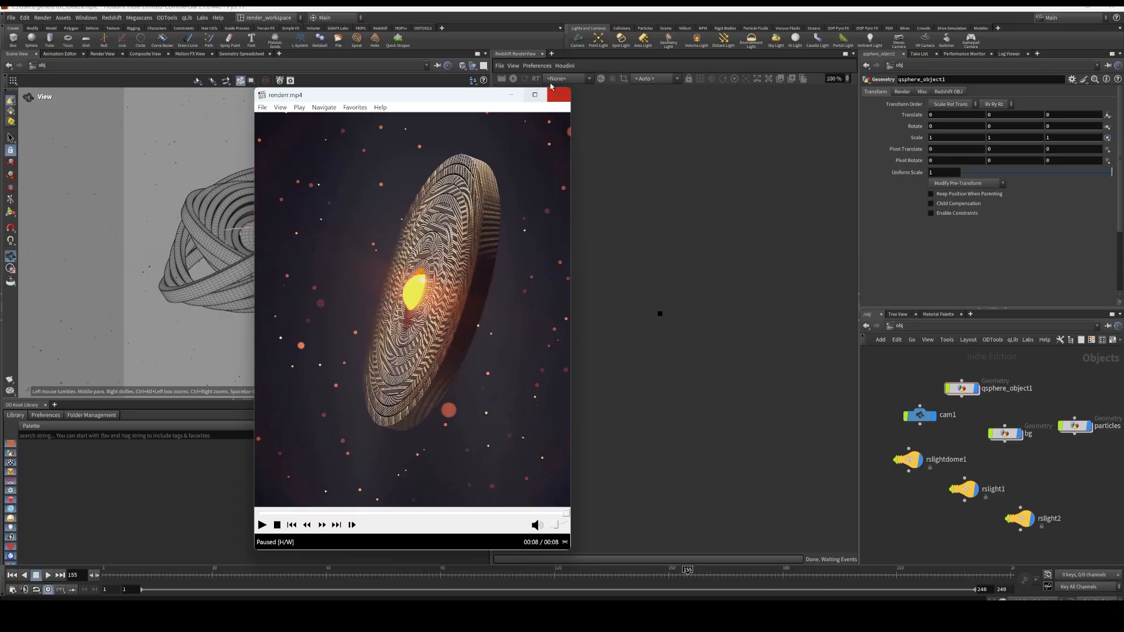
Minimize the render video player and switch the desktop layout to Build
{"action": "left_click", "coordinate": [511, 95]}
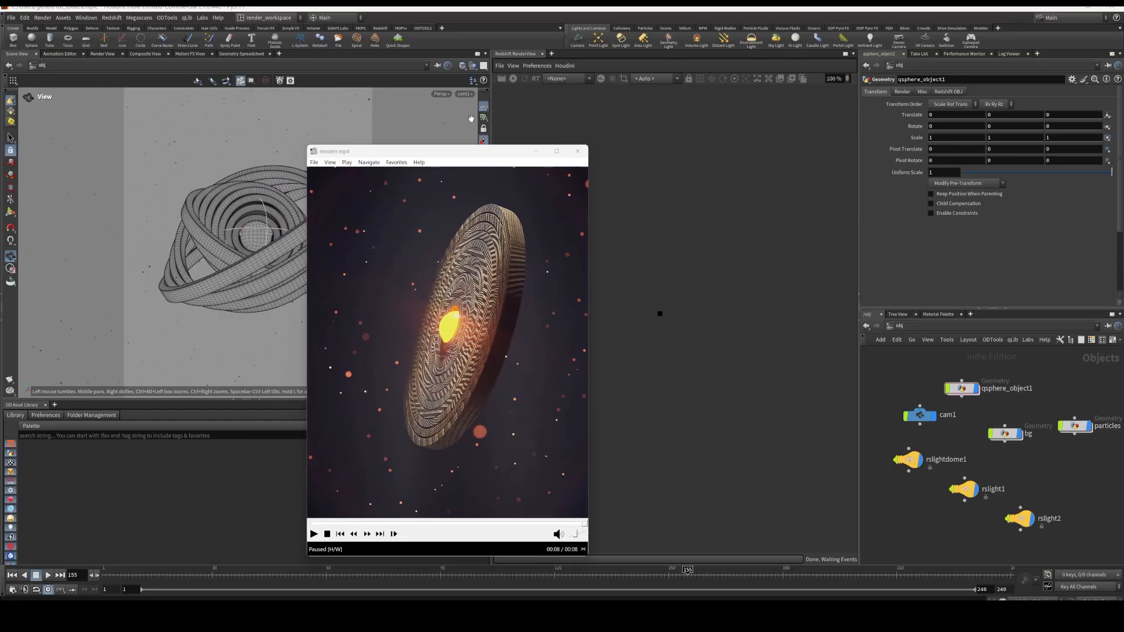
{"action": "left_click", "coordinate": [261, 18]}
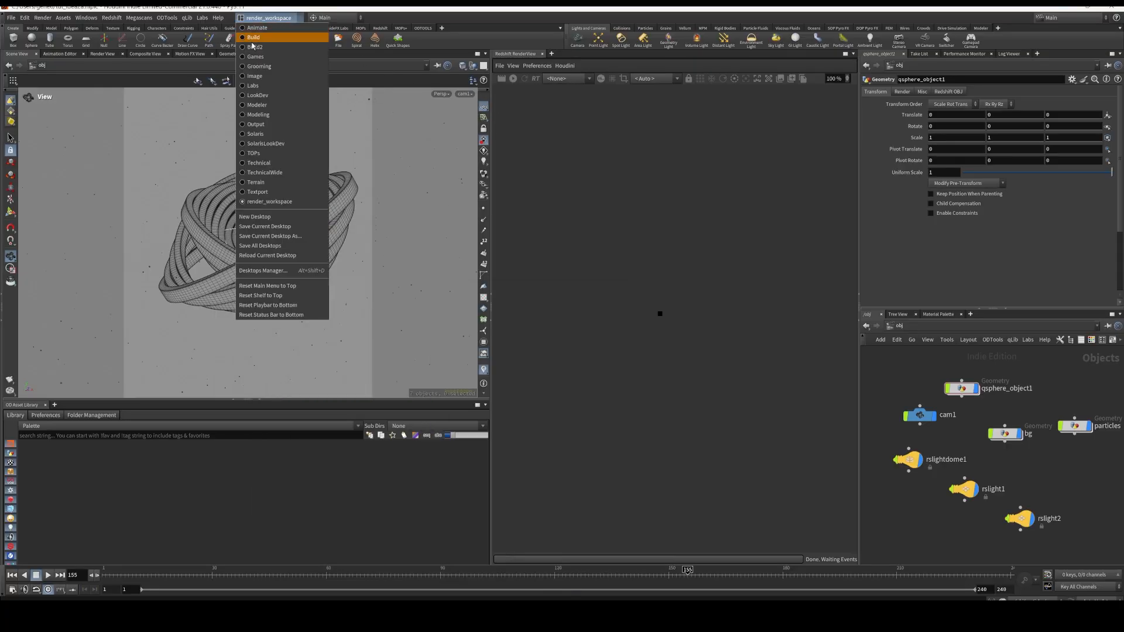
{"action": "left_click", "coordinate": [254, 38]}
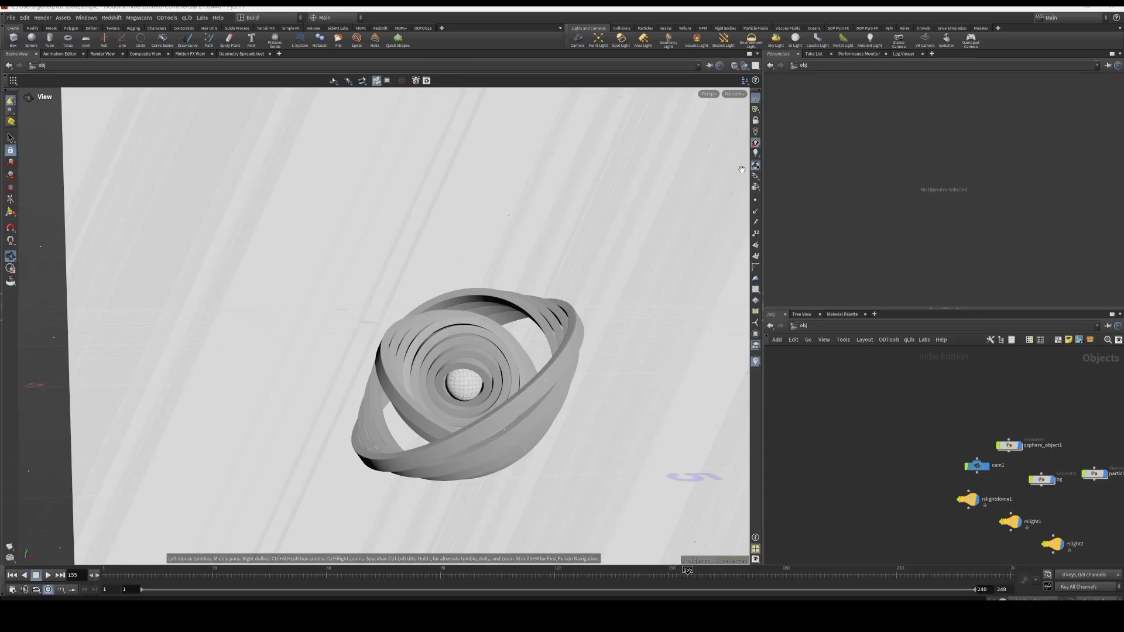
Adjust the viewport display settings and set its lighting to headlight only
{"action": "left_click", "coordinate": [754, 134]}
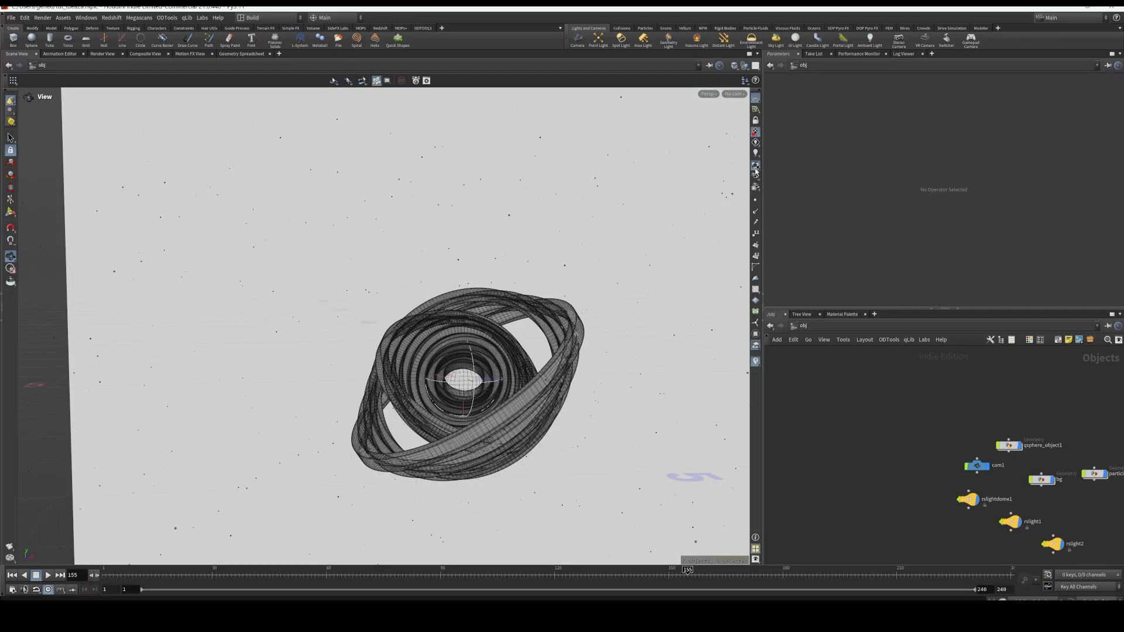
{"action": "left_click", "coordinate": [755, 167]}
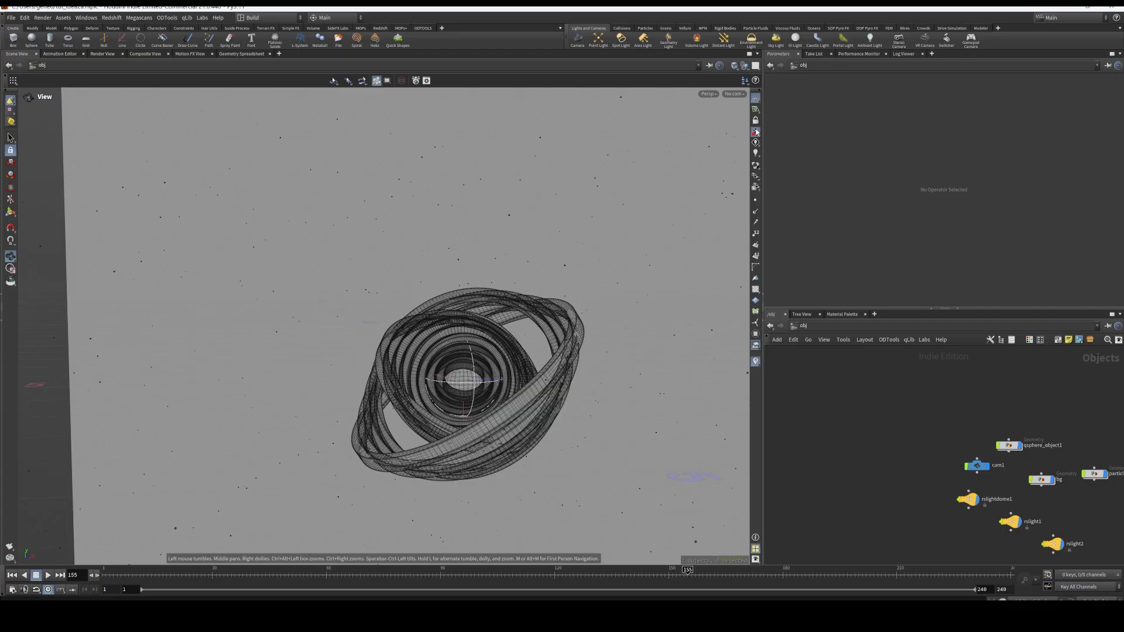
{"action": "left_click", "coordinate": [756, 144]}
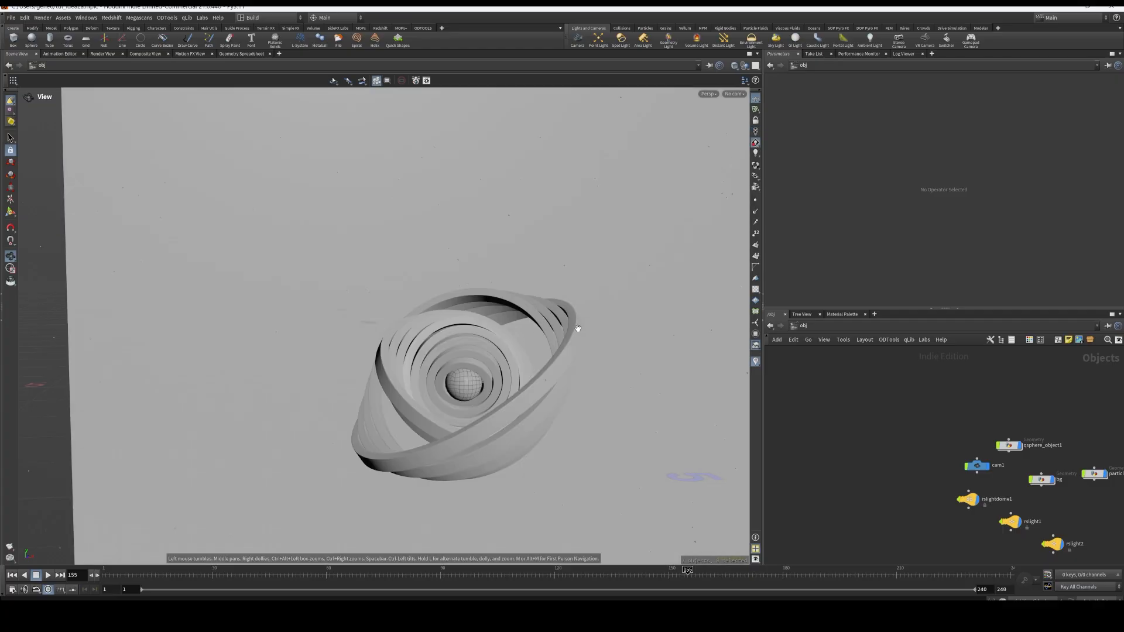
Group bg, qsphere_object1 and particles in a column, and gather the three Redshift lights below cam1
{"action": "middle_click_drag", "start_coordinate": [939, 404], "coordinate": [835, 360]}
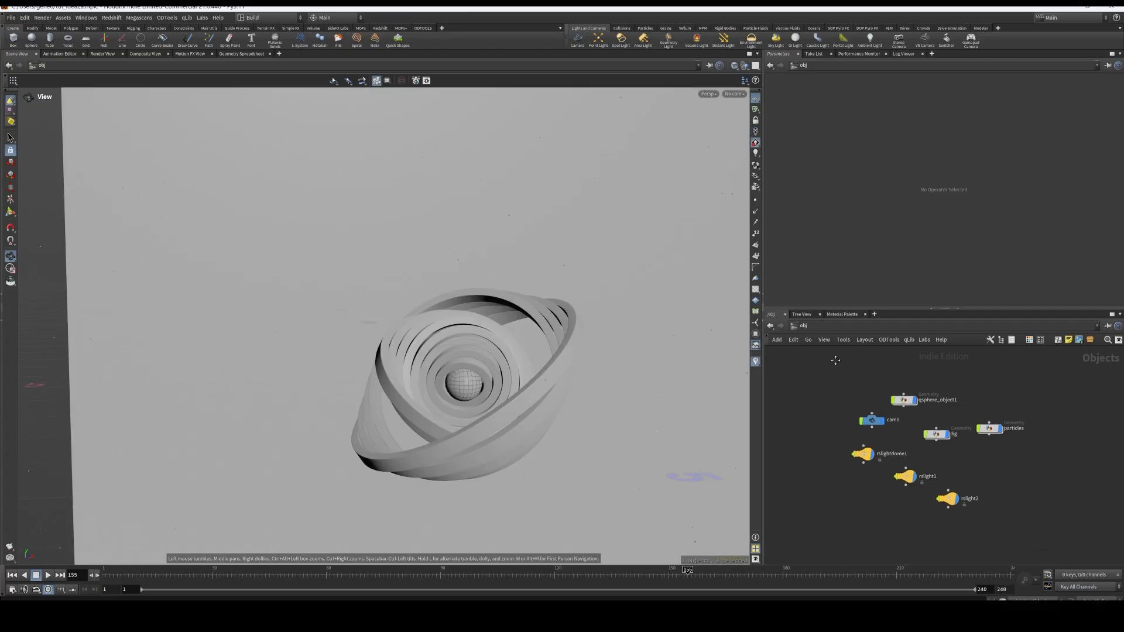
{"action": "left_click_drag", "start_coordinate": [940, 434], "coordinate": [977, 379]}
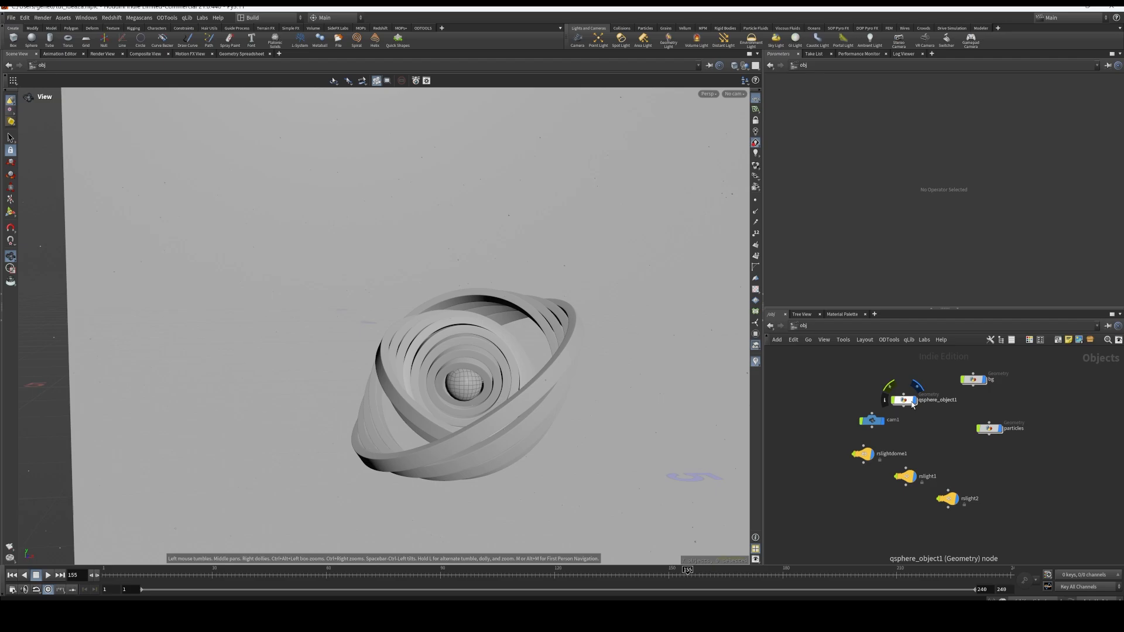
{"action": "left_click_drag", "start_coordinate": [912, 402], "coordinate": [973, 420]}
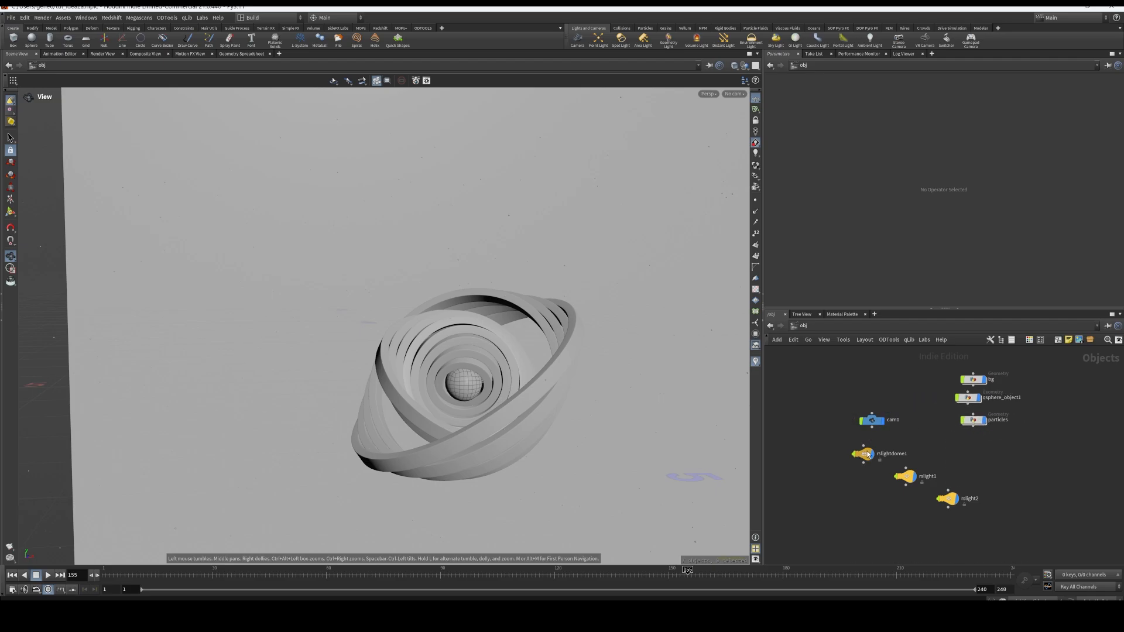
{"action": "left_click_drag", "start_coordinate": [864, 455], "coordinate": [837, 452]}
{"action": "left_click_drag", "start_coordinate": [910, 479], "coordinate": [895, 449]}
{"action": "left_click_drag", "start_coordinate": [948, 499], "coordinate": [881, 472]}
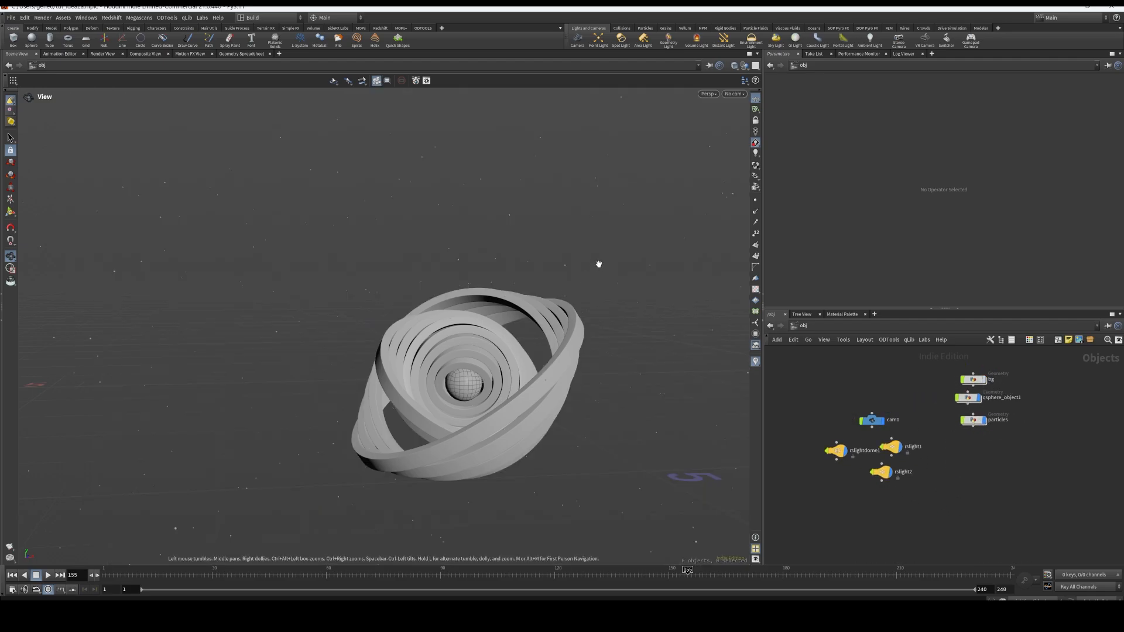
Preview the rotating rings by playing the animation with the bg object hidden, and stop playback
{"action": "left_click_drag", "start_coordinate": [598, 264], "coordinate": [644, 326]}
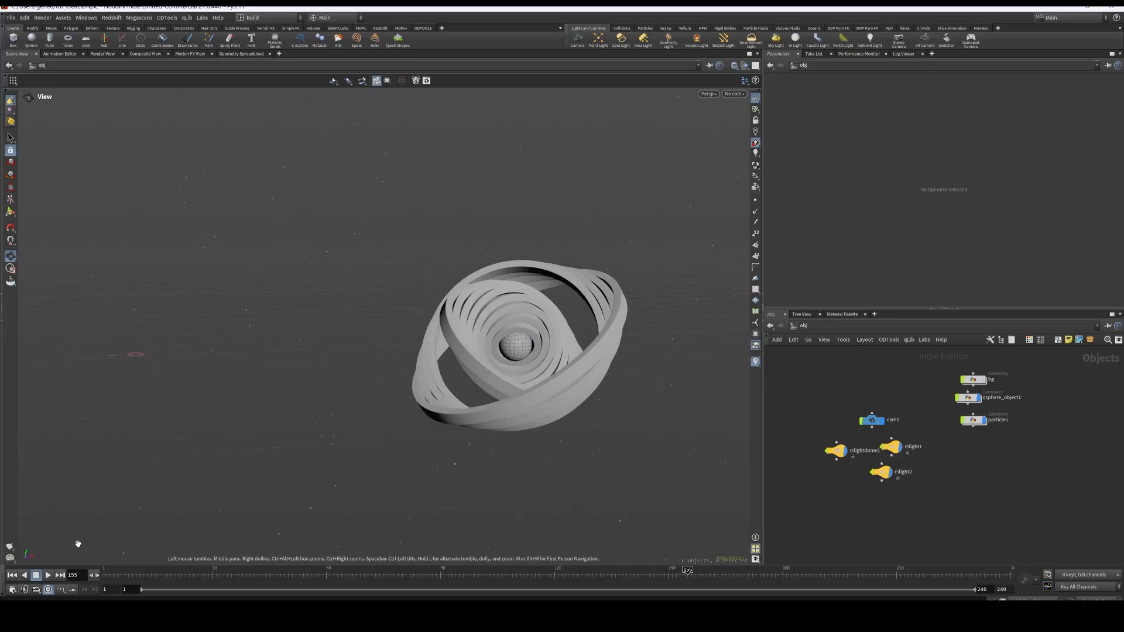
{"action": "left_click", "coordinate": [47, 575]}
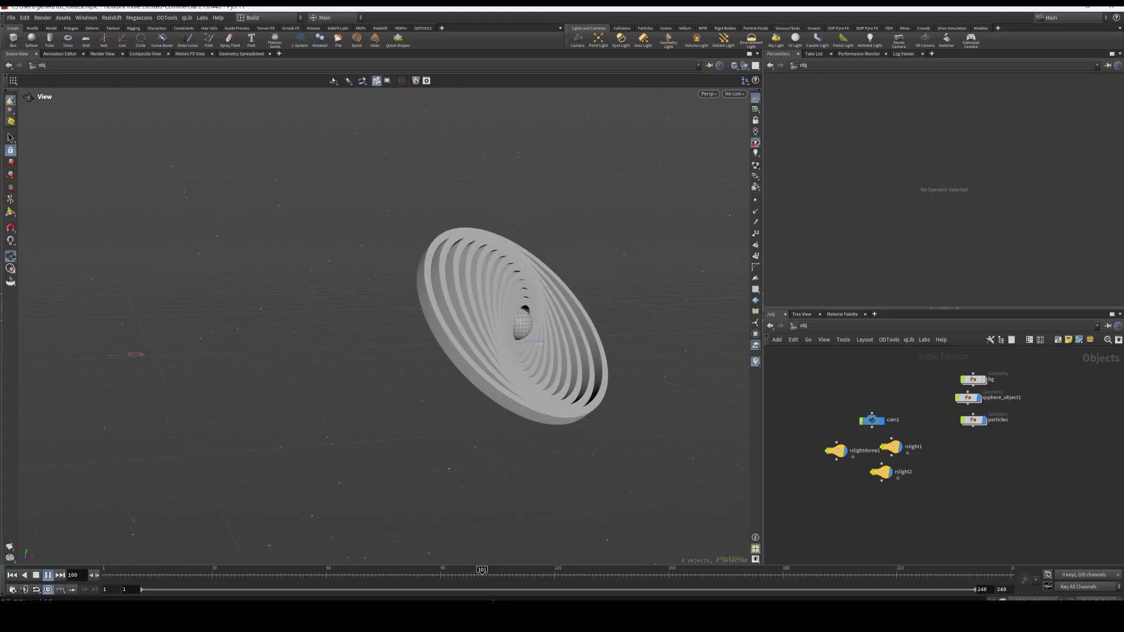
{"action": "mouse_move", "coordinate": [473, 613]}
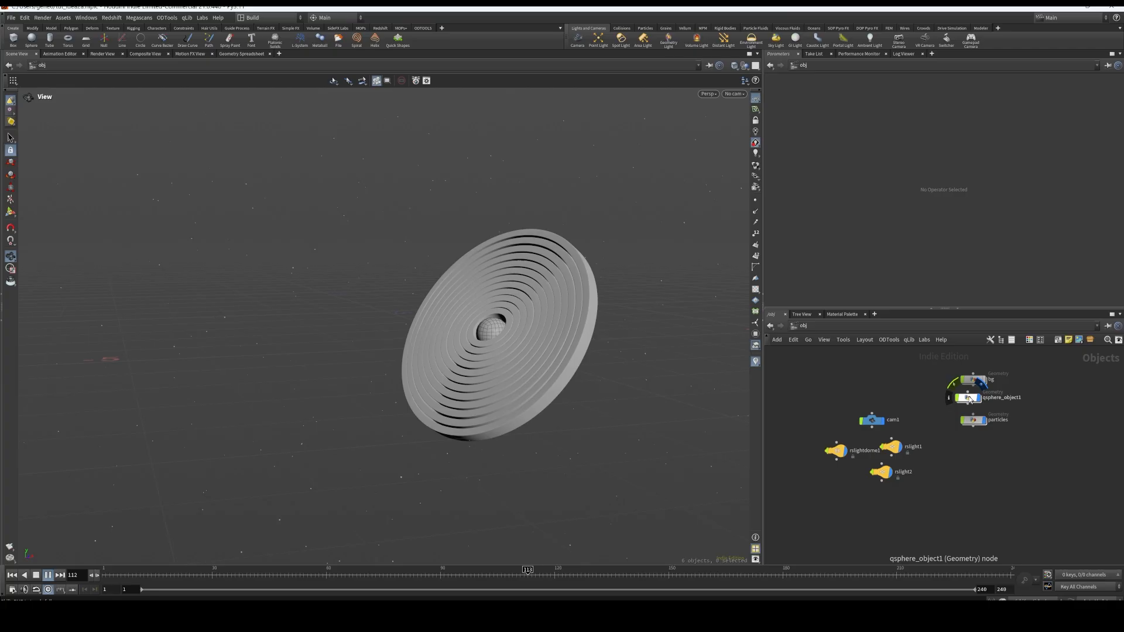
{"action": "left_click", "coordinate": [36, 575]}
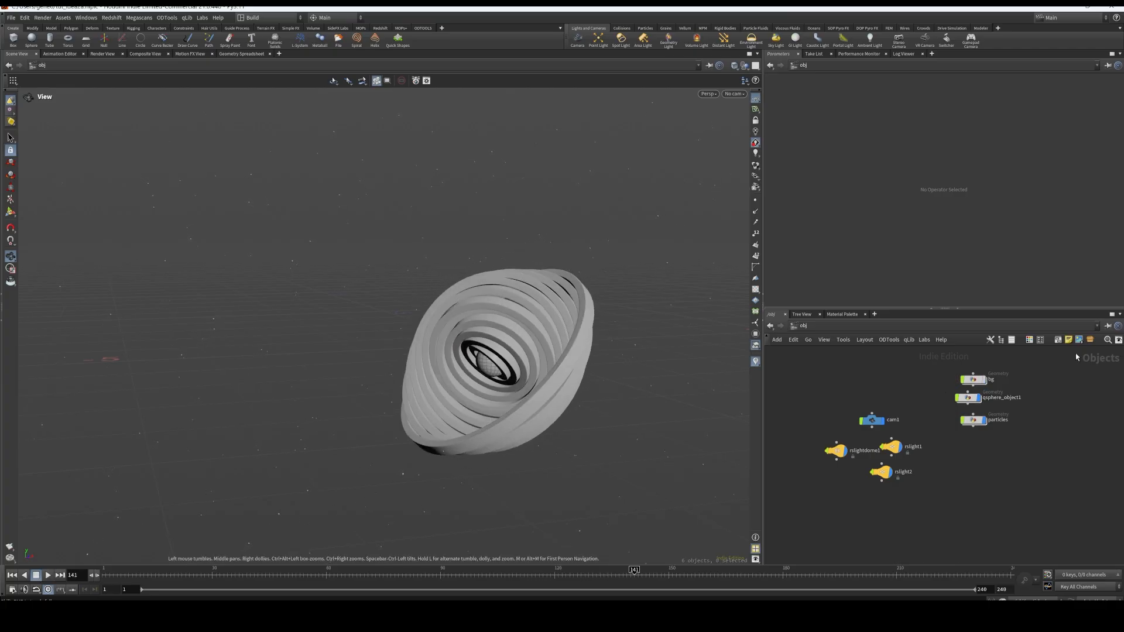
Display the bg object and examine the backdrop plane behind the rings
{"action": "scroll", "coordinate": [989, 381], "scroll_direction": "up", "scroll_amount": 3}
{"action": "left_click", "coordinate": [977, 380]}
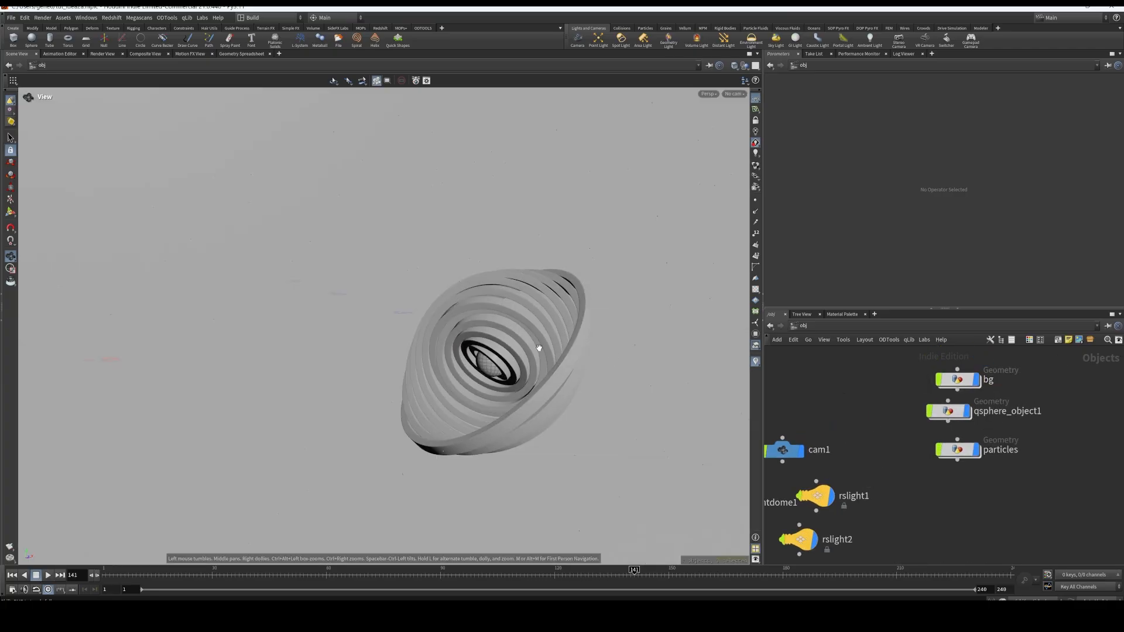
{"action": "right_click_drag", "start_coordinate": [561, 342], "coordinate": [605, 327]}
{"action": "left_click_drag", "start_coordinate": [605, 327], "coordinate": [649, 351]}
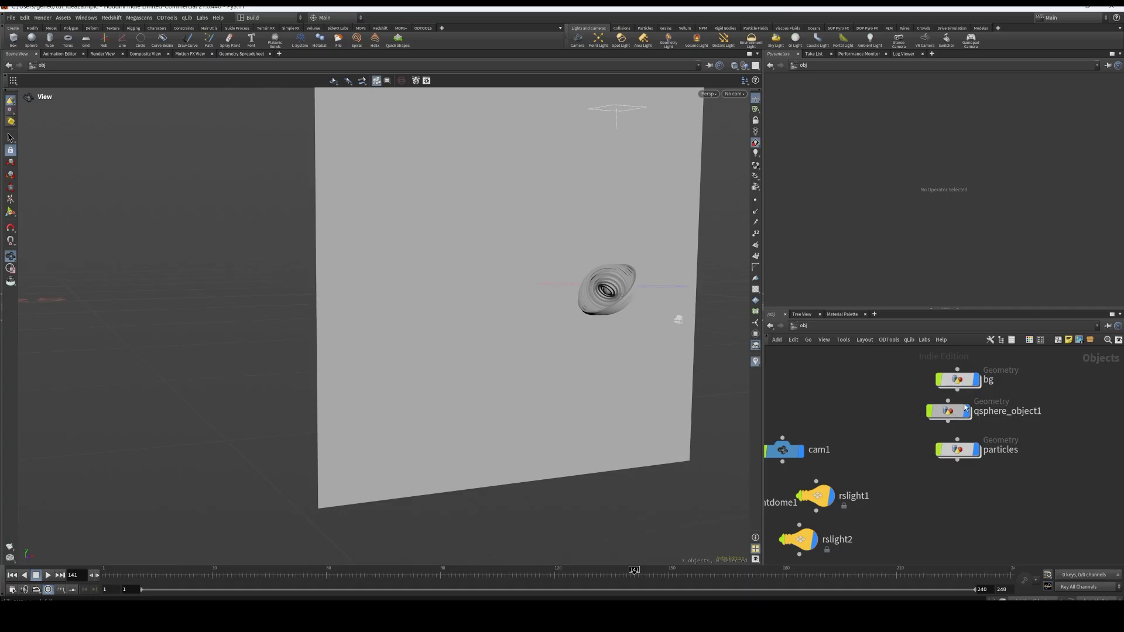
Hide the bg object and select particles to examine the points scattered around the rings
{"action": "left_click", "coordinate": [963, 414]}
{"action": "left_click", "coordinate": [976, 379]}
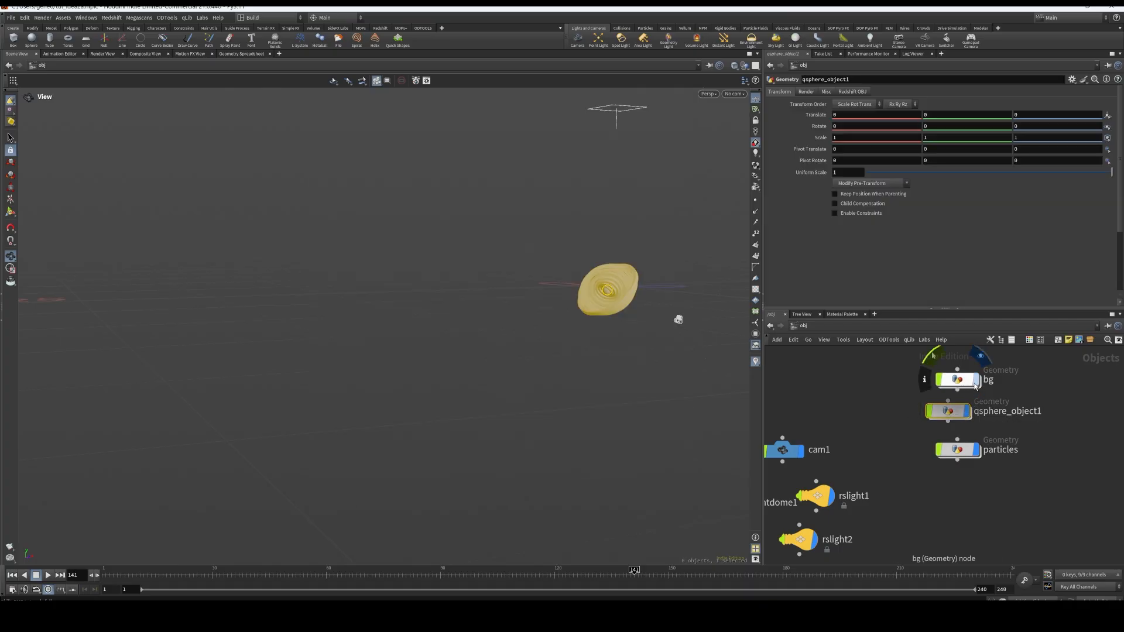
{"action": "left_click", "coordinate": [975, 452]}
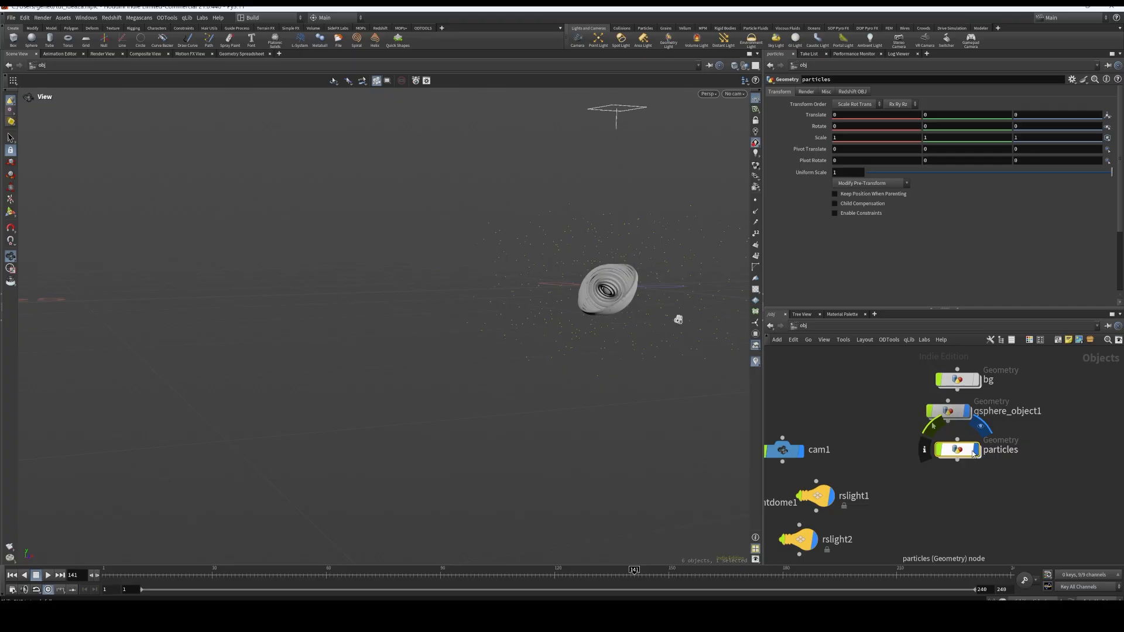
{"action": "middle_click_drag", "start_coordinate": [621, 365], "coordinate": [571, 412]}
{"action": "right_click_drag", "start_coordinate": [571, 412], "coordinate": [615, 329]}
{"action": "middle_click_drag", "start_coordinate": [616, 329], "coordinate": [556, 418]}
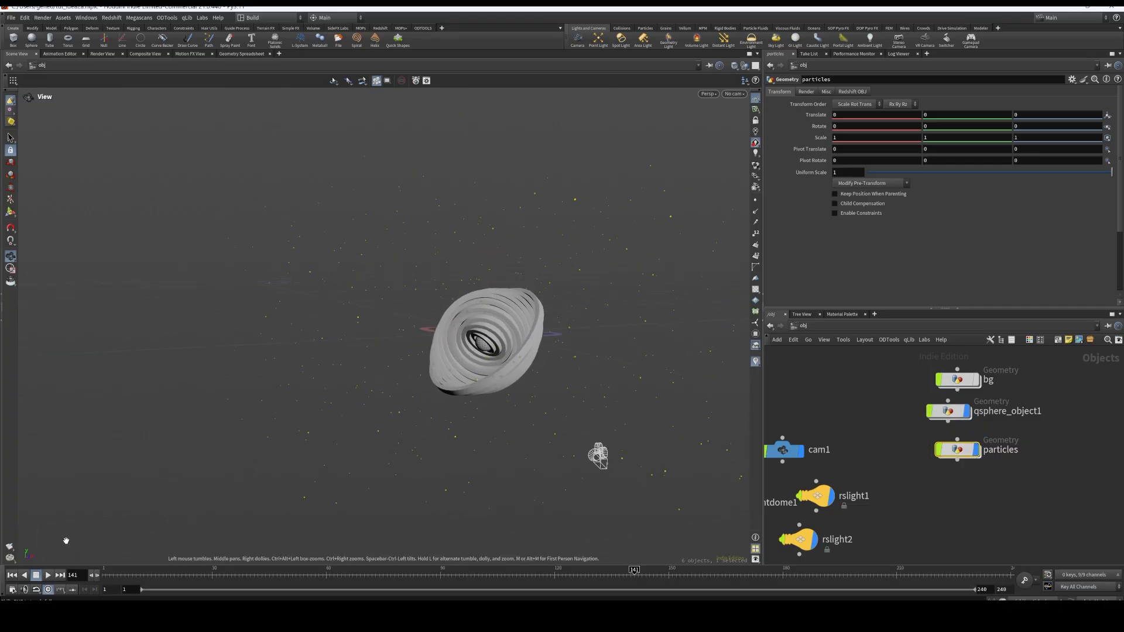
Play the animation, open the qsphere_object1 network, and stop playback at frame 1
{"action": "left_click", "coordinate": [46, 576]}
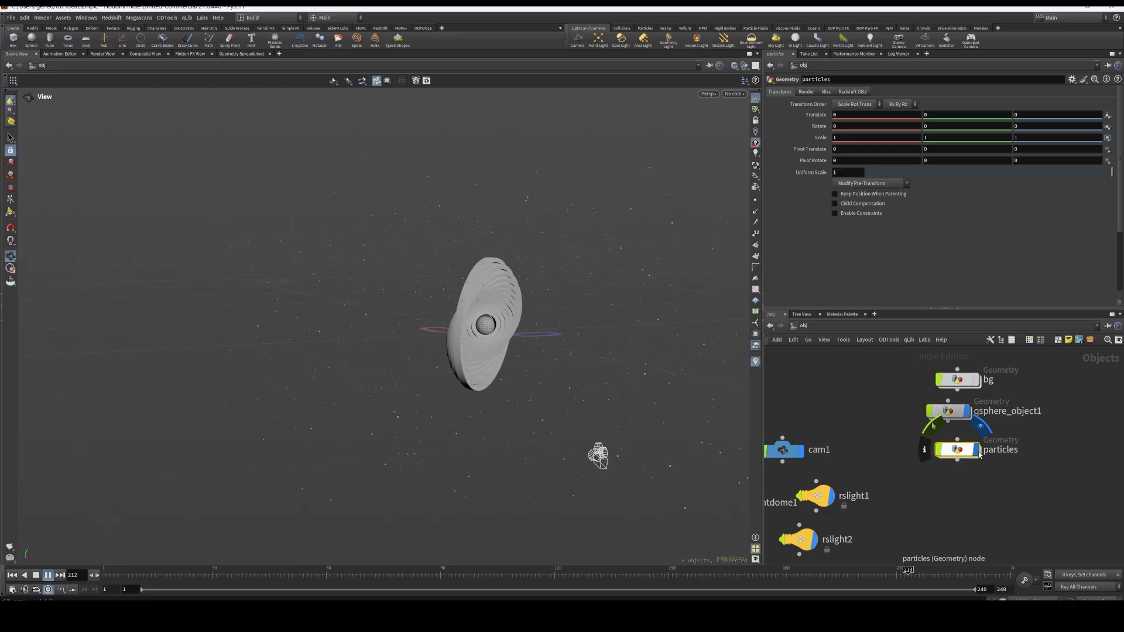
{"action": "double_click", "coordinate": [947, 411]}
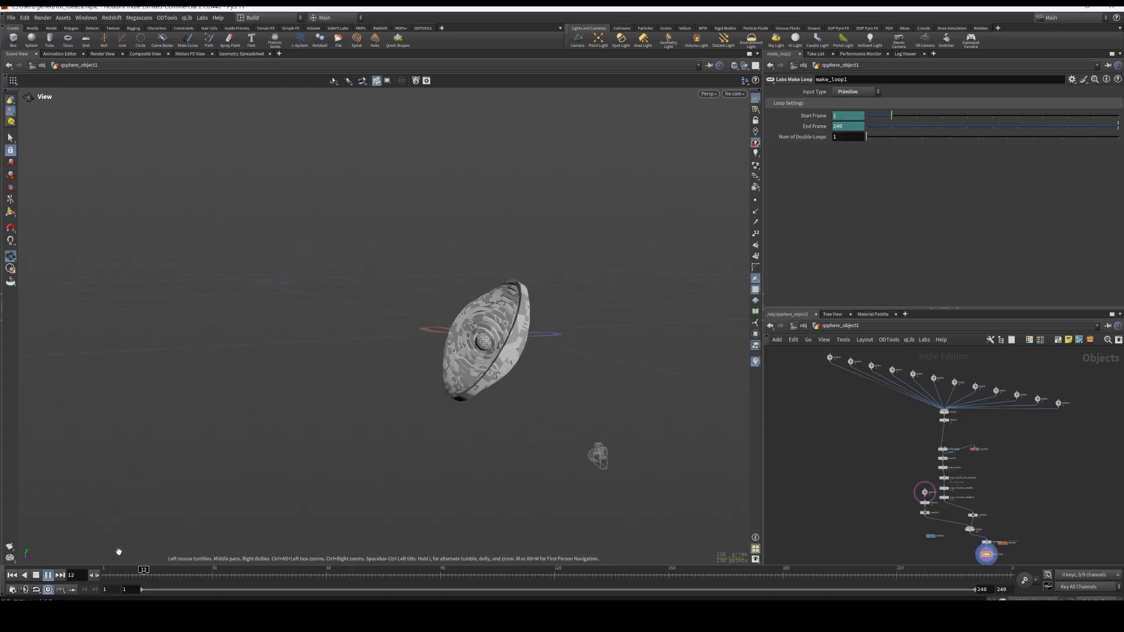
{"action": "left_click", "coordinate": [36, 575]}
{"action": "left_click", "coordinate": [12, 575]}
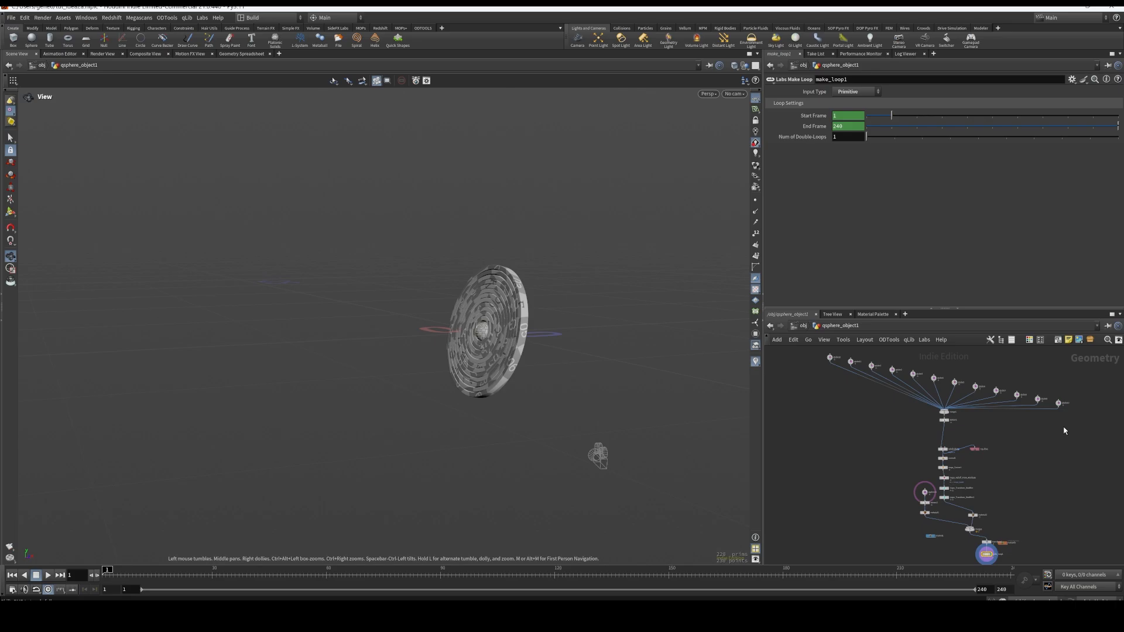
Select the qtube nodes with their merge and UV nodes, and widen the network pane
{"action": "middle_click_drag", "start_coordinate": [1064, 431], "coordinate": [1058, 470]}
{"action": "left_click_drag", "start_coordinate": [1064, 463], "coordinate": [765, 369]}
{"action": "scroll", "coordinate": [977, 460], "scroll_direction": "up", "scroll_amount": 3}
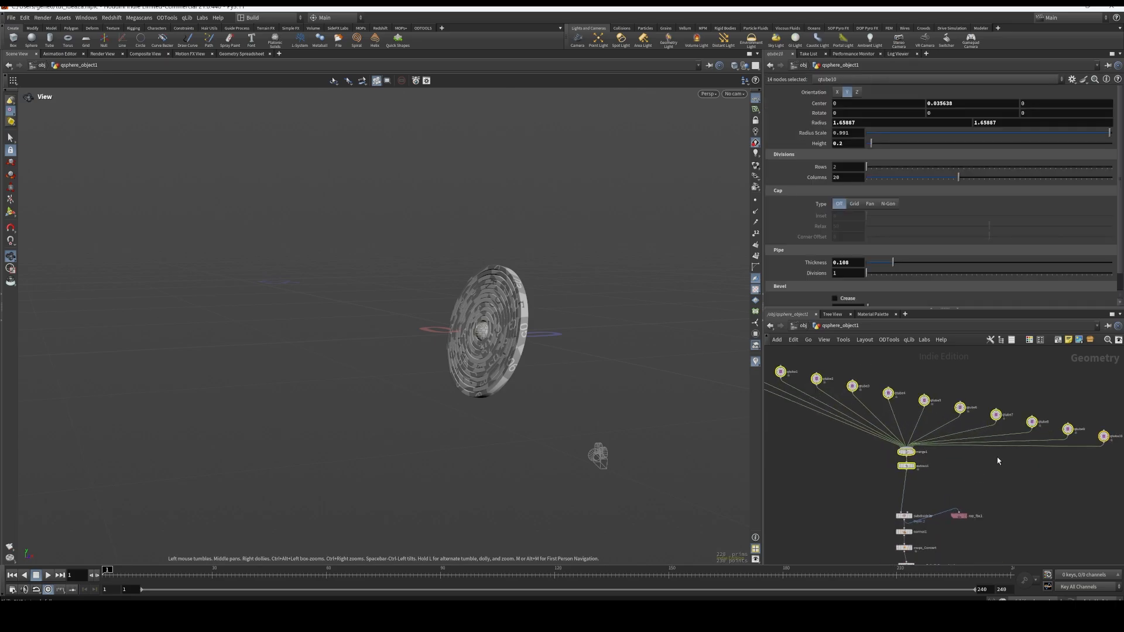
{"action": "middle_click_drag", "start_coordinate": [907, 435], "coordinate": [938, 443]}
{"action": "left_click_drag", "start_coordinate": [765, 309], "coordinate": [575, 295]}
{"action": "middle_click_drag", "start_coordinate": [714, 454], "coordinate": [716, 443]}
{"action": "scroll", "coordinate": [715, 443], "scroll_direction": "down", "scroll_amount": 3}
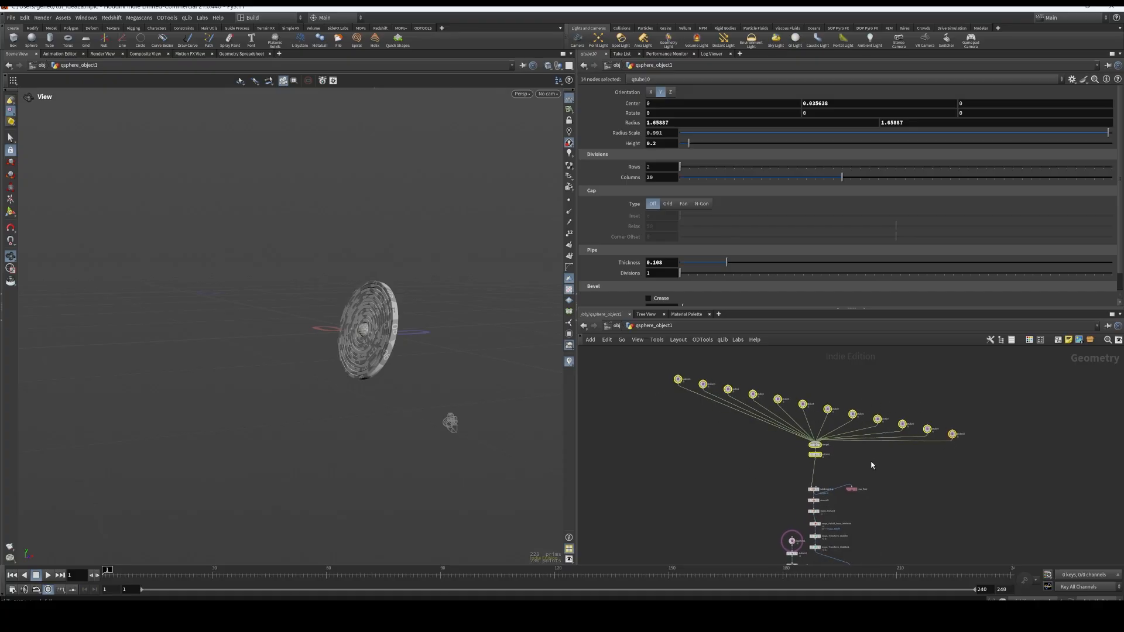
Spread out the network by moving the modifier chain, the side branch and the final output nodes apart
{"action": "middle_click_drag", "start_coordinate": [870, 462], "coordinate": [877, 415]}
{"action": "scroll", "coordinate": [879, 474], "scroll_direction": "up", "scroll_amount": 1}
{"action": "middle_click_drag", "start_coordinate": [879, 474], "coordinate": [883, 421]}
{"action": "scroll", "coordinate": [882, 422], "scroll_direction": "down", "scroll_amount": 2}
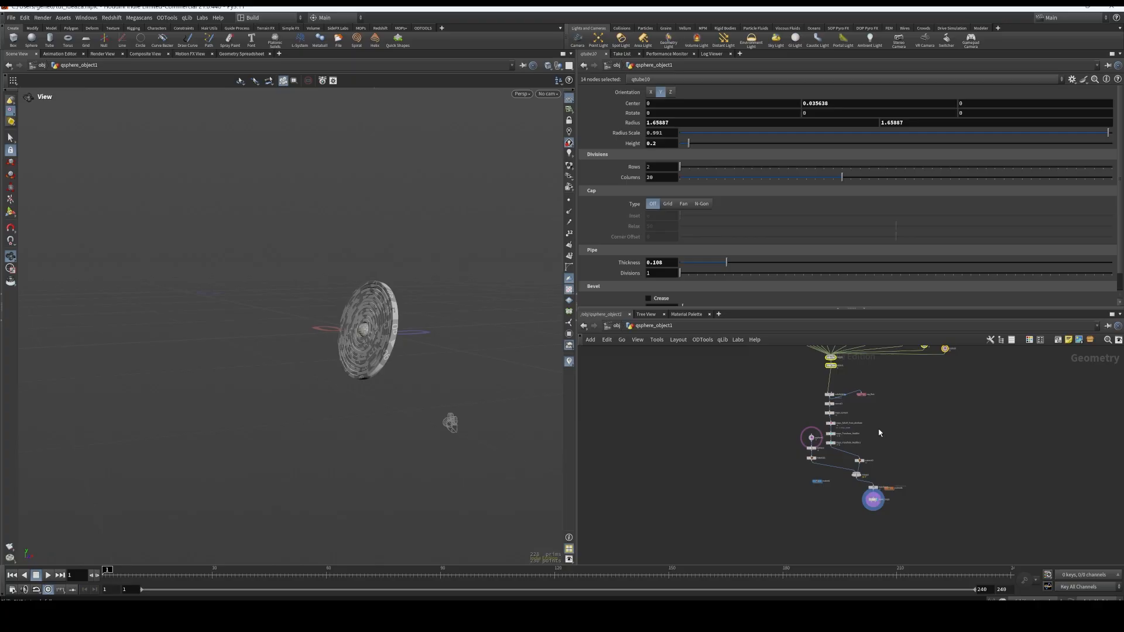
{"action": "left_click_drag", "start_coordinate": [818, 386], "coordinate": [948, 455]}
{"action": "left_click_drag", "start_coordinate": [796, 421], "coordinate": [754, 451]}
{"action": "left_click_drag", "start_coordinate": [896, 516], "coordinate": [950, 473]}
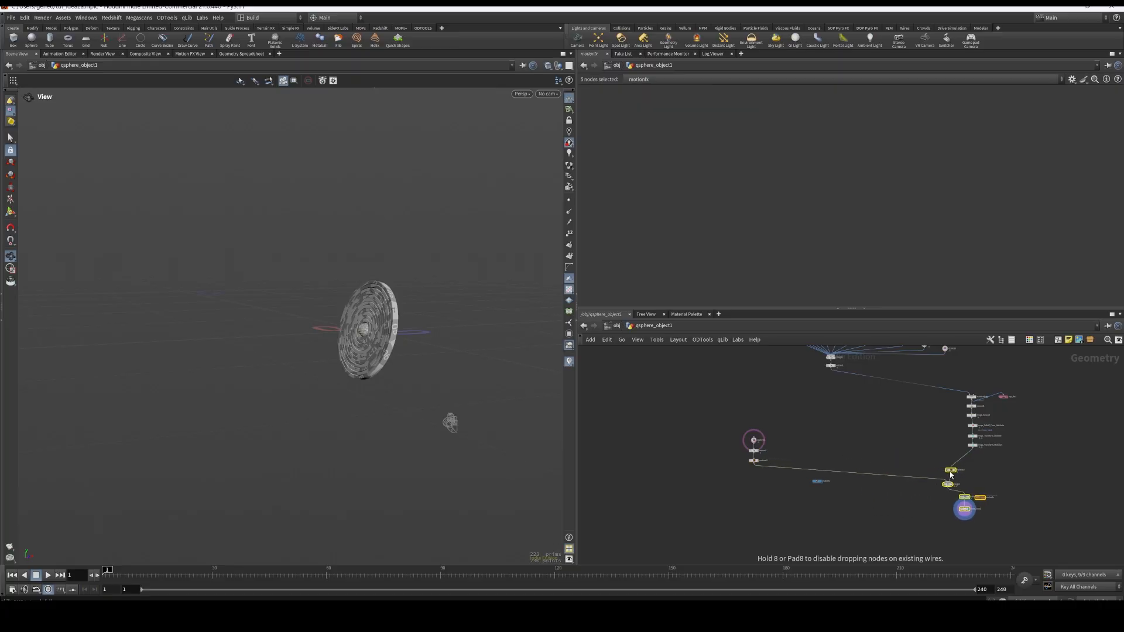
Move matnet1 away from the chains and arrange subdivide1, rop_fbx1 and normal1 beneath autouv1
{"action": "left_click", "coordinate": [820, 482]}
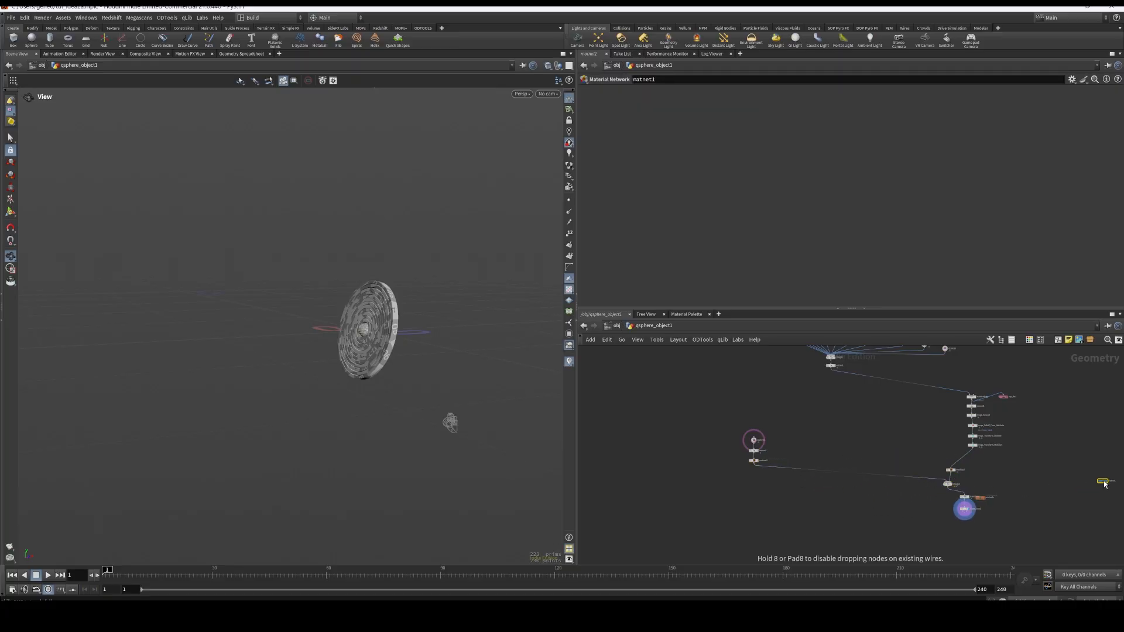
{"action": "scroll", "coordinate": [1008, 457], "scroll_direction": "up", "scroll_amount": 3}
{"action": "middle_click_drag", "start_coordinate": [1008, 457], "coordinate": [1009, 570]}
{"action": "left_click_drag", "start_coordinate": [939, 439], "coordinate": [648, 400]}
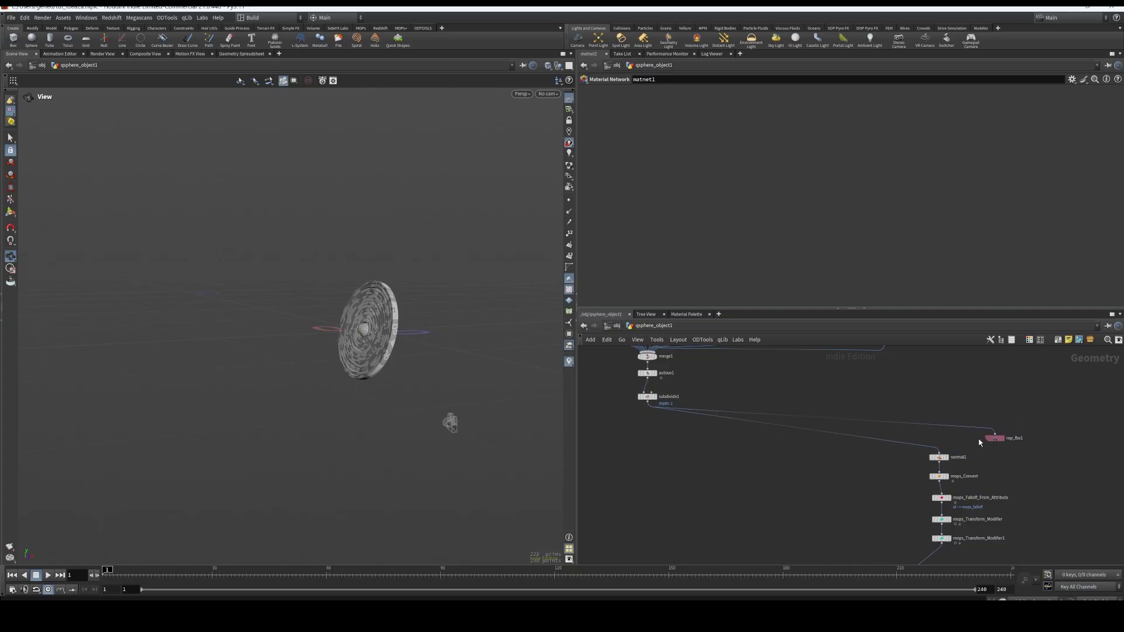
{"action": "left_click_drag", "start_coordinate": [1003, 438], "coordinate": [606, 412]}
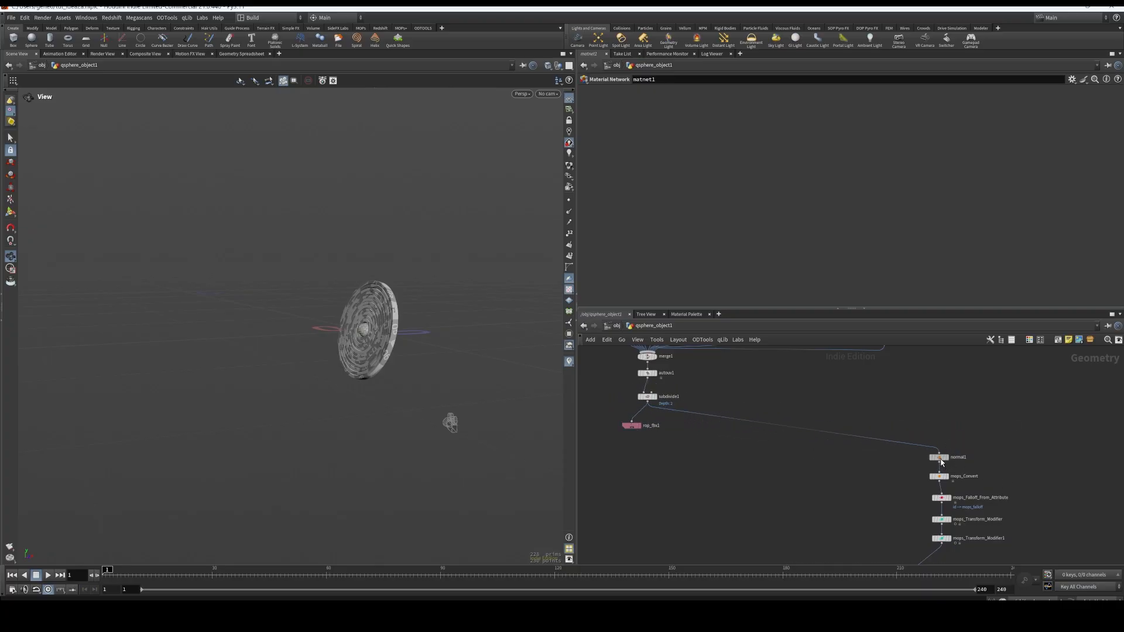
{"action": "left_click_drag", "start_coordinate": [939, 458], "coordinate": [650, 436]}
Examine the row of qtube nodes and the concentric rings of the disc up close
{"action": "middle_click_drag", "start_coordinate": [716, 429], "coordinate": [876, 555]}
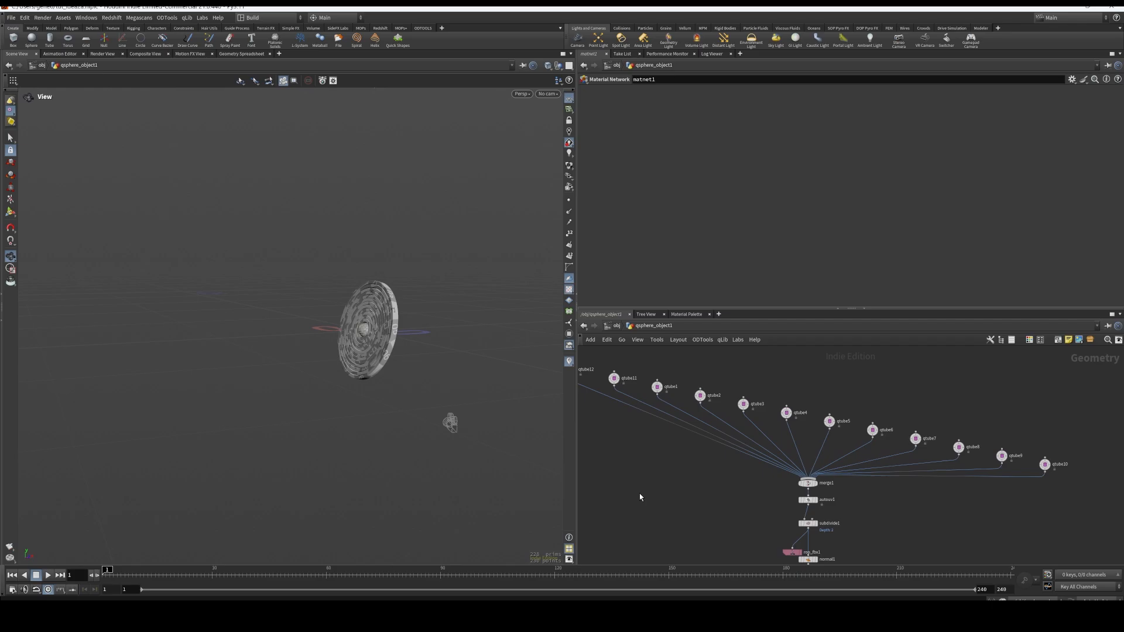
{"action": "middle_click_drag", "start_coordinate": [640, 497], "coordinate": [755, 521]}
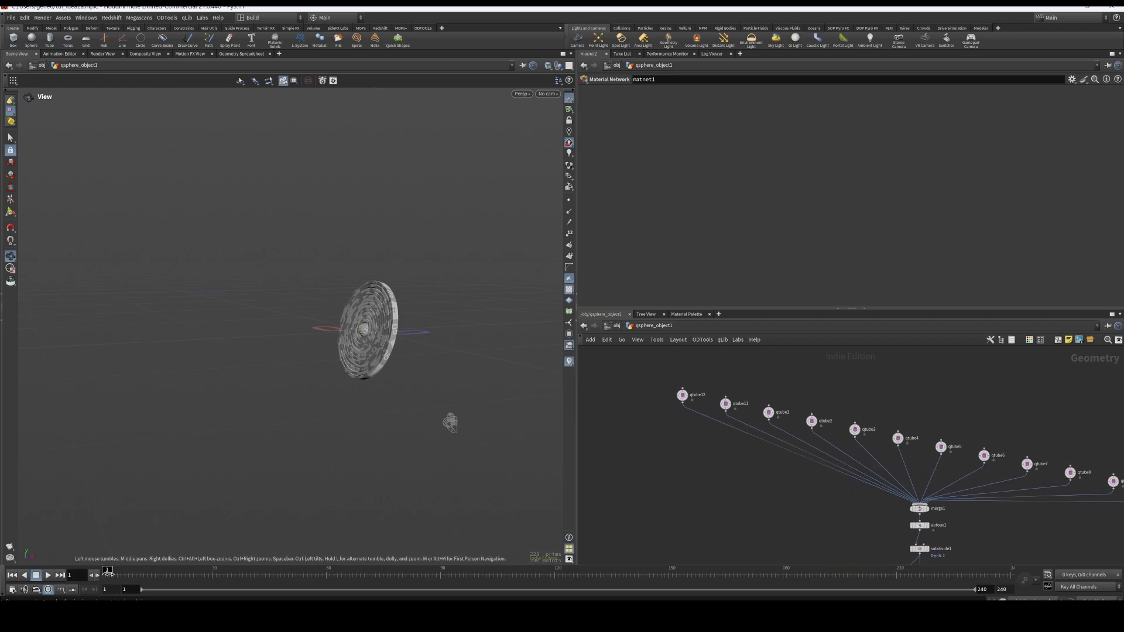
{"action": "right_click_drag", "start_coordinate": [281, 413], "coordinate": [439, 318]}
{"action": "middle_click_drag", "start_coordinate": [439, 318], "coordinate": [395, 471]}
{"action": "middle_click_drag", "start_coordinate": [371, 186], "coordinate": [322, 460]}
{"action": "scroll", "coordinate": [390, 190], "scroll_direction": "down", "scroll_amount": 6}
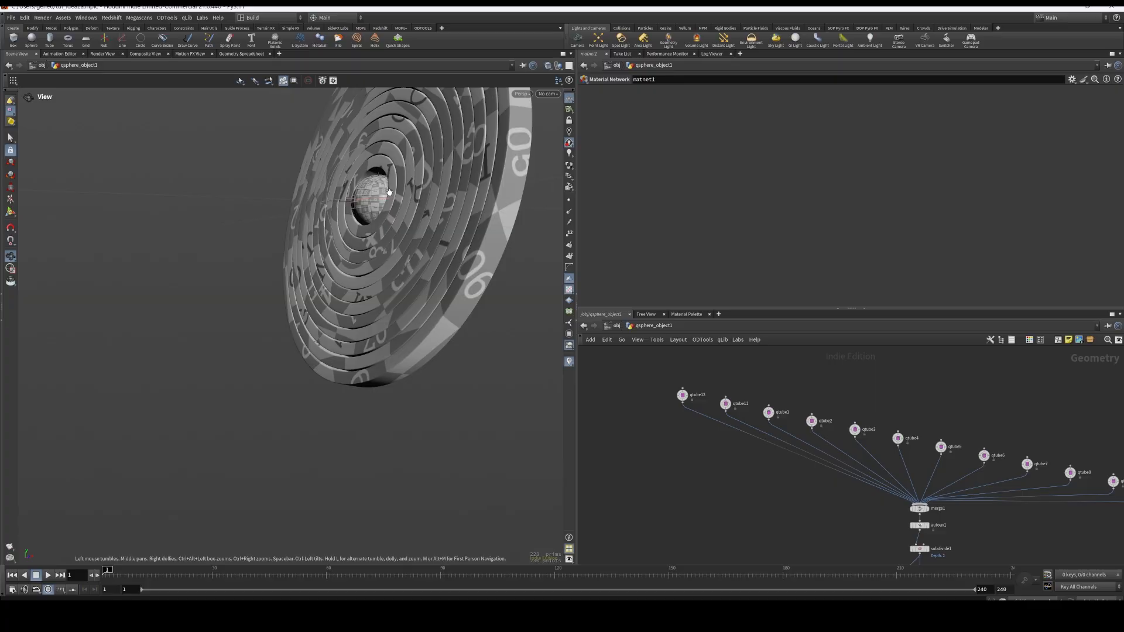
{"action": "left_click_drag", "start_coordinate": [398, 184], "coordinate": [439, 176]}
{"action": "middle_click_drag", "start_coordinate": [439, 176], "coordinate": [432, 234]}
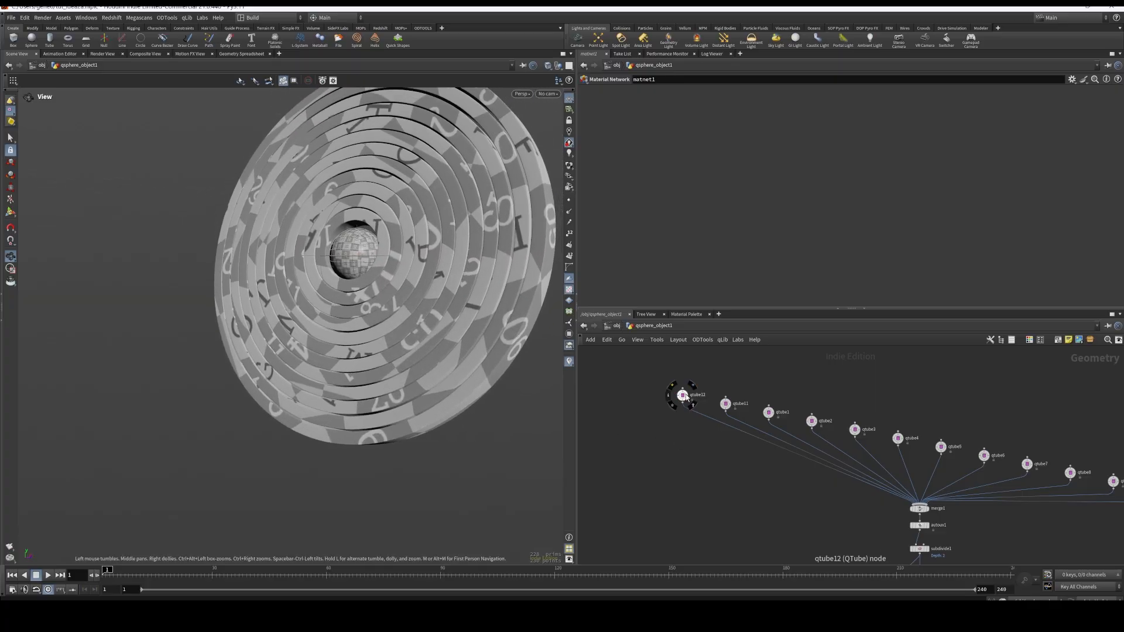
Display only the qtube12 node's output and examine the innermost ring
{"action": "left_click", "coordinate": [692, 386]}
{"action": "left_click_drag", "start_coordinate": [462, 258], "coordinate": [482, 361]}
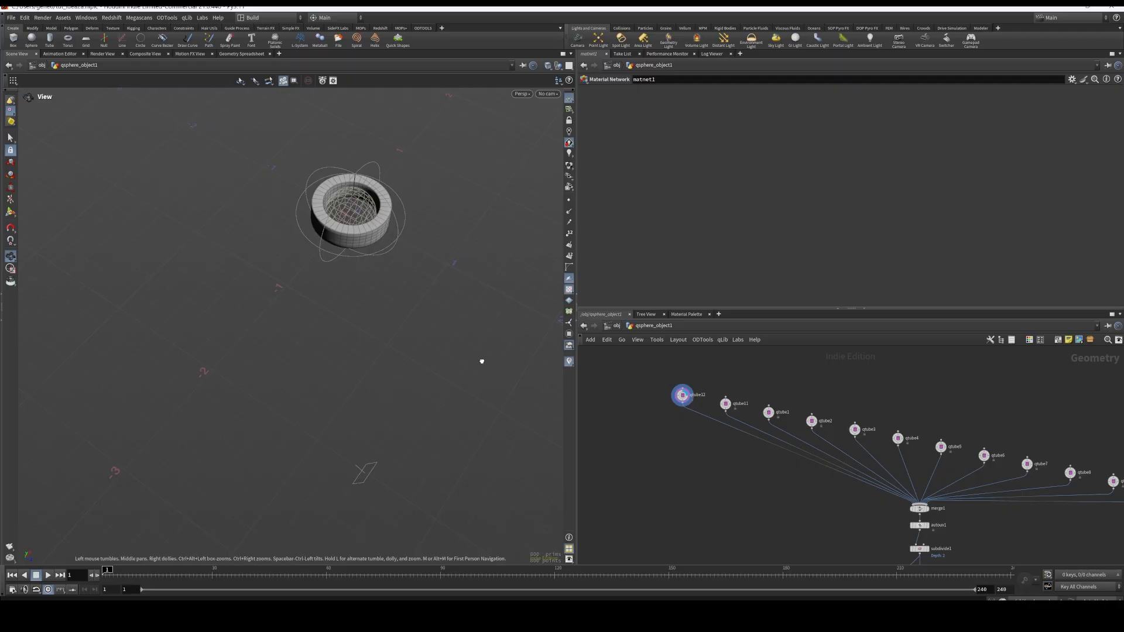
{"action": "middle_click_drag", "start_coordinate": [448, 316], "coordinate": [464, 434]}
{"action": "right_click_drag", "start_coordinate": [464, 435], "coordinate": [457, 287]}
{"action": "middle_click_drag", "start_coordinate": [456, 286], "coordinate": [451, 337]}
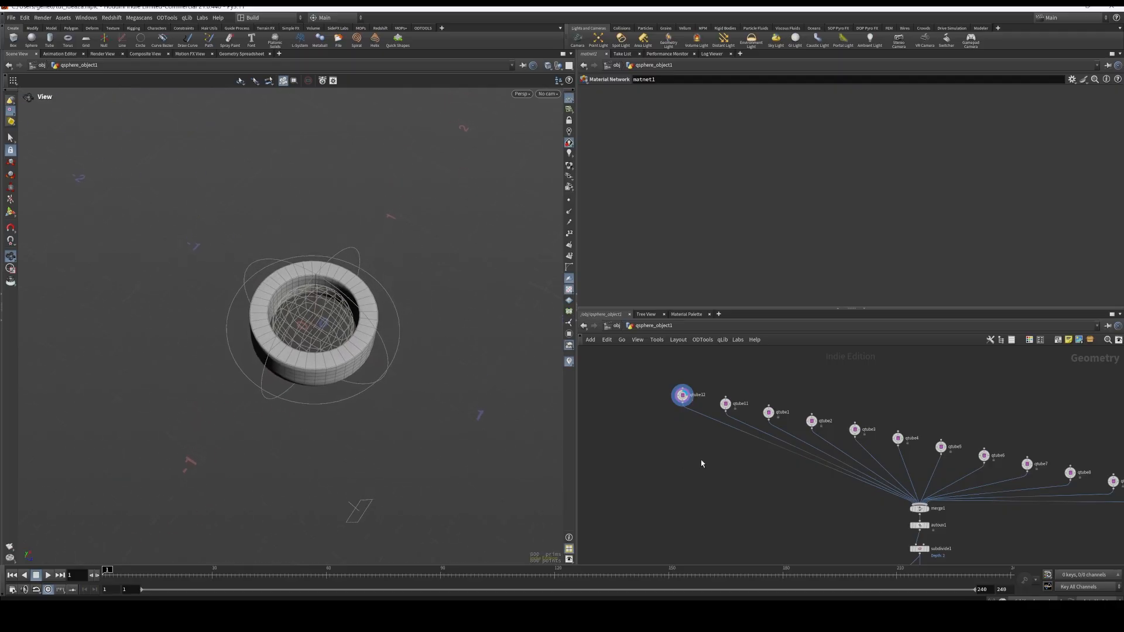
Display the outputs of qtube11, qtube1, qtube2, qtube3 and qtube4 one after another to examine each ring
{"action": "left_click", "coordinate": [735, 394]}
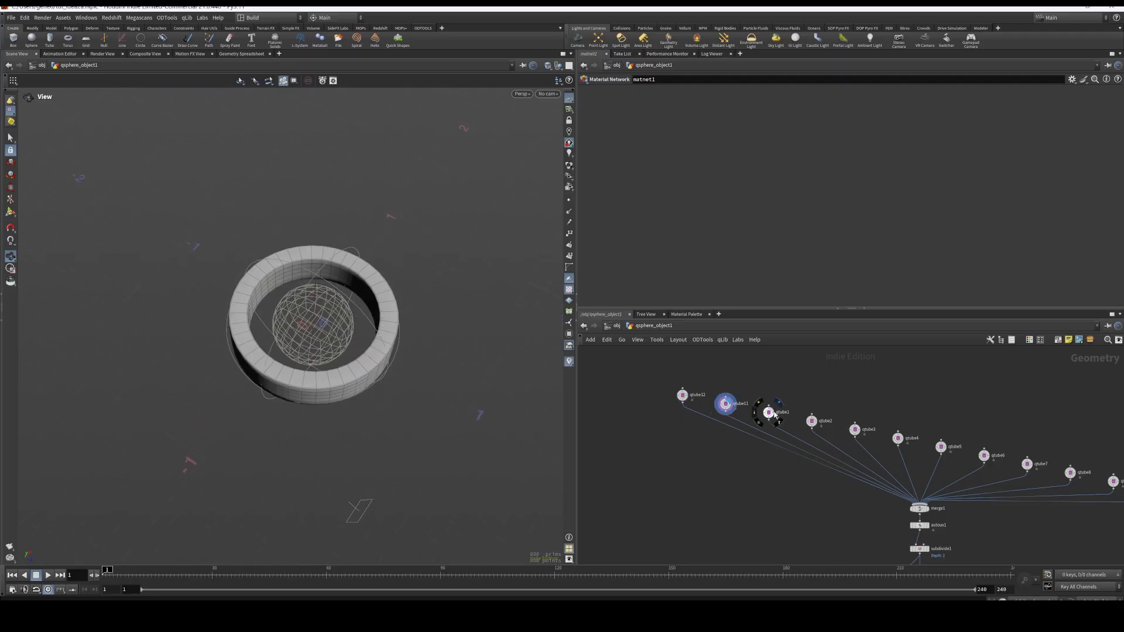
{"action": "left_click", "coordinate": [778, 403]}
{"action": "left_click", "coordinate": [821, 411]}
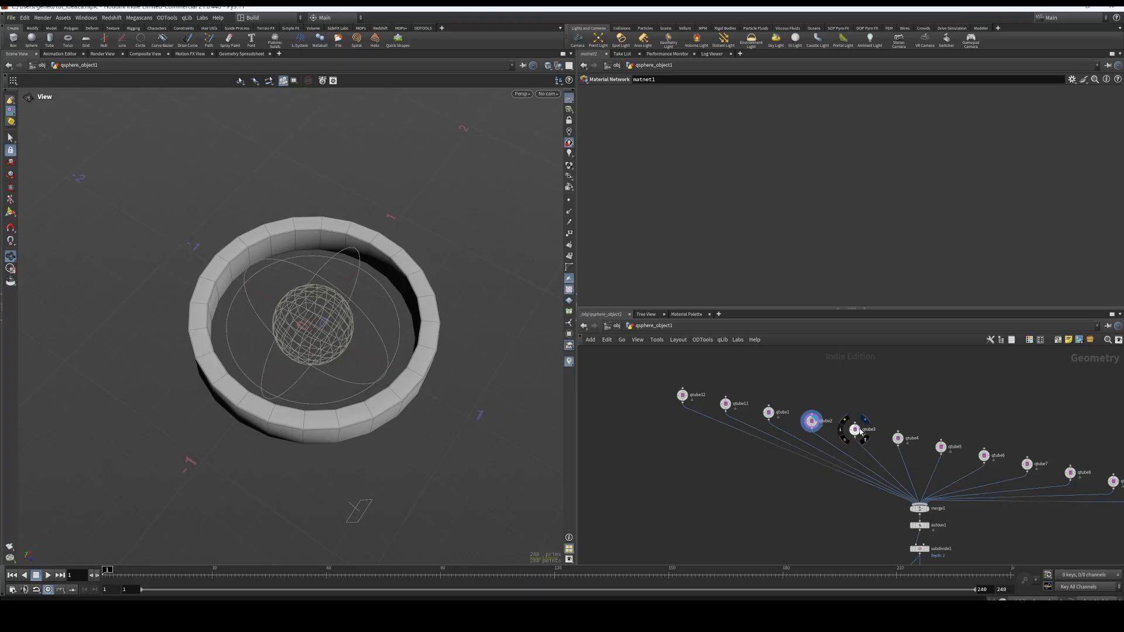
{"action": "left_click", "coordinate": [864, 420]}
{"action": "left_click", "coordinate": [909, 440]}
Display the autouv1 node's output and examine its parameters and the checker texture on the merged rings
{"action": "middle_click_drag", "start_coordinate": [994, 515], "coordinate": [947, 457]}
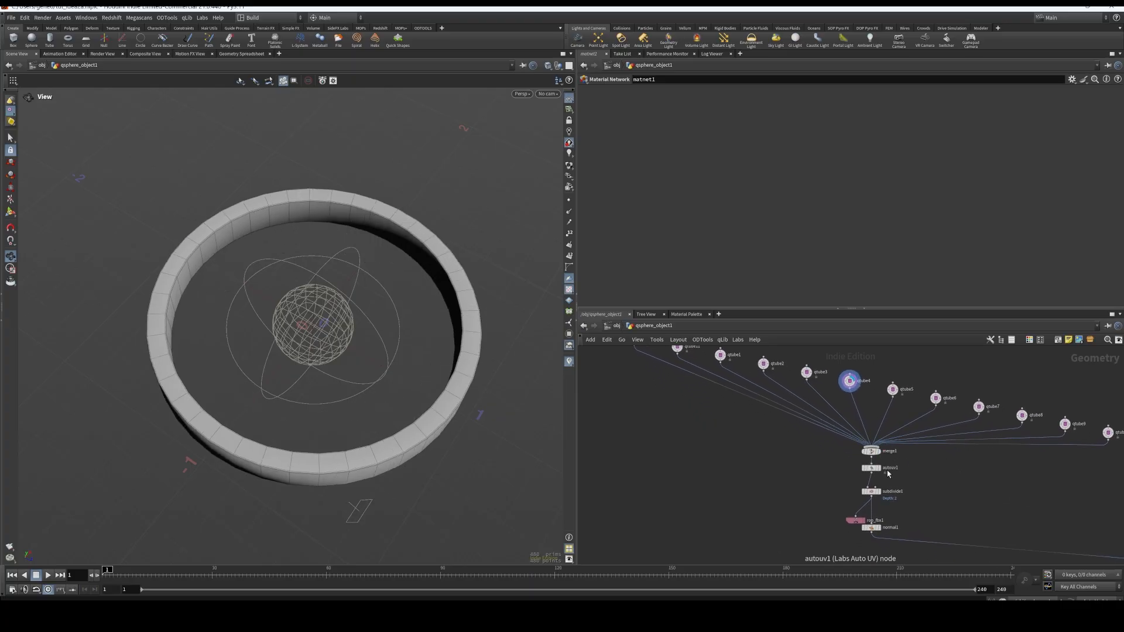
{"action": "left_click", "coordinate": [884, 472]}
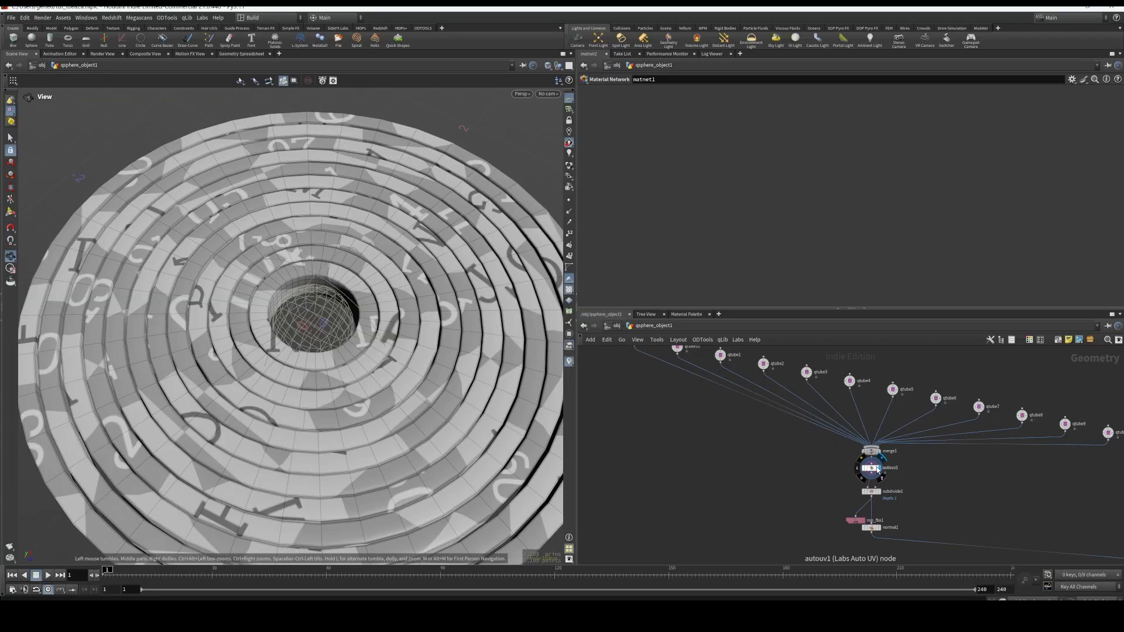
{"action": "left_click", "coordinate": [884, 472]}
{"action": "left_click_drag", "start_coordinate": [371, 339], "coordinate": [351, 350]}
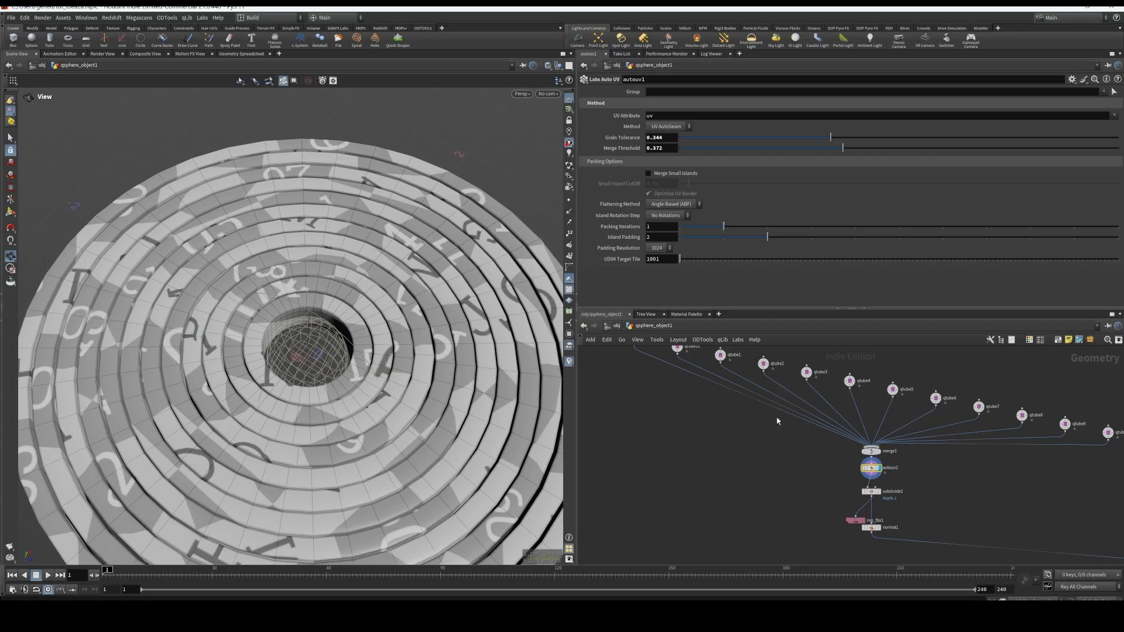
{"action": "middle_click_drag", "start_coordinate": [924, 478], "coordinate": [921, 474]}
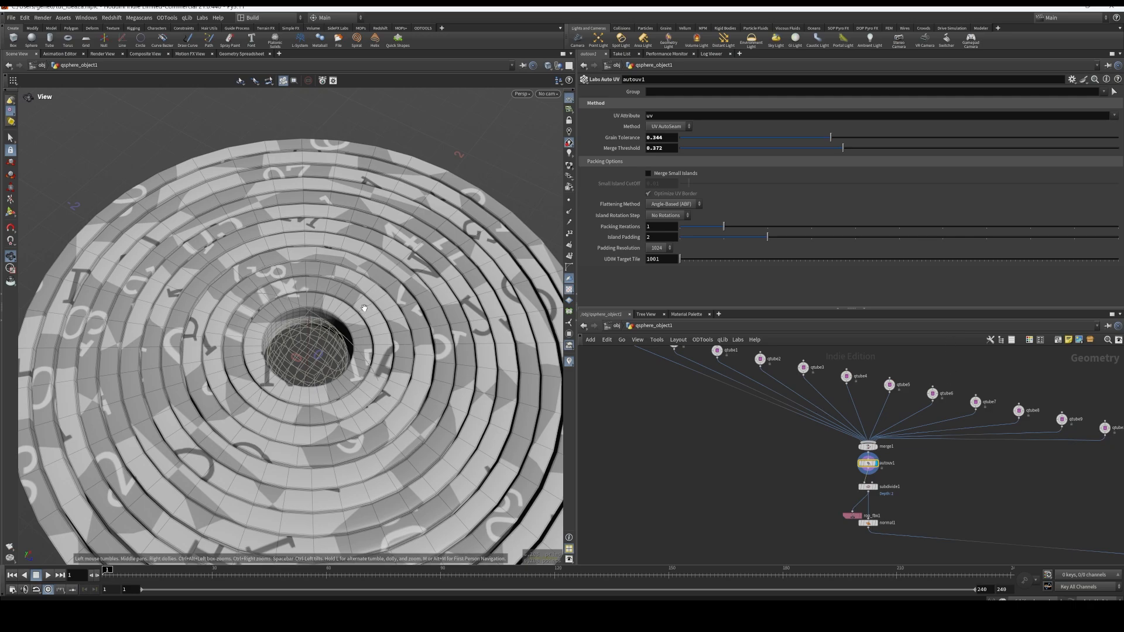
Examine the rings' UV layout beside the perspective view, and return to the single perspective view
{"action": "key", "text": "ctrl+4"}
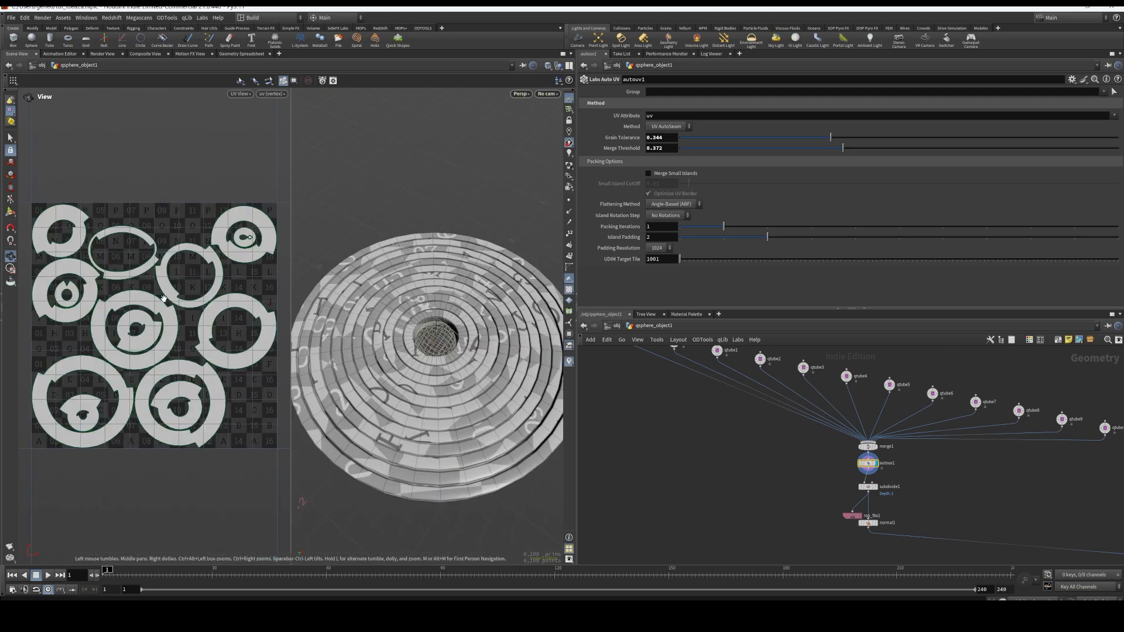
{"action": "middle_click_drag", "start_coordinate": [163, 306], "coordinate": [163, 333]}
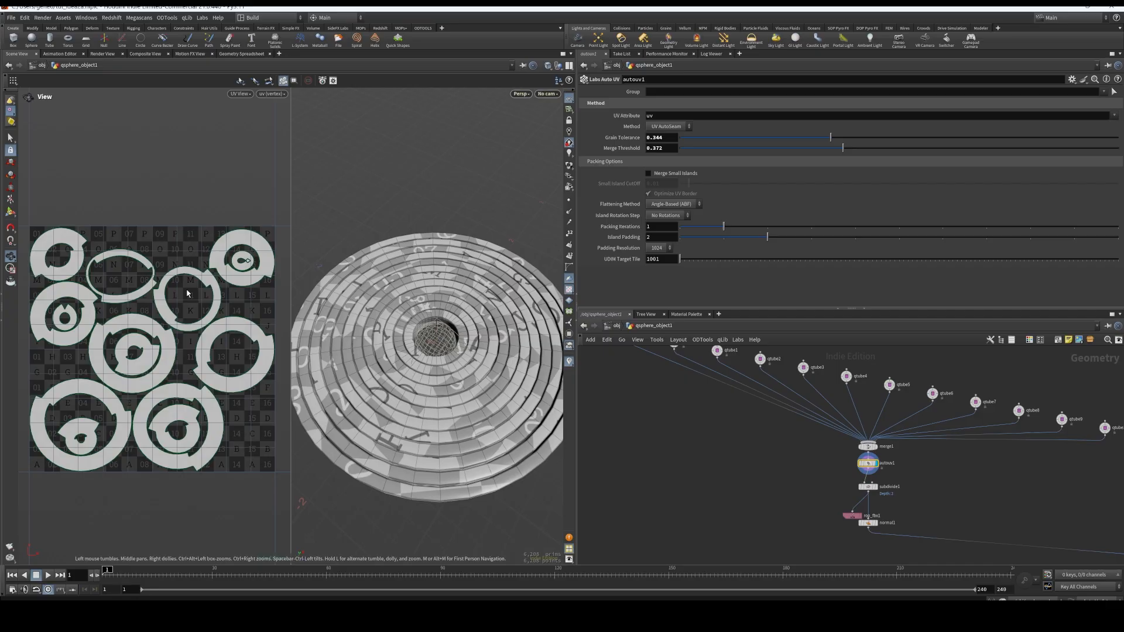
{"action": "key", "text": "space+b"}
Display the subdivide1 node's output and move rop_fbx1 out to the side of the main node chain
{"action": "scroll", "coordinate": [925, 451], "scroll_direction": "up", "scroll_amount": 3}
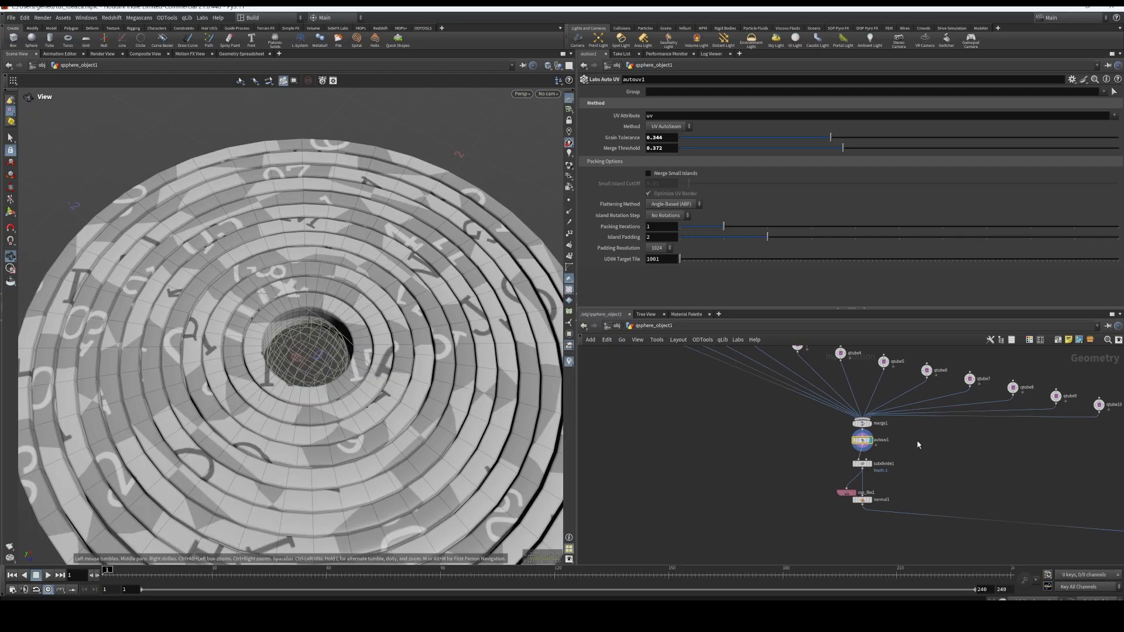
{"action": "left_click", "coordinate": [871, 463]}
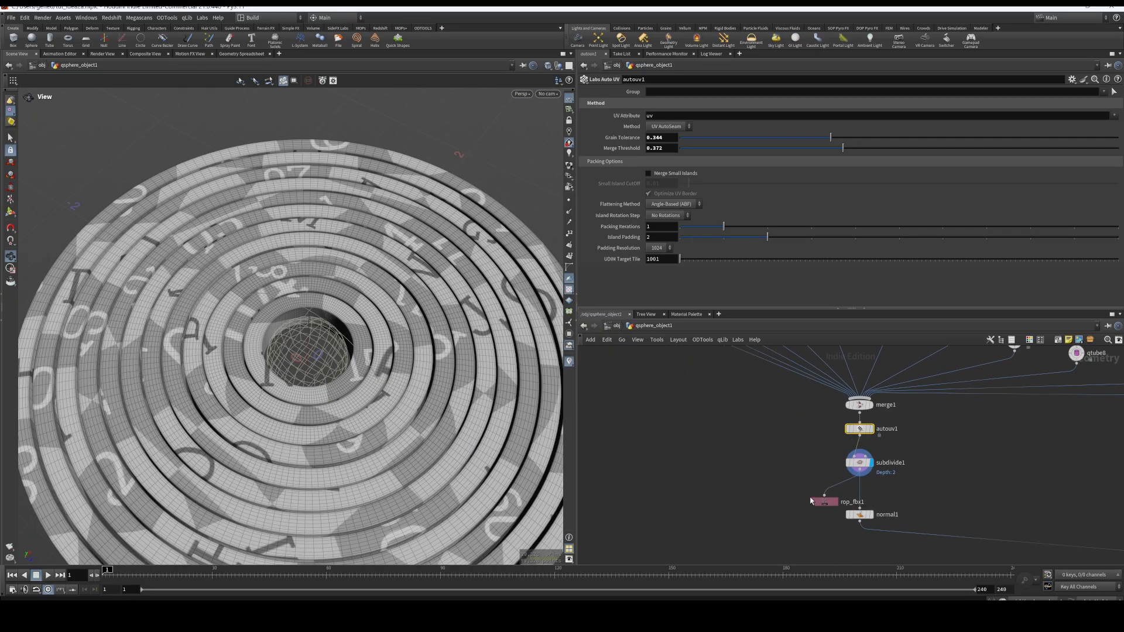
{"action": "left_click_drag", "start_coordinate": [837, 505], "coordinate": [790, 488]}
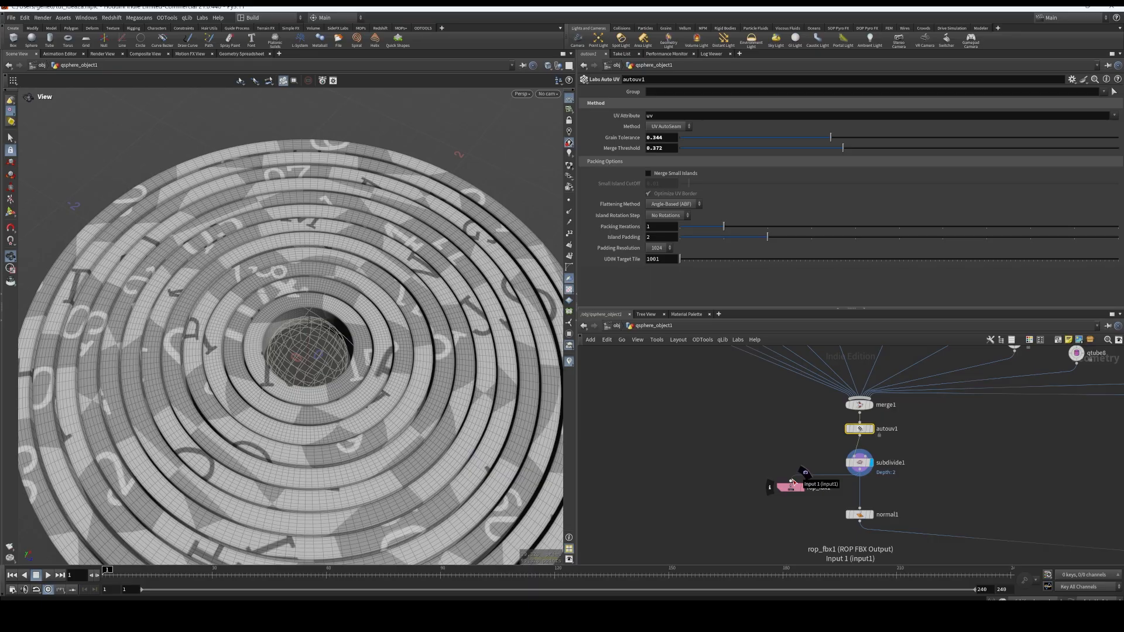
{"action": "left_click", "coordinate": [792, 481]}
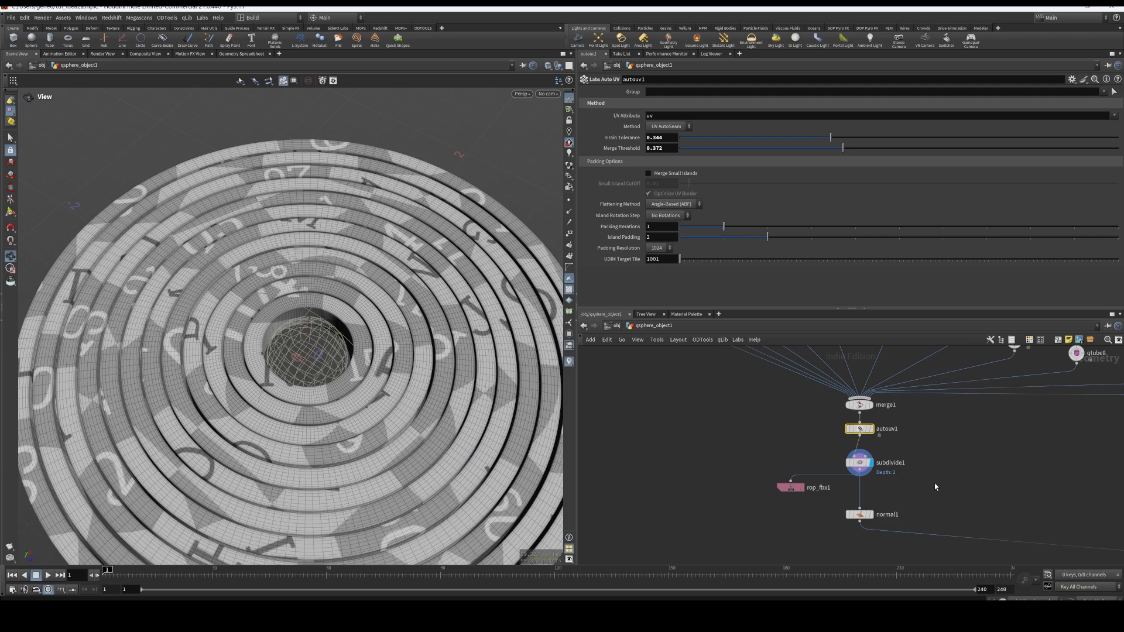
Display the normal1 node's output and examine its connection to the MOPs modifier chain
{"action": "scroll", "coordinate": [935, 487], "scroll_direction": "up", "scroll_amount": 3}
{"action": "left_click", "coordinate": [834, 495]}
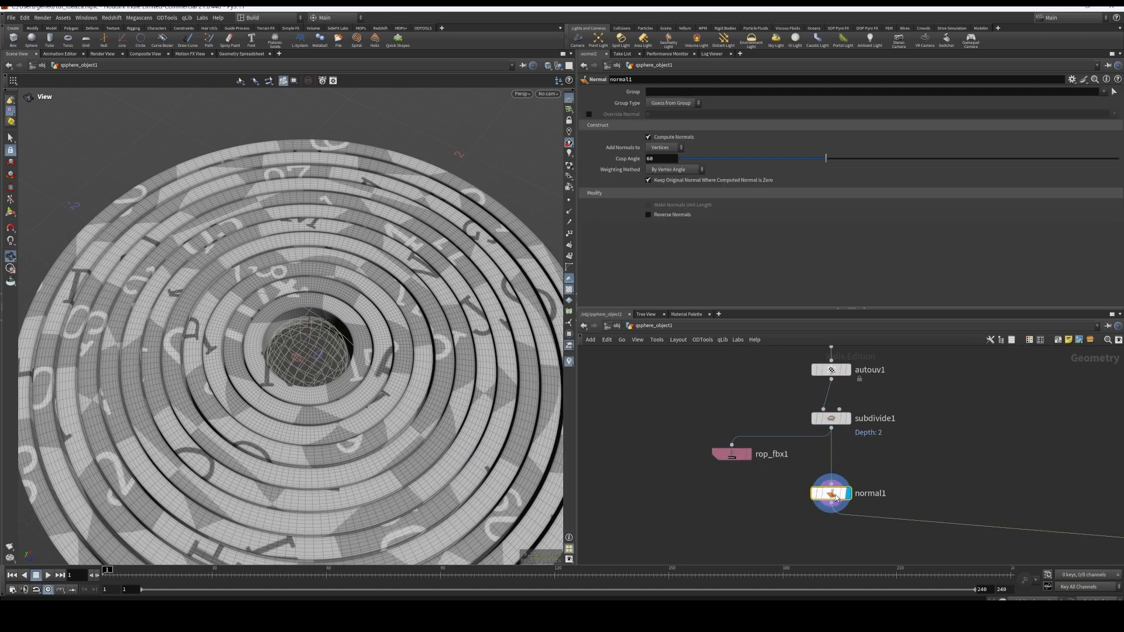
{"action": "scroll", "coordinate": [928, 477], "scroll_direction": "down", "scroll_amount": 2}
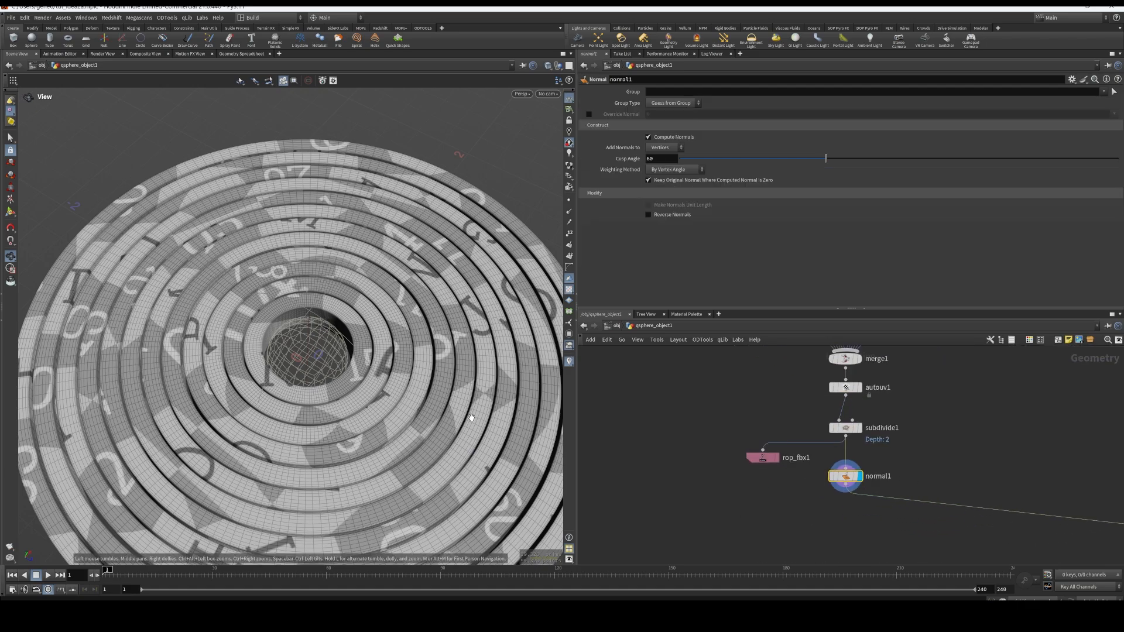
{"action": "scroll", "coordinate": [471, 418], "scroll_direction": "down", "scroll_amount": 4}
{"action": "scroll", "coordinate": [872, 525], "scroll_direction": "down", "scroll_amount": 5}
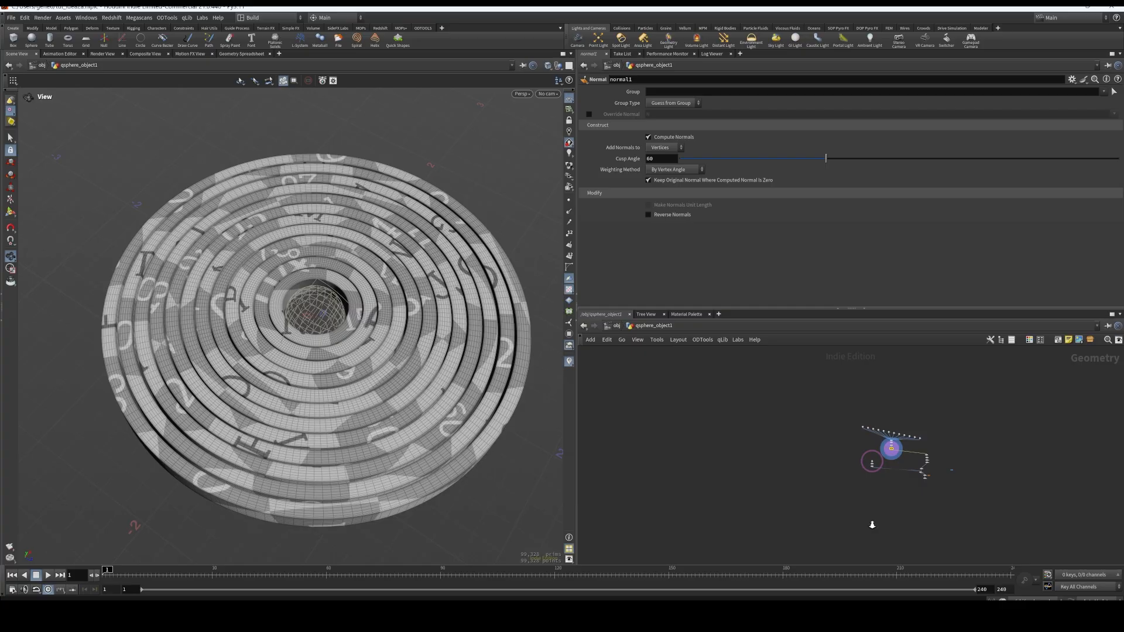
{"action": "scroll", "coordinate": [917, 483], "scroll_direction": "up", "scroll_amount": 5}
{"action": "scroll", "coordinate": [898, 405], "scroll_direction": "up", "scroll_amount": 2}
{"action": "middle_click_drag", "start_coordinate": [860, 399], "coordinate": [855, 465]}
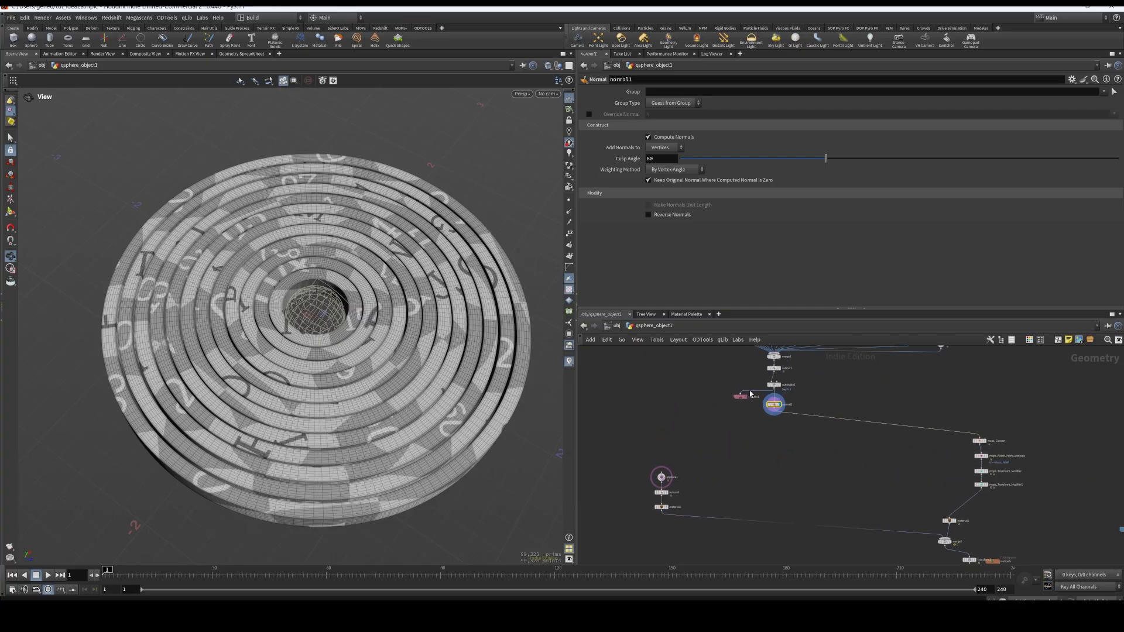
{"action": "scroll", "coordinate": [884, 474], "scroll_direction": "up", "scroll_amount": 2}
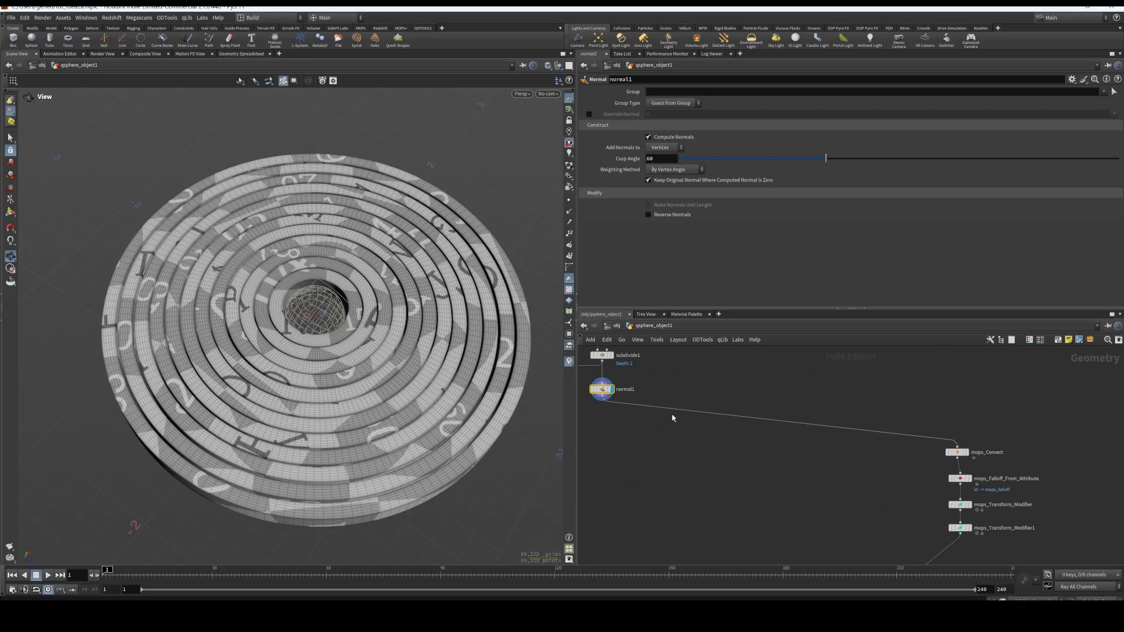
{"action": "left_click_drag", "start_coordinate": [953, 453], "coordinate": [956, 454]}
Display the qtube12 node's output and examine its radius, division, pipe and bevel parameters
{"action": "middle_click_drag", "start_coordinate": [783, 424], "coordinate": [913, 514]}
{"action": "scroll", "coordinate": [825, 419], "scroll_direction": "down", "scroll_amount": 3}
{"action": "middle_click_drag", "start_coordinate": [825, 439], "coordinate": [910, 547]}
{"action": "scroll", "coordinate": [704, 445], "scroll_direction": "up", "scroll_amount": 3}
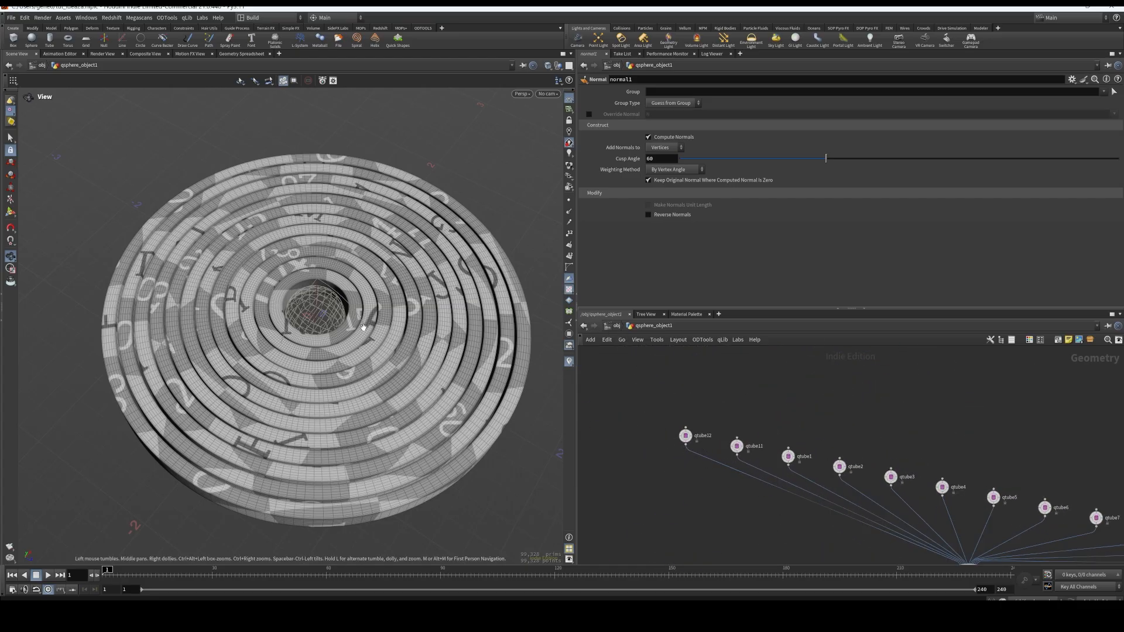
{"action": "middle_click_drag", "start_coordinate": [881, 418], "coordinate": [873, 409]}
{"action": "scroll", "coordinate": [960, 416], "scroll_direction": "down", "scroll_amount": 2}
{"action": "middle_click_drag", "start_coordinate": [1009, 476], "coordinate": [923, 475]}
{"action": "scroll", "coordinate": [690, 444], "scroll_direction": "up", "scroll_amount": 3}
{"action": "left_click", "coordinate": [661, 391]}
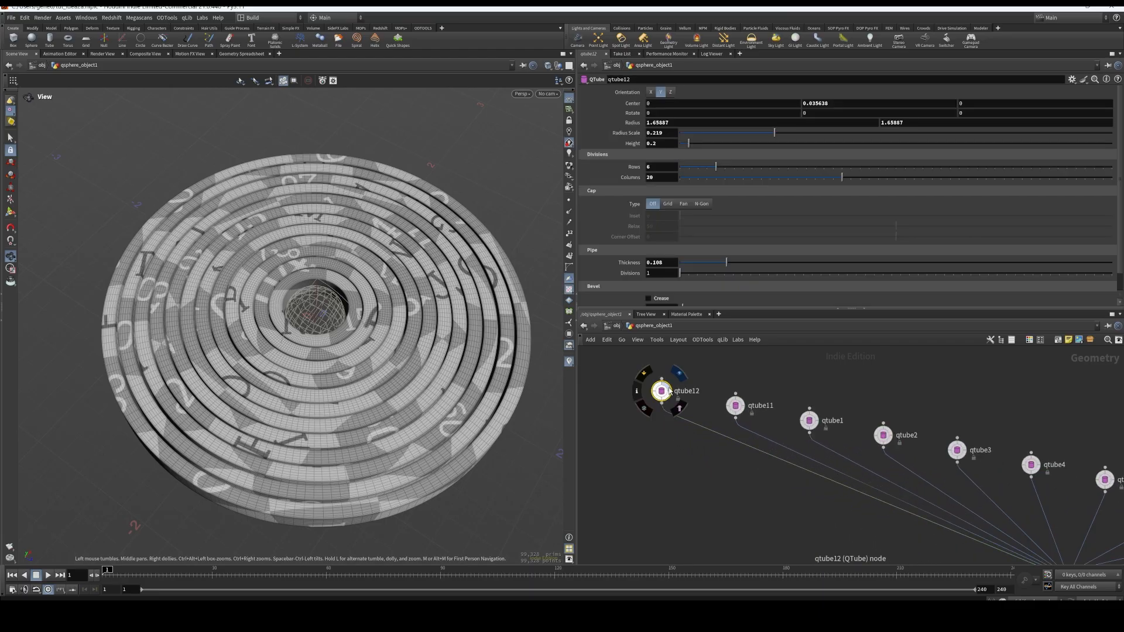
{"action": "left_click", "coordinate": [677, 376]}
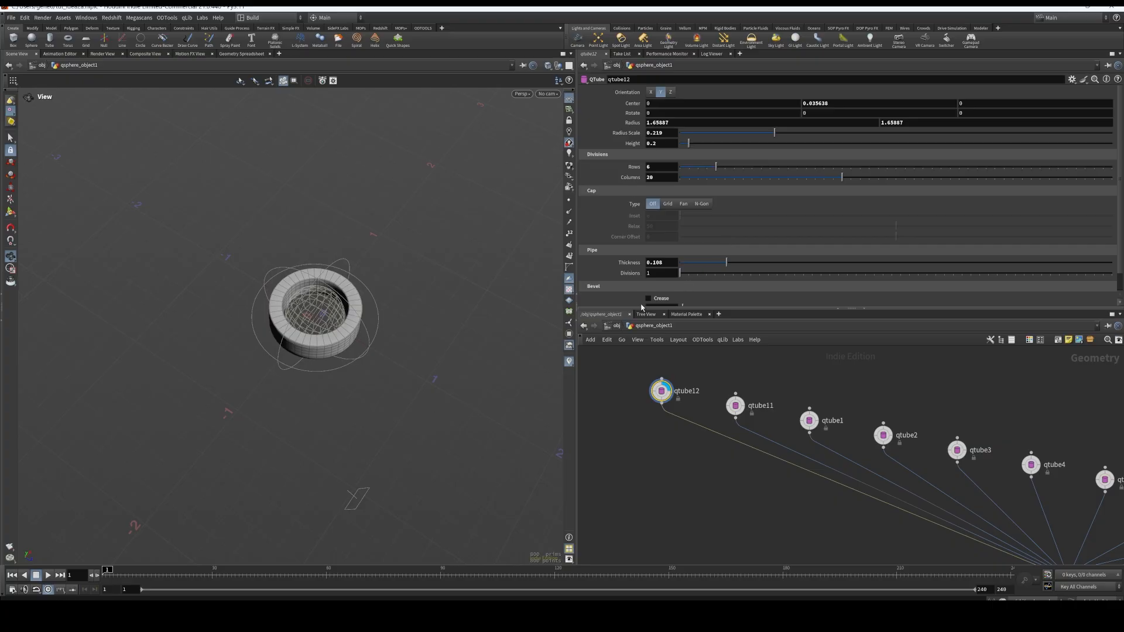
{"action": "middle_click_drag", "start_coordinate": [665, 402], "coordinate": [667, 425]}
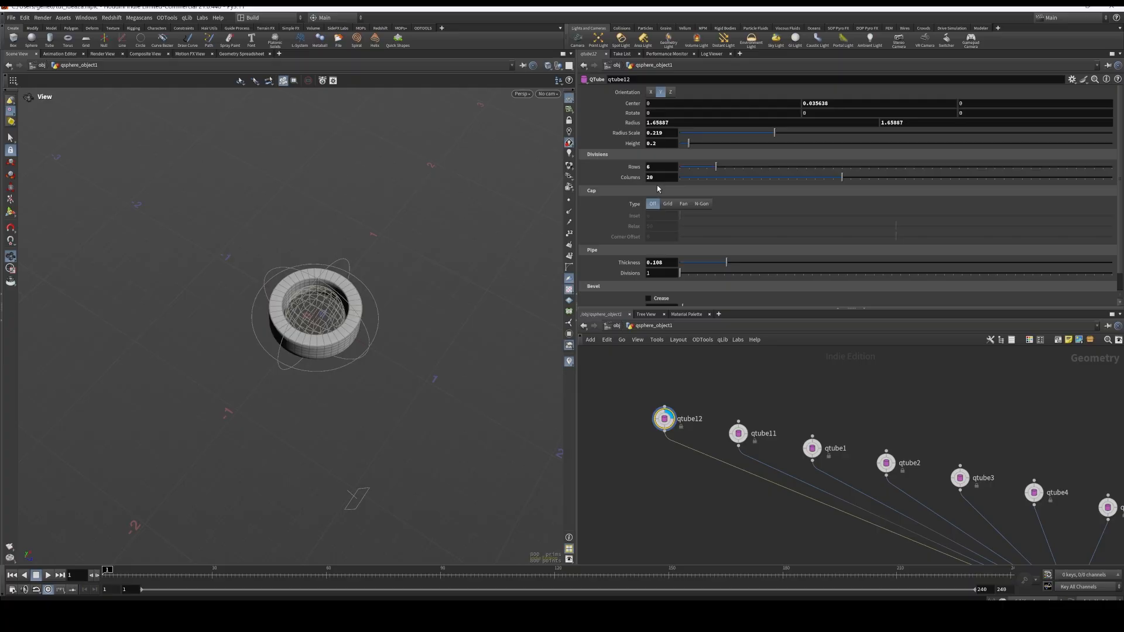
{"action": "scroll", "coordinate": [665, 158], "scroll_direction": "down", "scroll_amount": 2}
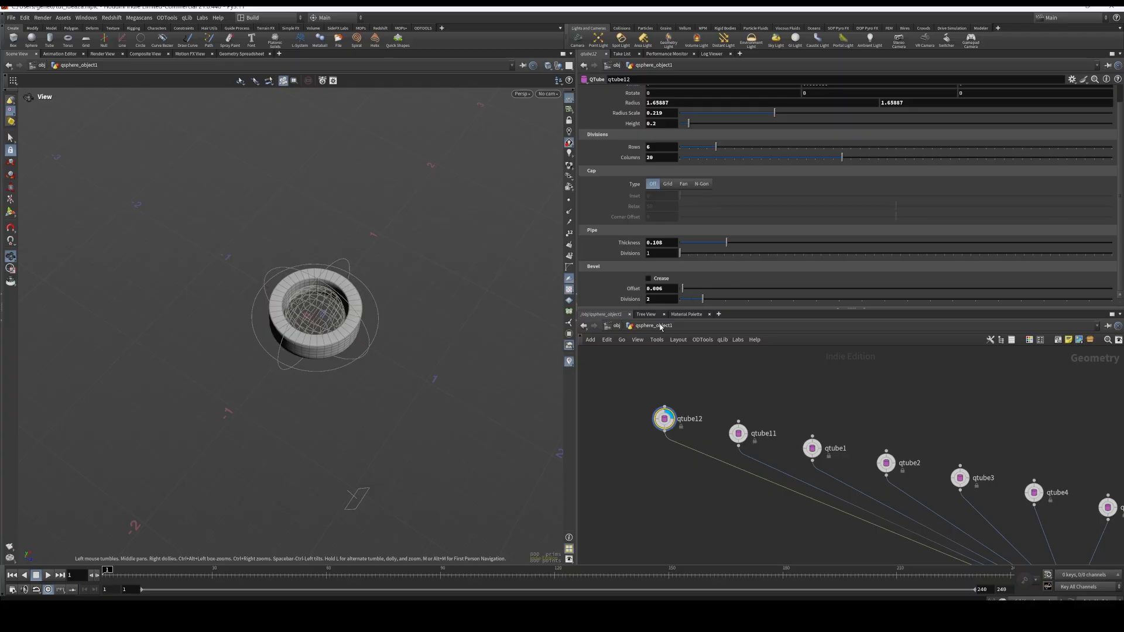
Go up to the object level and create a new tube object in the scene
{"action": "left_click", "coordinate": [607, 328]}
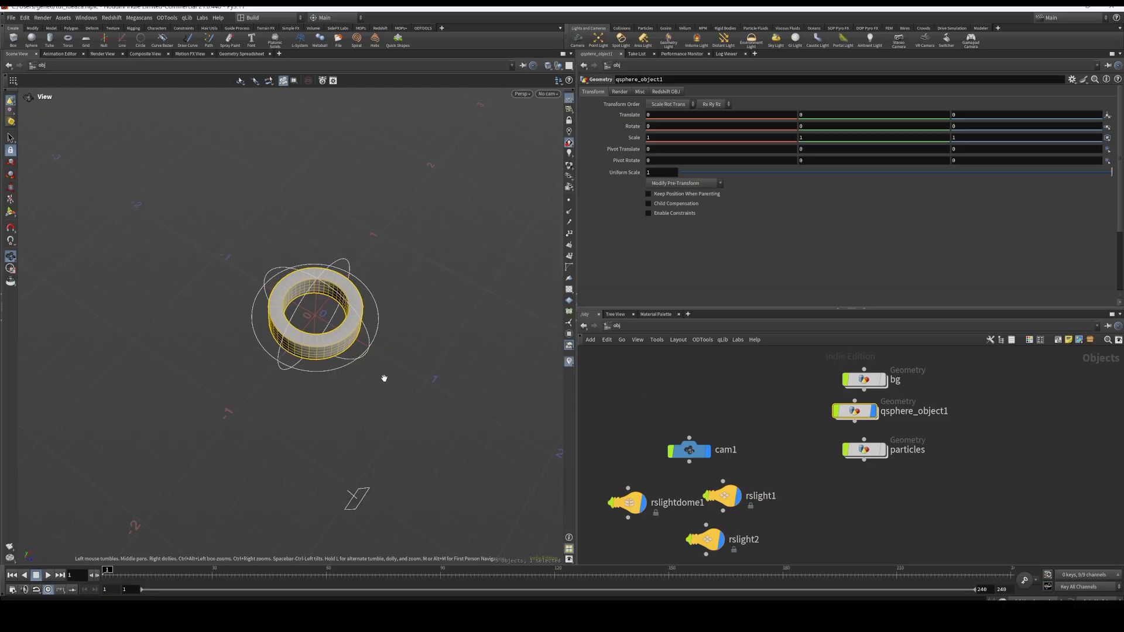
{"action": "key", "text": "Tab"}
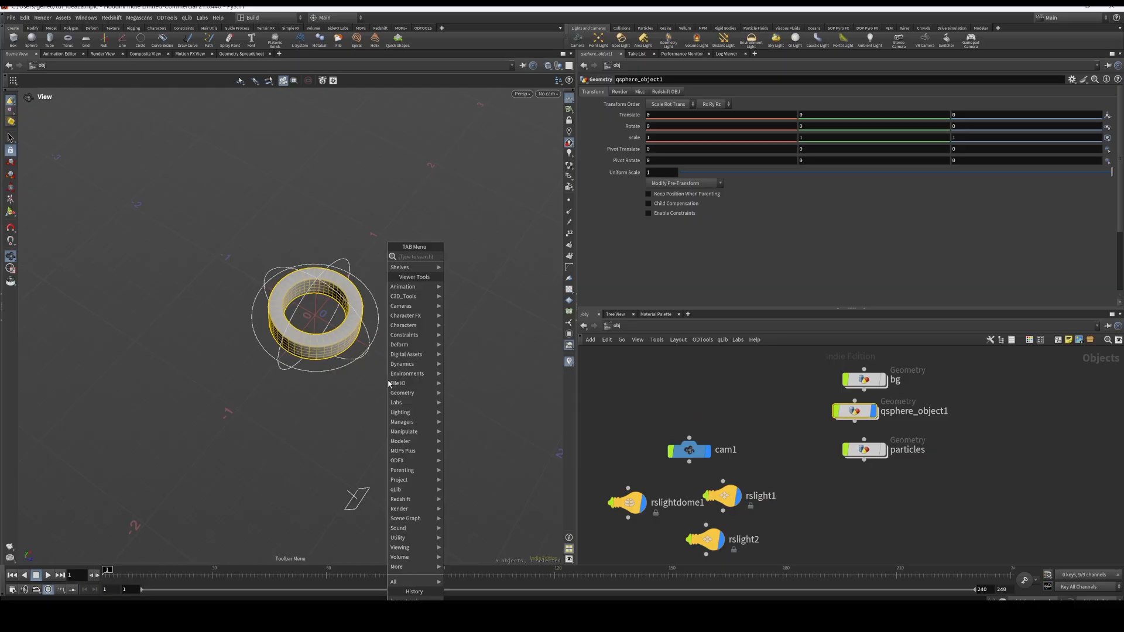
{"action": "type", "text": "tube"}
{"action": "key", "text": "Return"}
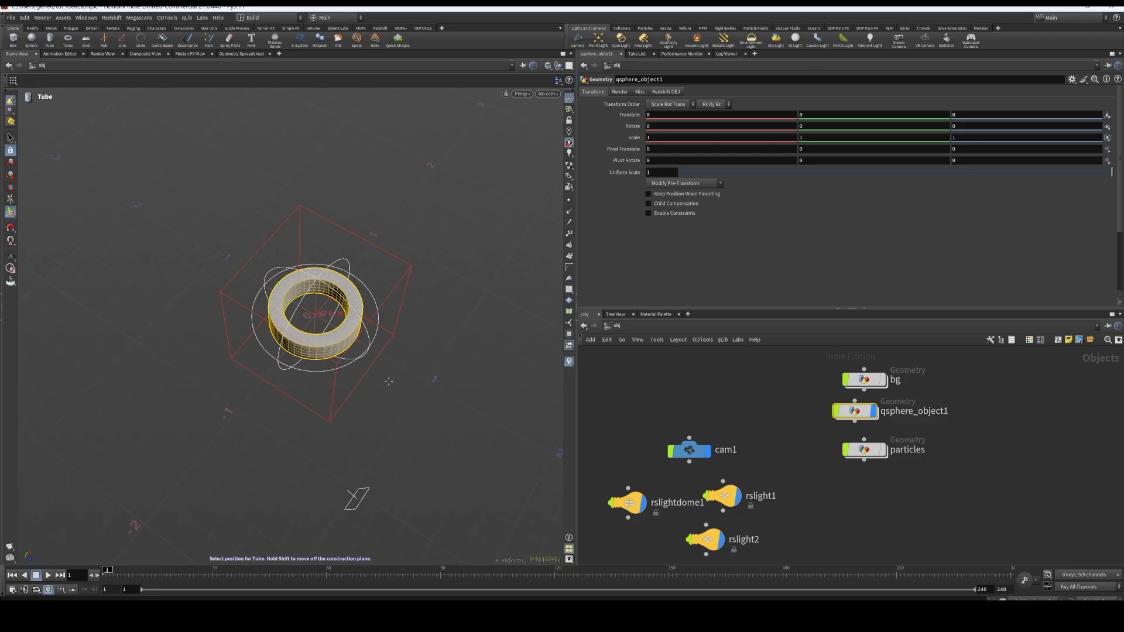
{"action": "left_click", "coordinate": [388, 381]}
Hide qsphere_object1 so that the new tube stands alone, and view the tube from a lower angle
{"action": "middle_click_drag", "start_coordinate": [879, 422], "coordinate": [879, 466]}
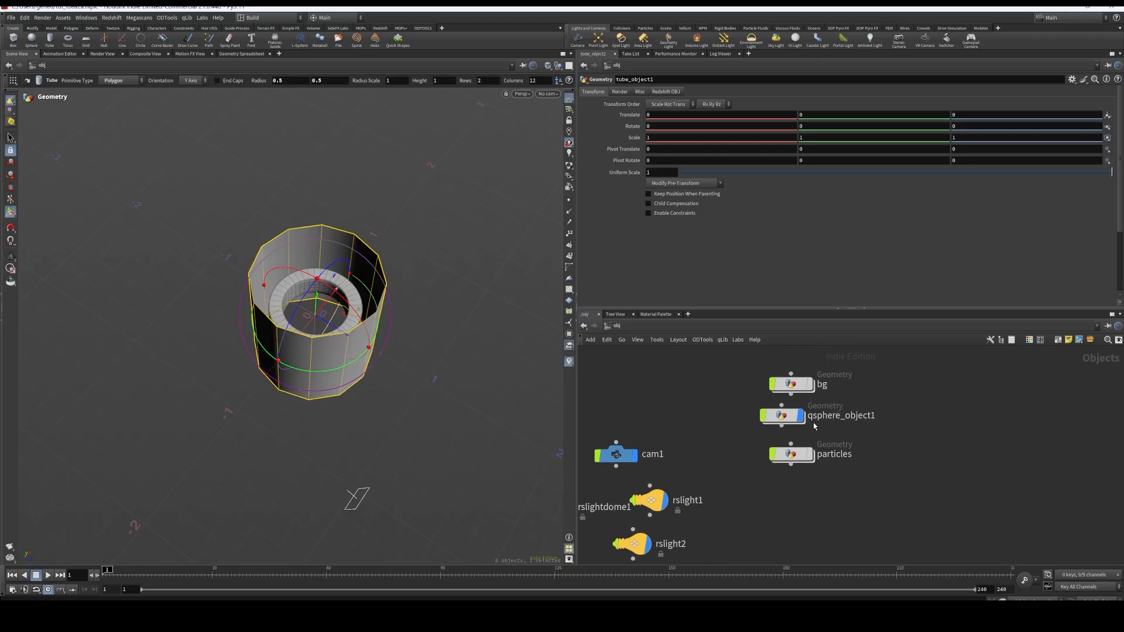
{"action": "left_click", "coordinate": [800, 416]}
{"action": "left_click_drag", "start_coordinate": [404, 384], "coordinate": [431, 331], "text": "alt"}
{"action": "middle_click_drag", "start_coordinate": [490, 350], "coordinate": [479, 346], "text": "alt"}
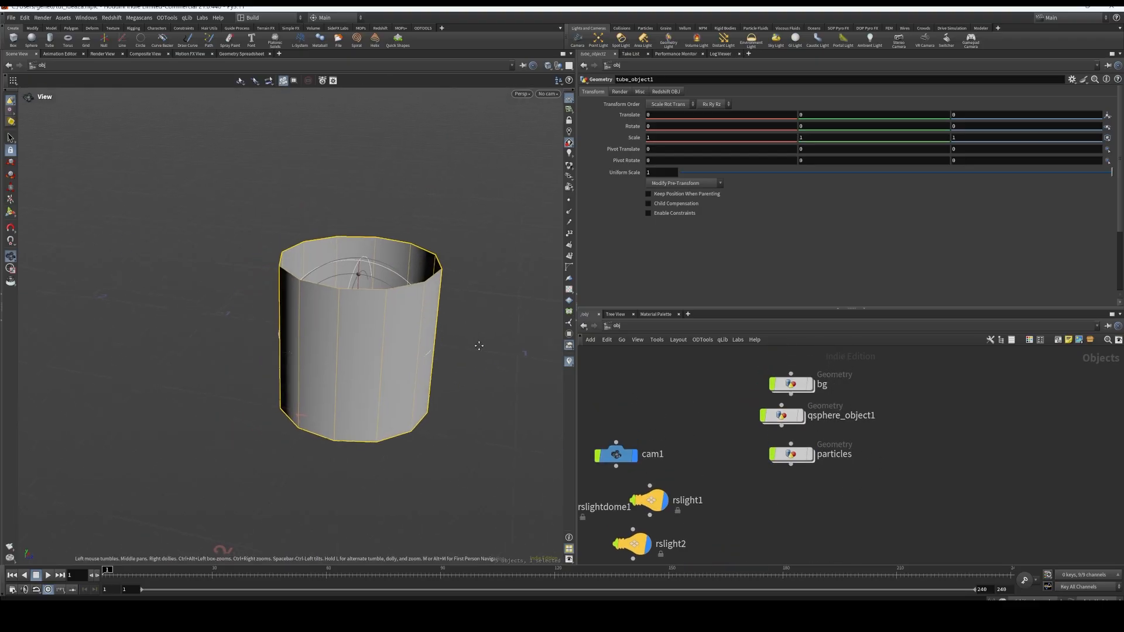
Open the tube_object1 network and shorten tube1 with its viewport handle to a height of about 0.28
{"action": "middle_click_drag", "start_coordinate": [691, 409], "coordinate": [779, 400]}
{"action": "scroll", "coordinate": [779, 404], "scroll_direction": "down", "scroll_amount": 3}
{"action": "left_click_drag", "start_coordinate": [787, 501], "coordinate": [676, 390]}
{"action": "scroll", "coordinate": [676, 404], "scroll_direction": "up", "scroll_amount": 5}
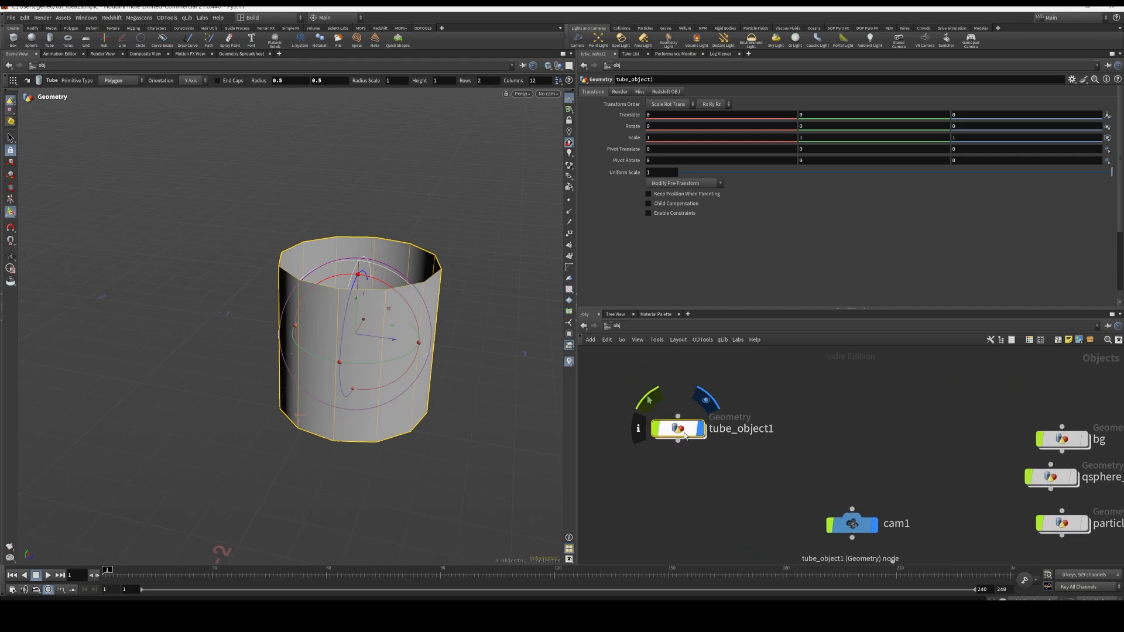
{"action": "double_click", "coordinate": [676, 424]}
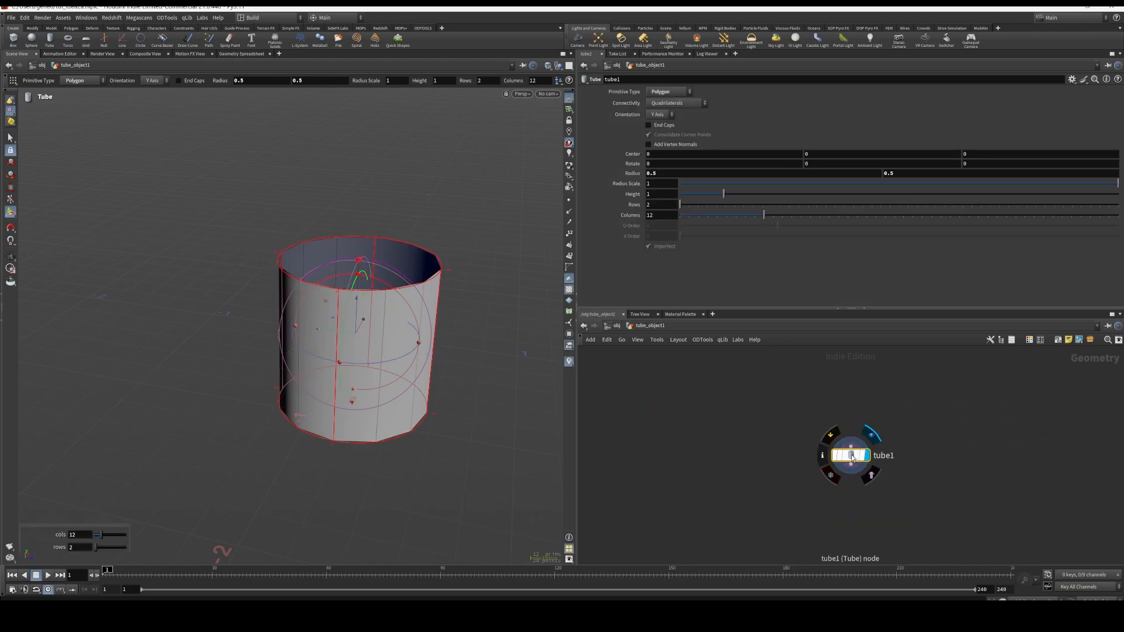
{"action": "left_click_drag", "start_coordinate": [359, 263], "coordinate": [368, 314]}
{"action": "key", "text": "ctrl+z"}
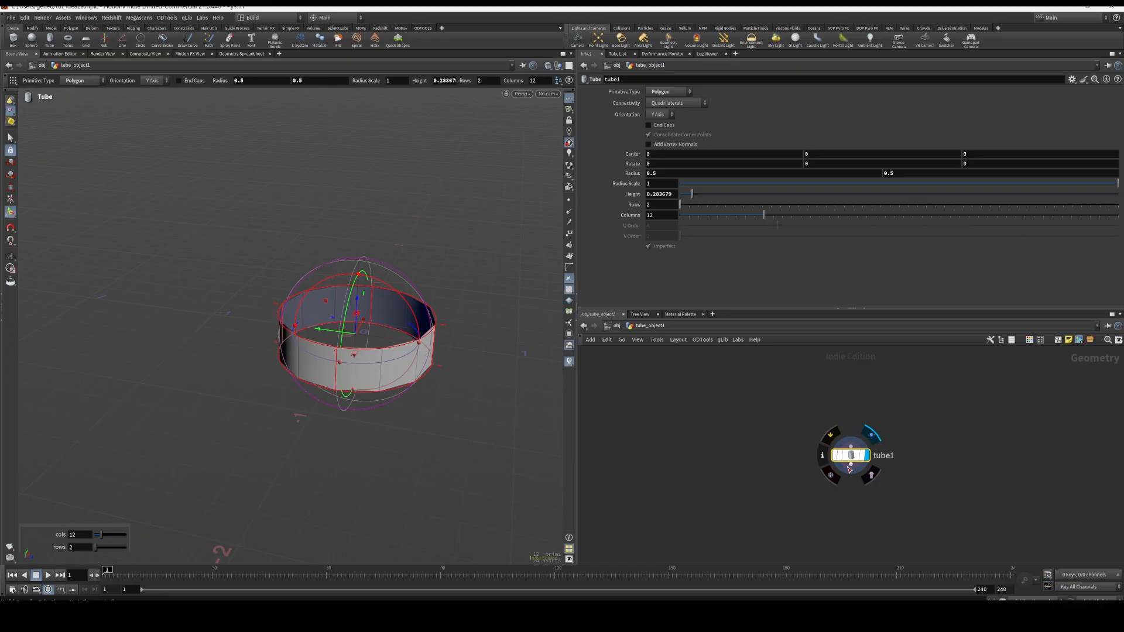
Add a Labs Thicken node beneath tube1, taking the tube as its input
{"action": "key", "text": "Tab"}
{"action": "type", "text": "lab"}
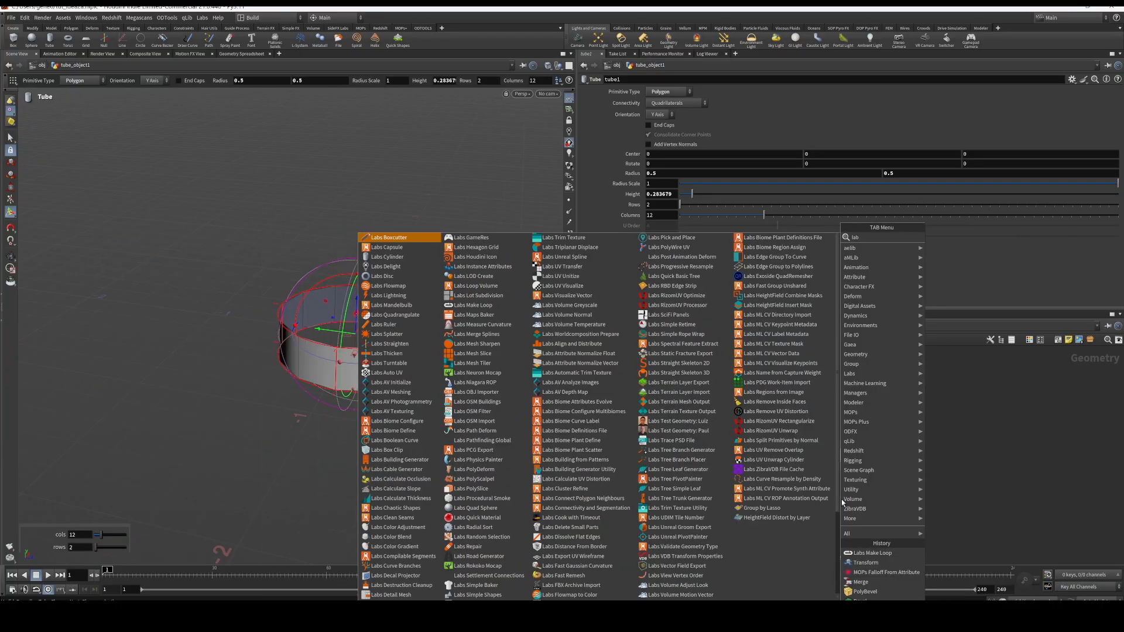
{"action": "type", "text": "s thic"}
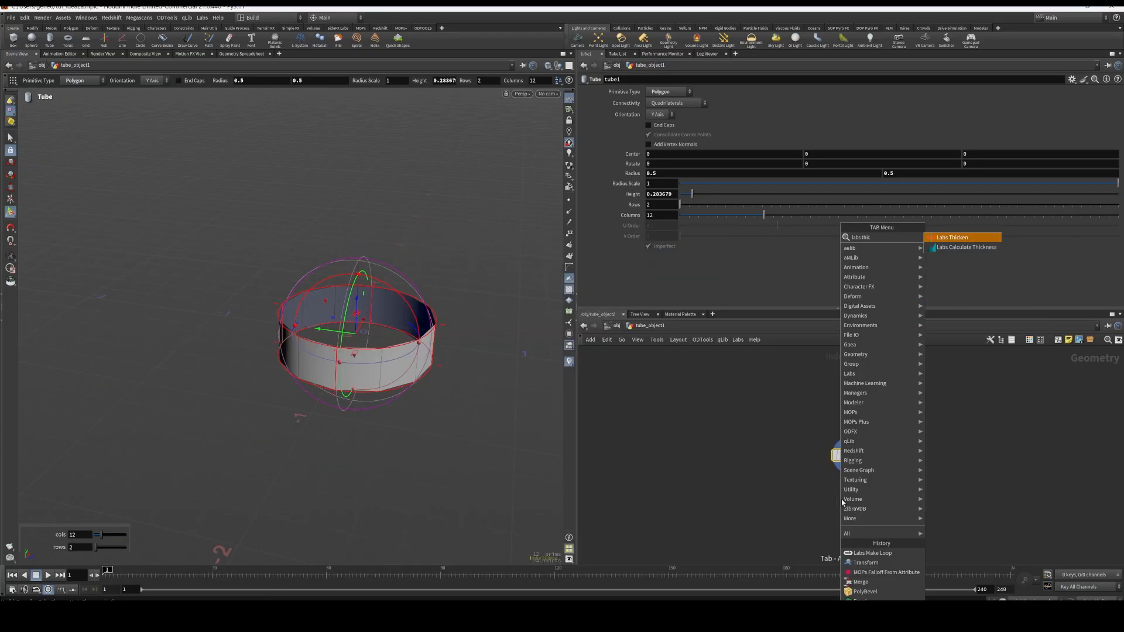
{"action": "key", "text": "Return"}
{"action": "left_click", "coordinate": [841, 501]}
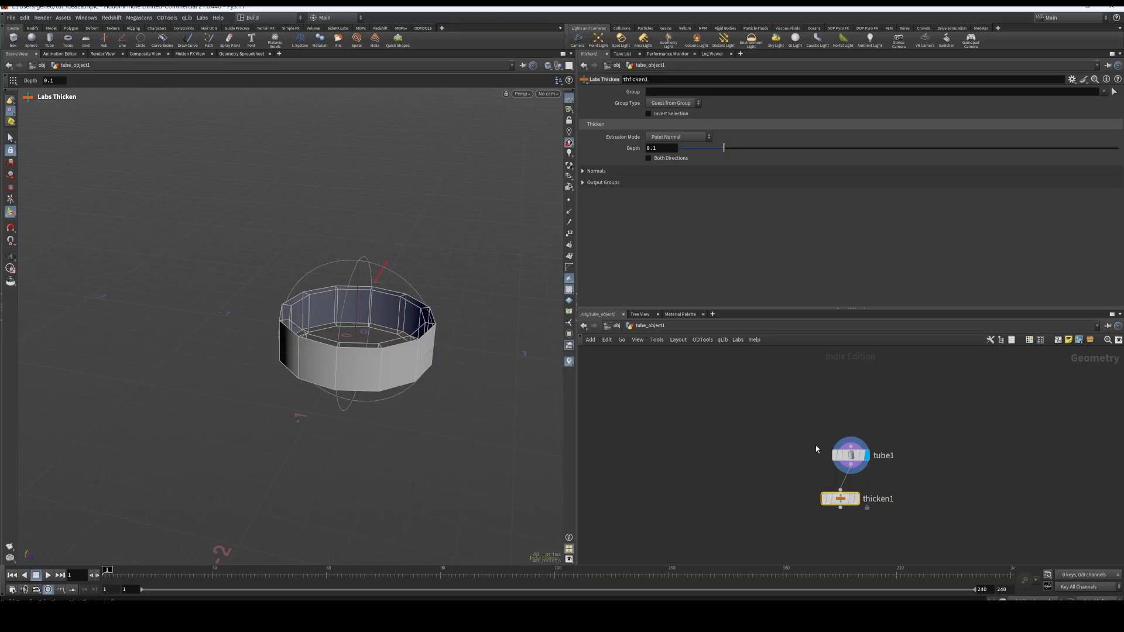
Align thicken1 directly under tube1 and display its output to check the thickened ring
{"action": "left_click_drag", "start_coordinate": [841, 499], "coordinate": [852, 498]}
{"action": "key", "text": "r"}
{"action": "left_click", "coordinate": [852, 499]}
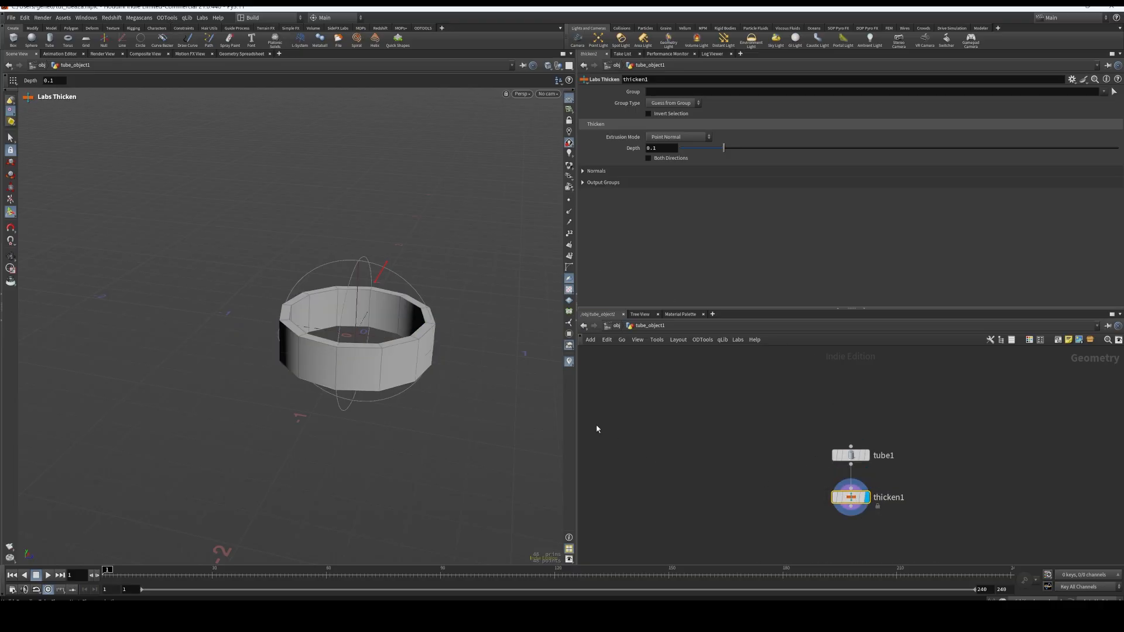
{"action": "mouse_move", "coordinate": [466, 332]}
{"action": "left_mouse_down", "text": "alt"}
{"action": "mouse_move", "coordinate": [469, 353]}
{"action": "mouse_move", "coordinate": [474, 319]}
{"action": "left_mouse_up", "text": "alt"}
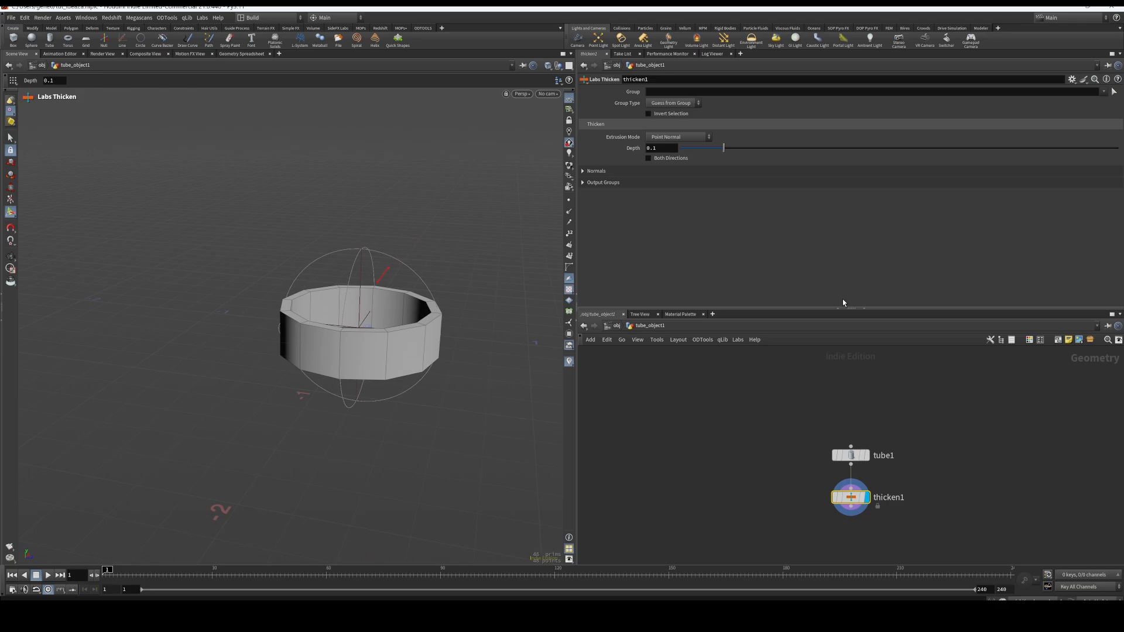
Add a PolySplit node beneath thicken1, connected to its output, and display the new node
{"action": "middle_click_drag", "start_coordinate": [931, 498], "coordinate": [919, 464]}
{"action": "left_click", "coordinate": [839, 474]}
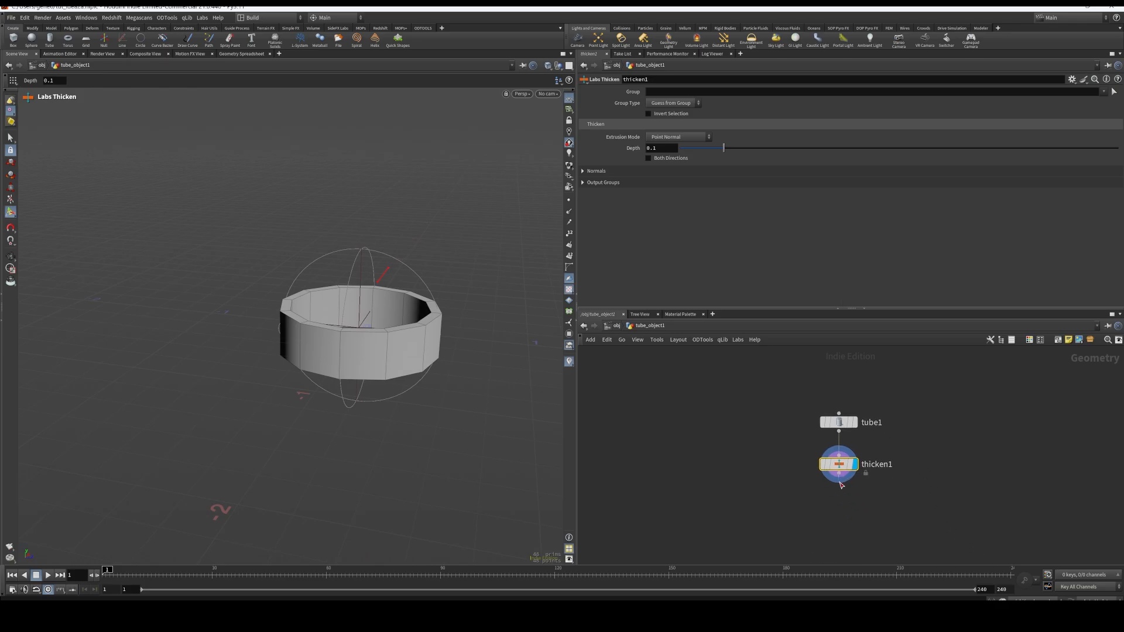
{"action": "key", "text": "Tab"}
{"action": "type", "text": "p"}
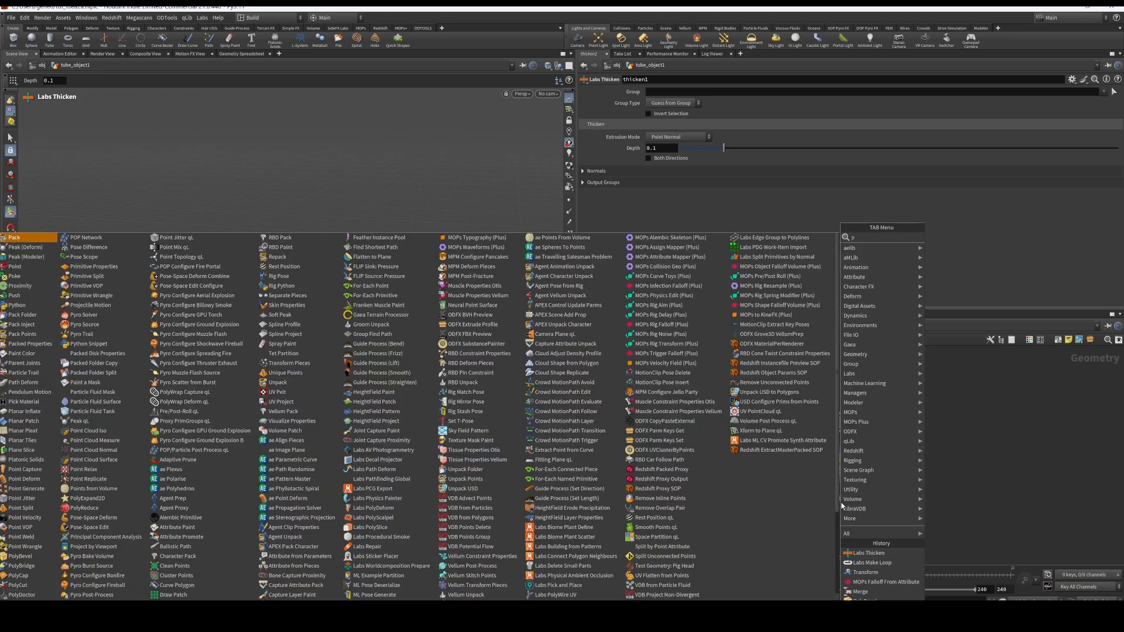
{"action": "type", "text": "oly s"}
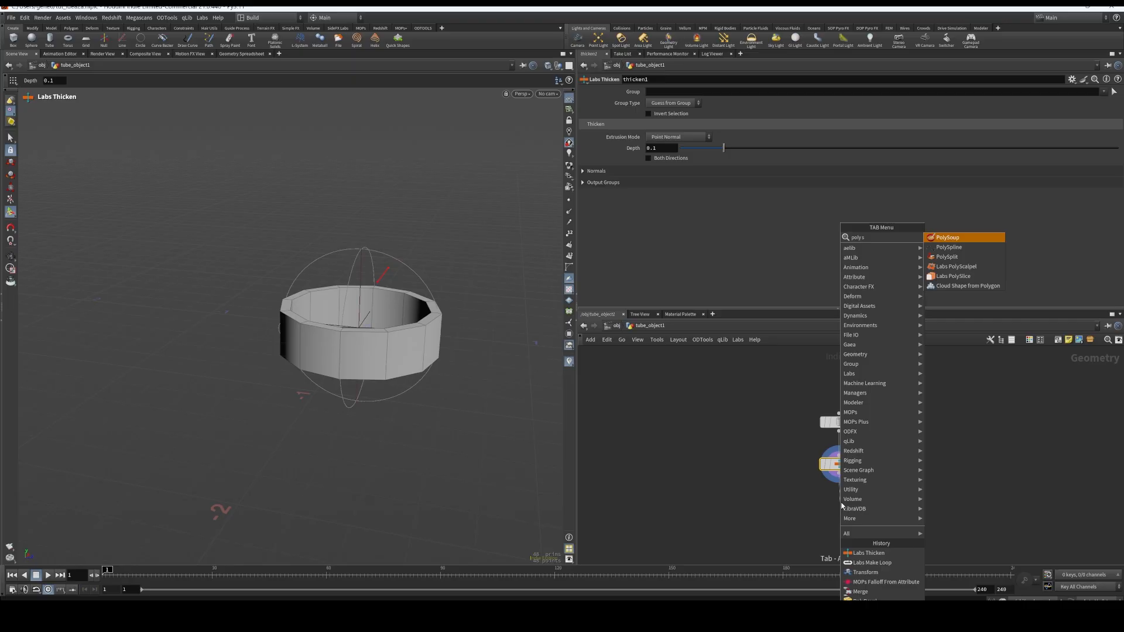
{"action": "type", "text": "plit"}
{"action": "key", "text": "Return"}
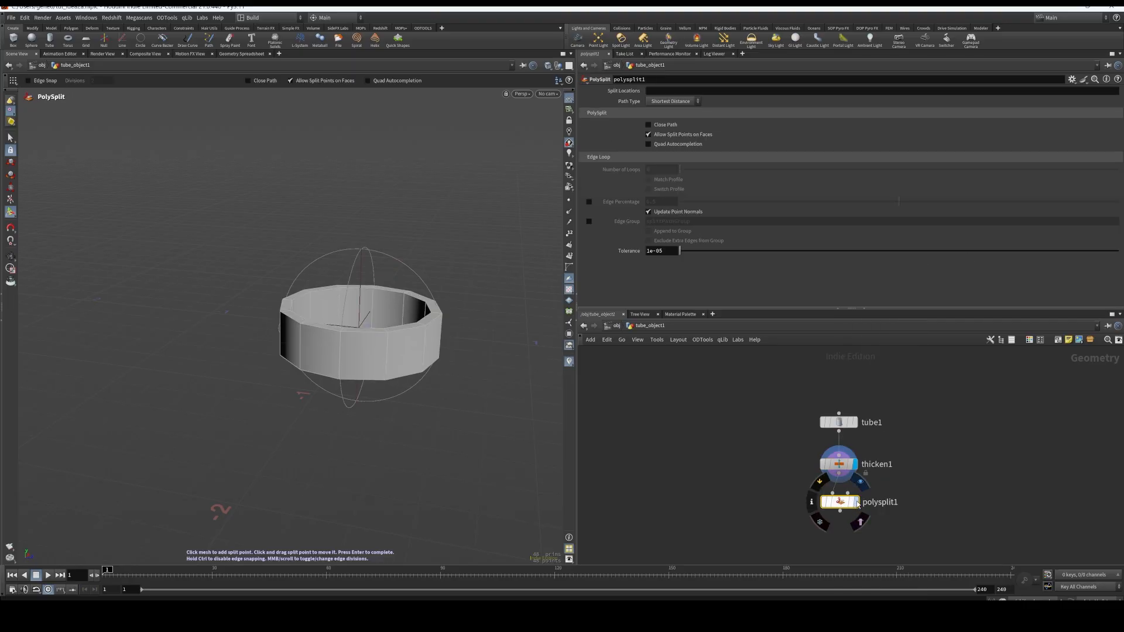
{"action": "left_click", "coordinate": [855, 502]}
Set polysplit1's path type to Edge Loop, place a loop midway around the ring's outer wall, and set the number of loops to 3
{"action": "key", "text": "Escape"}
{"action": "left_click_drag", "start_coordinate": [461, 283], "coordinate": [462, 323]}
{"action": "right_click_drag", "start_coordinate": [463, 323], "coordinate": [334, 396]}
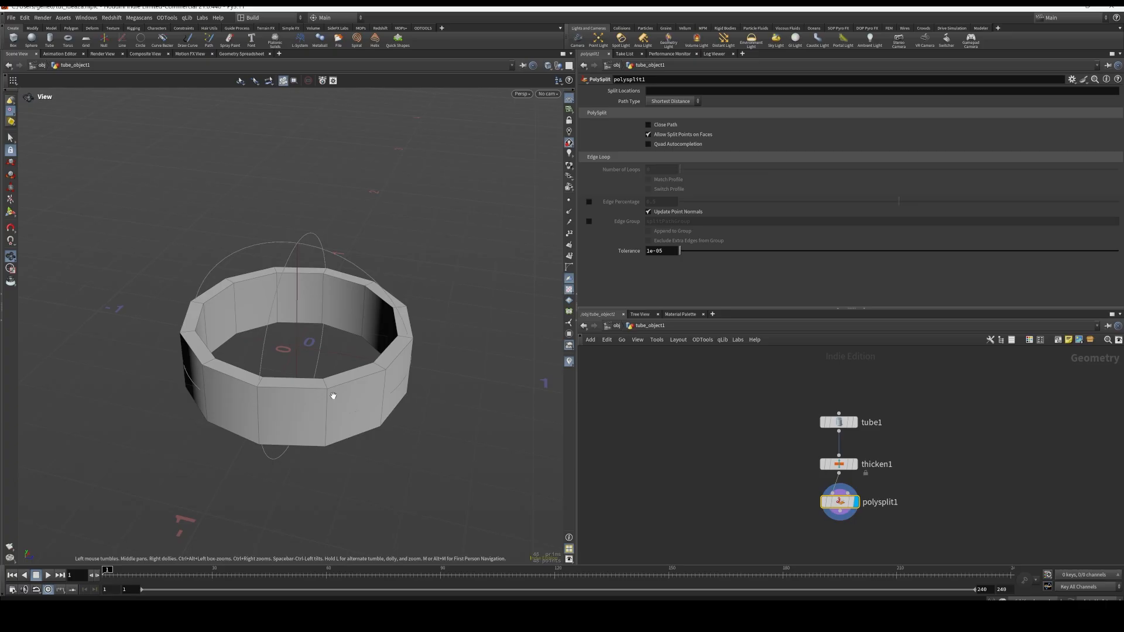
{"action": "middle_click_drag", "start_coordinate": [417, 431], "coordinate": [442, 427]}
{"action": "mouse_move", "coordinate": [445, 423]}
{"action": "right_mouse_down"}
{"action": "mouse_move", "coordinate": [466, 392]}
{"action": "mouse_move", "coordinate": [431, 409]}
{"action": "right_mouse_up"}
{"action": "key", "text": "Return"}
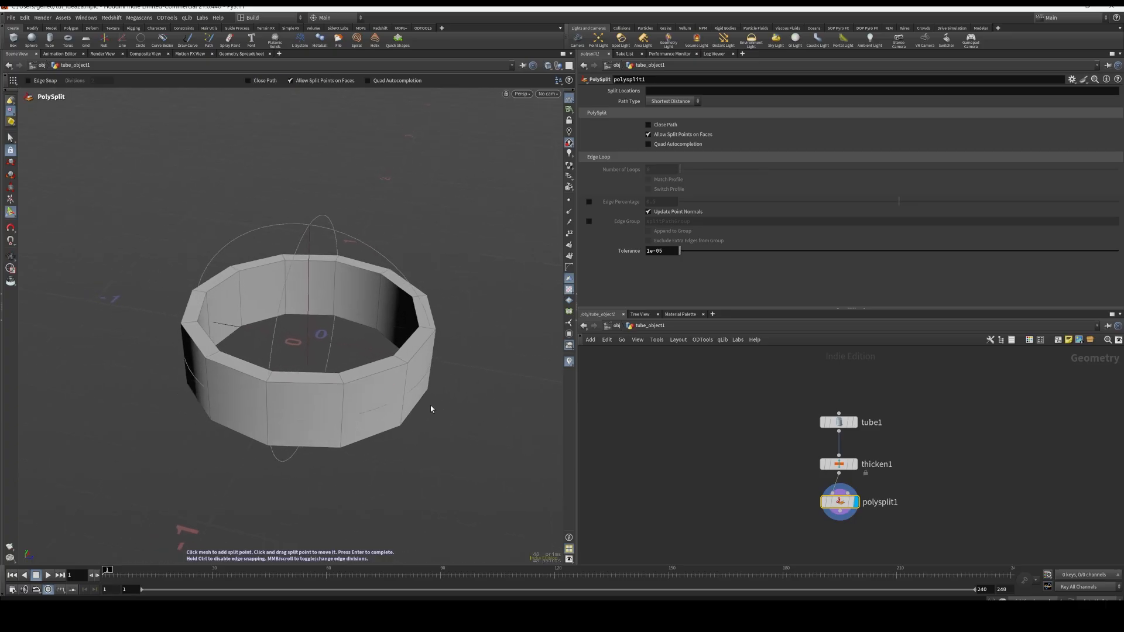
{"action": "left_click", "coordinate": [685, 103]}
{"action": "left_click", "coordinate": [673, 118]}
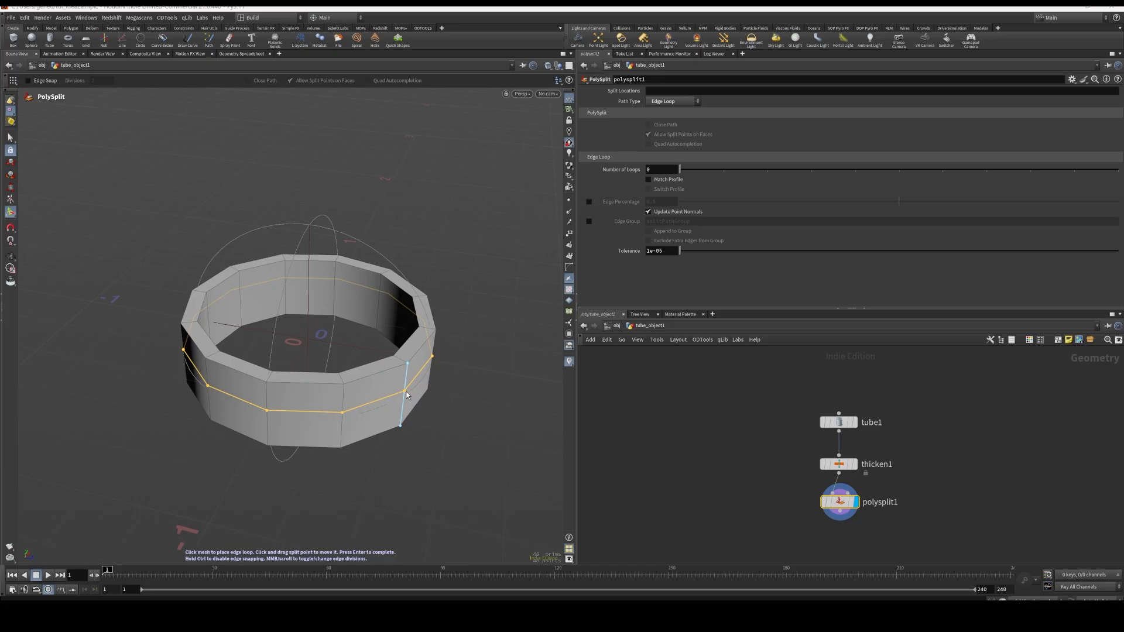
{"action": "left_click", "coordinate": [426, 396]}
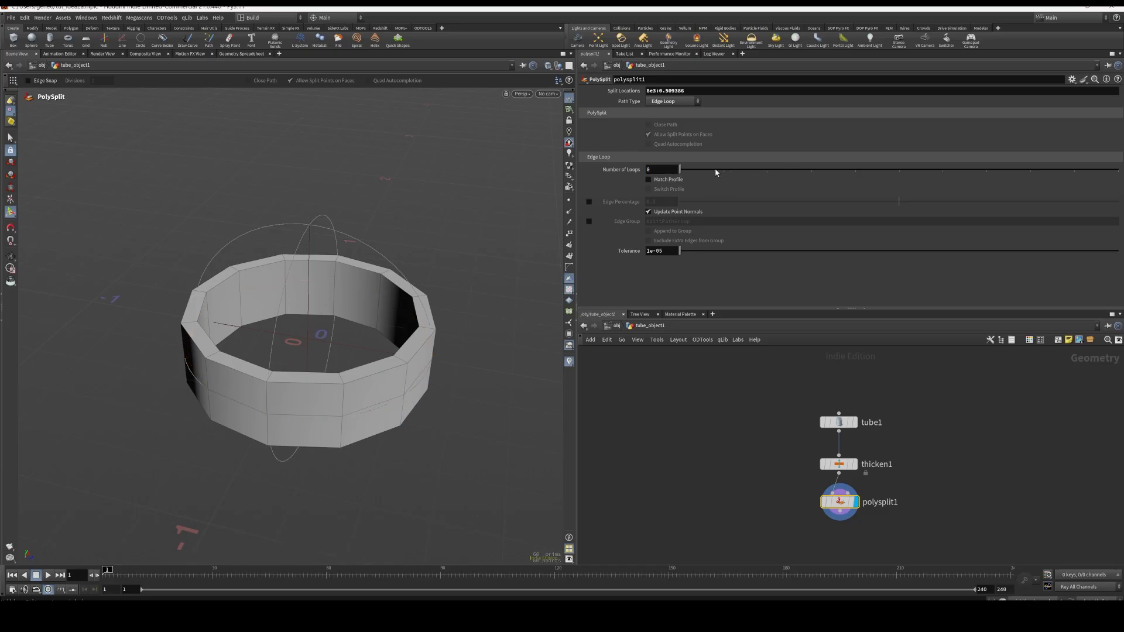
{"action": "left_click_drag", "start_coordinate": [714, 173], "coordinate": [810, 171]}
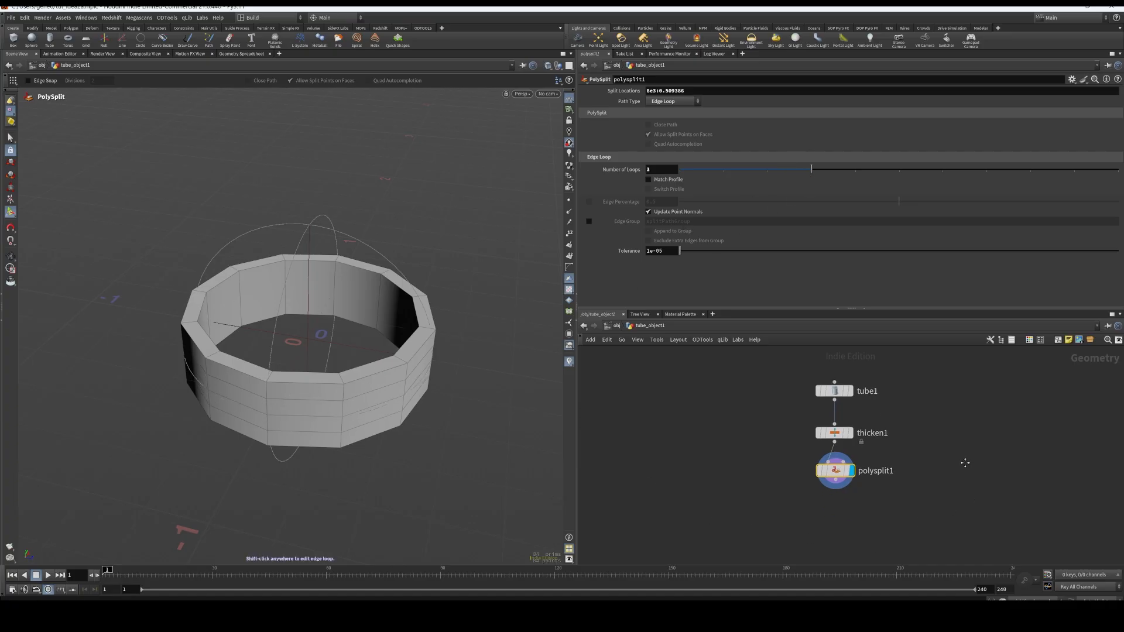
Add a PolyBevel node beneath polysplit1, taking the split ring as its input, and display it
{"action": "key", "text": "Tab"}
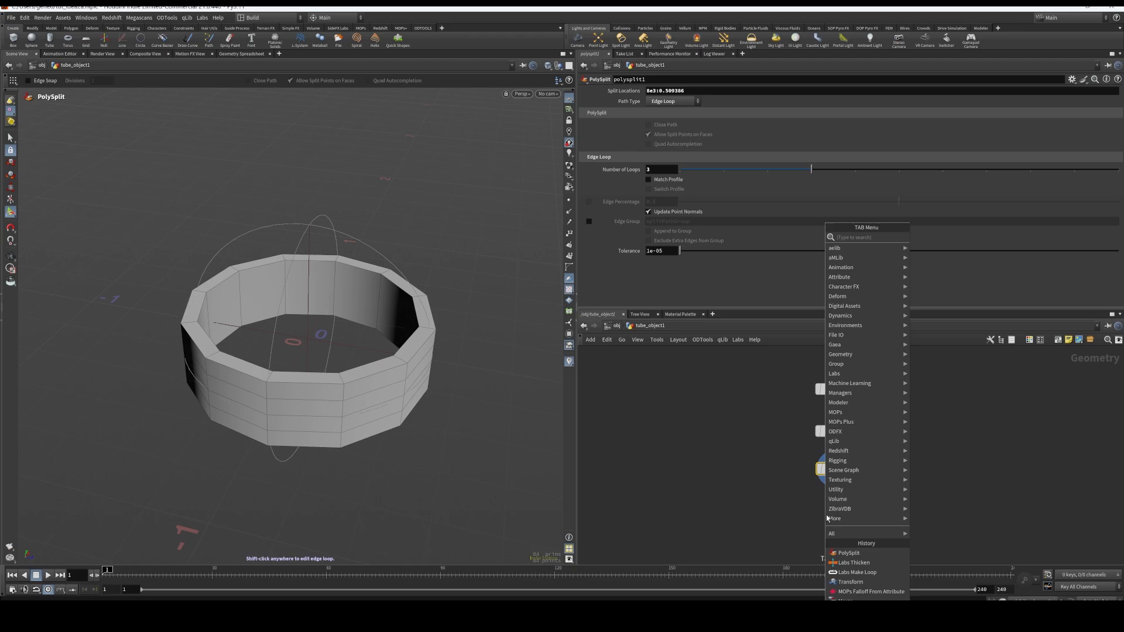
{"action": "type", "text": "poly"}
{"action": "key", "text": "Return"}
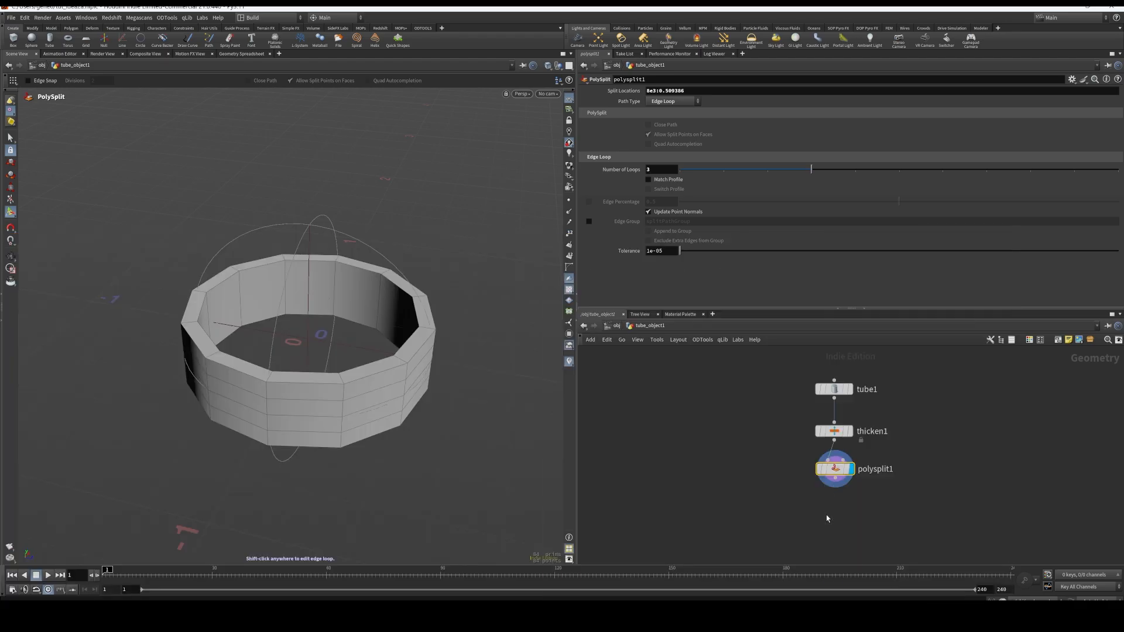
{"action": "left_click", "coordinate": [827, 518]}
{"action": "left_click_drag", "start_coordinate": [825, 518], "coordinate": [840, 520]}
{"action": "left_click", "coordinate": [851, 519]}
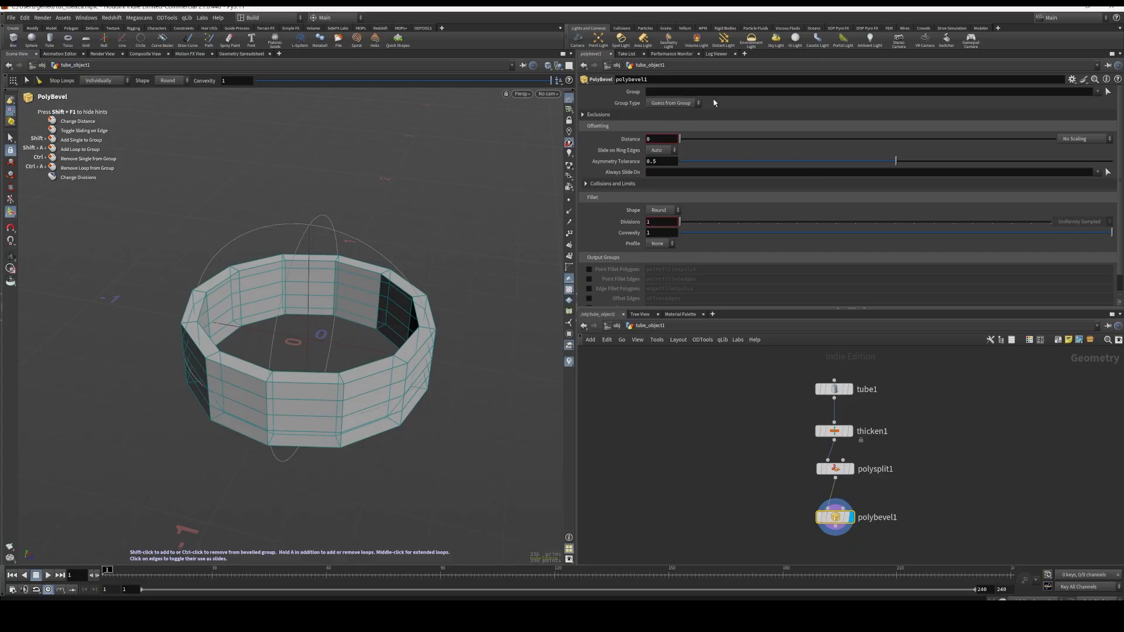
Assign the outer and inner rim edge loops on both the upper and lower sides of the ring to polybevel1's group
{"action": "left_click", "coordinate": [1107, 91]}
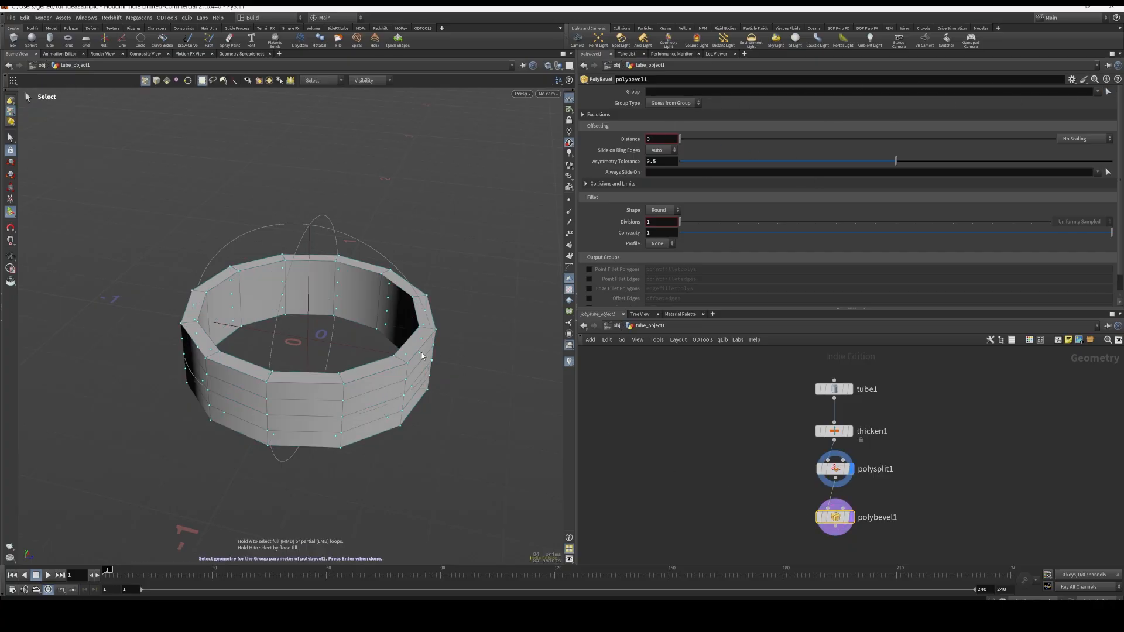
{"action": "key", "text": "3"}
{"action": "double_click", "coordinate": [378, 374]}
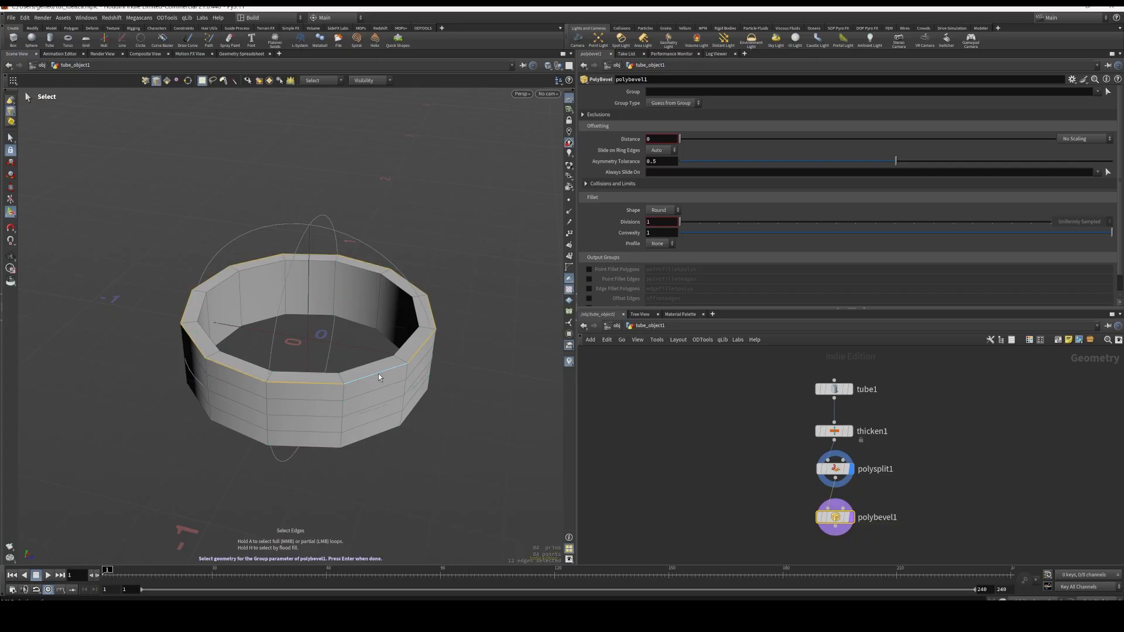
{"action": "double_click", "coordinate": [385, 358], "text": "shift"}
{"action": "double_click", "coordinate": [377, 436], "text": "shift"}
{"action": "left_click_drag", "start_coordinate": [387, 454], "coordinate": [466, 316]}
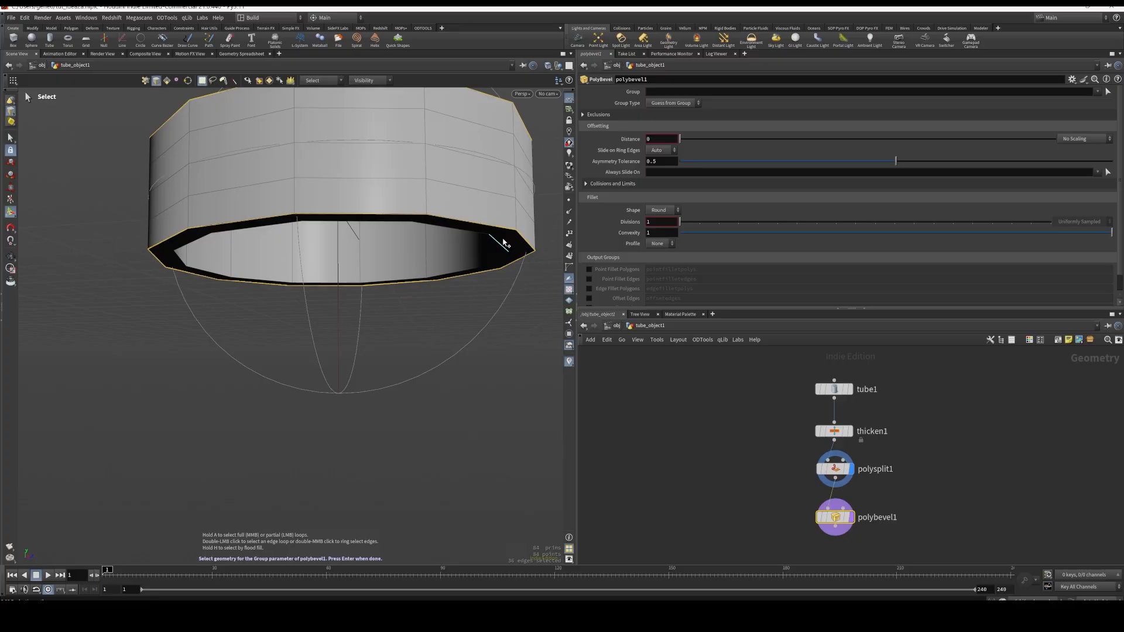
{"action": "double_click", "coordinate": [484, 236], "text": "shift"}
{"action": "left_click_drag", "start_coordinate": [483, 235], "coordinate": [427, 467]}
{"action": "key", "text": "Return"}
{"action": "left_click_drag", "start_coordinate": [462, 209], "coordinate": [465, 340]}
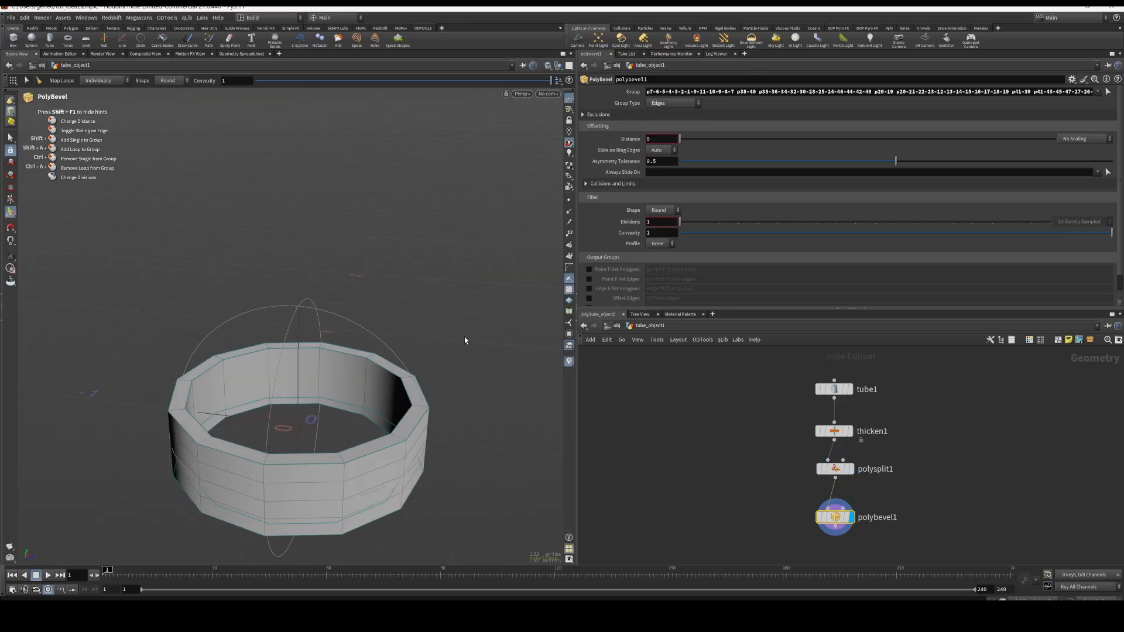
Give the rim bevel a distance of 0.0023 and 2 divisions, and check the beveled ring
{"action": "left_click_drag", "start_coordinate": [682, 145], "coordinate": [686, 144]}
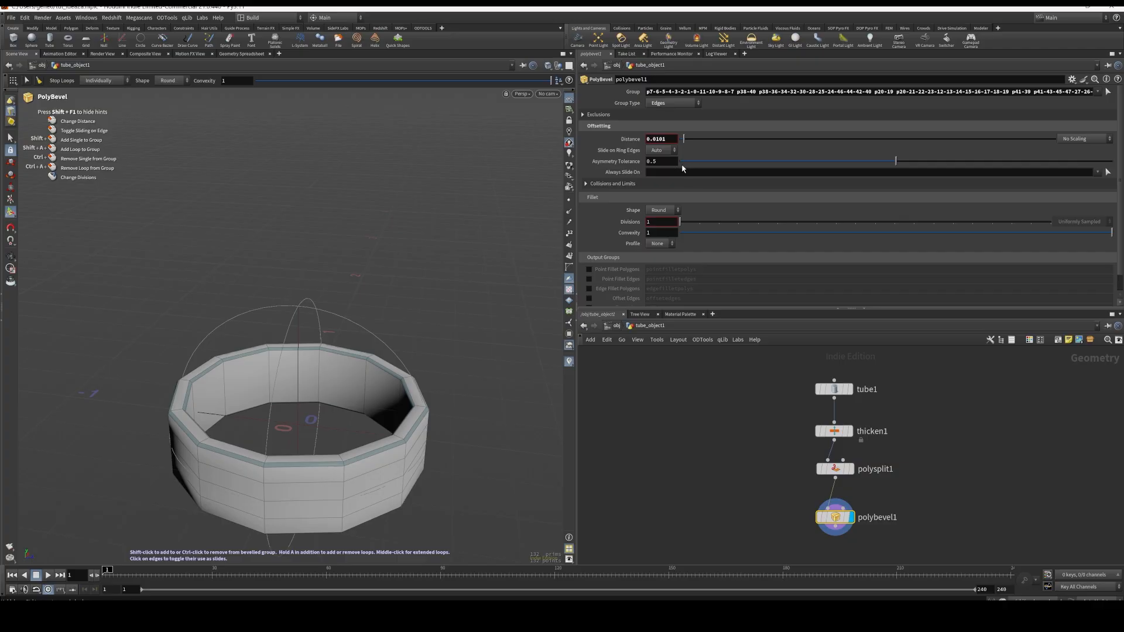
{"action": "left_click_drag", "start_coordinate": [680, 222], "coordinate": [699, 222]}
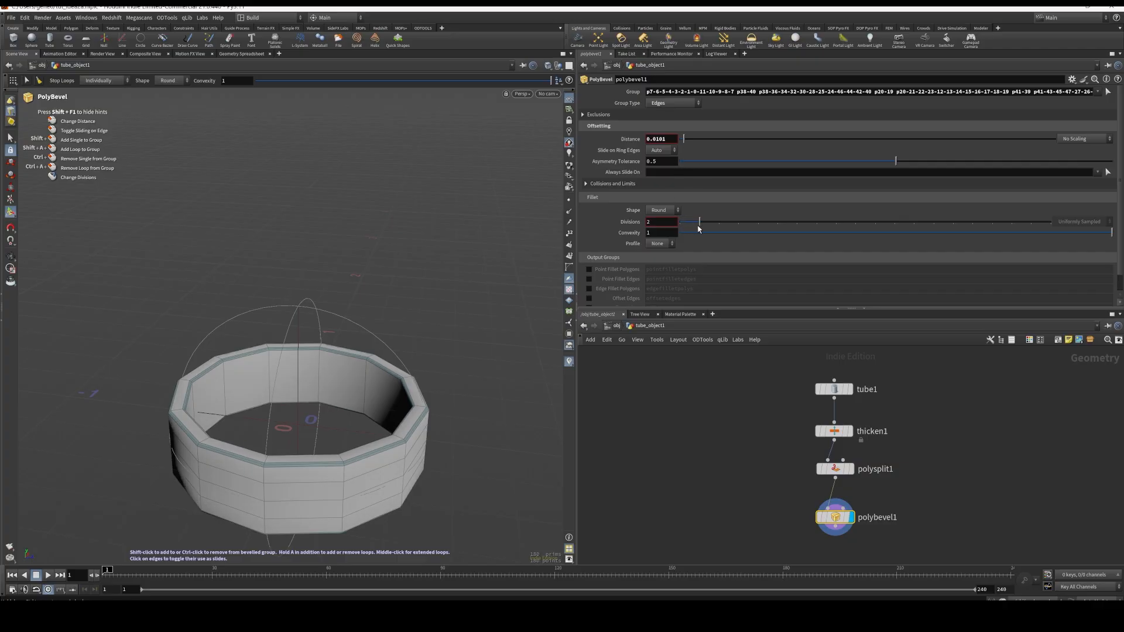
{"action": "left_click_drag", "start_coordinate": [683, 140], "coordinate": [680, 139]}
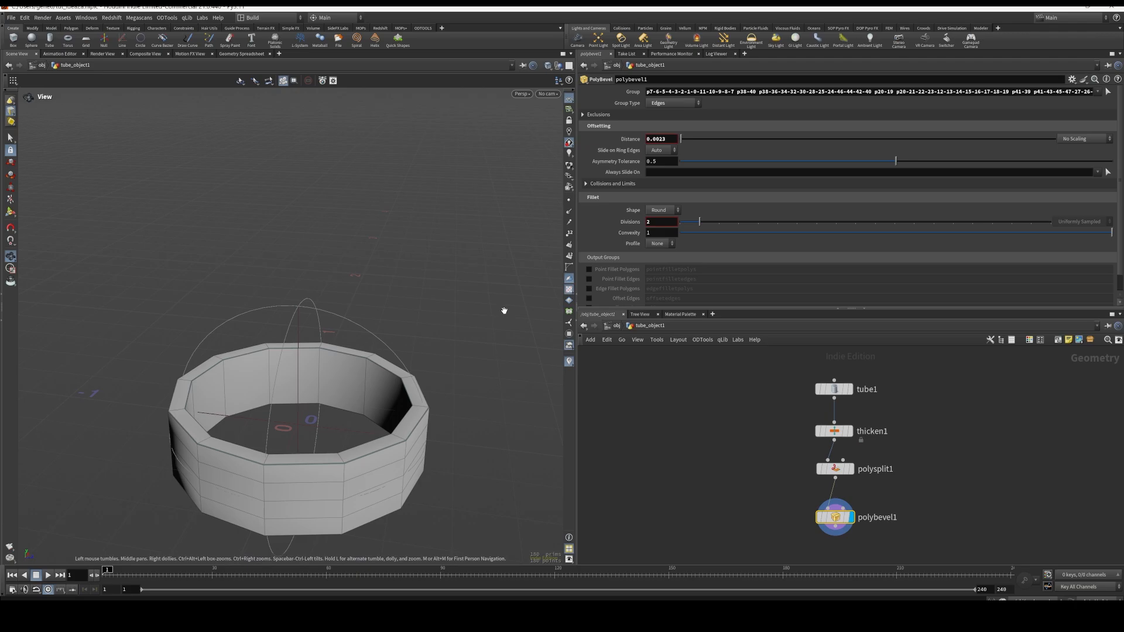
{"action": "right_click_drag", "start_coordinate": [492, 400], "coordinate": [476, 336], "text": "alt"}
{"action": "middle_click_drag", "start_coordinate": [476, 336], "coordinate": [506, 304], "text": "alt"}
{"action": "right_click_drag", "start_coordinate": [507, 304], "coordinate": [802, 451], "text": "alt"}
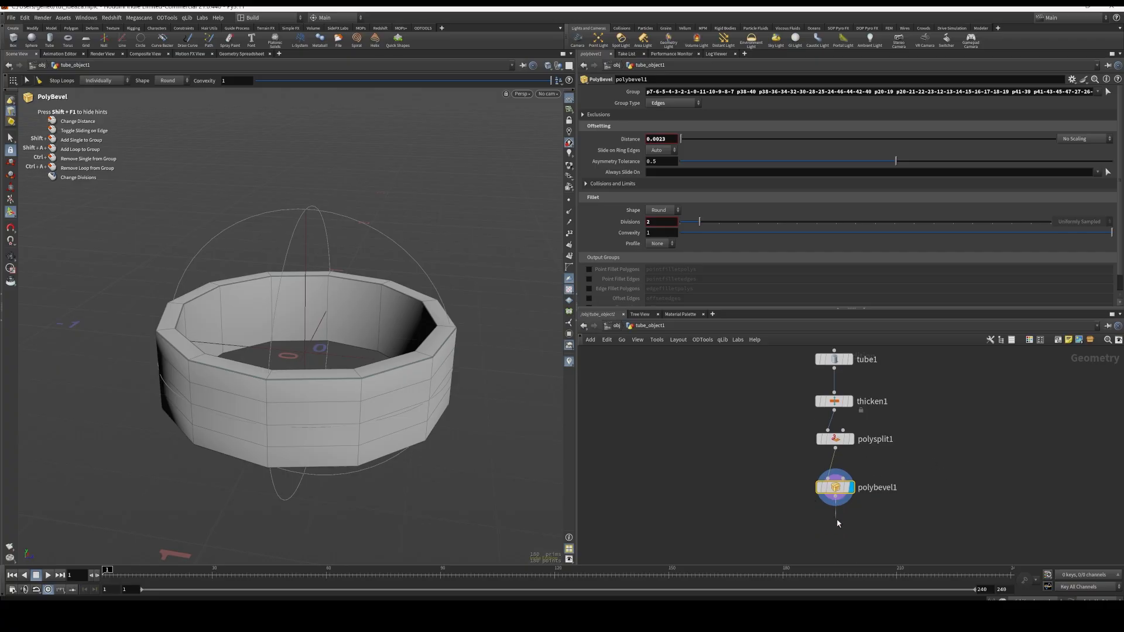
Add a second PolySplit node beneath polybevel1, connected to the bevel's output, and display it
{"action": "key", "text": "Tab"}
{"action": "type", "text": "poly"}
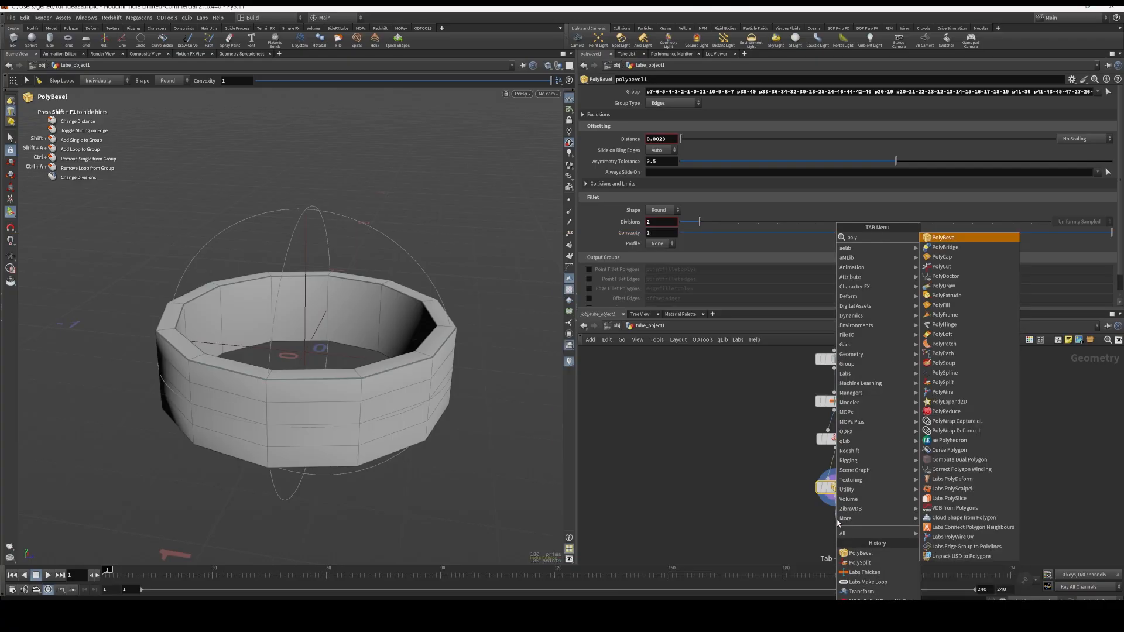
{"action": "key", "text": "Down"}
{"action": "key", "text": "Down"}
{"action": "key", "text": "Down"}
{"action": "key", "text": "Down"}
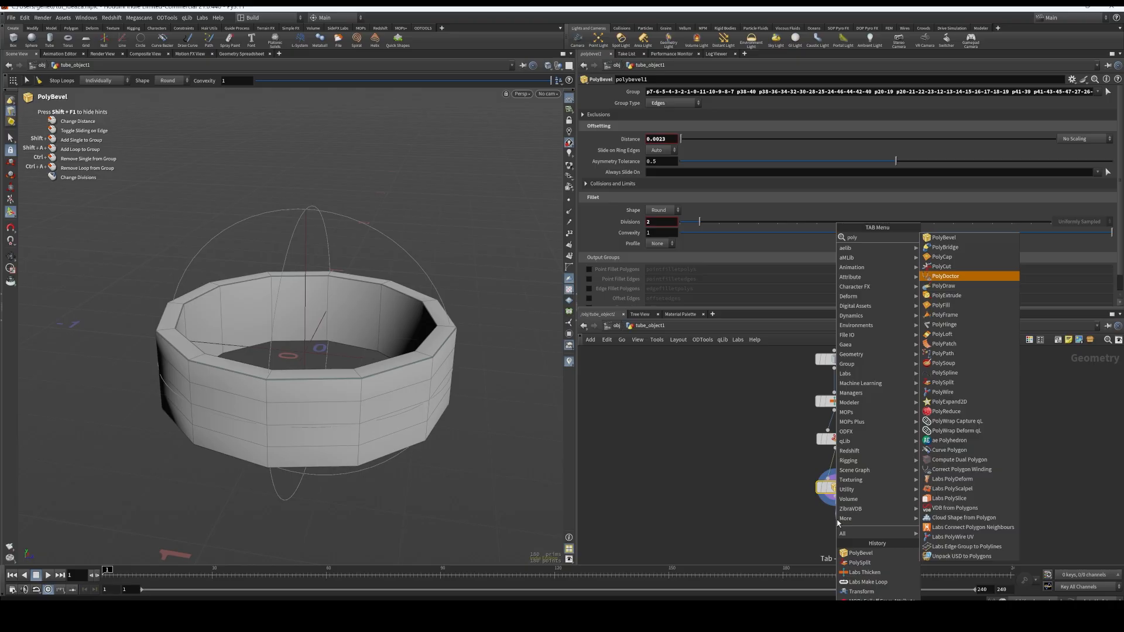
{"action": "key", "text": "Down"}
{"action": "key", "text": "Down"}
{"action": "type", "text": "spl"}
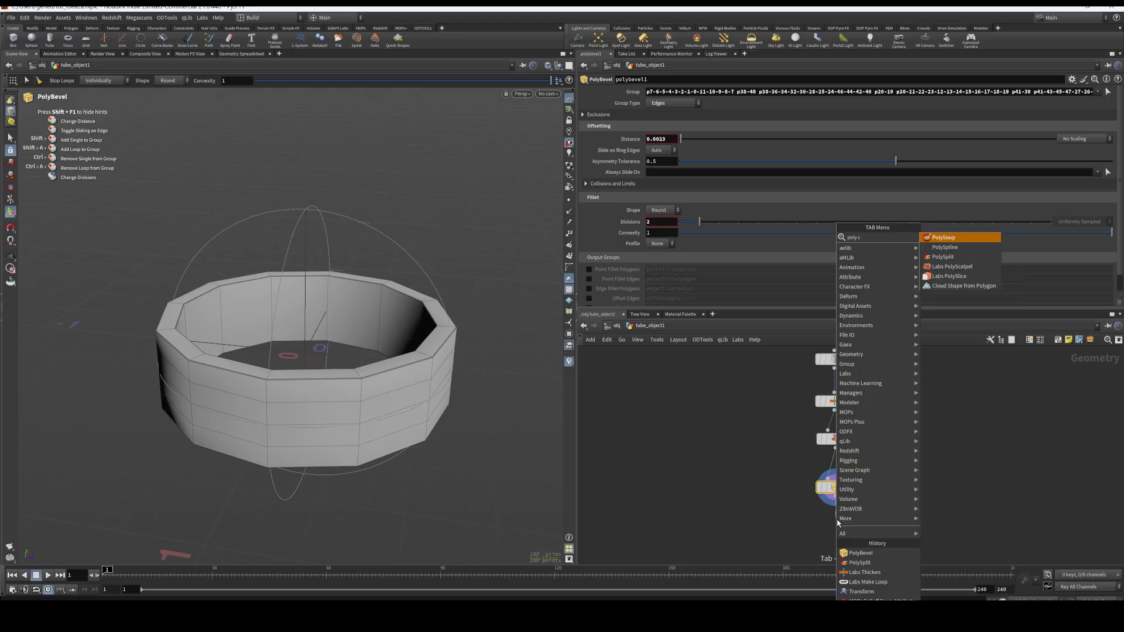
{"action": "key", "text": "Down"}
{"action": "key", "text": "Return"}
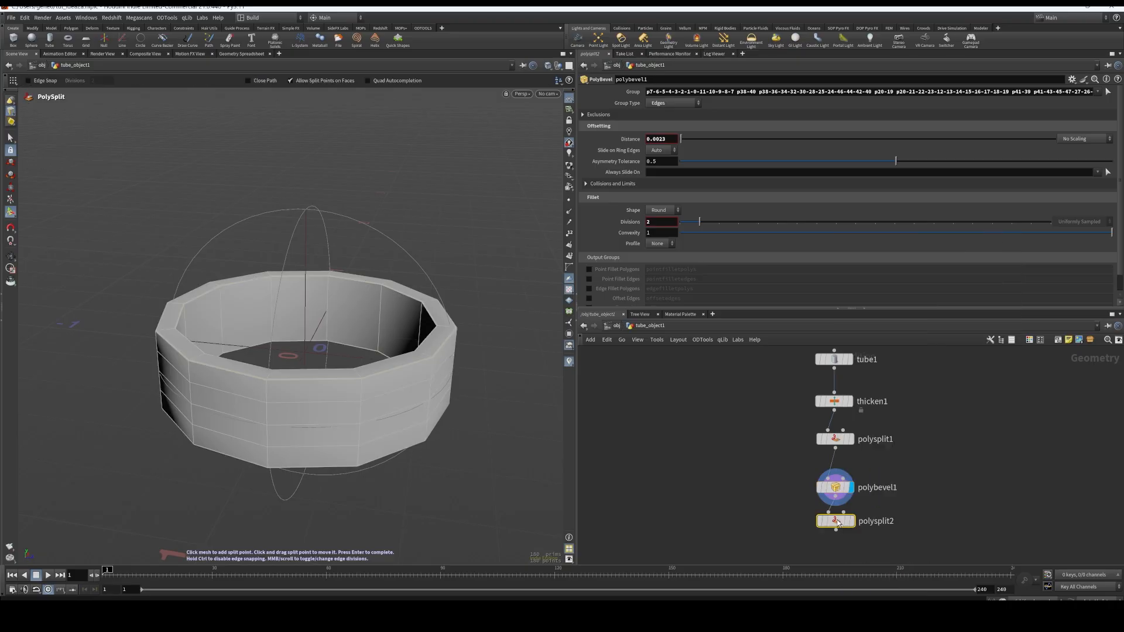
{"action": "left_click", "coordinate": [852, 525]}
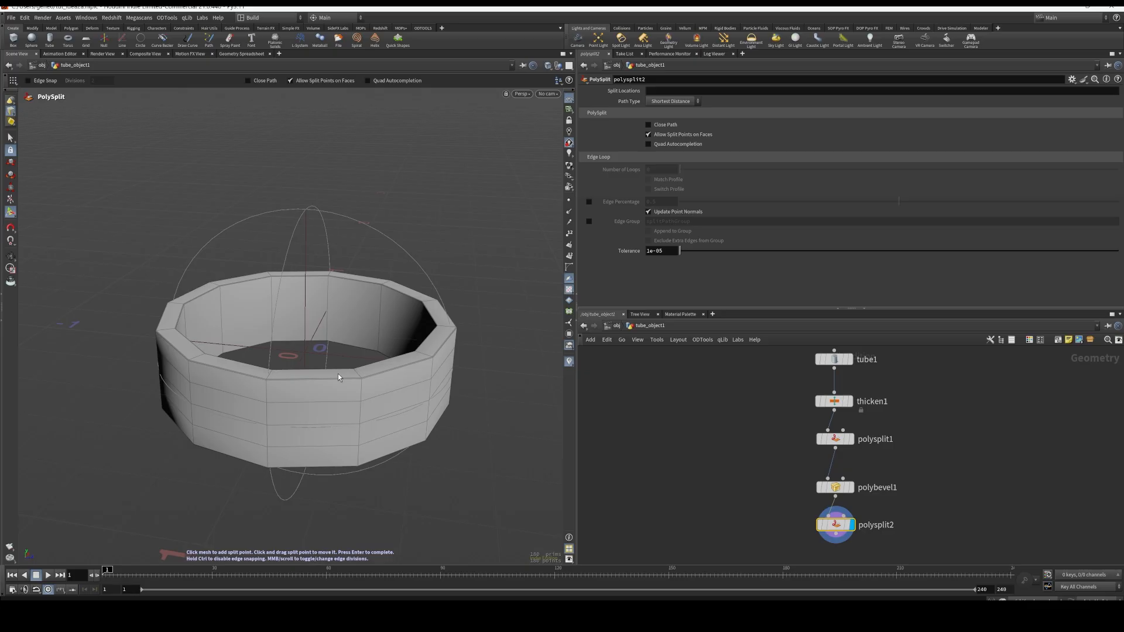
Set polysplit2's path type to Edge Loop, place a loop around the ring's inner wall, and set the number of loops to 2
{"action": "left_click", "coordinate": [673, 101]}
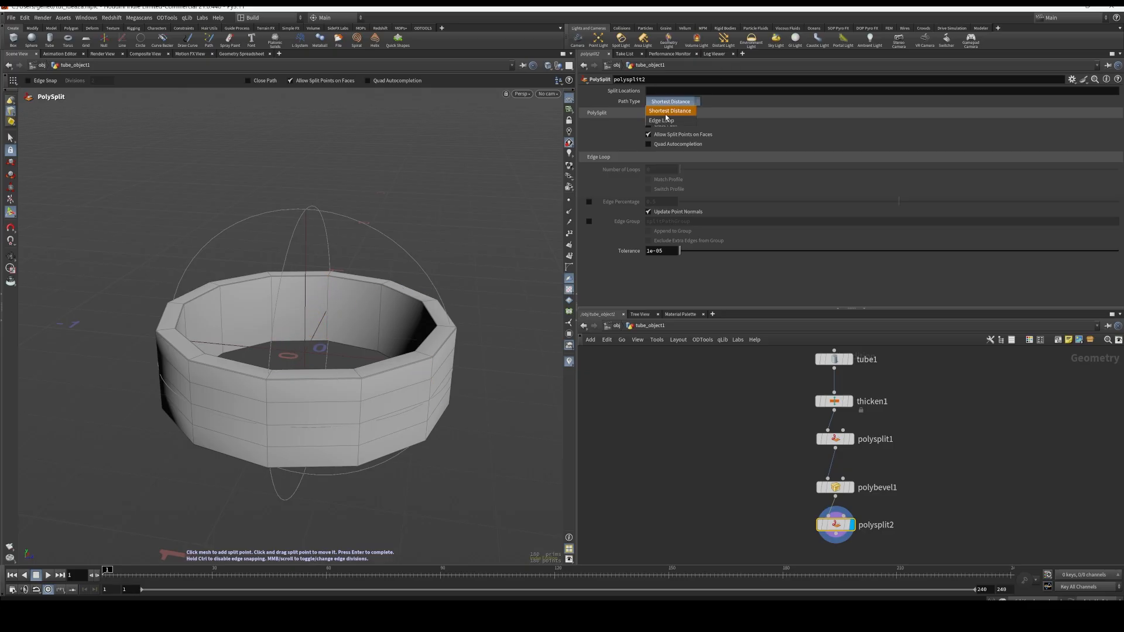
{"action": "left_click", "coordinate": [668, 111]}
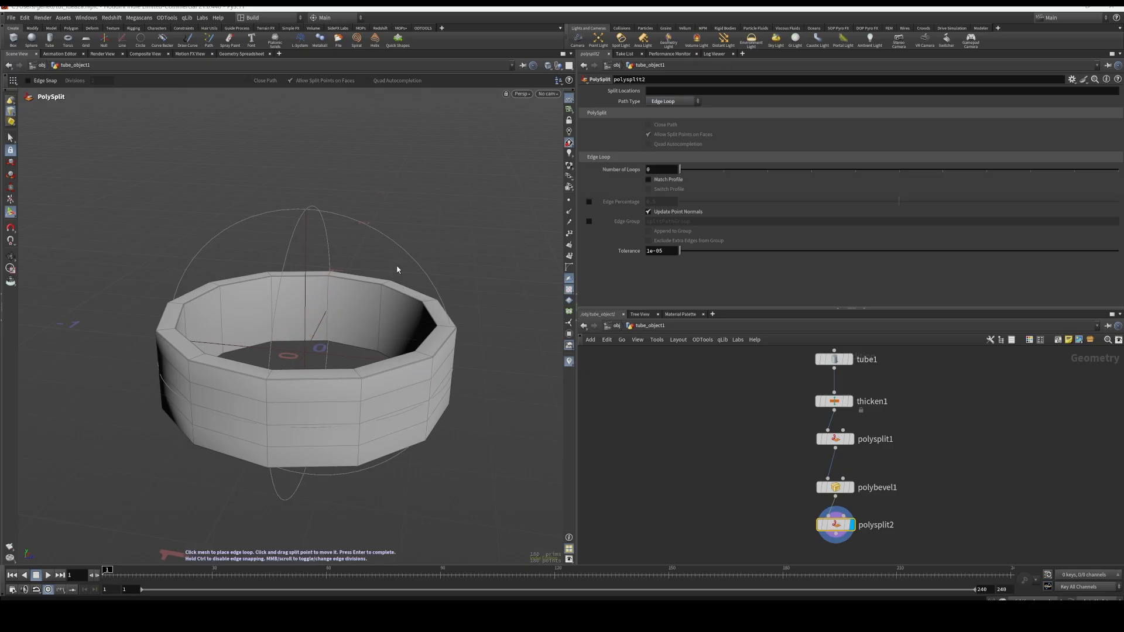
{"action": "left_click", "coordinate": [384, 315]}
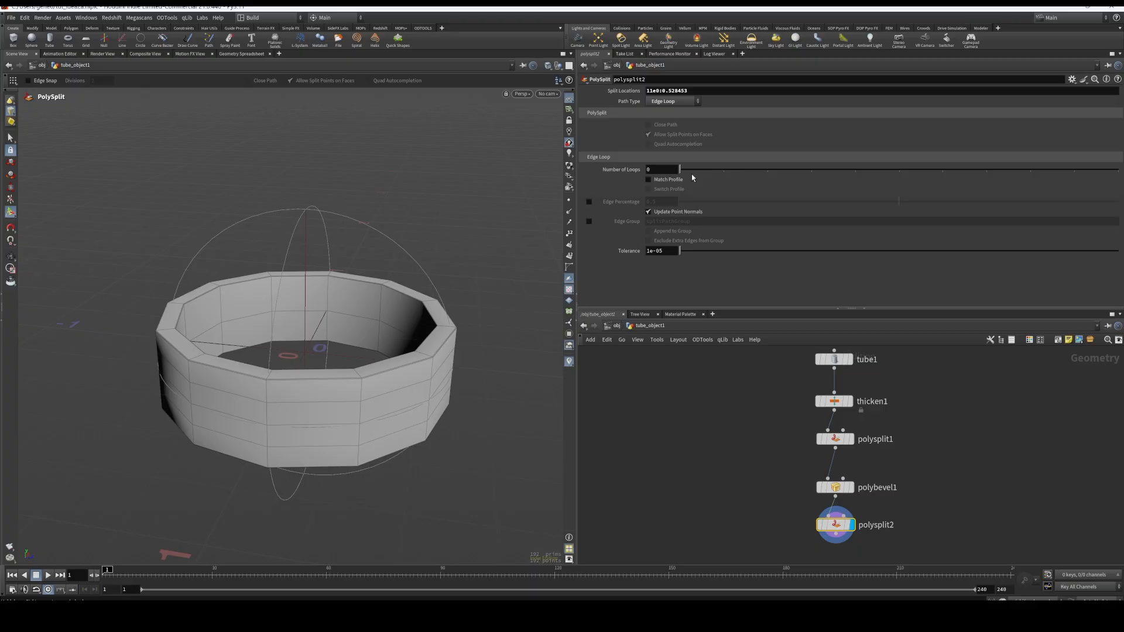
{"action": "left_click_drag", "start_coordinate": [692, 173], "coordinate": [775, 173]}
{"action": "key", "text": "Escape"}
{"action": "scroll", "coordinate": [493, 350], "scroll_direction": "down", "scroll_amount": 3}
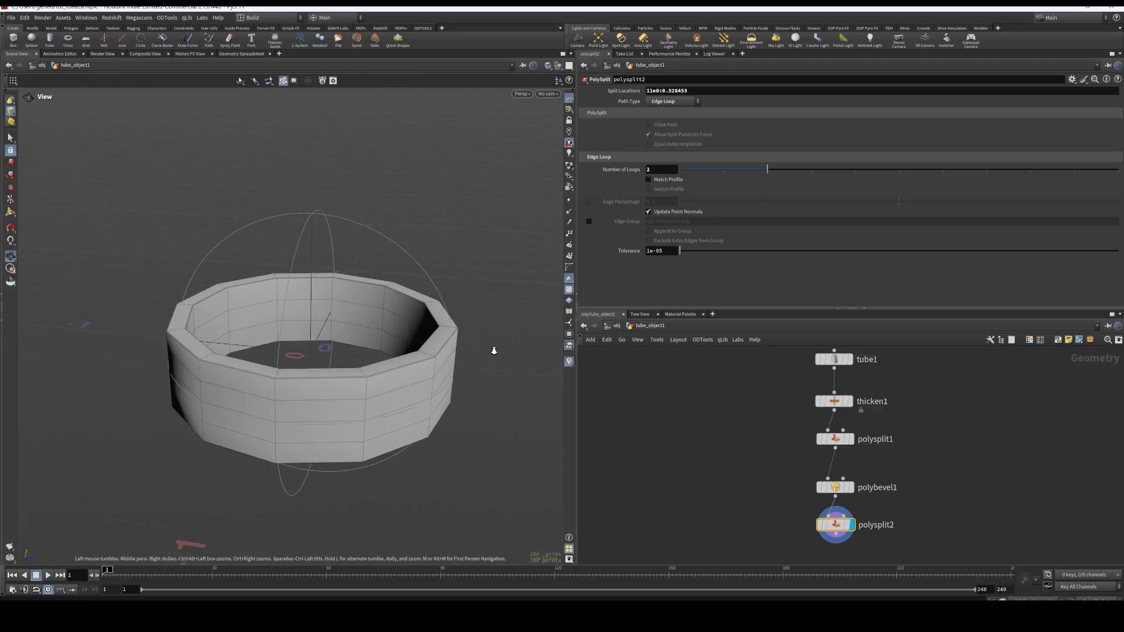
Add a Merge node beneath polysplit2, wire polysplit2 into it, and display the merged output
{"action": "middle_click_drag", "start_coordinate": [936, 435], "coordinate": [894, 461]}
{"action": "scroll", "coordinate": [908, 456], "scroll_direction": "down", "scroll_amount": 5}
{"action": "scroll", "coordinate": [850, 465], "scroll_direction": "up", "scroll_amount": 4}
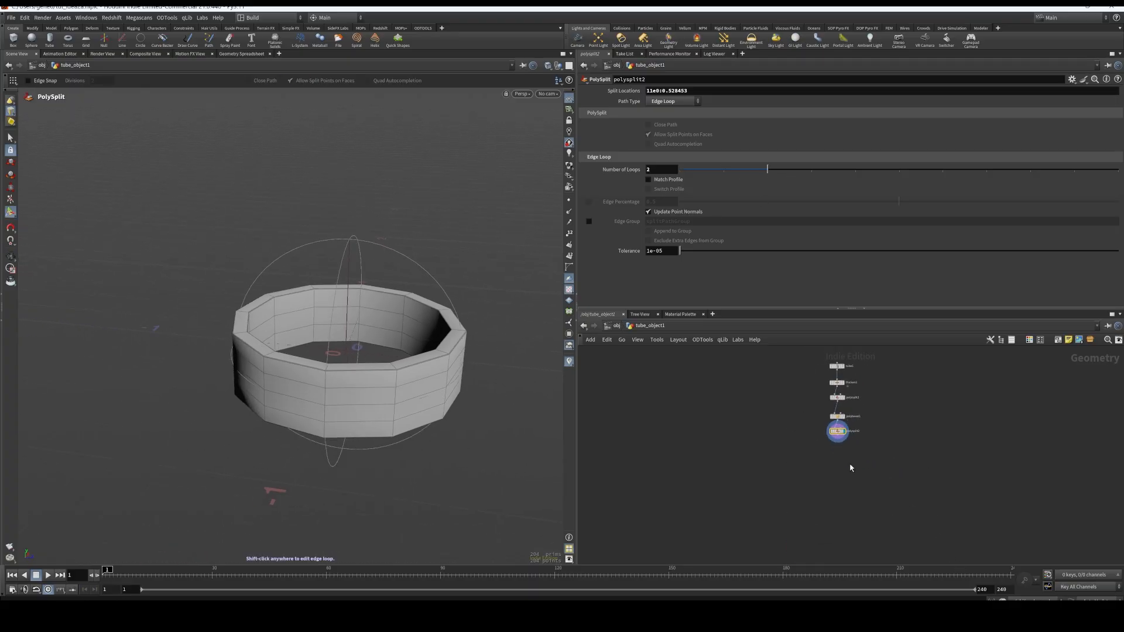
{"action": "middle_click_drag", "start_coordinate": [802, 444], "coordinate": [805, 505]}
{"action": "key", "text": "Tab"}
{"action": "type", "text": "merge"}
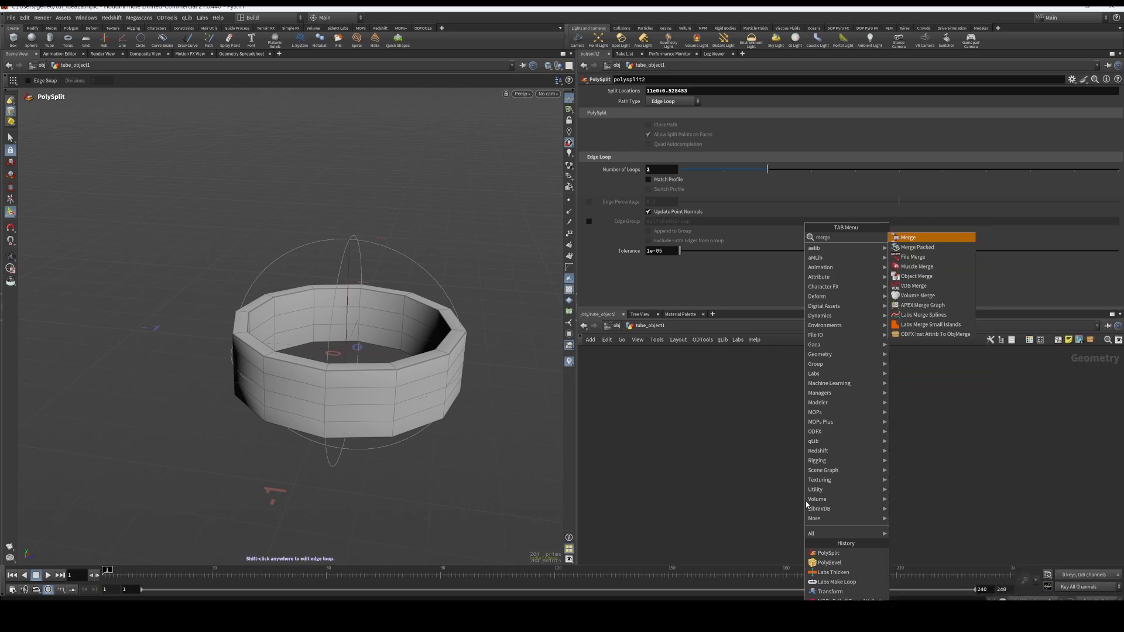
{"action": "key", "text": "Return"}
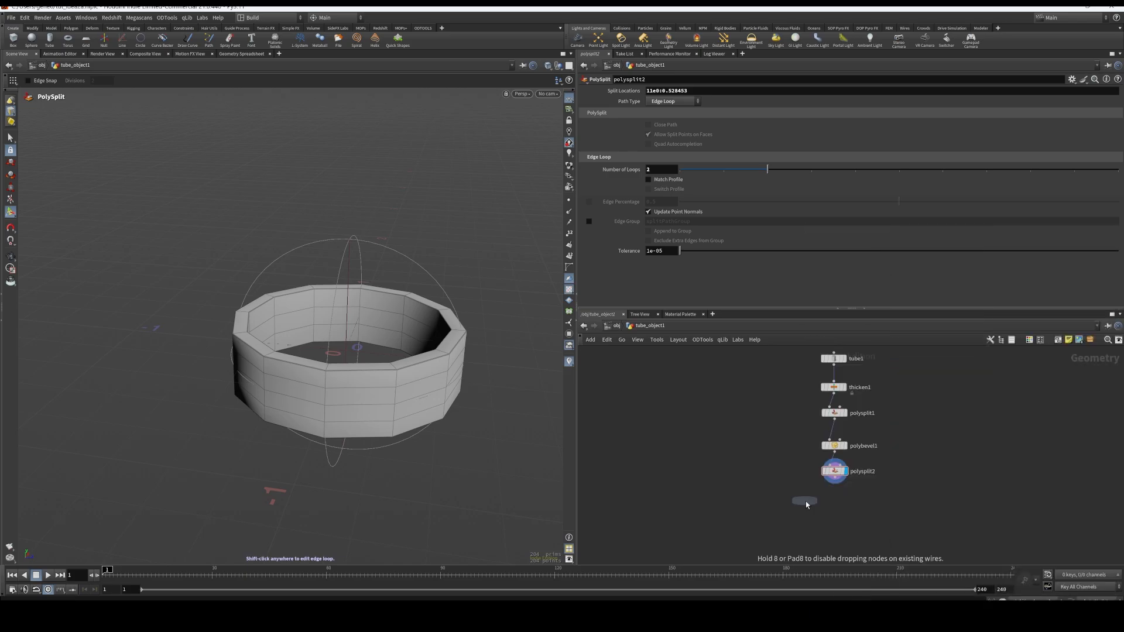
{"action": "left_click", "coordinate": [805, 501]}
{"action": "left_click", "coordinate": [834, 482]}
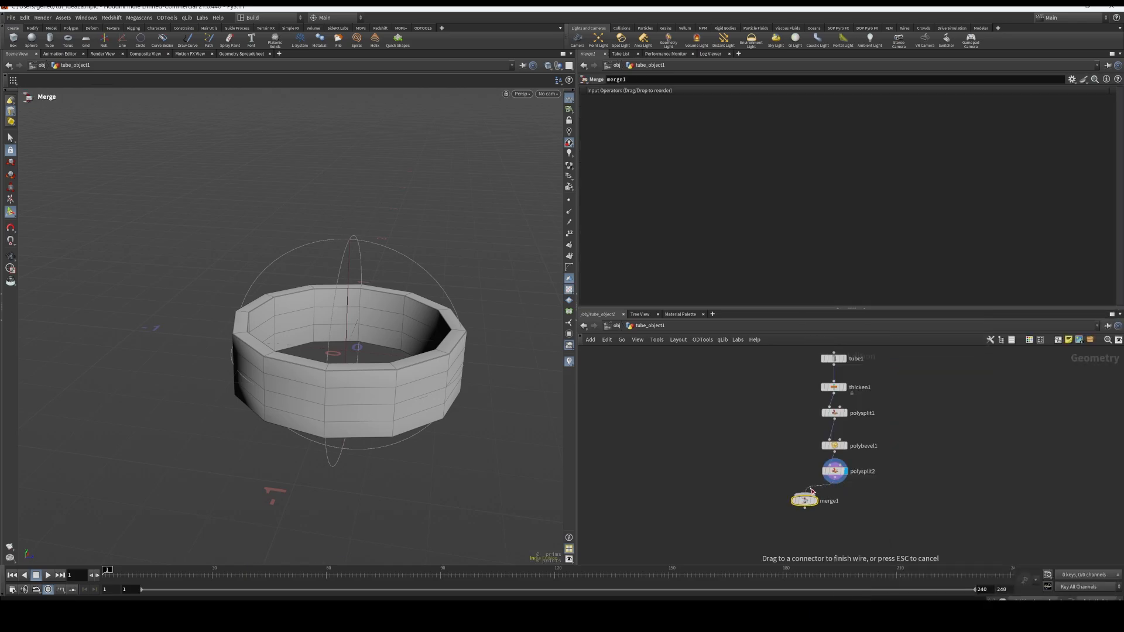
{"action": "left_click", "coordinate": [805, 495]}
{"action": "left_click_drag", "start_coordinate": [808, 501], "coordinate": [851, 507]}
{"action": "key", "text": "r"}
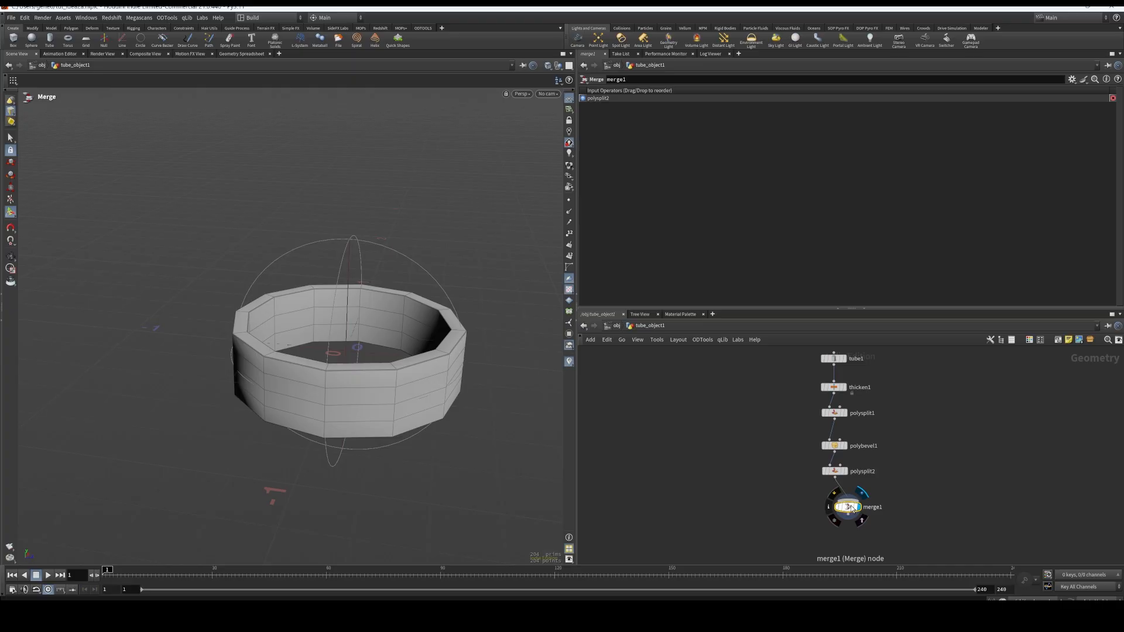
Examine the qtube12 node inside qsphere_object1 for reference, and return to the tube_object1 network
{"action": "middle_click_drag", "start_coordinate": [877, 423], "coordinate": [852, 474]}
{"action": "left_click_drag", "start_coordinate": [769, 389], "coordinate": [887, 530]}
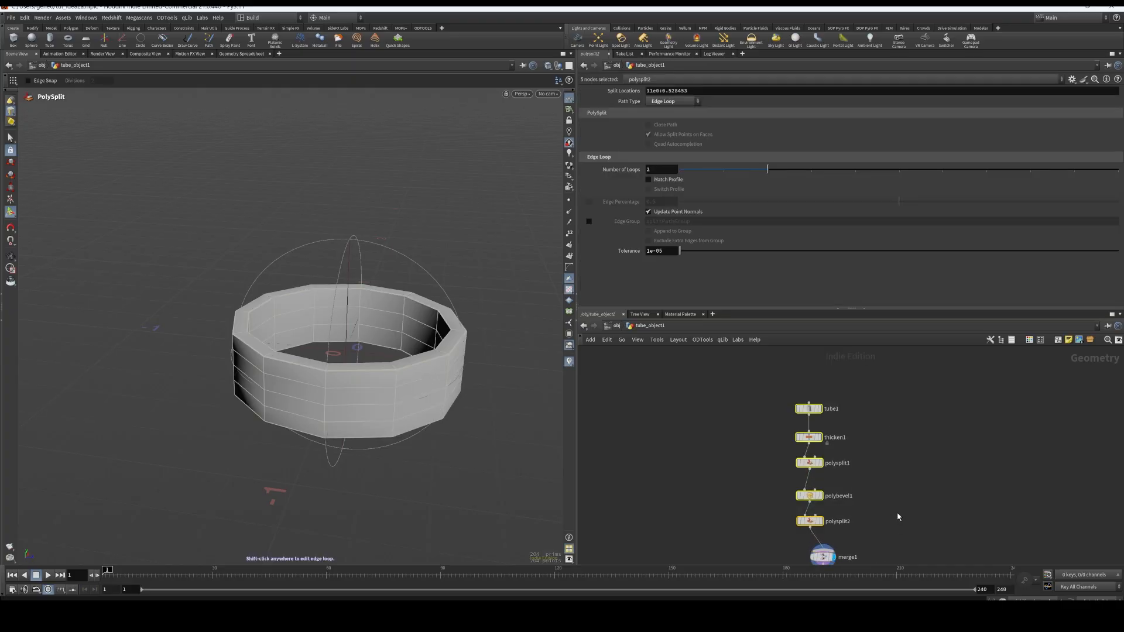
{"action": "left_click", "coordinate": [616, 326]}
{"action": "double_click", "coordinate": [1059, 474]}
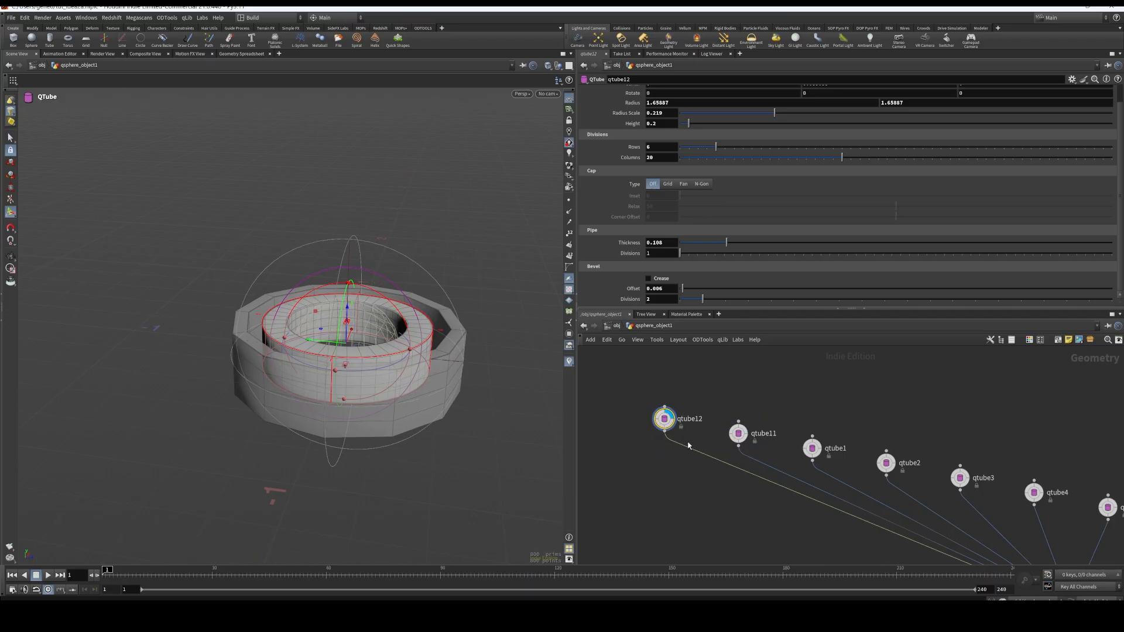
{"action": "mouse_move", "coordinate": [665, 420]}
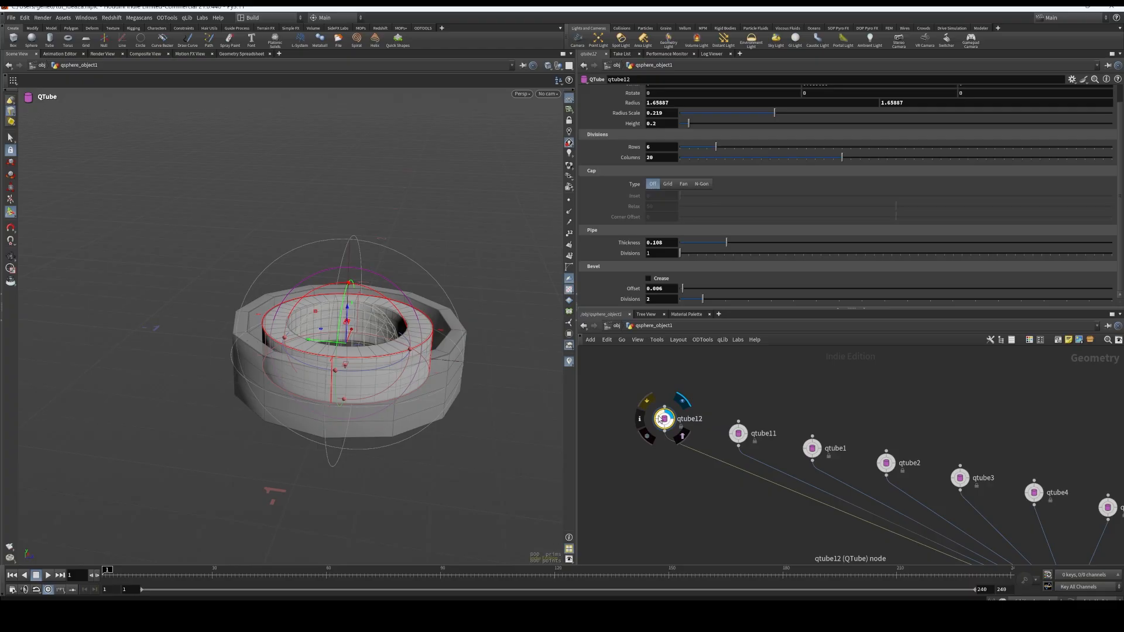
{"action": "left_click", "coordinate": [615, 326]}
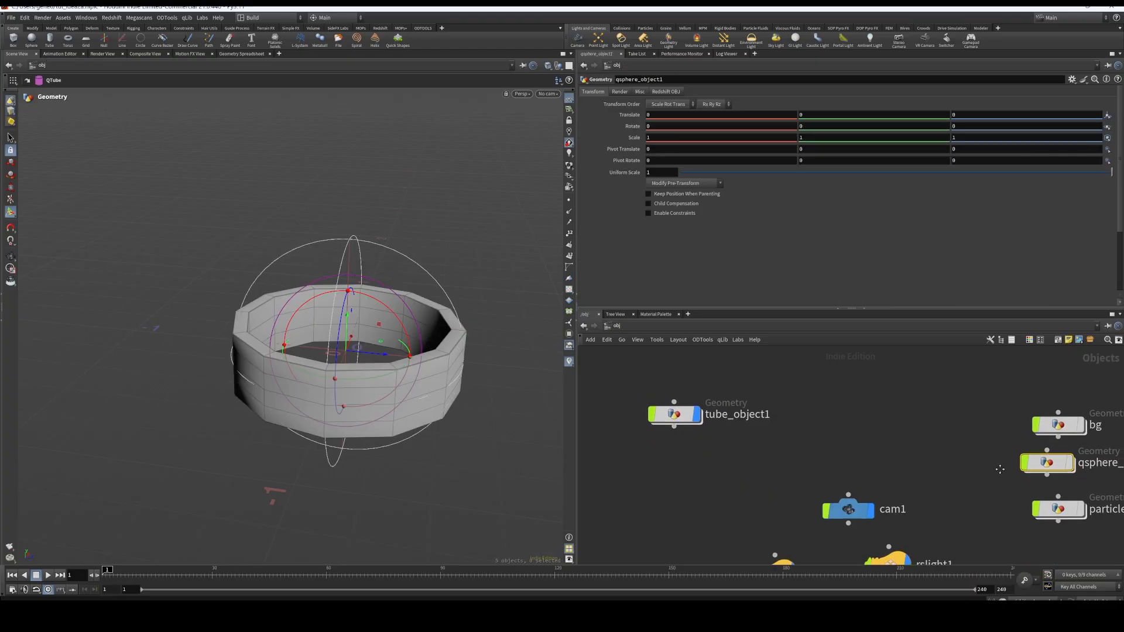
{"action": "left_click", "coordinate": [673, 414]}
{"action": "double_click", "coordinate": [676, 413]}
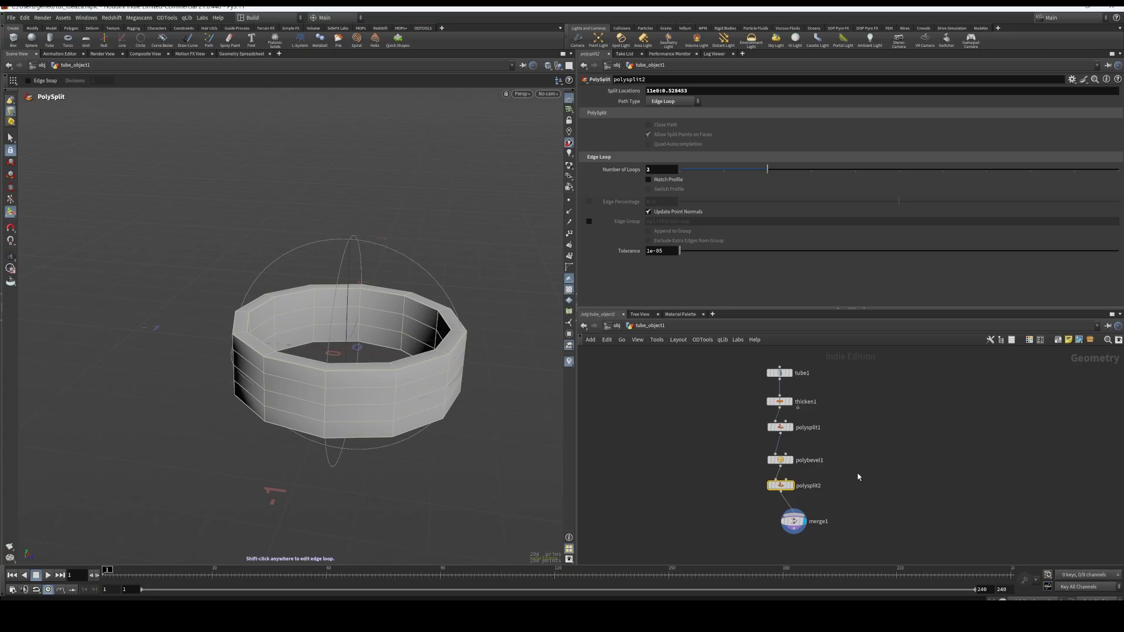
Duplicate the chain from tube1 to polysplit2 beside the original, and wire the copied polysplit4 into merge1
{"action": "left_click_drag", "start_coordinate": [855, 481], "coordinate": [847, 383]}
{"action": "left_click", "coordinate": [850, 496]}
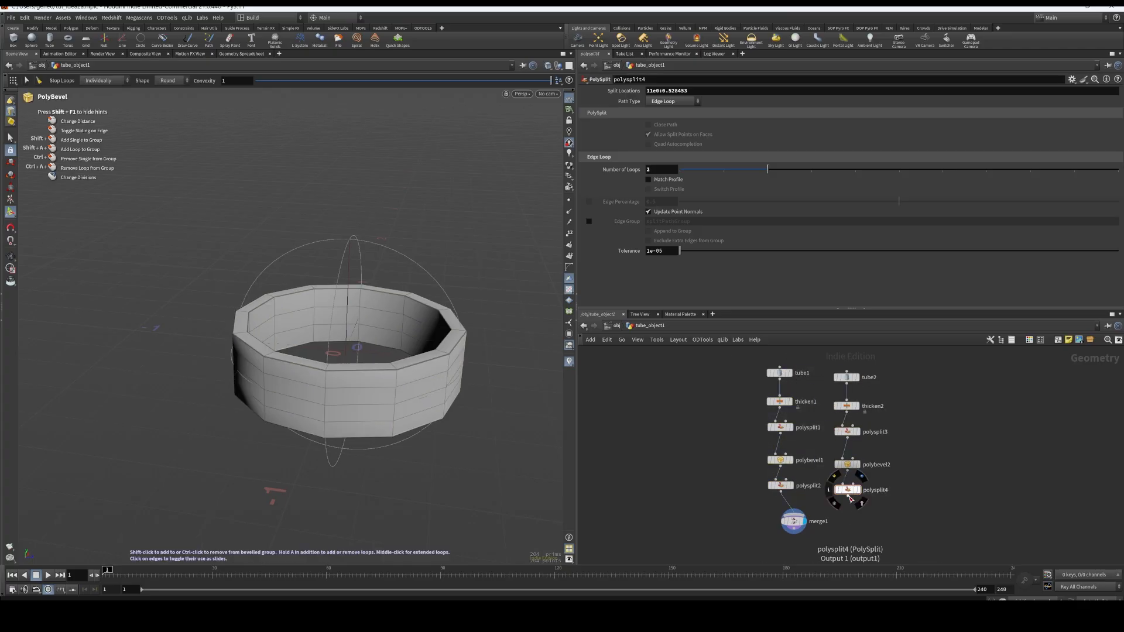
{"action": "left_click_drag", "start_coordinate": [849, 498], "coordinate": [795, 511]}
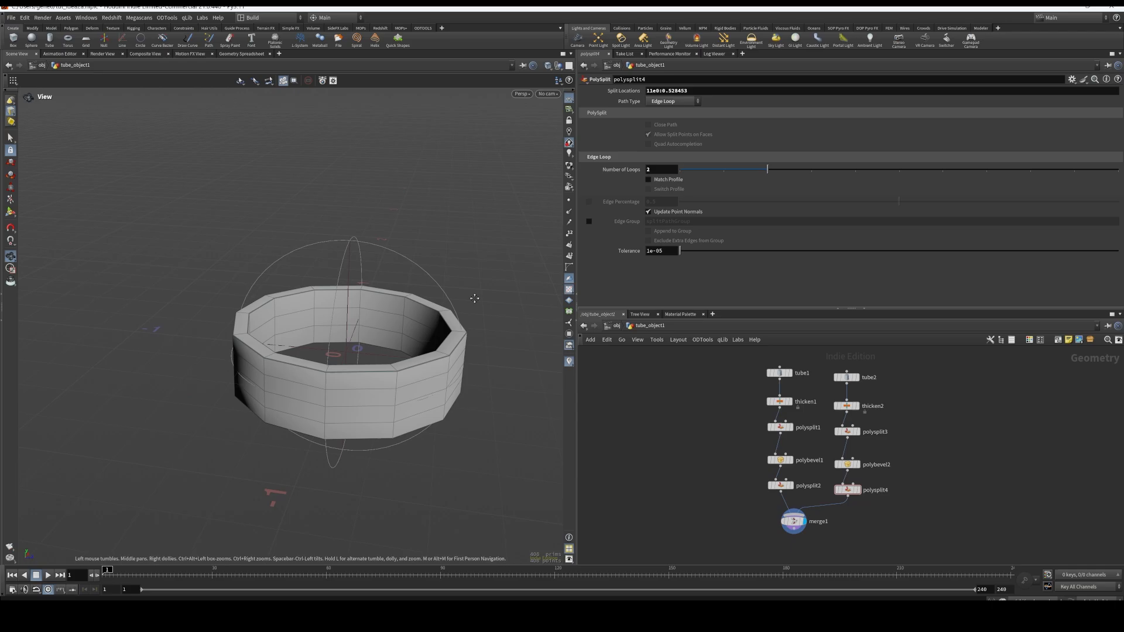
Enlarge tube2's radius uniformly to about 0.572 so the second ring sits around the first with a small gap
{"action": "left_click", "coordinate": [846, 378]}
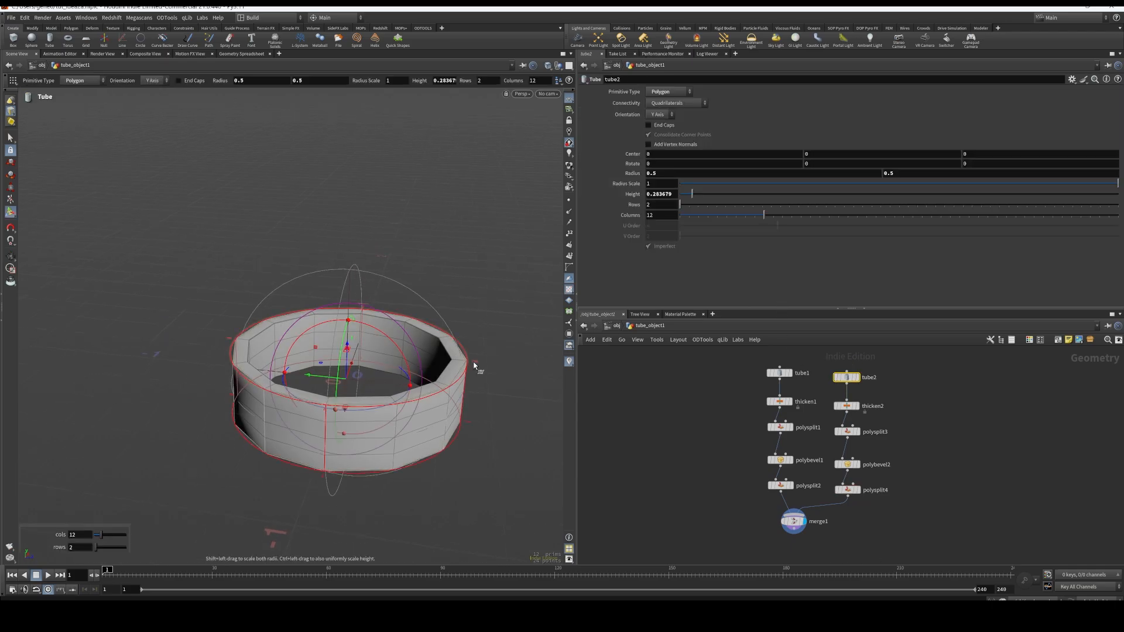
{"action": "left_click_drag", "start_coordinate": [473, 362], "coordinate": [491, 415]}
{"action": "key", "text": "Escape"}
{"action": "key", "text": "Return"}
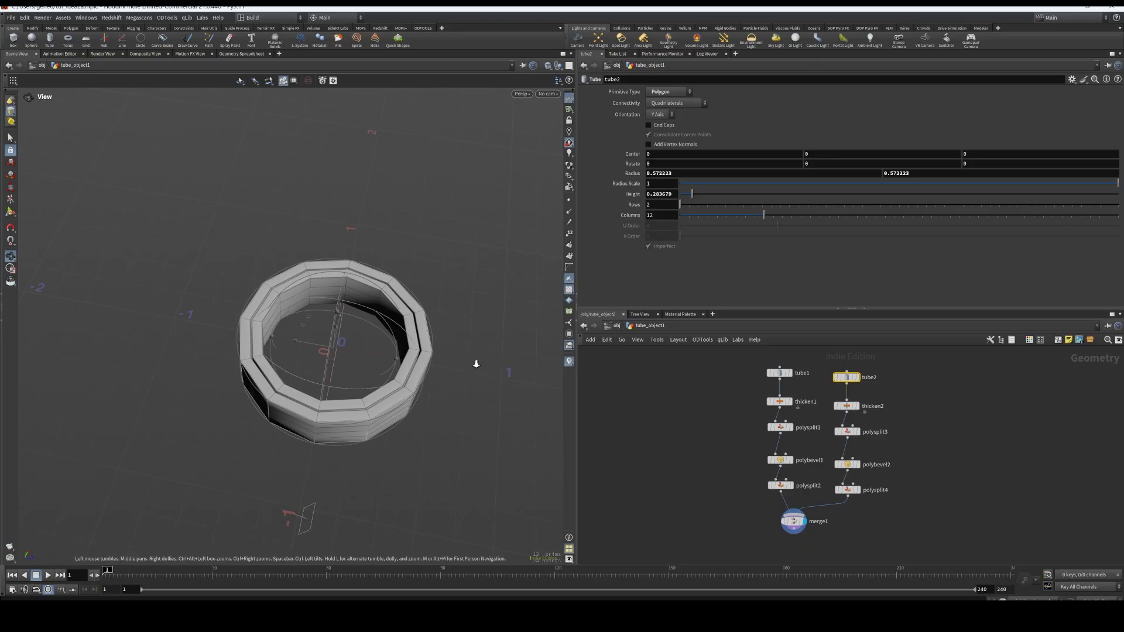
{"action": "right_click_drag", "start_coordinate": [474, 361], "coordinate": [497, 250], "text": "alt"}
{"action": "left_click_drag", "start_coordinate": [447, 339], "coordinate": [461, 335], "text": "alt"}
Duplicate tube2's chain into merge1 as a third ring, and enlarge tube3's radius to about 0.646
{"action": "left_click_drag", "start_coordinate": [891, 504], "coordinate": [920, 383]}
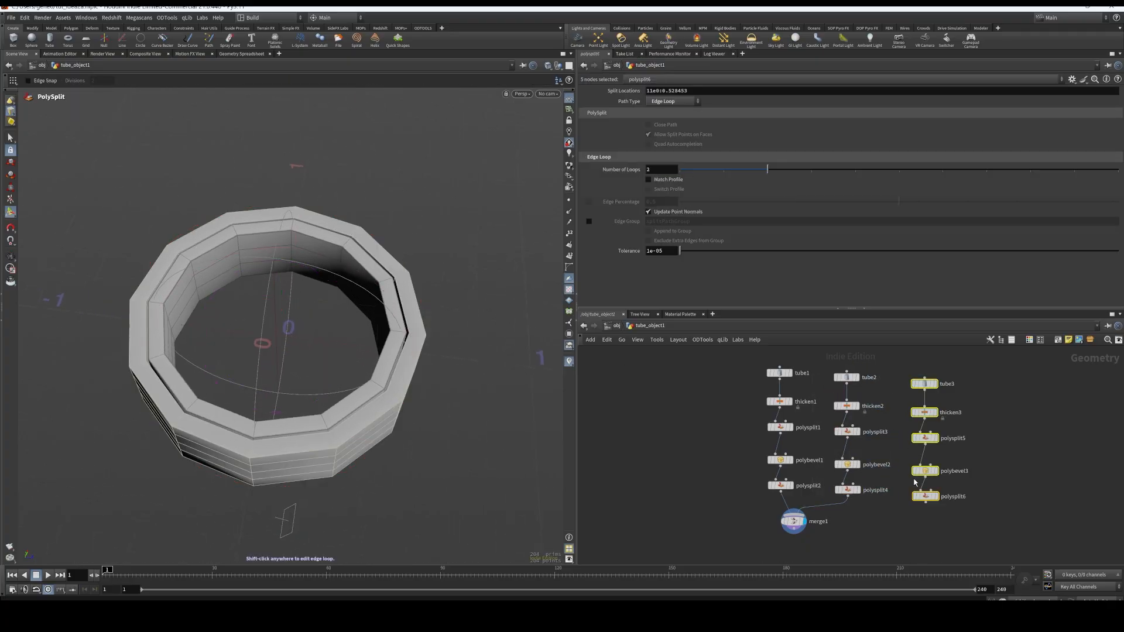
{"action": "left_click", "coordinate": [927, 523]}
{"action": "left_click_drag", "start_coordinate": [926, 502], "coordinate": [795, 515]}
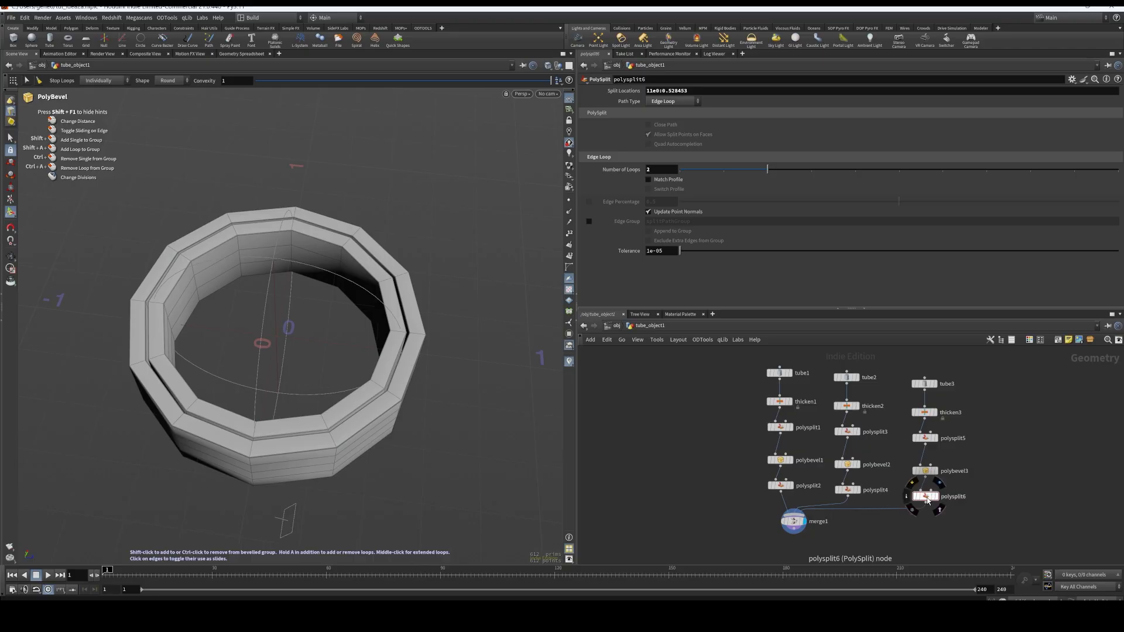
{"action": "left_click", "coordinate": [924, 383]}
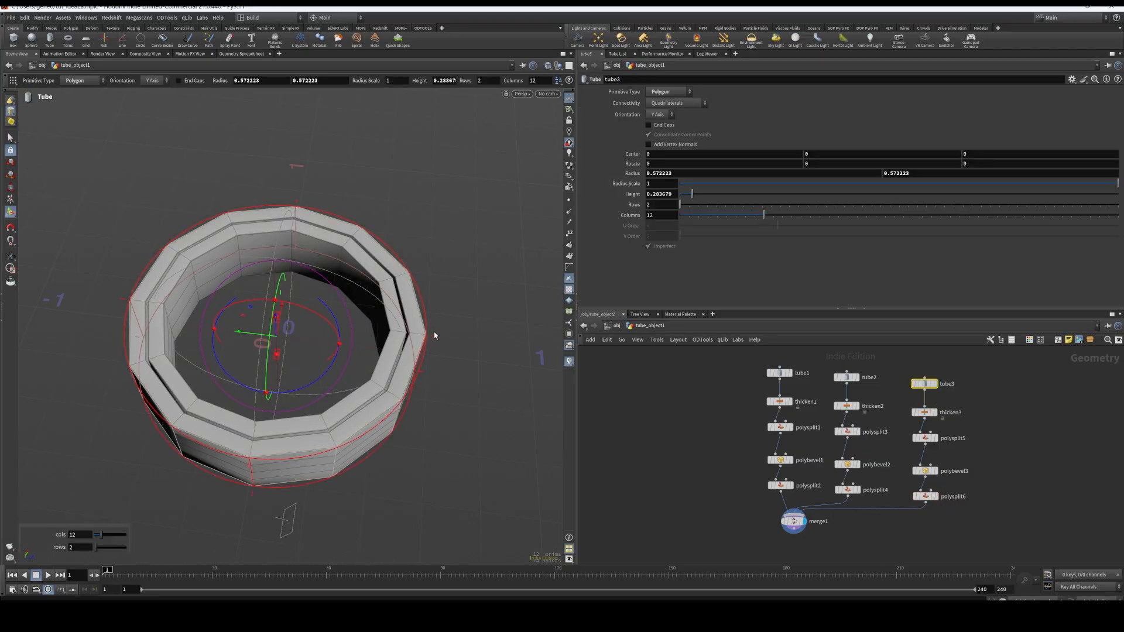
{"action": "left_click_drag", "start_coordinate": [436, 340], "coordinate": [452, 341], "text": "shift"}
Duplicate tube3's chain into merge1 as a fourth ring, and enlarge tube4's radius to about 0.724
{"action": "left_click_drag", "start_coordinate": [968, 510], "coordinate": [985, 393]}
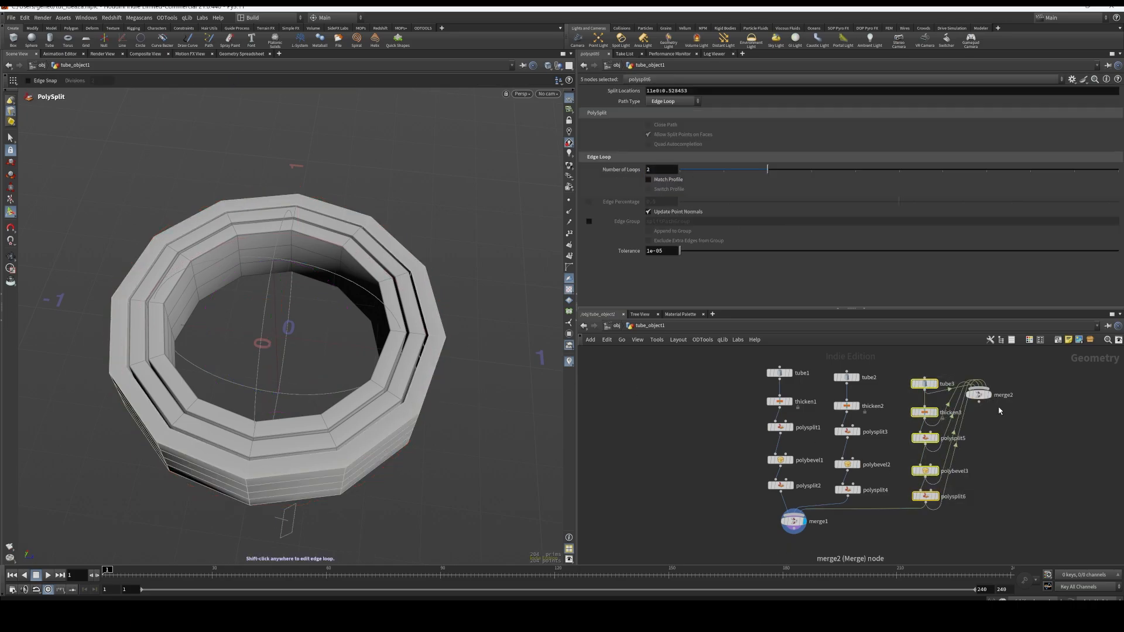
{"action": "key", "text": "Escape"}
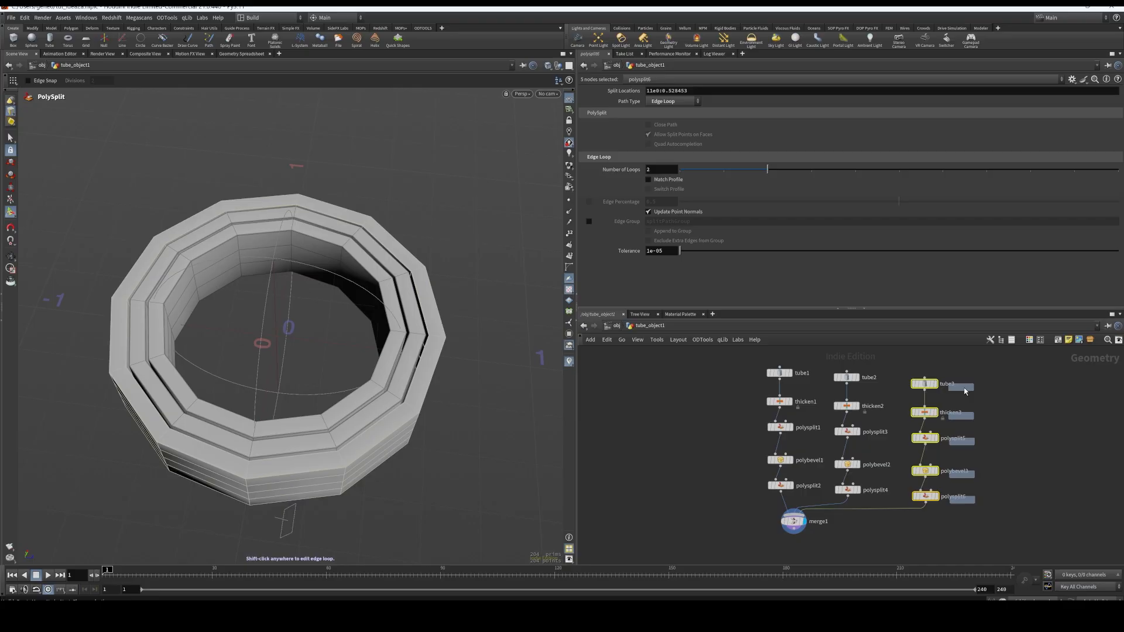
{"action": "left_click_drag", "start_coordinate": [918, 389], "coordinate": [1057, 405]}
{"action": "left_click", "coordinate": [1057, 530]}
{"action": "left_click_drag", "start_coordinate": [1058, 514], "coordinate": [794, 521]}
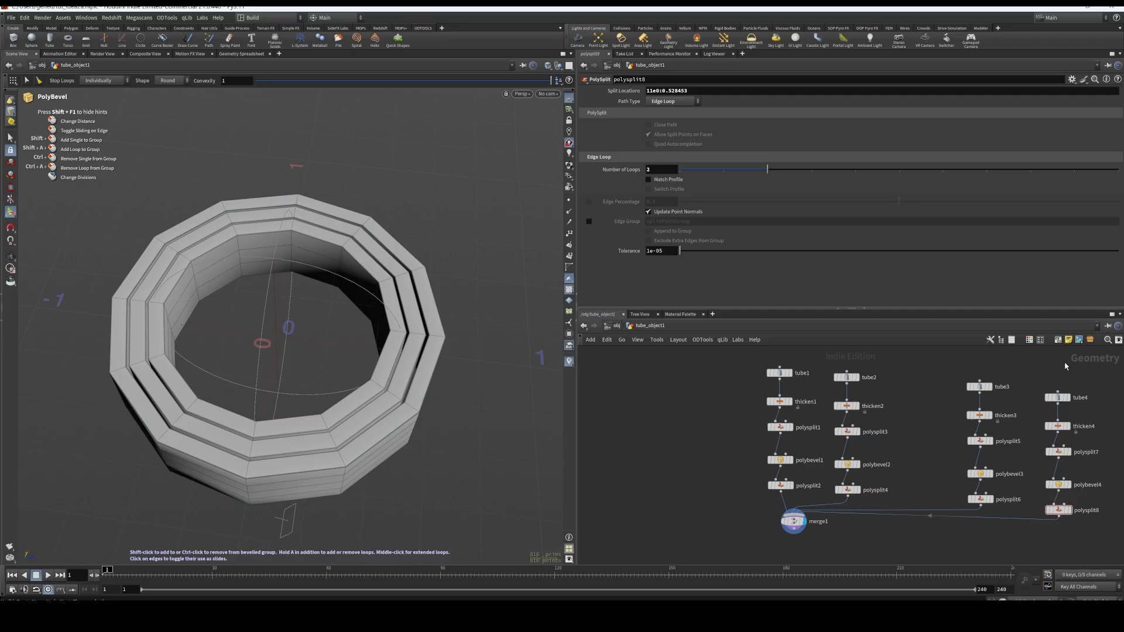
{"action": "left_click", "coordinate": [1055, 397]}
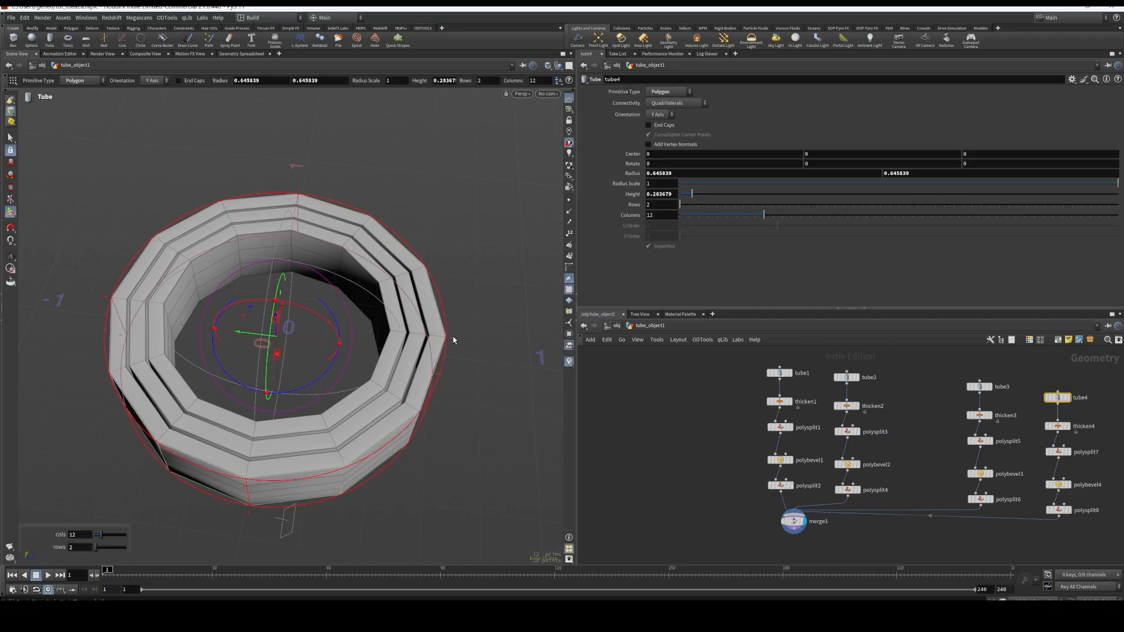
{"action": "left_click_drag", "start_coordinate": [457, 346], "coordinate": [423, 348]}
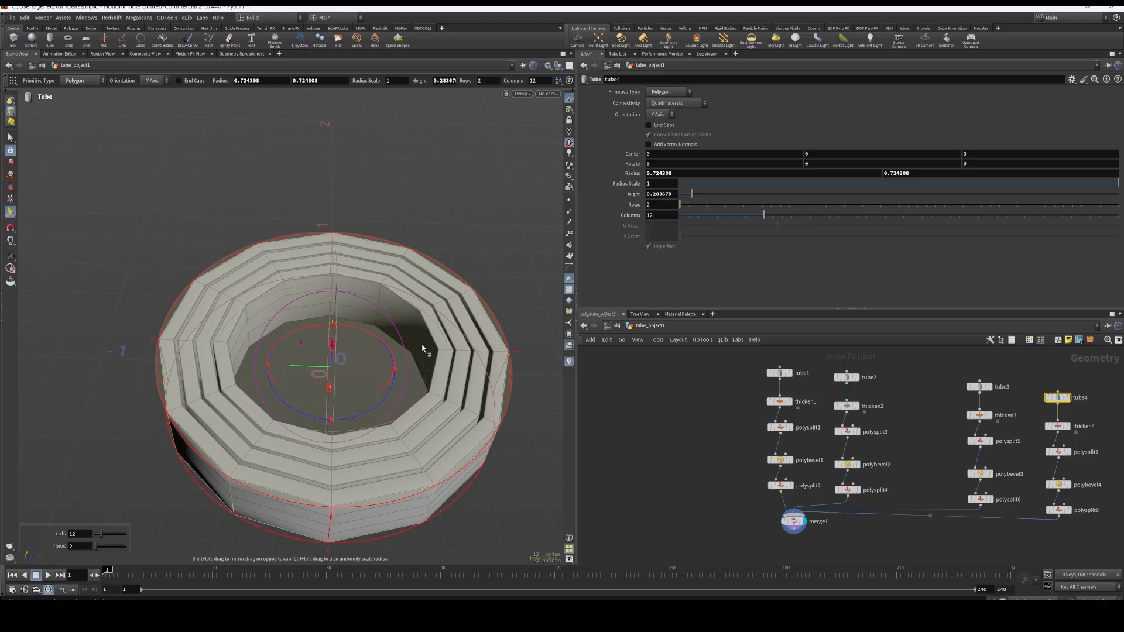
Examine the row of qtube nodes feeding merge1 in the qsphere_object1 network
{"action": "left_click", "coordinate": [616, 326]}
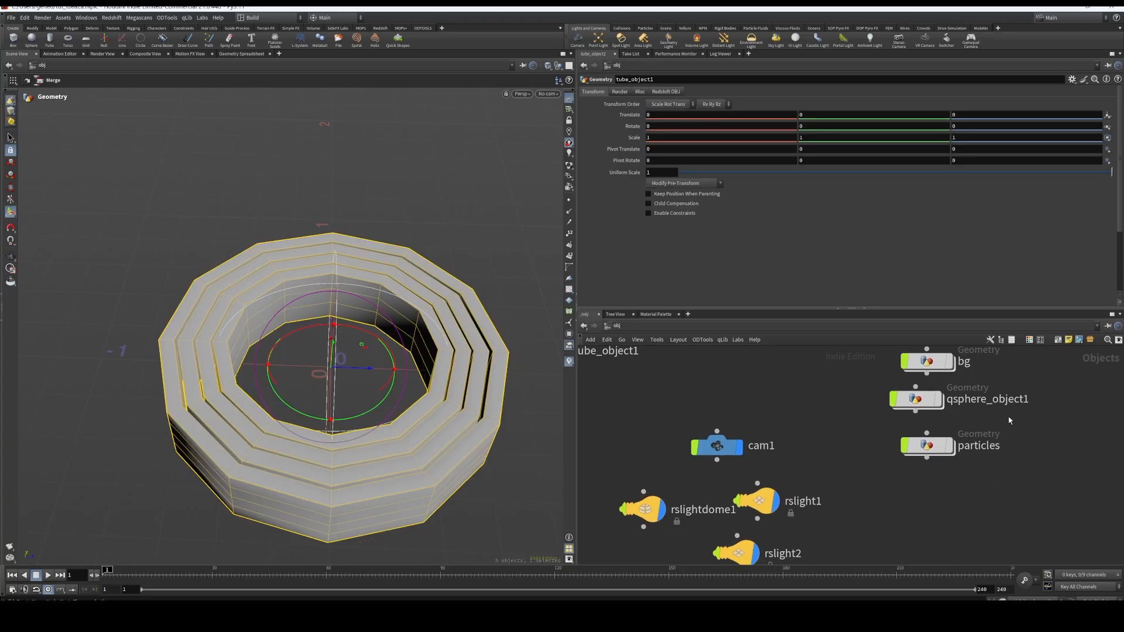
{"action": "double_click", "coordinate": [925, 396]}
{"action": "middle_click_drag", "start_coordinate": [945, 462], "coordinate": [819, 439]}
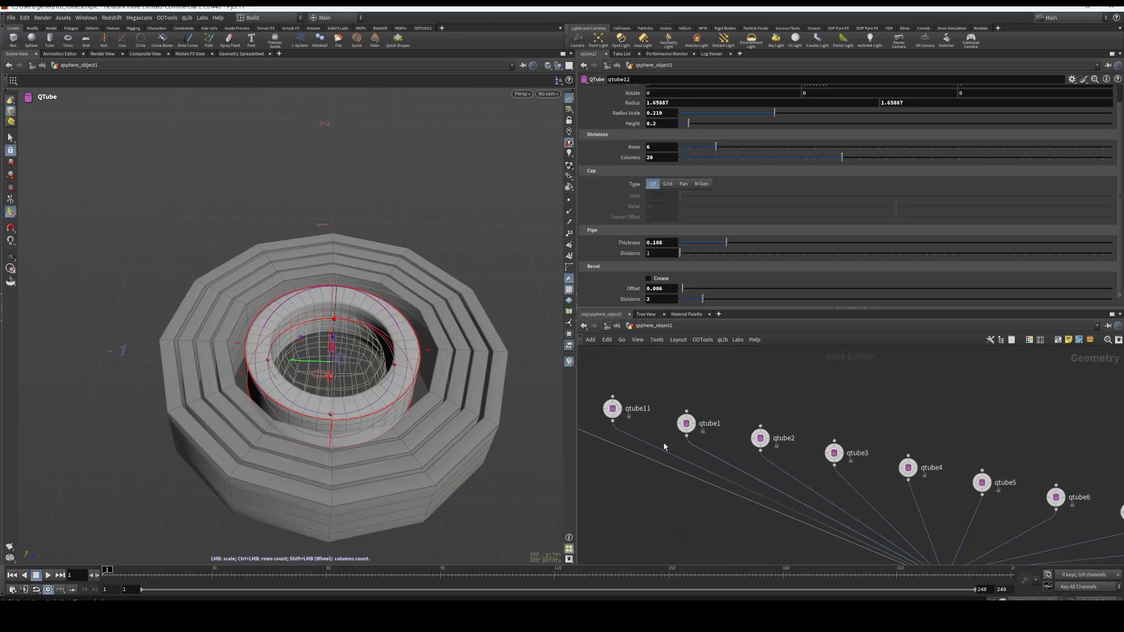
{"action": "scroll", "coordinate": [693, 441], "scroll_direction": "down", "scroll_amount": 2}
{"action": "scroll", "coordinate": [802, 451], "scroll_direction": "down", "scroll_amount": 1}
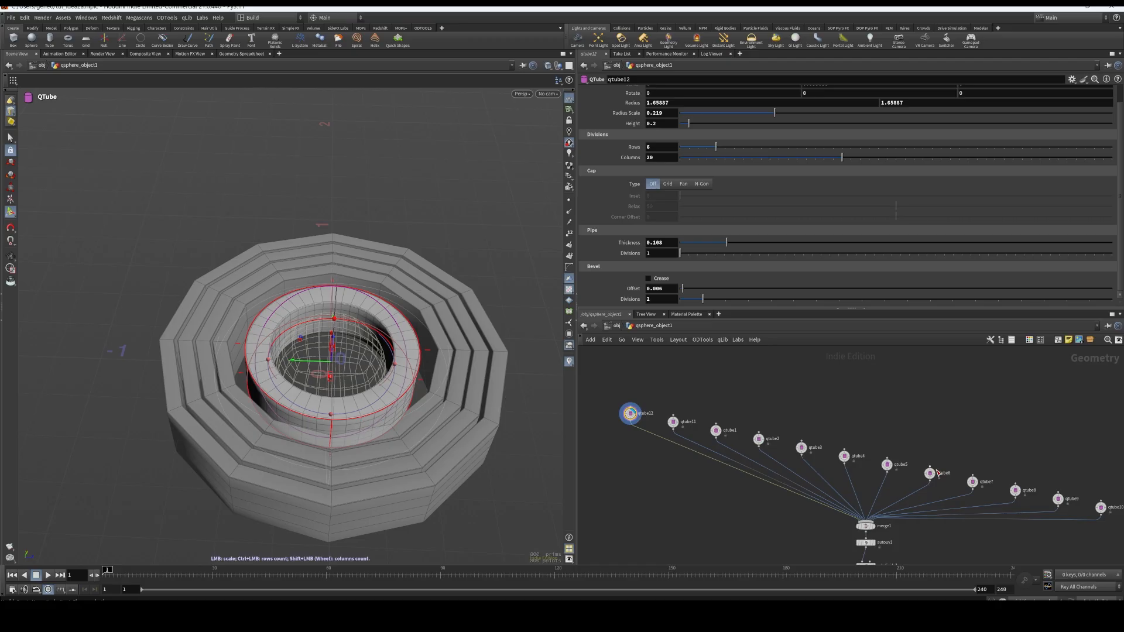
{"action": "scroll", "coordinate": [1006, 489], "scroll_direction": "down", "scroll_amount": 2}
{"action": "middle_click_drag", "start_coordinate": [1012, 477], "coordinate": [940, 459]}
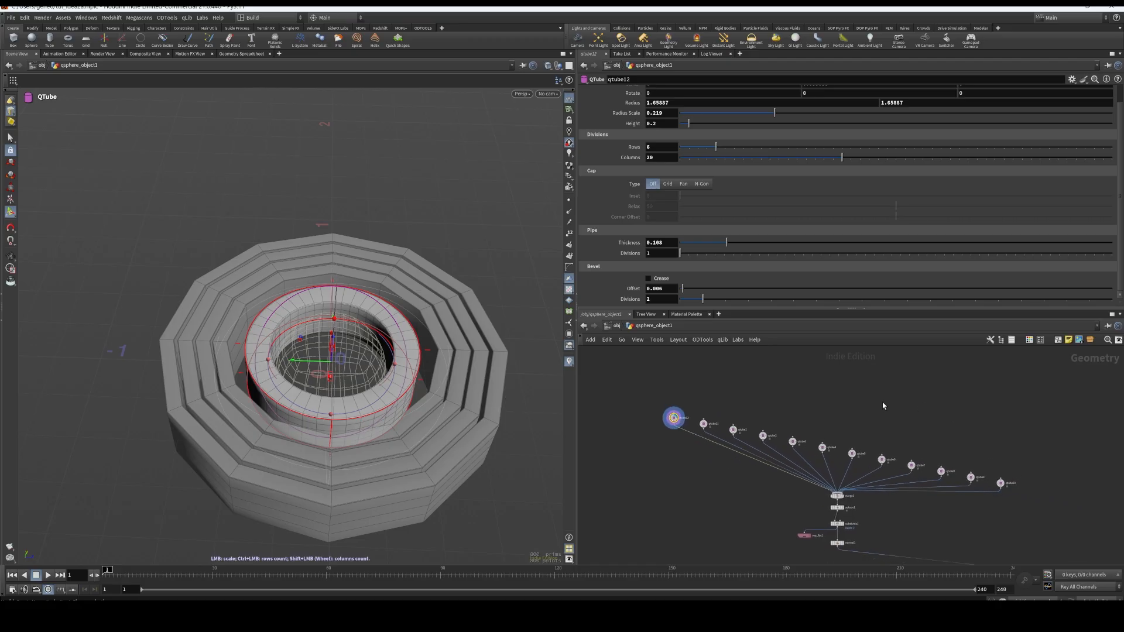
Return to the object level and hide tube_object1
{"action": "left_click", "coordinate": [616, 325]}
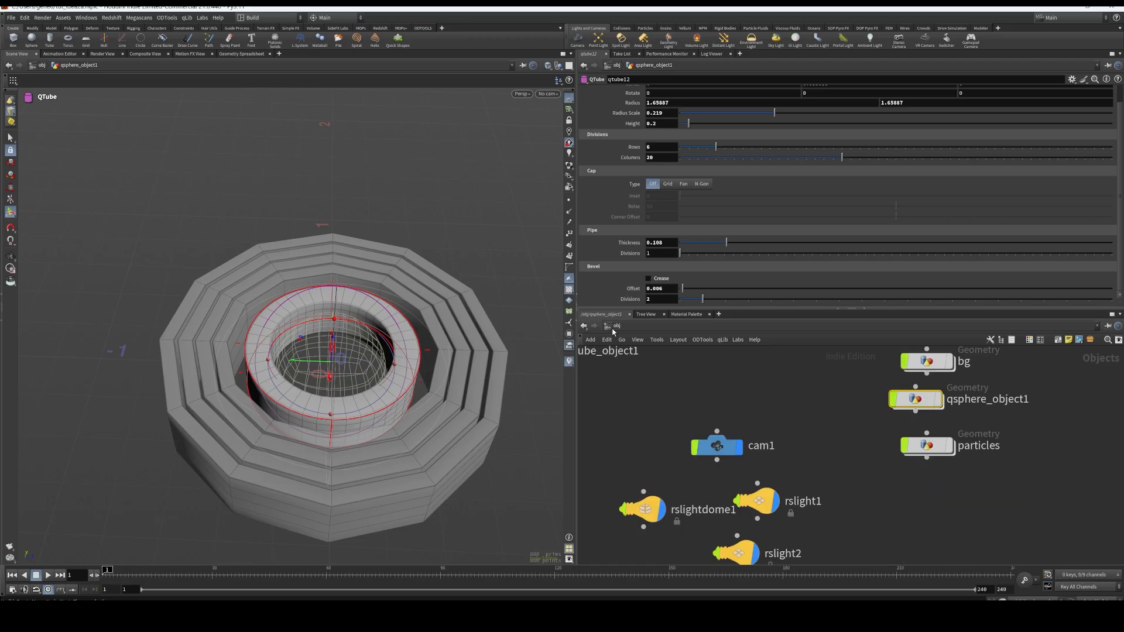
{"action": "scroll", "coordinate": [703, 421], "scroll_direction": "down", "scroll_amount": 3}
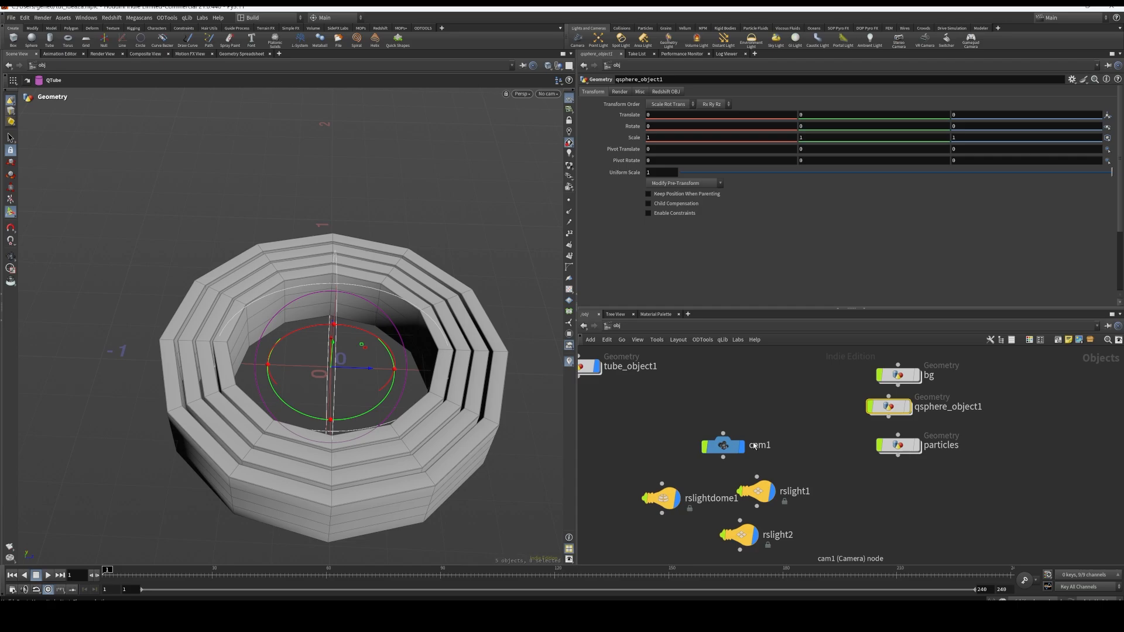
{"action": "left_click", "coordinate": [643, 389]}
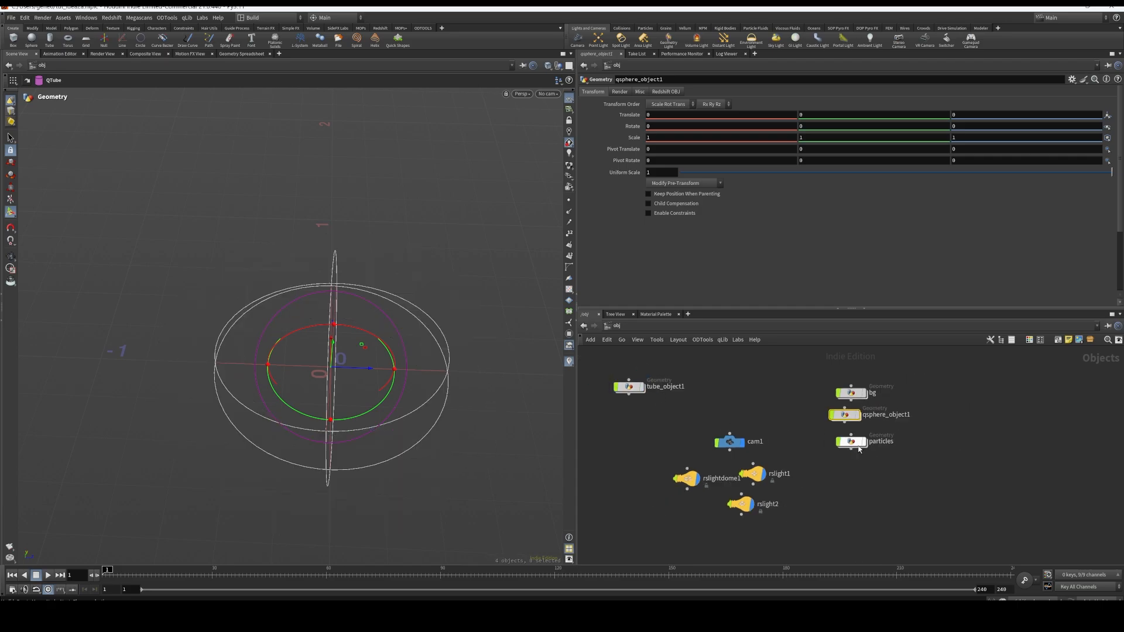
Open qsphere_object1 and display merge1 to view the full set of concentric rings
{"action": "double_click", "coordinate": [844, 414]}
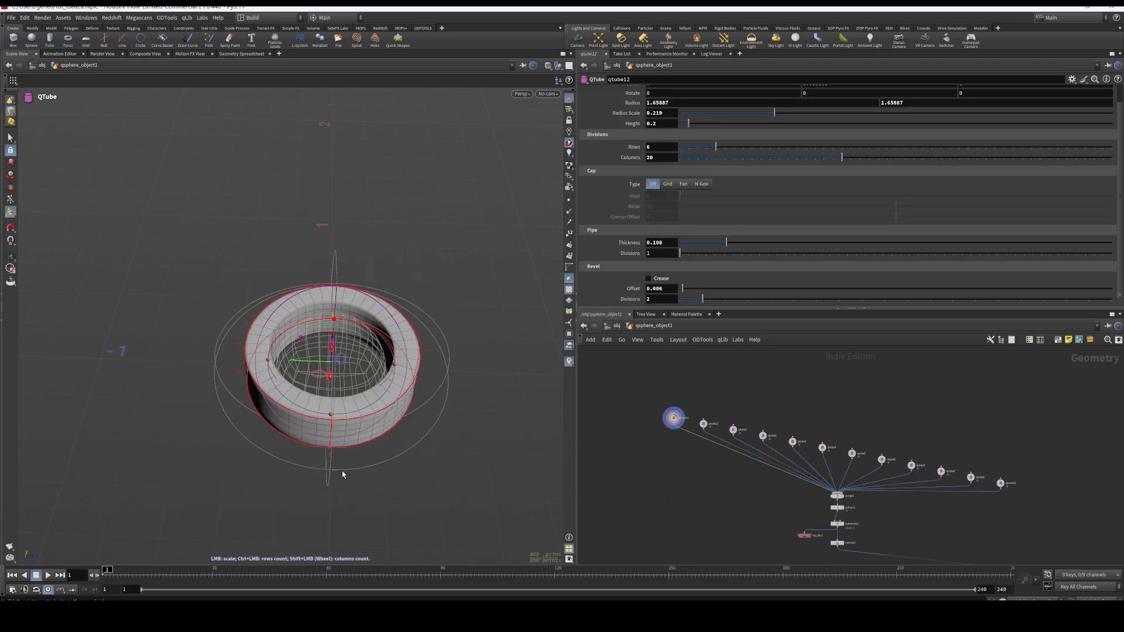
{"action": "scroll", "coordinate": [844, 515], "scroll_direction": "up", "scroll_amount": 3}
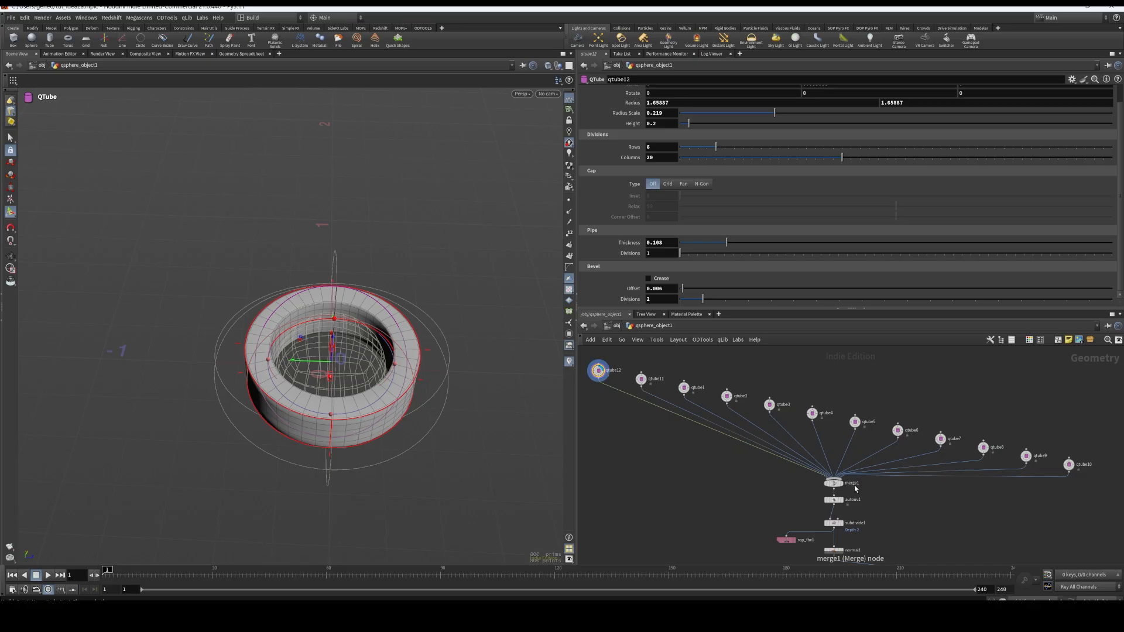
{"action": "left_click", "coordinate": [846, 488]}
{"action": "left_click", "coordinate": [833, 483]}
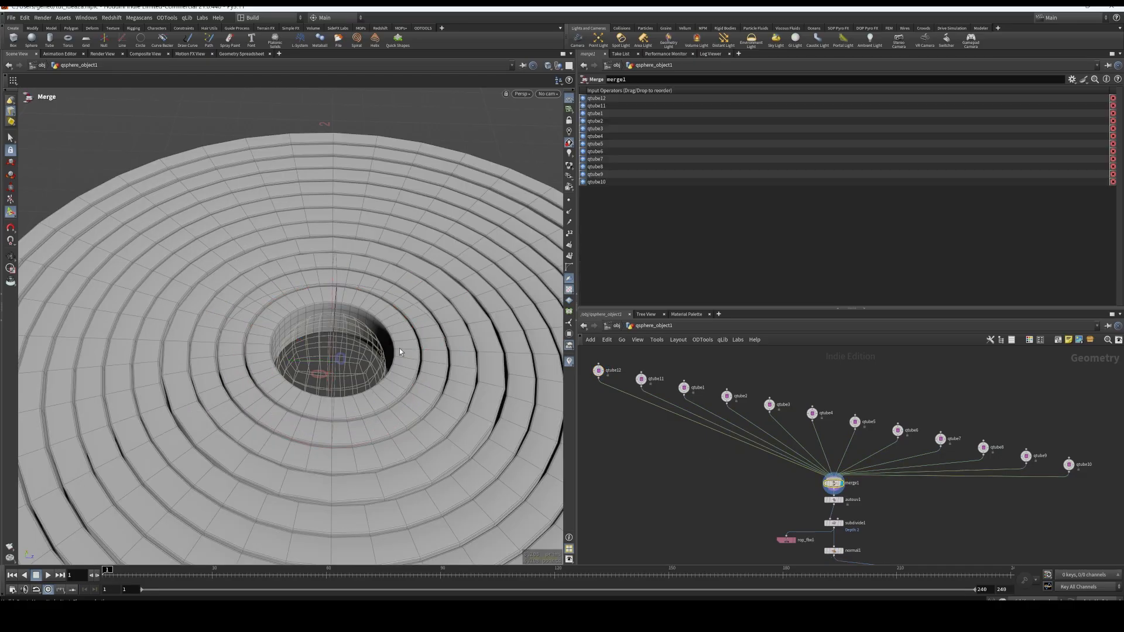
{"action": "middle_click_drag", "start_coordinate": [409, 391], "coordinate": [329, 412], "text": "alt"}
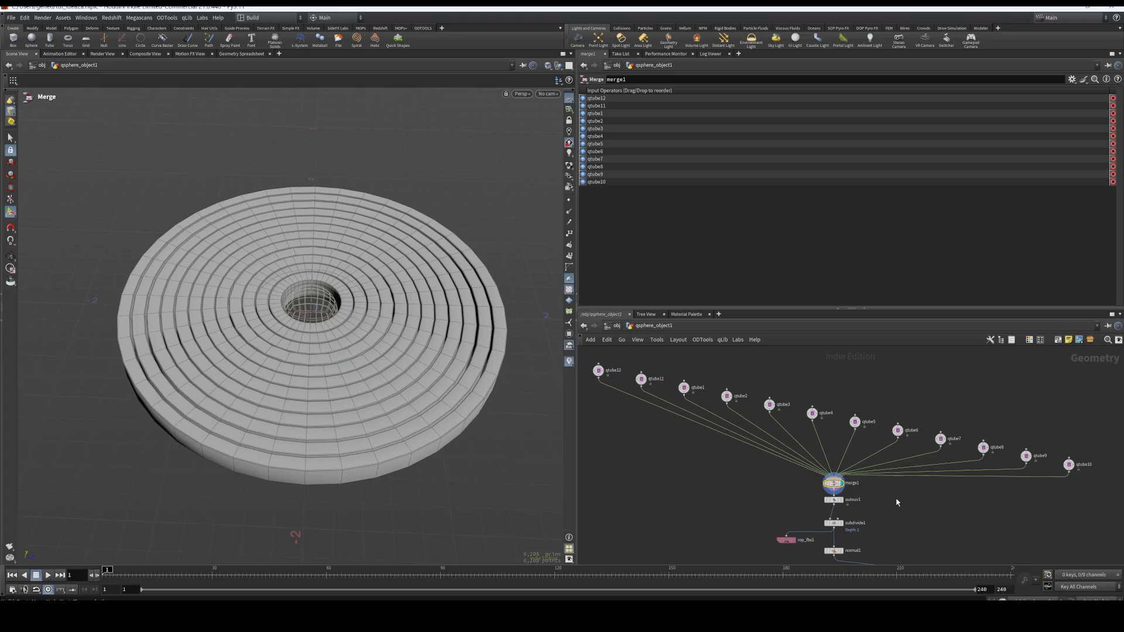
Display the autouv1 node below merge1, and review its Labs Auto UV settings on the rings
{"action": "middle_click_drag", "start_coordinate": [896, 502], "coordinate": [866, 471]}
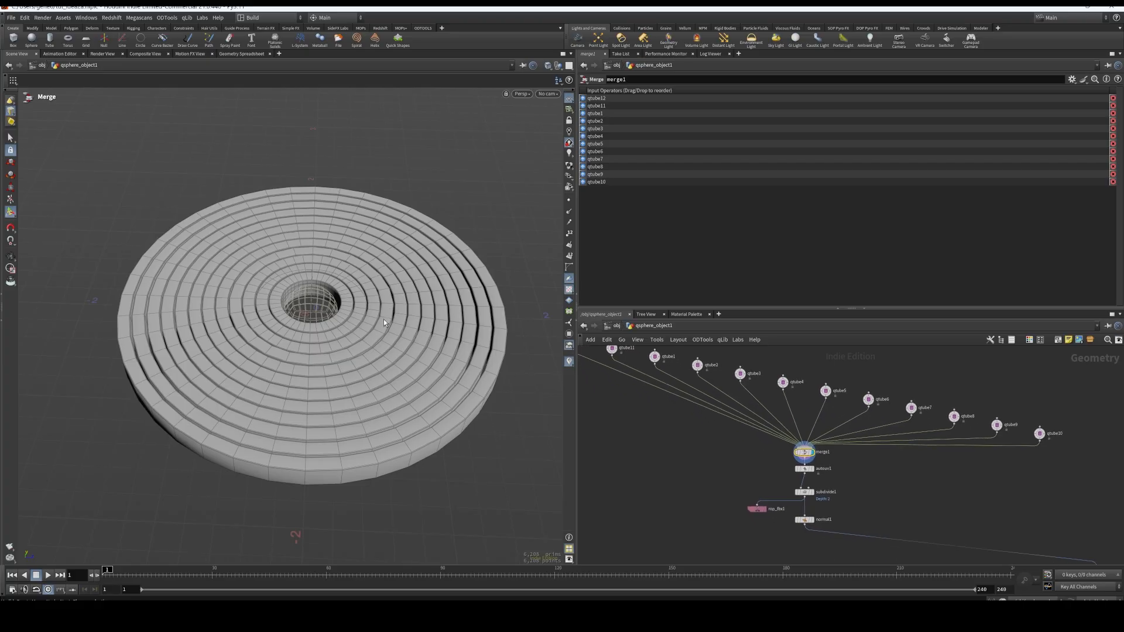
{"action": "scroll", "coordinate": [838, 472], "scroll_direction": "up", "scroll_amount": 3}
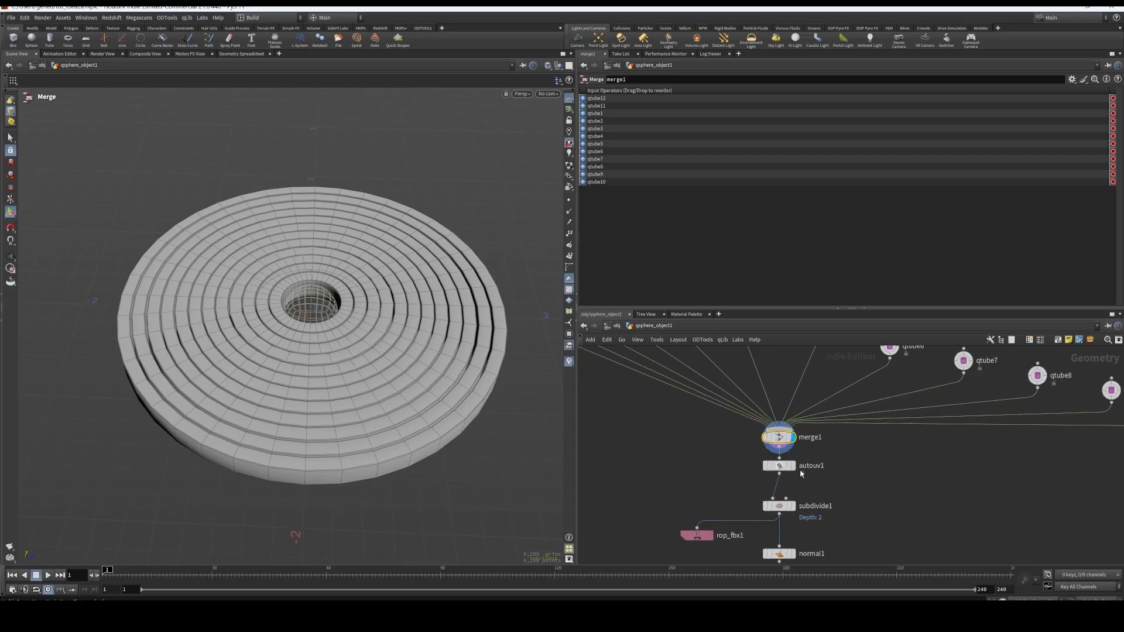
{"action": "left_click", "coordinate": [793, 466]}
{"action": "left_click", "coordinate": [783, 466]}
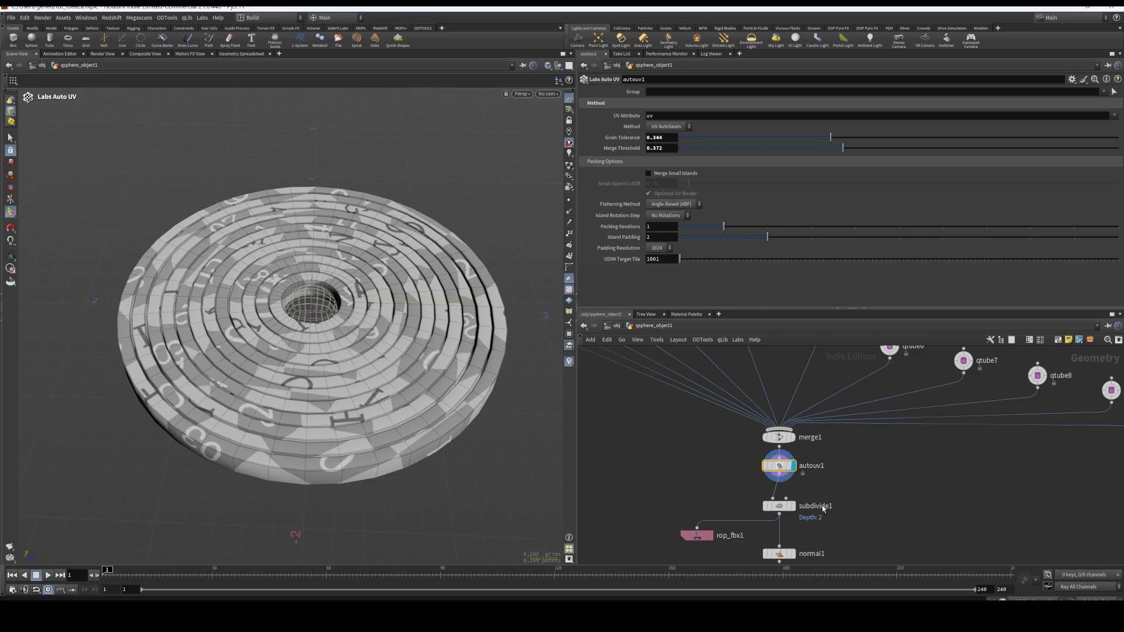
Display the subdivide1 result, and inspect the export settings of rop_fbx1
{"action": "scroll", "coordinate": [822, 508], "scroll_direction": "up", "scroll_amount": 3}
{"action": "left_click", "coordinate": [761, 471]}
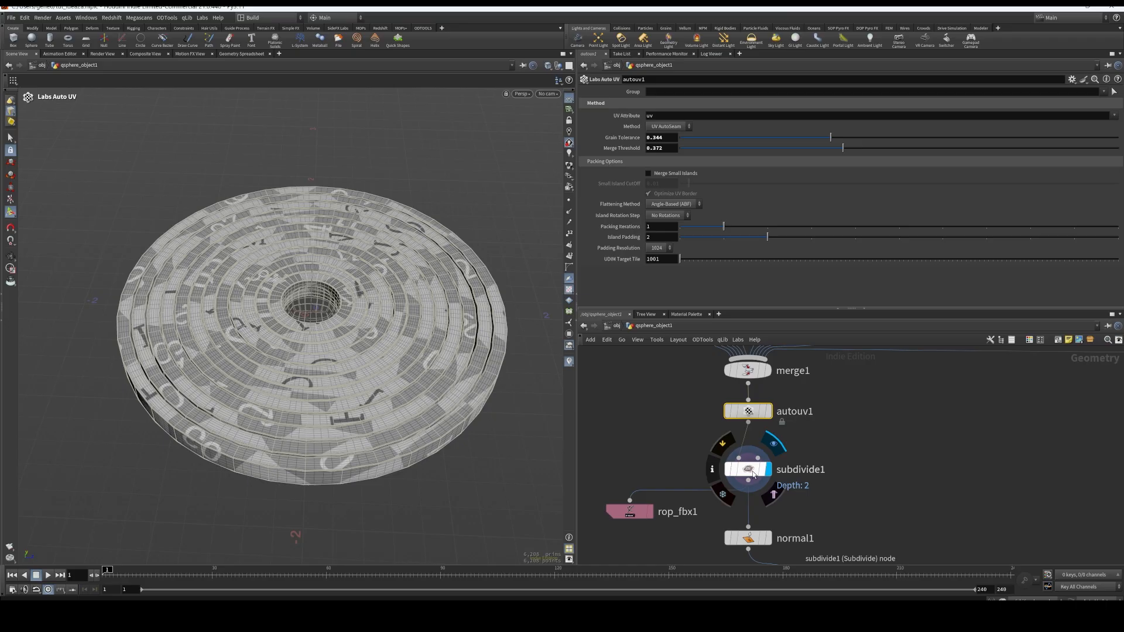
{"action": "left_click", "coordinate": [629, 511]}
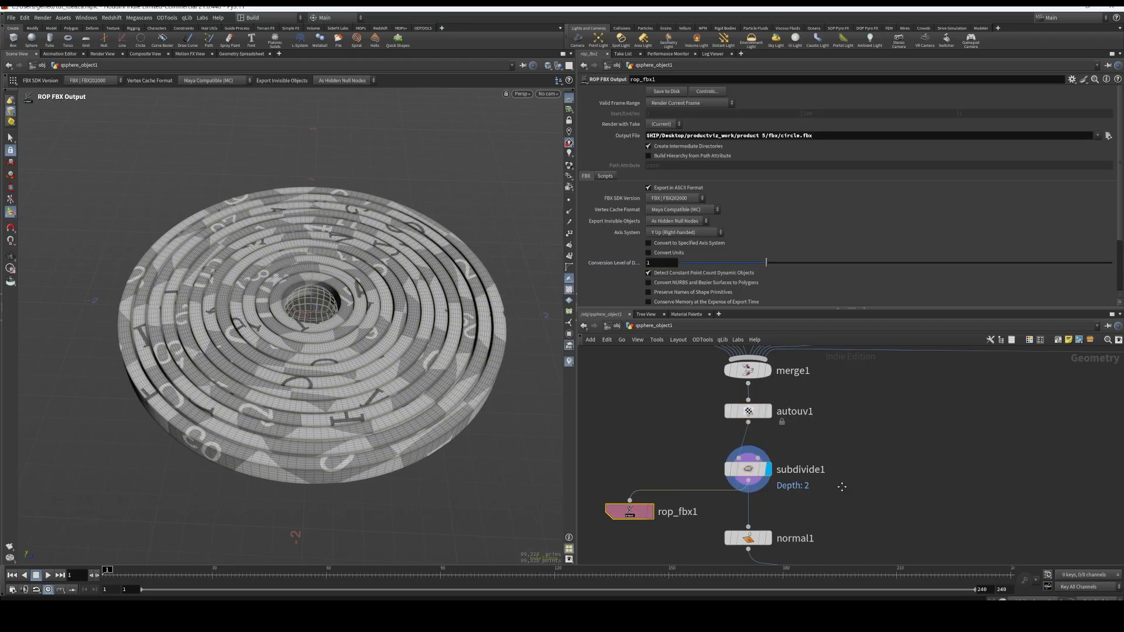
Display the normal1 node beneath subdivide1, and bring the MOPs nodes that follow it into view
{"action": "middle_click_drag", "start_coordinate": [841, 486], "coordinate": [834, 430]}
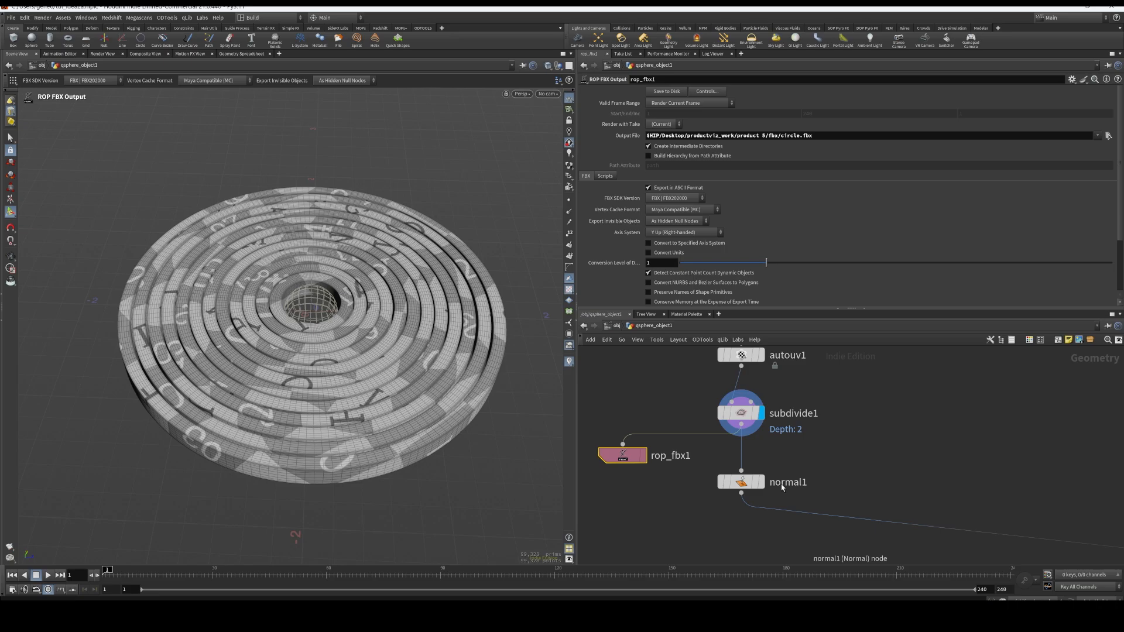
{"action": "left_click", "coordinate": [761, 482]}
{"action": "middle_click_drag", "start_coordinate": [860, 465], "coordinate": [797, 459]}
{"action": "scroll", "coordinate": [795, 446], "scroll_direction": "down", "scroll_amount": 4}
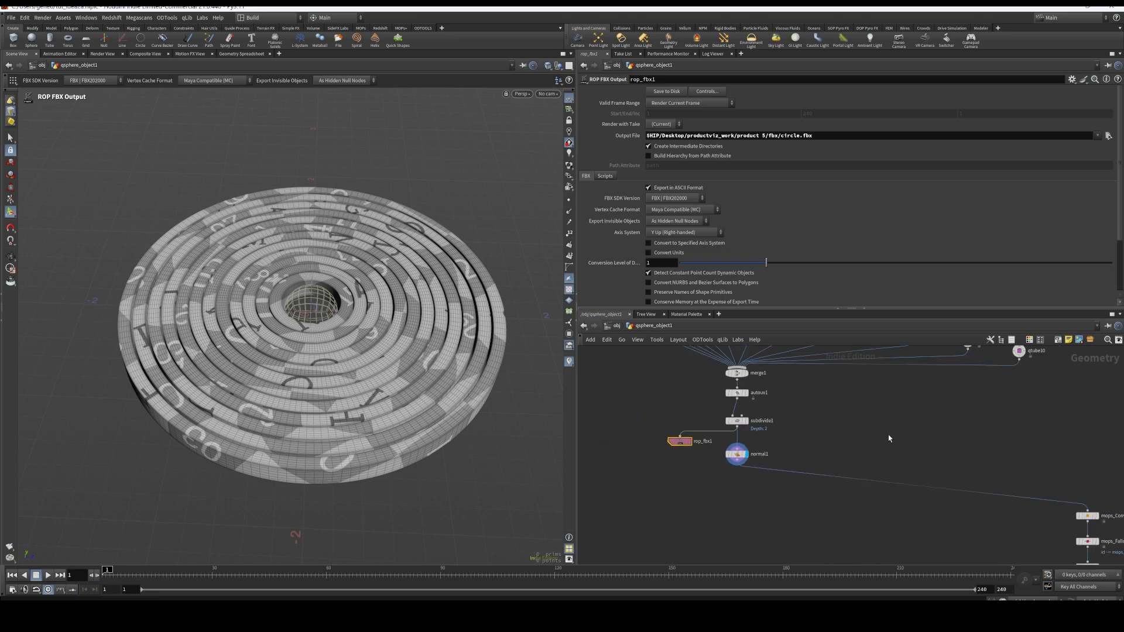
Display the mops_Convert node, review its packing settings, and look over the rings from another angle
{"action": "middle_click_drag", "start_coordinate": [899, 434], "coordinate": [767, 409]}
{"action": "middle_click_drag", "start_coordinate": [941, 469], "coordinate": [819, 404]}
{"action": "scroll", "coordinate": [883, 441], "scroll_direction": "up", "scroll_amount": 6}
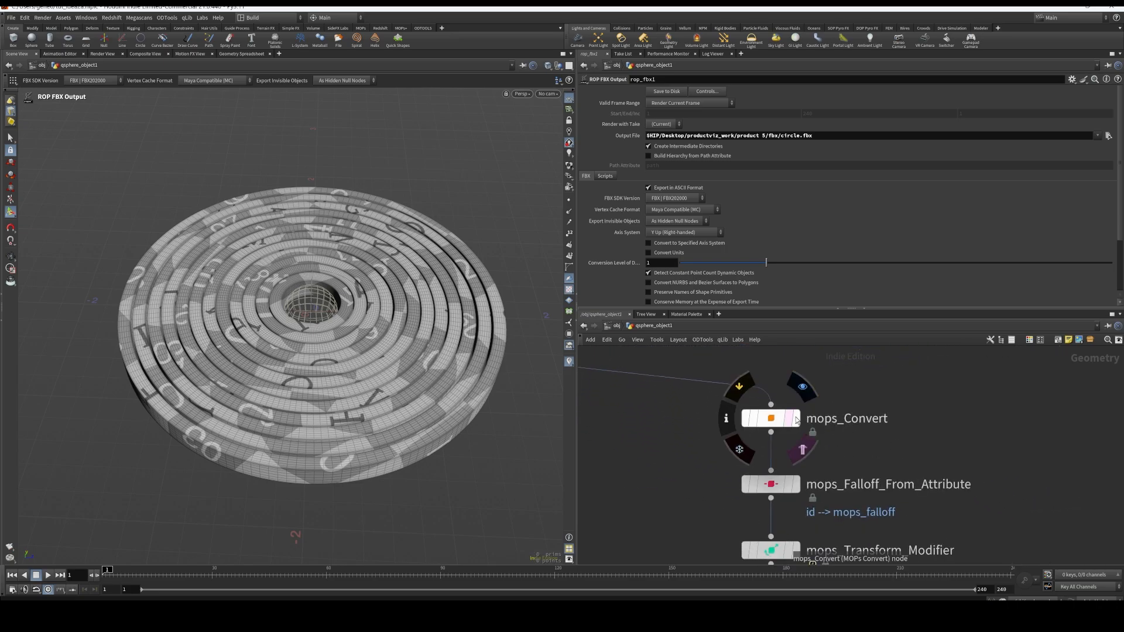
{"action": "left_click", "coordinate": [801, 388]}
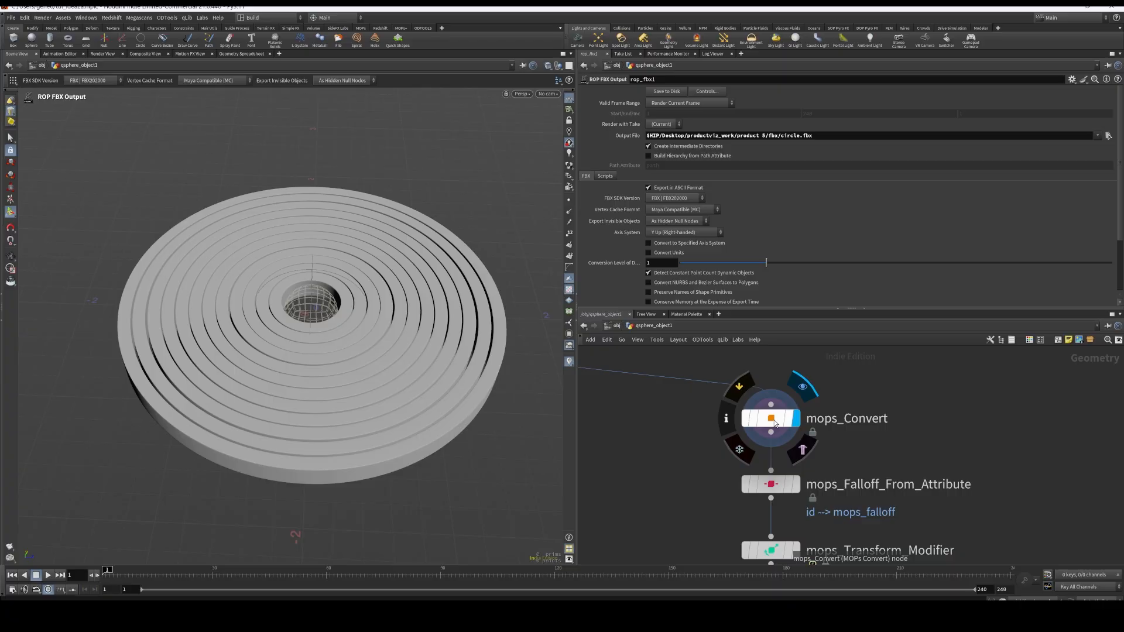
{"action": "left_click", "coordinate": [771, 419]}
{"action": "left_click_drag", "start_coordinate": [532, 401], "coordinate": [502, 452]}
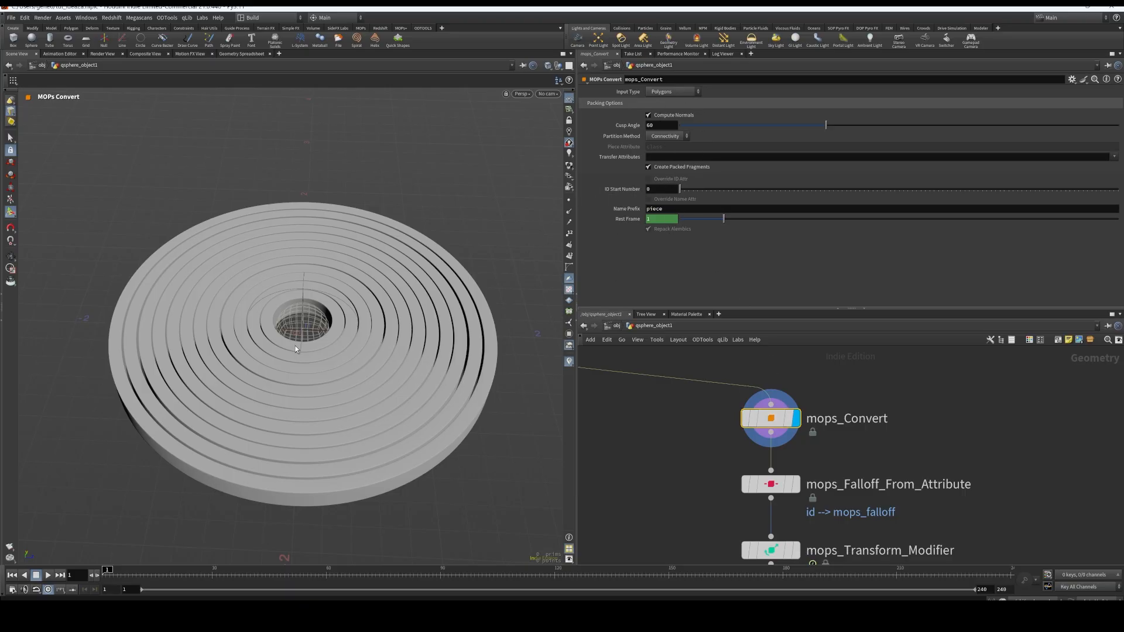
Display the mops_Falloff_From_Attribute result with its falloff preview turned on, and view the coloured rings
{"action": "left_click", "coordinate": [793, 485]}
{"action": "left_click", "coordinate": [648, 173]}
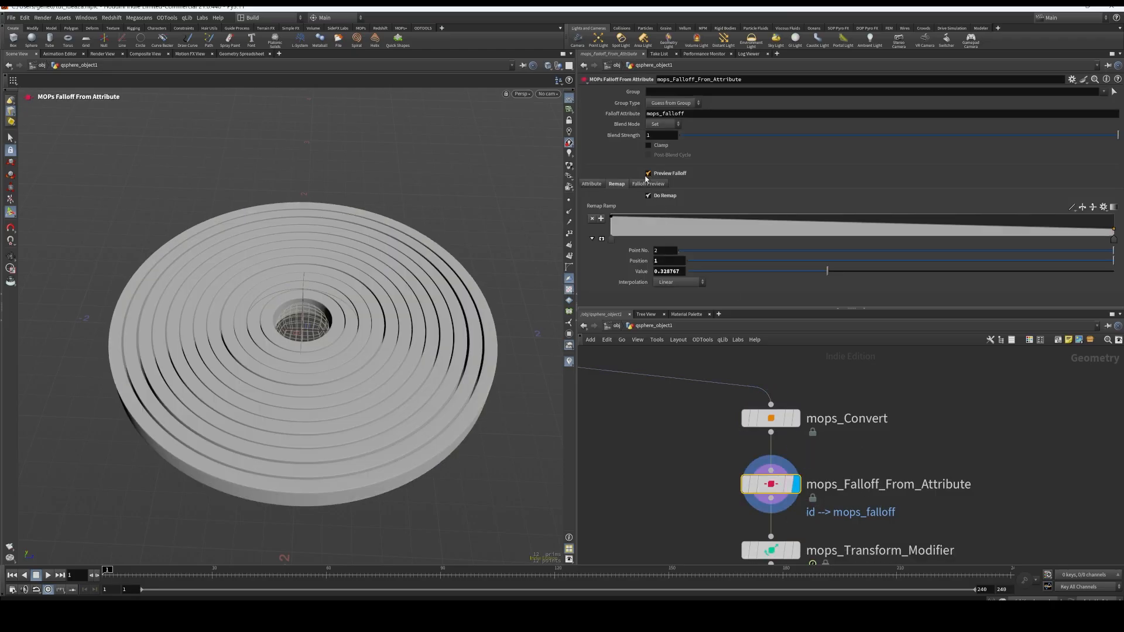
{"action": "key", "text": "Escape"}
{"action": "left_click_drag", "start_coordinate": [321, 376], "coordinate": [357, 339]}
{"action": "key", "text": "Return"}
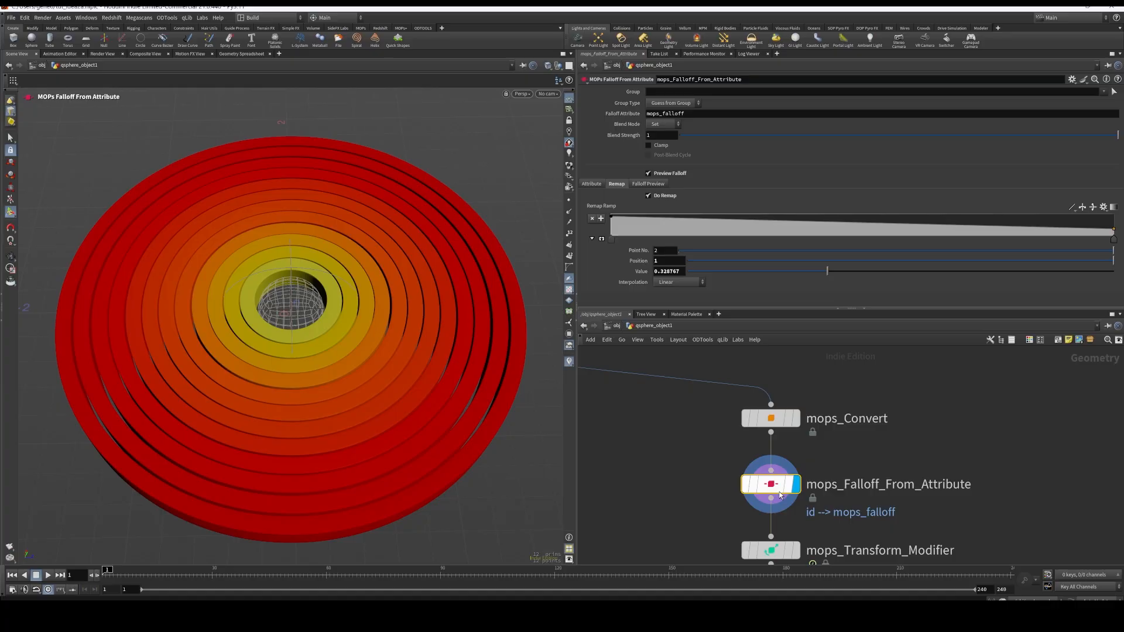
Bypass mops_Convert to test the falloff node without it, and turn mops_Convert back on
{"action": "left_click", "coordinate": [771, 421]}
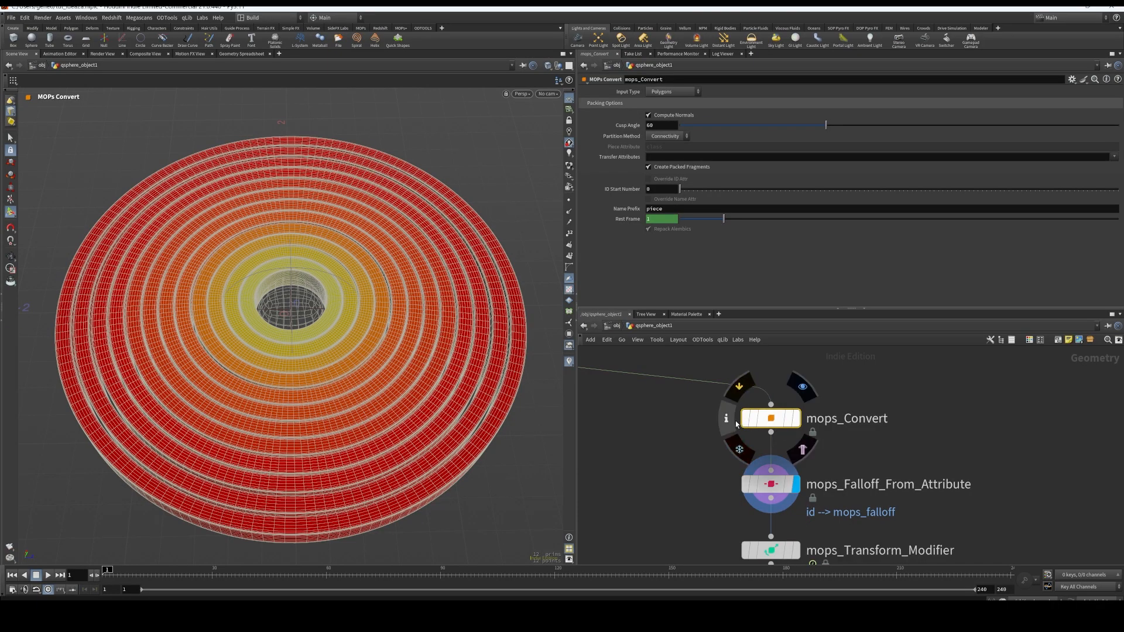
{"action": "left_click", "coordinate": [746, 419]}
{"action": "left_click", "coordinate": [756, 486]}
{"action": "mouse_move", "coordinate": [776, 488]}
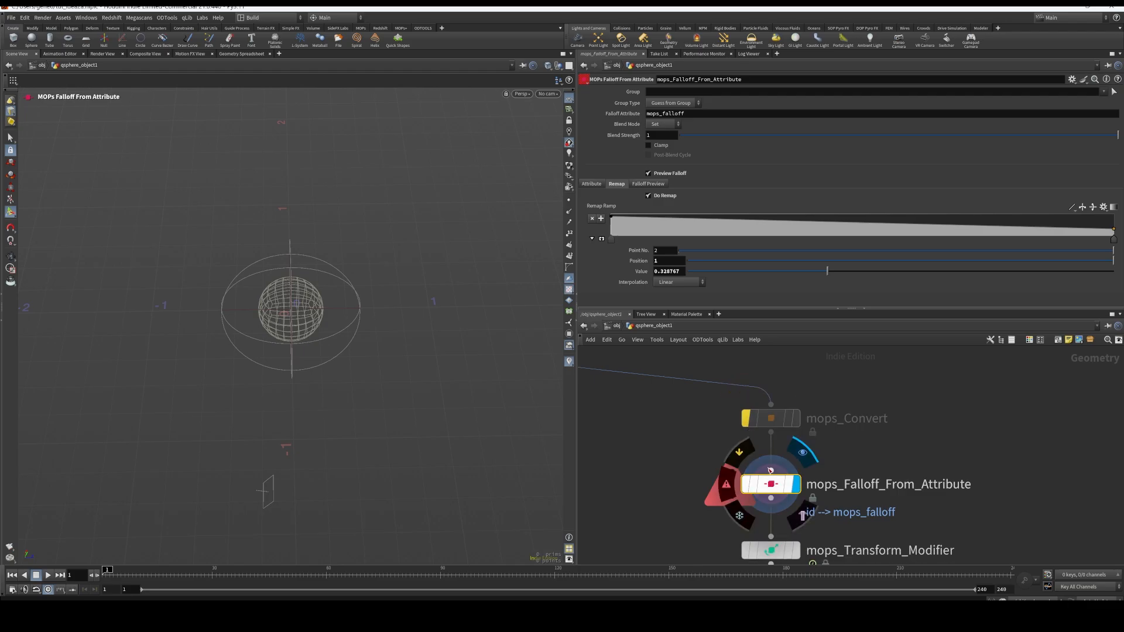
{"action": "left_click", "coordinate": [748, 419]}
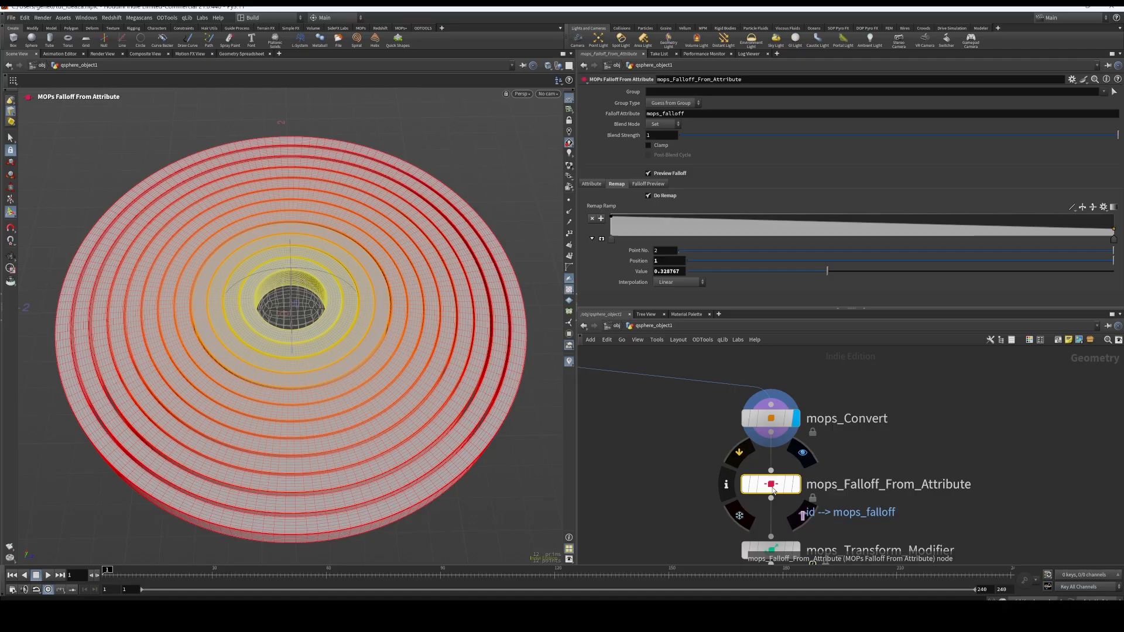
Select mops_Convert to show its settings, and inspect the converted rings in the viewport
{"action": "left_click", "coordinate": [771, 418]}
{"action": "key", "text": "Escape"}
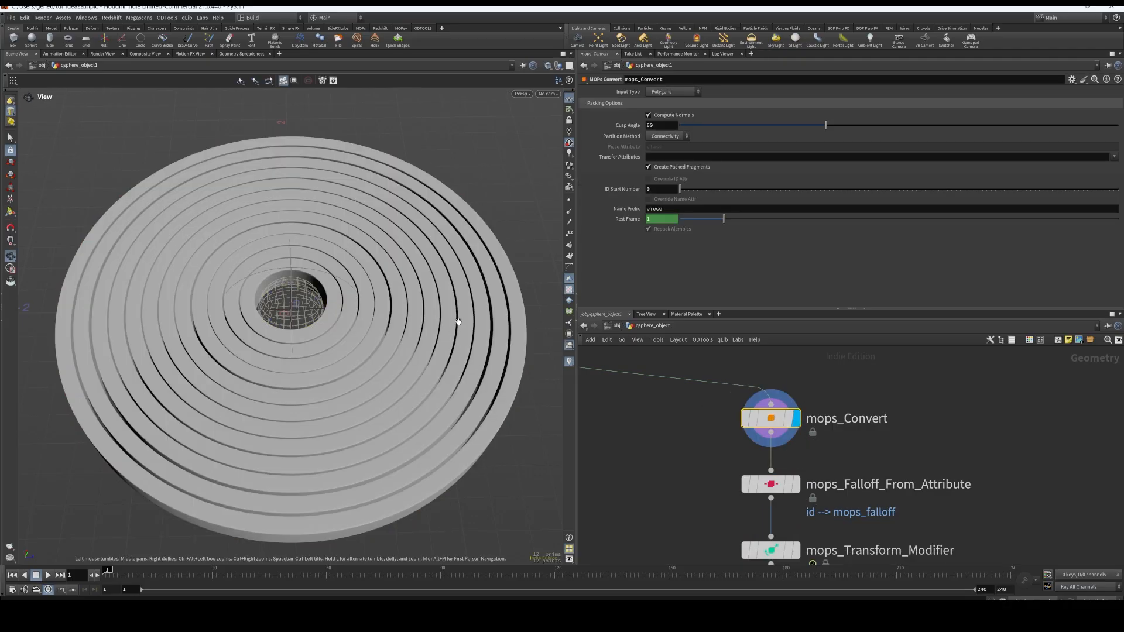
{"action": "left_click_drag", "start_coordinate": [457, 322], "coordinate": [443, 381]}
{"action": "key", "text": "Return"}
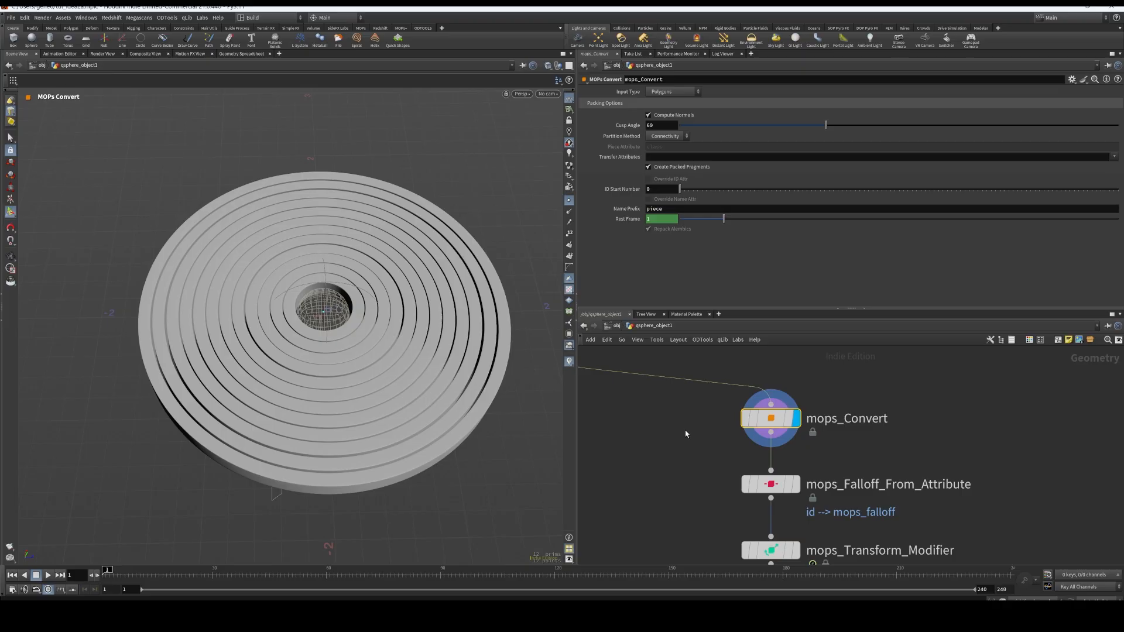
Display the normal1 node above the MOPs chain, and examine the rings and their normals up close
{"action": "middle_click_drag", "start_coordinate": [725, 428], "coordinate": [787, 505]}
{"action": "right_click", "coordinate": [742, 455]}
{"action": "left_click", "coordinate": [678, 487]}
{"action": "scroll", "coordinate": [677, 484], "scroll_direction": "down", "scroll_amount": 5}
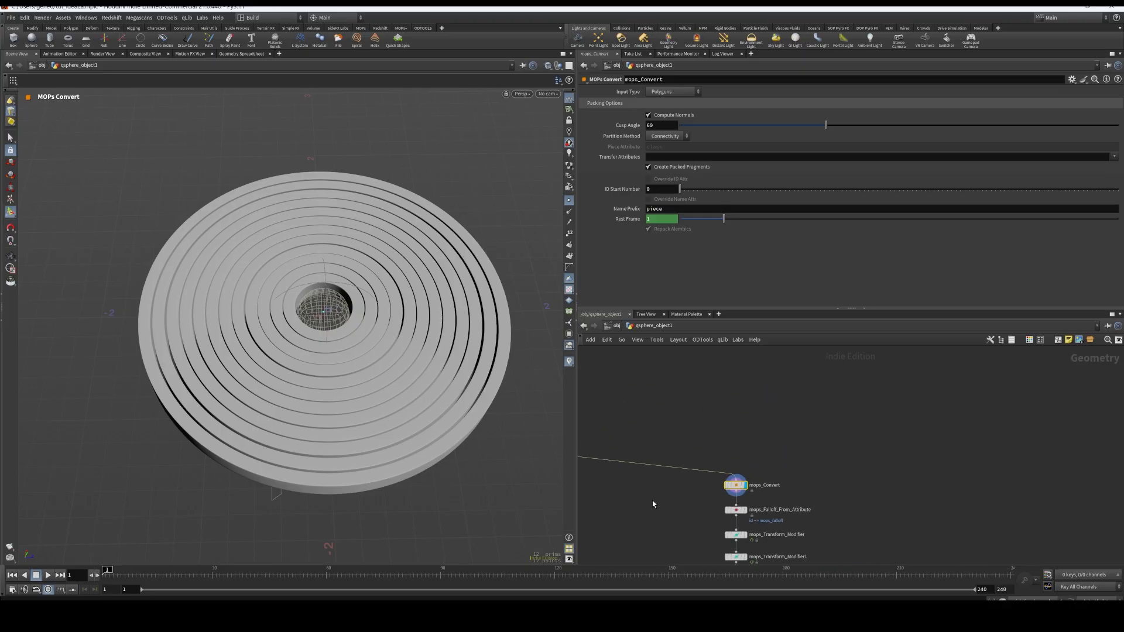
{"action": "middle_click_drag", "start_coordinate": [657, 501], "coordinate": [948, 492]}
{"action": "left_click", "coordinate": [697, 429]}
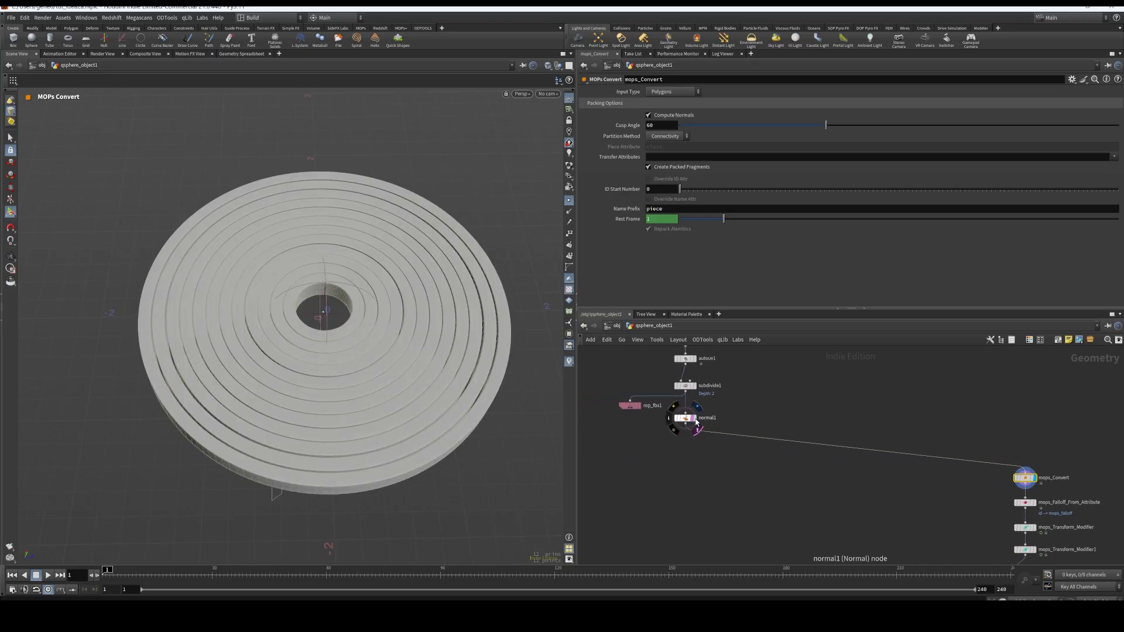
{"action": "left_click", "coordinate": [692, 419]}
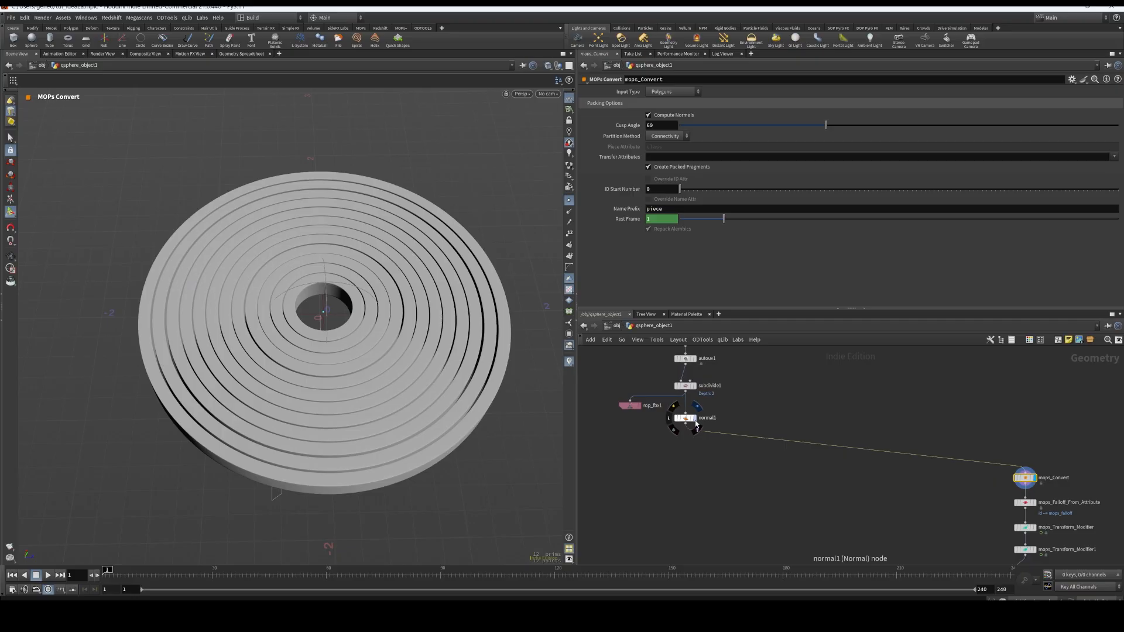
{"action": "left_click", "coordinate": [695, 418]}
{"action": "left_click", "coordinate": [686, 419]}
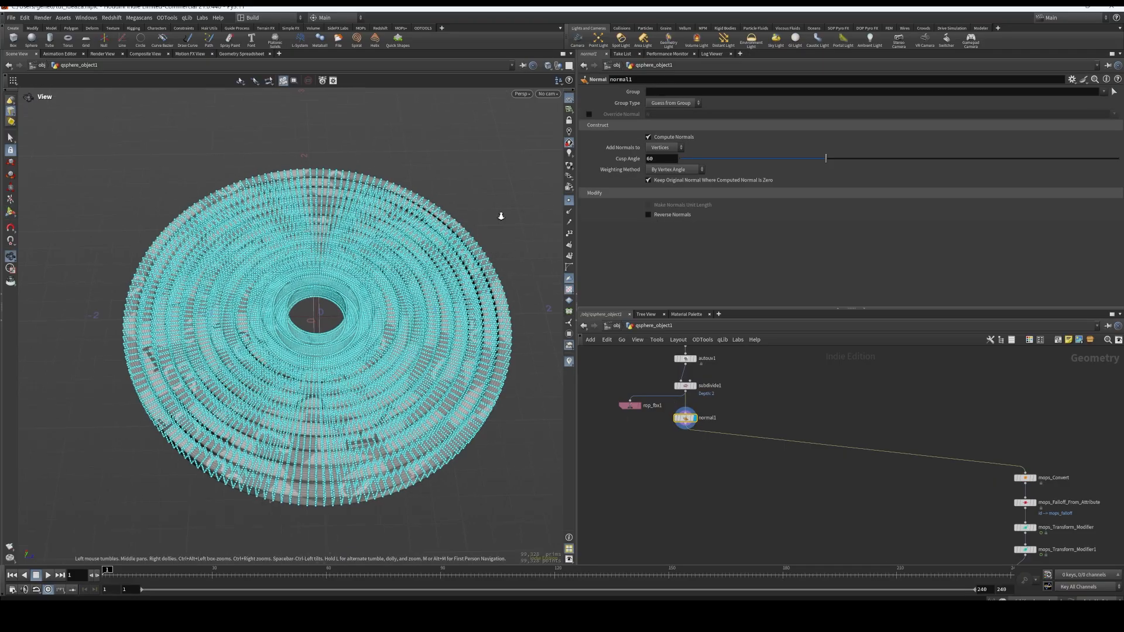
{"action": "scroll", "coordinate": [527, 185], "scroll_direction": "up", "scroll_amount": 6}
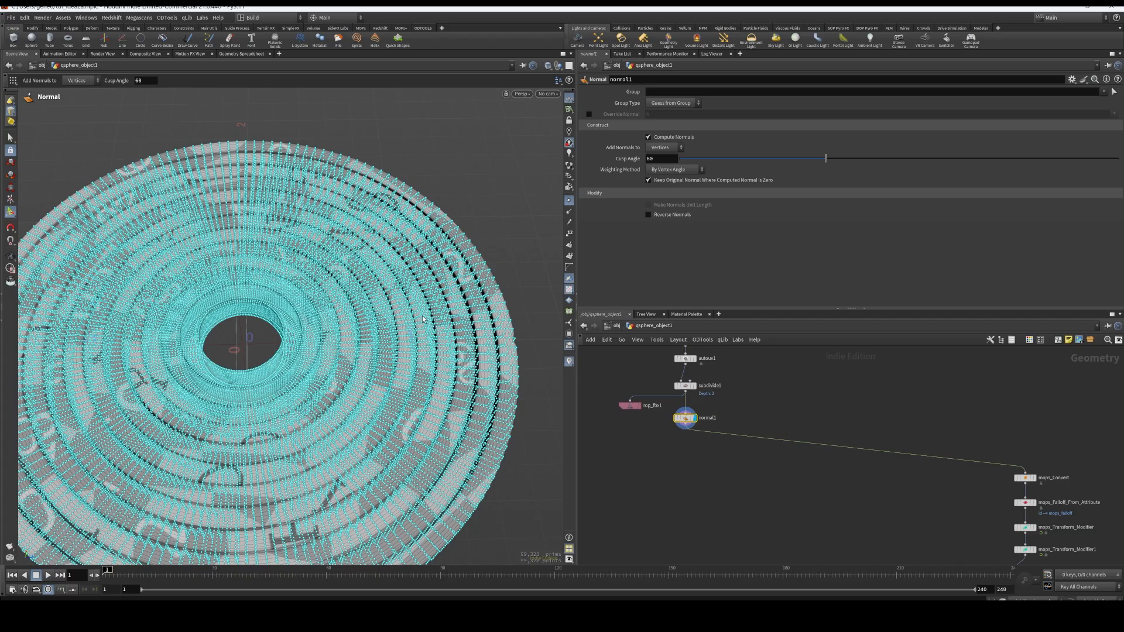
Switch the display back to mops_Convert, and compare the packed rings with the normal1 result
{"action": "middle_click_drag", "start_coordinate": [843, 525], "coordinate": [726, 515]}
{"action": "scroll", "coordinate": [936, 477], "scroll_direction": "up", "scroll_amount": 3}
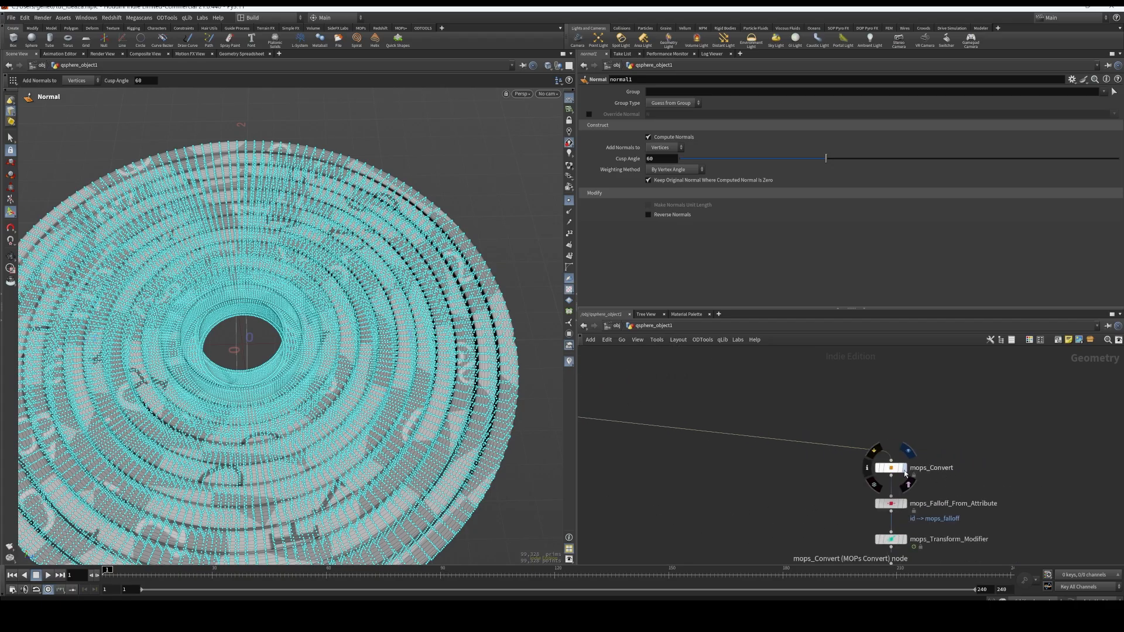
{"action": "left_click", "coordinate": [904, 468]}
{"action": "right_click_drag", "start_coordinate": [500, 310], "coordinate": [512, 351], "text": "alt"}
{"action": "middle_click_drag", "start_coordinate": [459, 399], "coordinate": [456, 358], "text": "alt"}
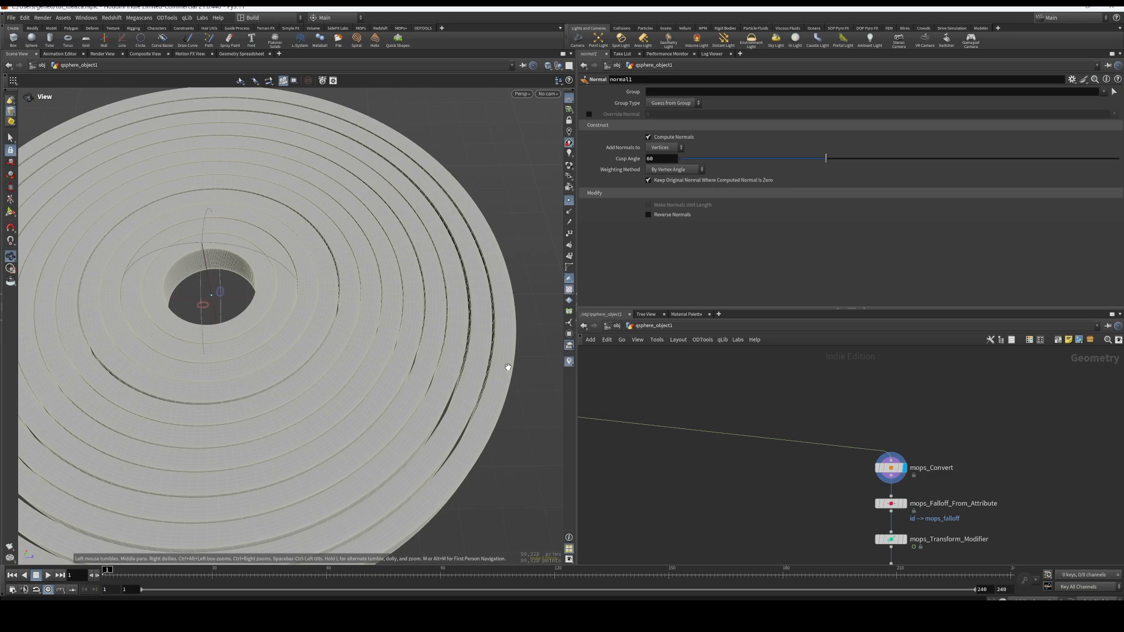
Add a Transform node and insert it on the wire between qtube10 and merge1
{"action": "middle_click_drag", "start_coordinate": [760, 437], "coordinate": [971, 489]}
{"action": "middle_click_drag", "start_coordinate": [713, 495], "coordinate": [736, 597]}
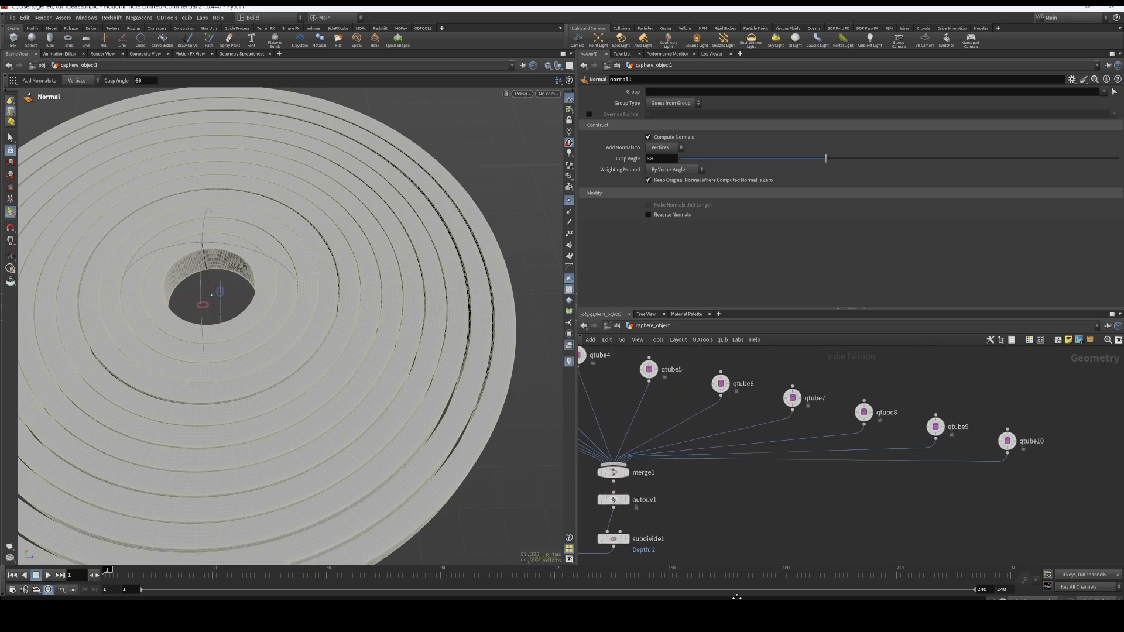
{"action": "key", "text": "Tab"}
{"action": "type", "text": "trans"}
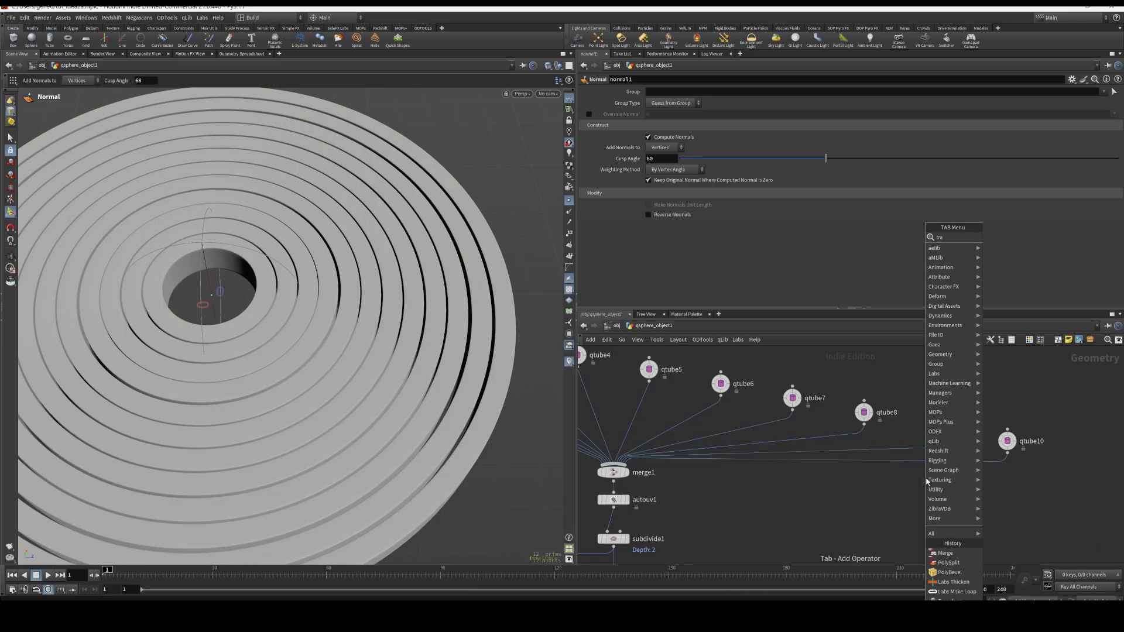
{"action": "key", "text": "Return"}
{"action": "left_click", "coordinate": [927, 478]}
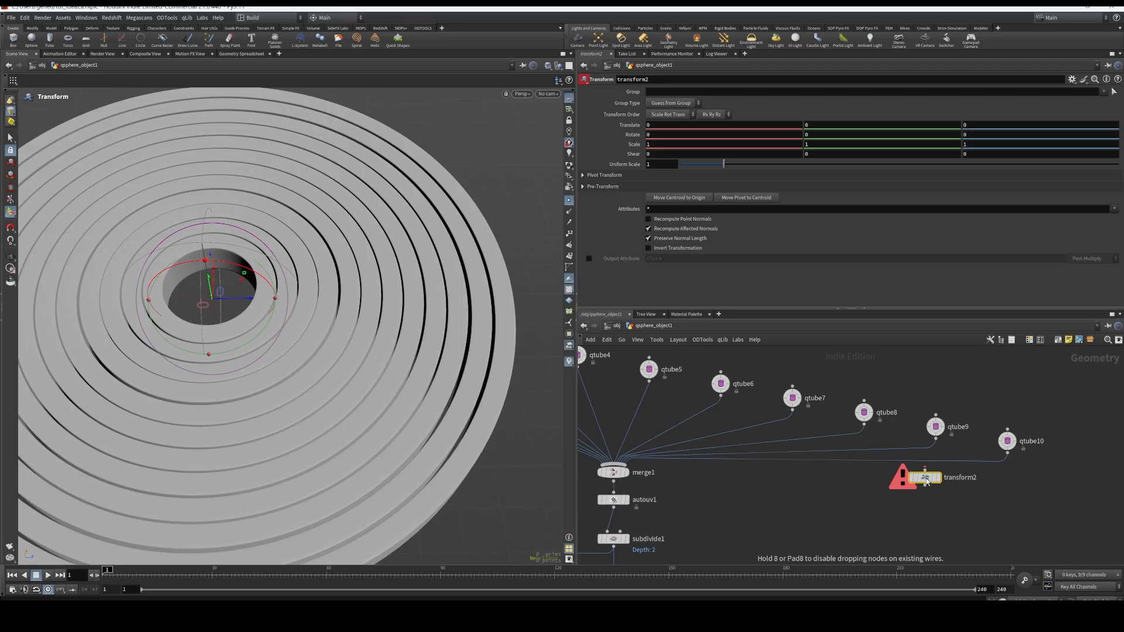
{"action": "left_click_drag", "start_coordinate": [931, 471], "coordinate": [928, 469]}
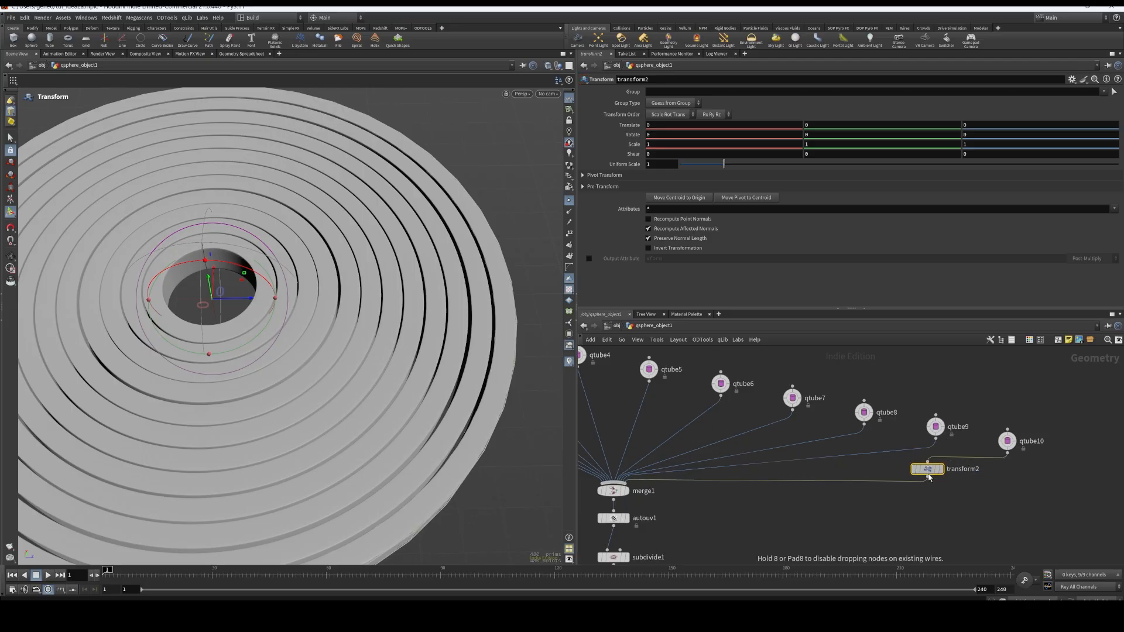
Move the qtube10 ring about 2.83 units along Z, and inspect how it sits apart from the other rings
{"action": "left_click_drag", "start_coordinate": [243, 301], "coordinate": [740, 297]}
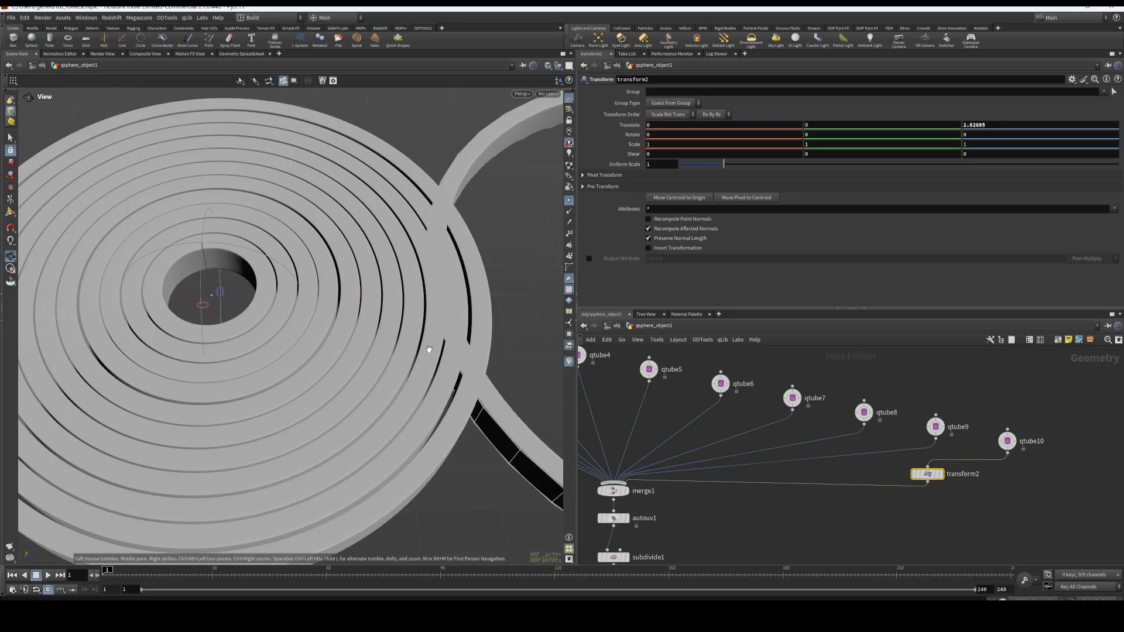
{"action": "right_click_drag", "start_coordinate": [385, 351], "coordinate": [371, 431], "text": "alt"}
{"action": "middle_click_drag", "start_coordinate": [371, 432], "coordinate": [241, 442], "text": "alt"}
{"action": "key", "text": "Return"}
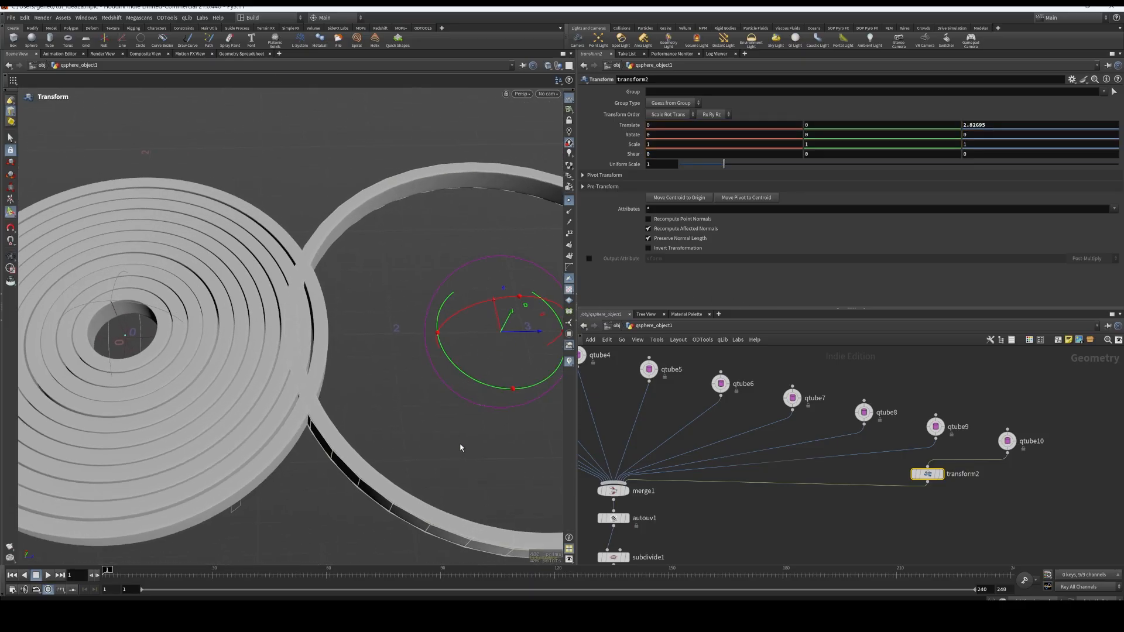
{"action": "left_click_drag", "start_coordinate": [460, 448], "coordinate": [435, 425], "text": "alt"}
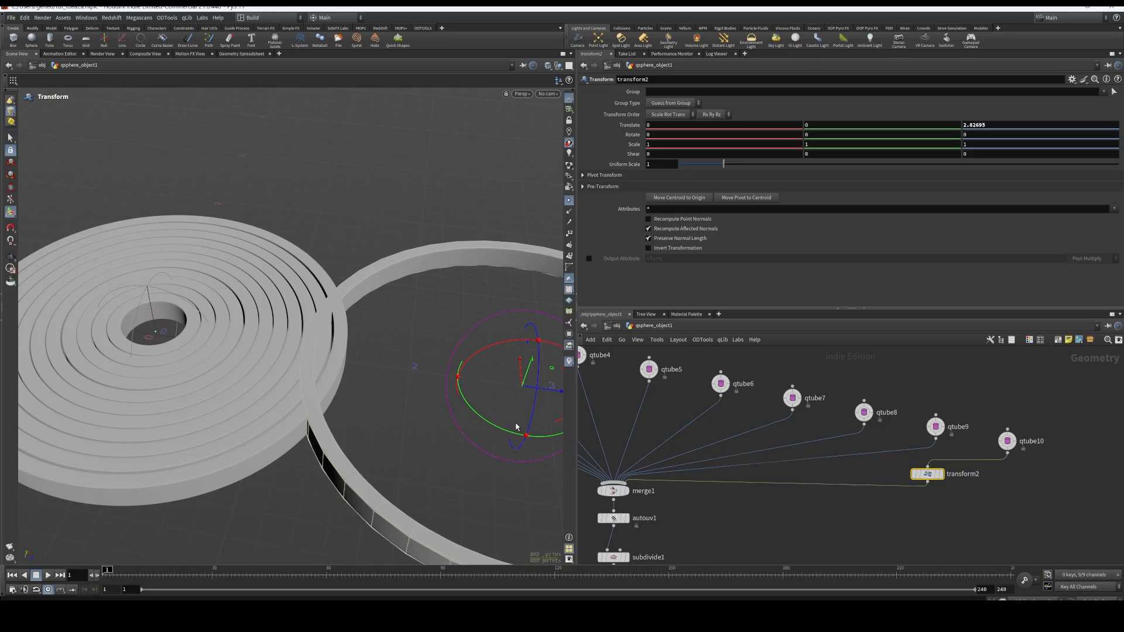
{"action": "key", "text": "Escape"}
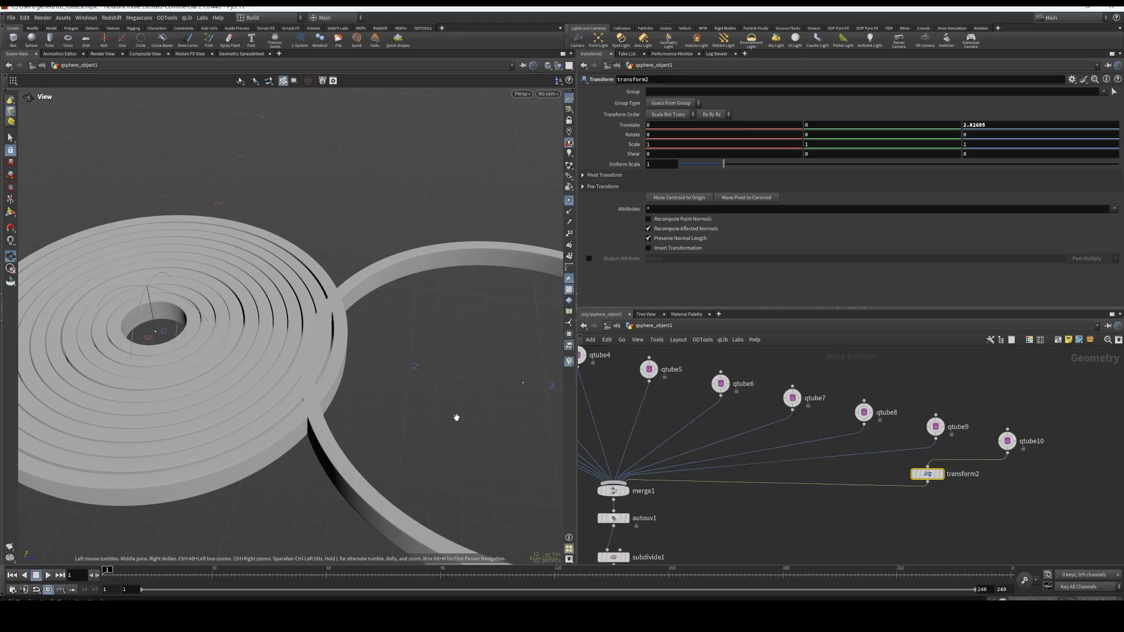
Undo the ring's Z translation and delete the transform2 node
{"action": "key", "text": "ctrl+z"}
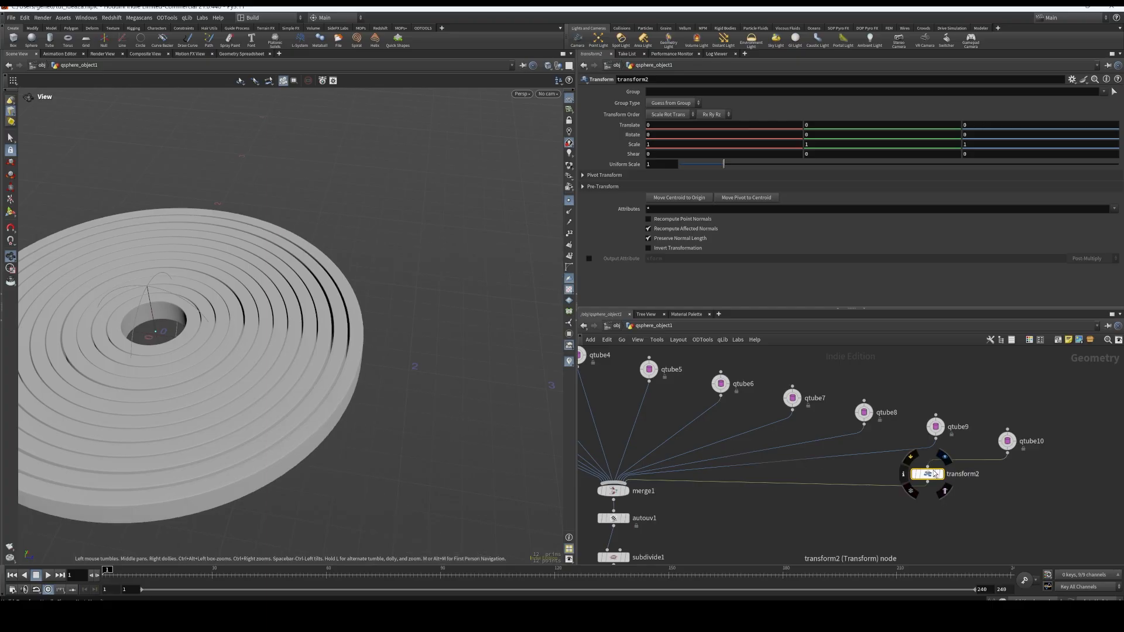
{"action": "key", "text": "Delete"}
Move the mops_Convert node up in the network to leave a gap above mops_Falloff_From_Attribute
{"action": "middle_click_drag", "start_coordinate": [911, 521], "coordinate": [917, 384]}
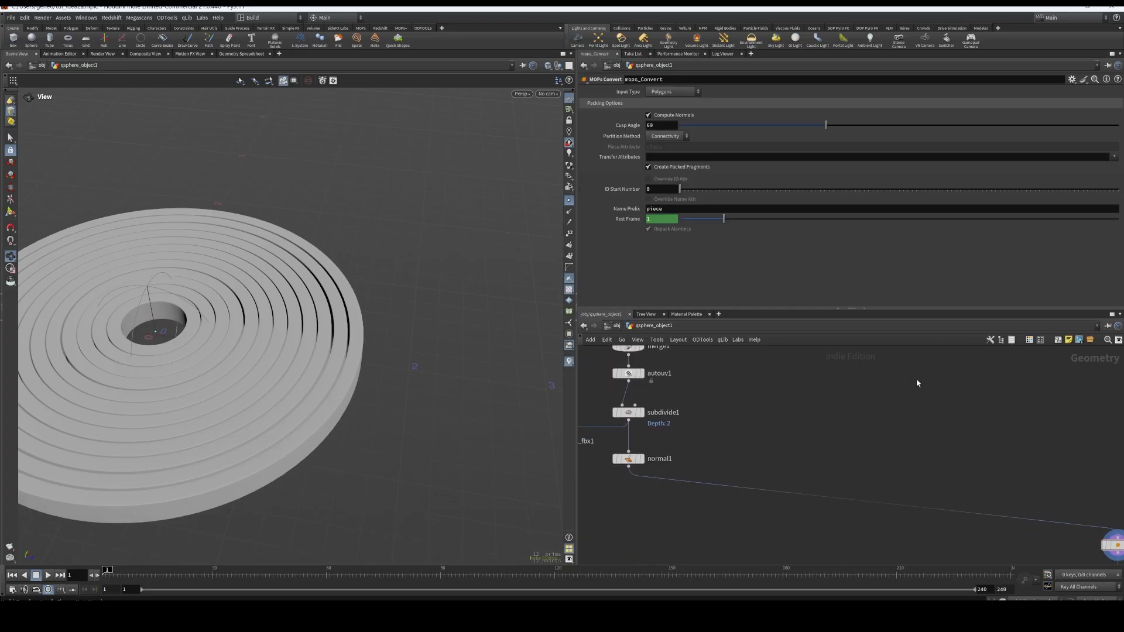
{"action": "scroll", "coordinate": [917, 408], "scroll_direction": "down", "scroll_amount": 3}
{"action": "middle_click_drag", "start_coordinate": [987, 487], "coordinate": [916, 470]}
{"action": "scroll", "coordinate": [939, 470], "scroll_direction": "up", "scroll_amount": 3}
{"action": "middle_click_drag", "start_coordinate": [995, 504], "coordinate": [944, 461]}
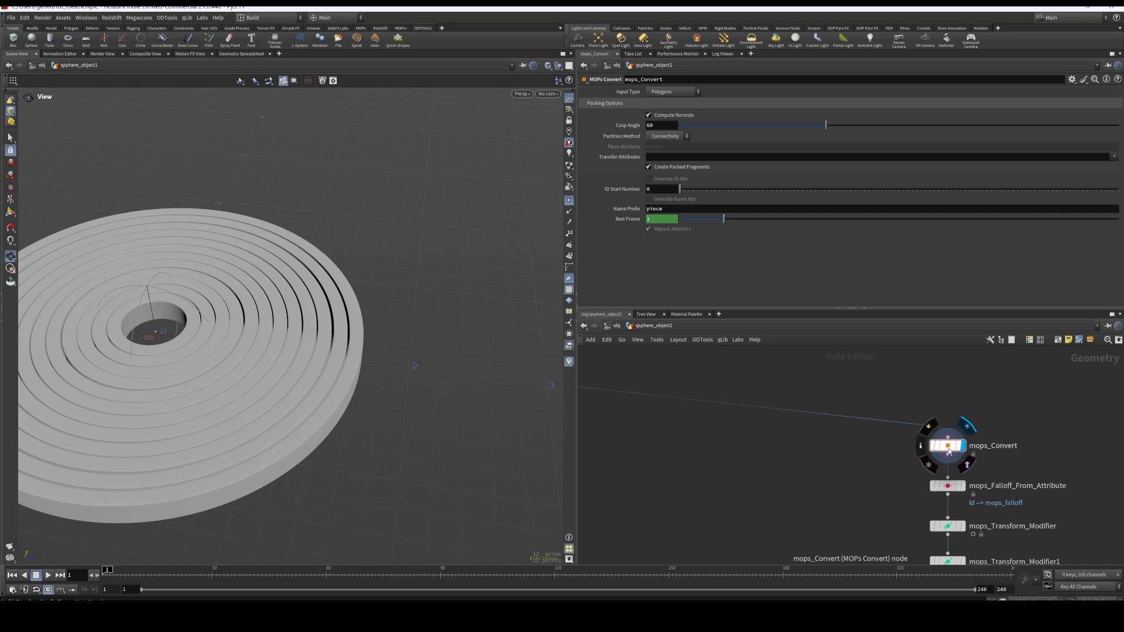
{"action": "left_click_drag", "start_coordinate": [946, 453], "coordinate": [946, 422]}
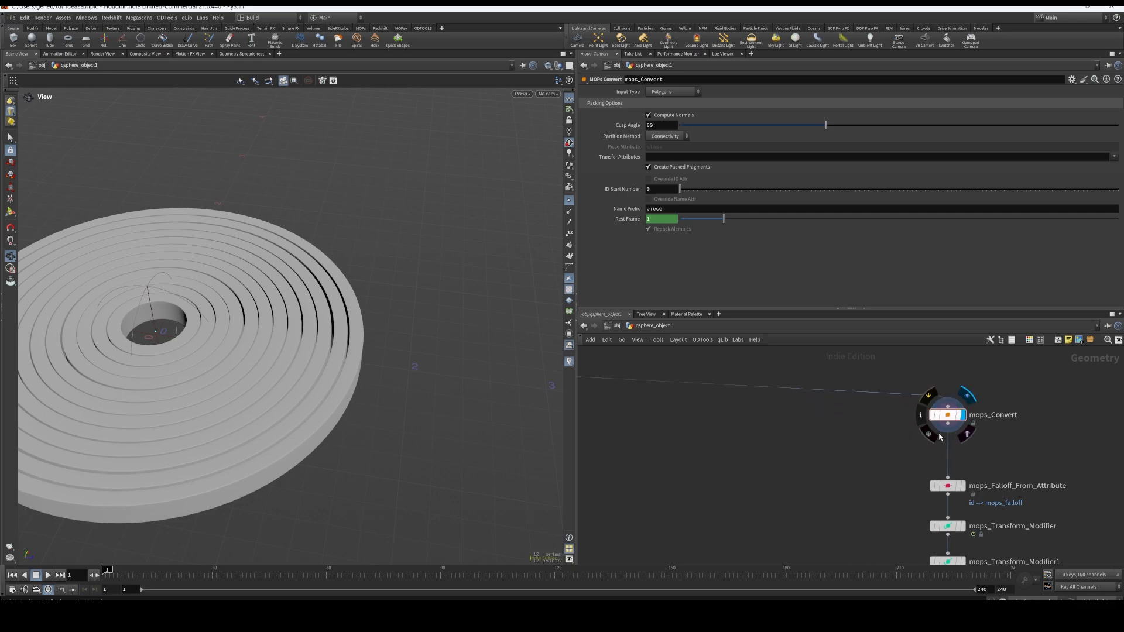
Display mops_Falloff_From_Attribute, and move the node aside to clear space between mops_Convert and mops_Transform_Modifier
{"action": "middle_click_drag", "start_coordinate": [923, 474], "coordinate": [909, 454]}
{"action": "left_click", "coordinate": [941, 467]}
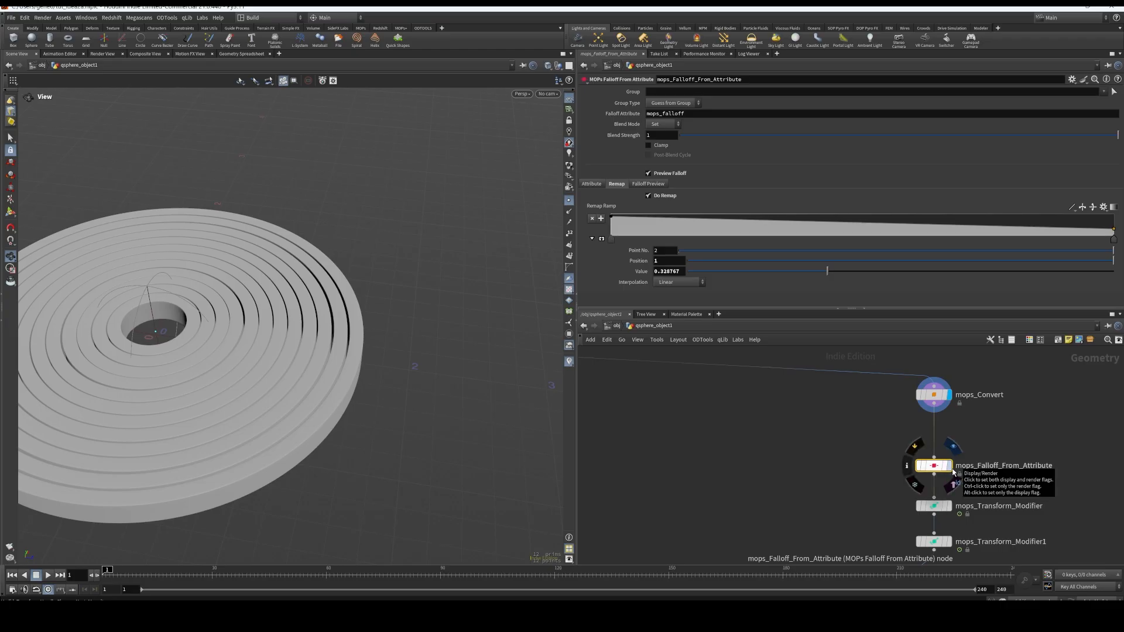
{"action": "left_click", "coordinate": [951, 470]}
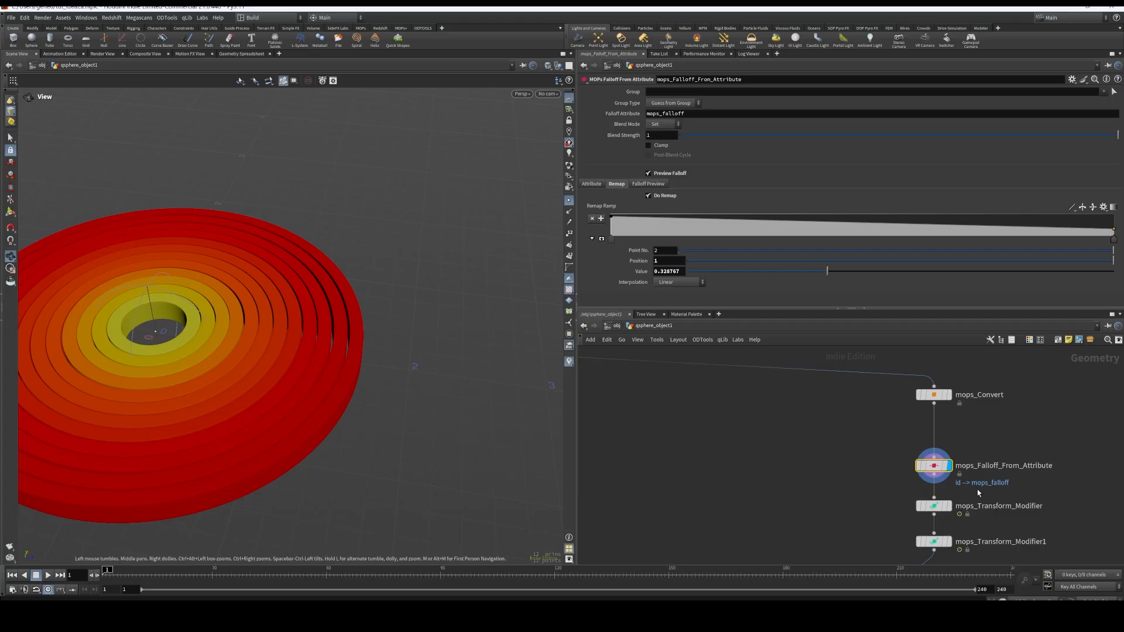
{"action": "mouse_move", "coordinate": [938, 470]}
{"action": "left_click_drag", "start_coordinate": [936, 465], "coordinate": [694, 431]}
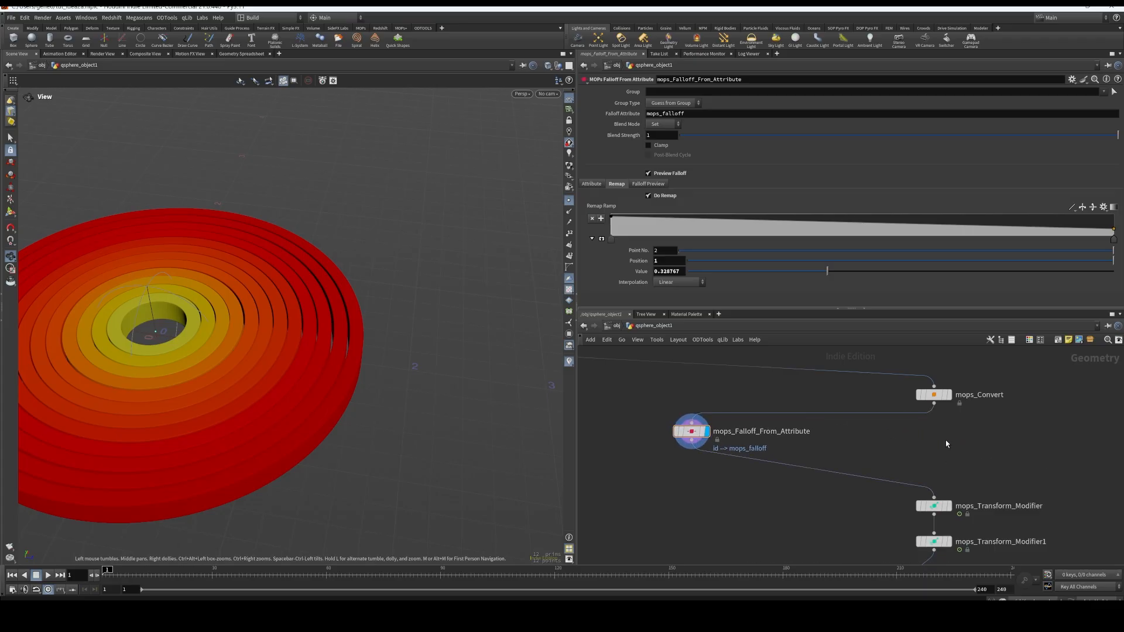
Add a new MOPs Falloff From Attribute node in the space between mops_Convert and mops_Transform_Modifier
{"action": "key", "text": "Tab"}
{"action": "type", "text": "mops"}
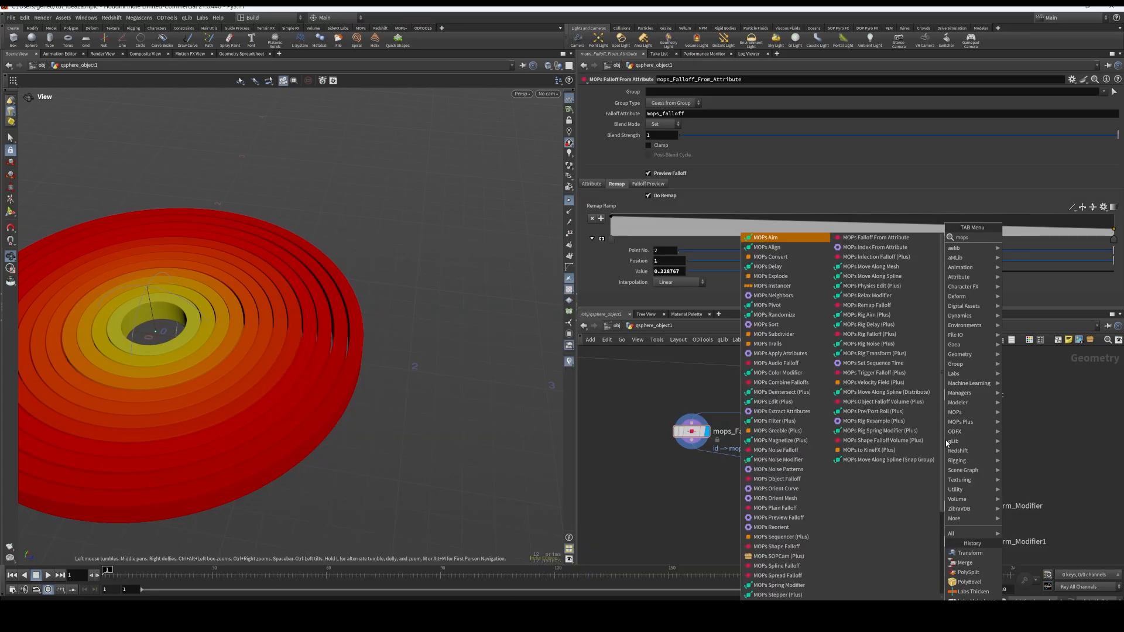
{"action": "type", "text": " att"}
{"action": "key", "text": "Down"}
{"action": "key", "text": "Down"}
{"action": "key", "text": "Down"}
{"action": "key", "text": "Down"}
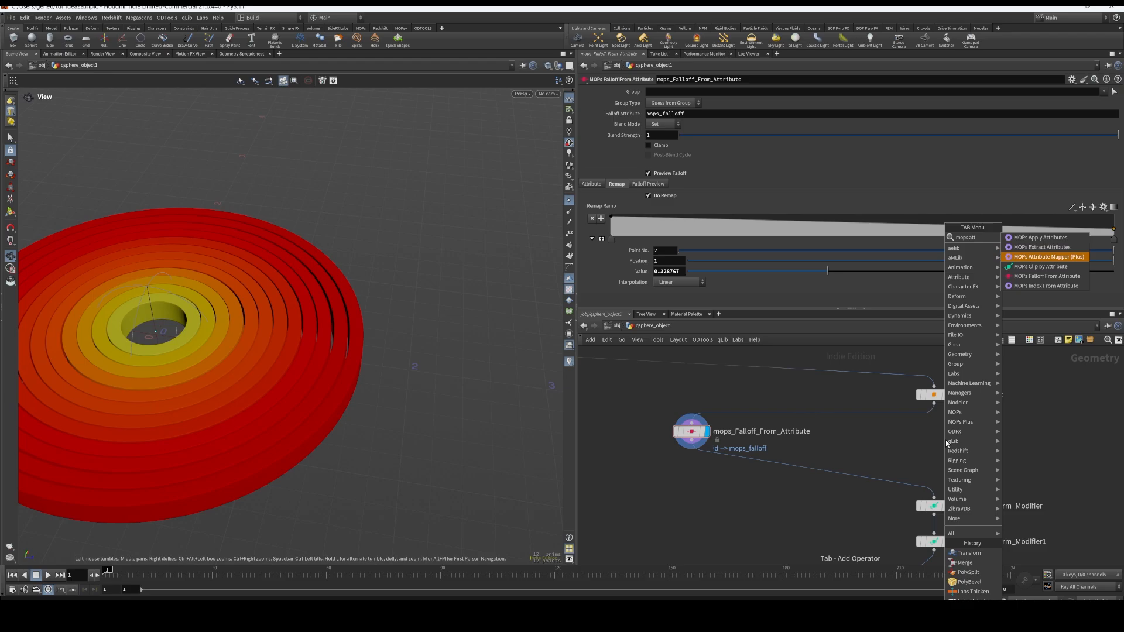
{"action": "key", "text": "Return"}
{"action": "left_click", "coordinate": [946, 443]}
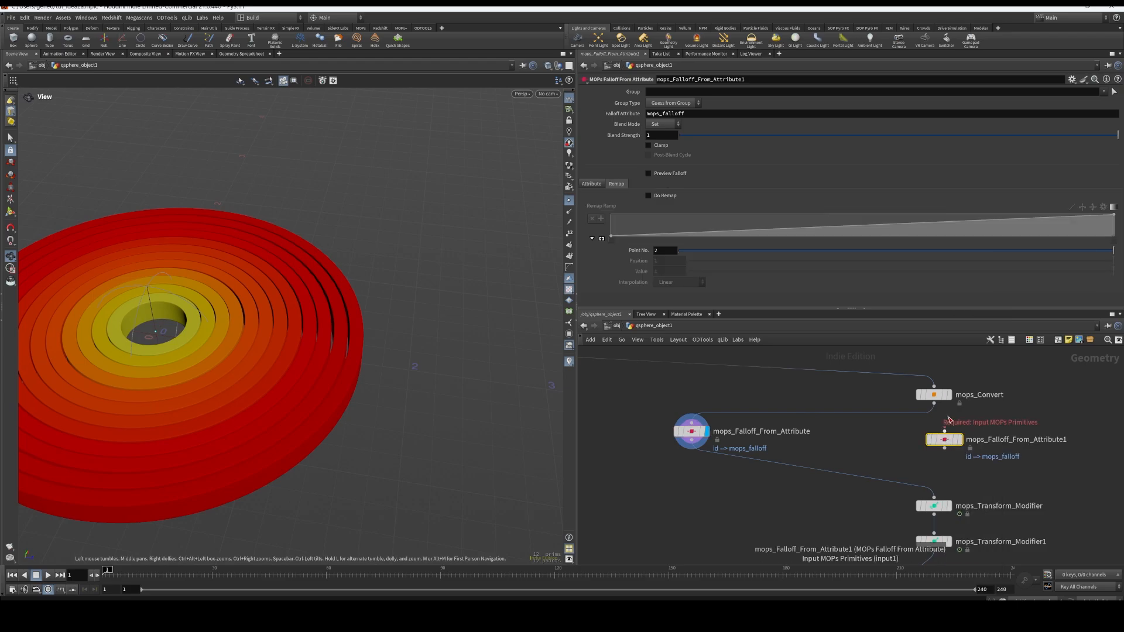
Wire mops_Falloff_From_Attribute1 between mops_Convert and mops_Transform_Modifier, and display it with Preview Falloff enabled
{"action": "left_click_drag", "start_coordinate": [946, 448], "coordinate": [933, 499]}
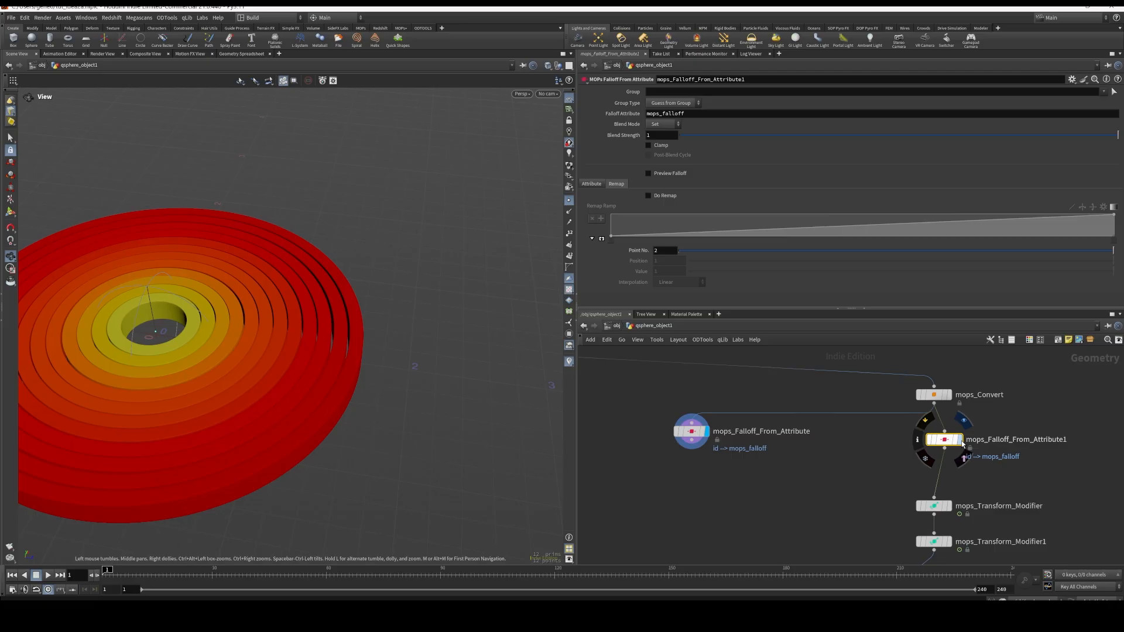
{"action": "left_click", "coordinate": [958, 439]}
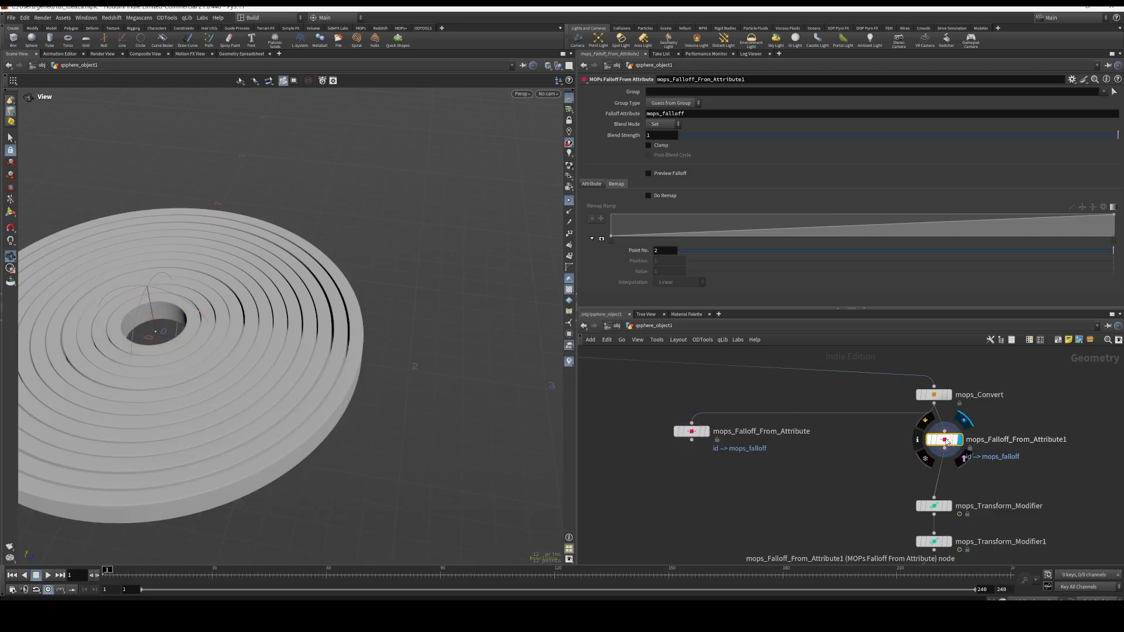
{"action": "left_click", "coordinate": [647, 173]}
{"action": "left_click_drag", "start_coordinate": [375, 351], "coordinate": [475, 339]}
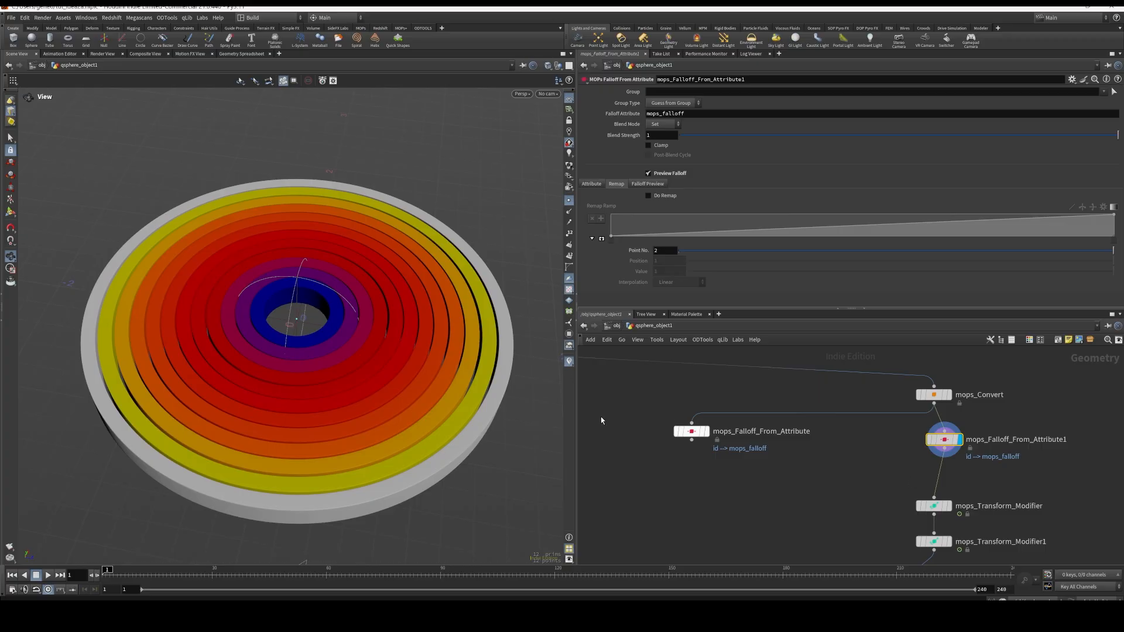
{"action": "mouse_move", "coordinate": [371, 338]}
{"action": "left_mouse_down"}
{"action": "mouse_move", "coordinate": [344, 331]}
{"action": "mouse_move", "coordinate": [370, 324]}
{"action": "left_mouse_up"}
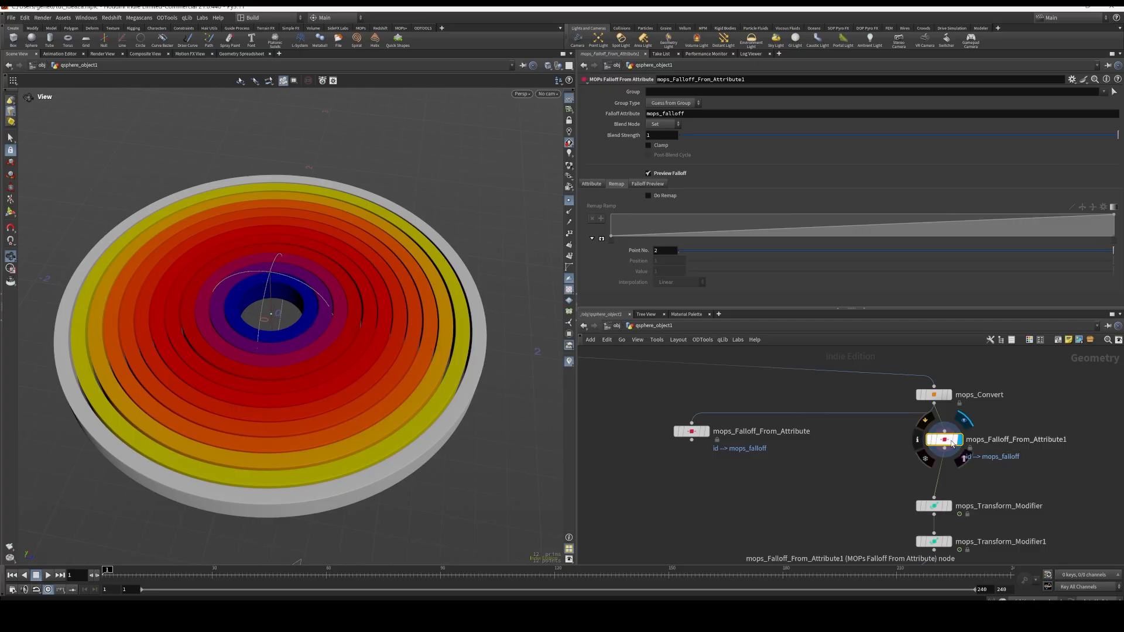
{"action": "left_click_drag", "start_coordinate": [949, 444], "coordinate": [948, 450]}
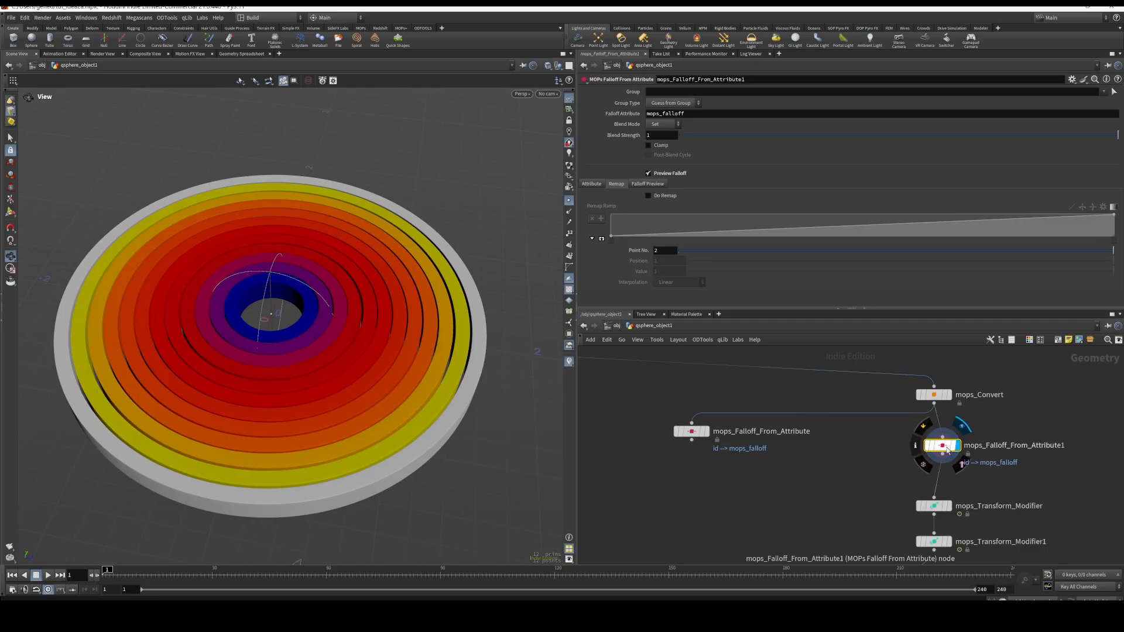
Enable Do Remap on mops_Falloff_From_Attribute1 and reverse the remap ramp so it falls linearly from 1 to 0
{"action": "left_click", "coordinate": [647, 195]}
{"action": "left_click", "coordinate": [592, 184]}
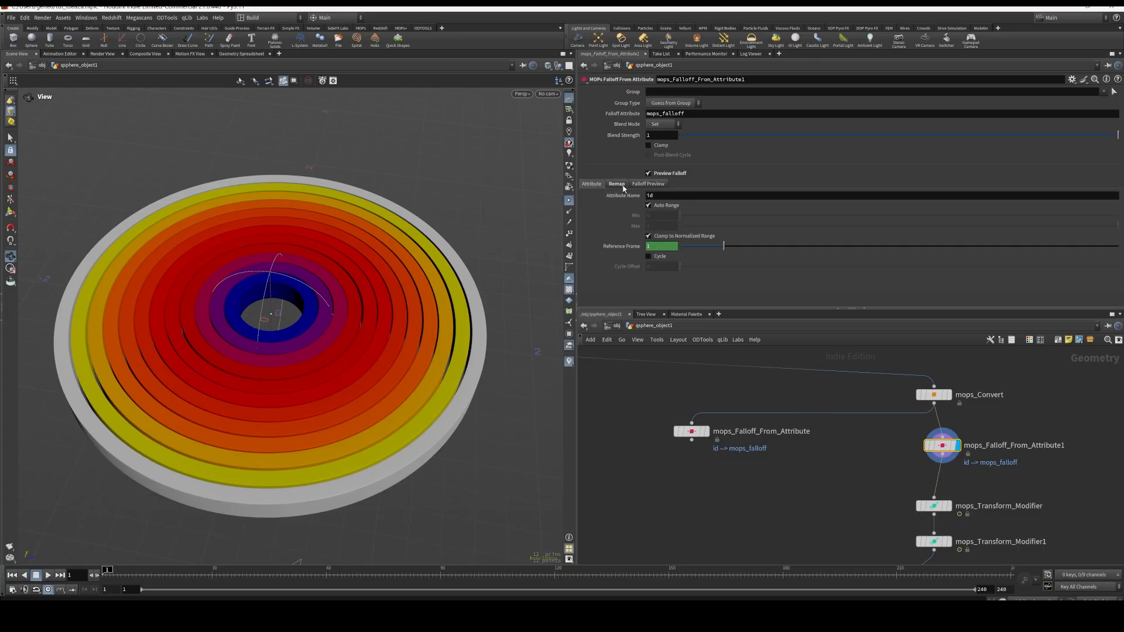
{"action": "left_click", "coordinate": [617, 184]}
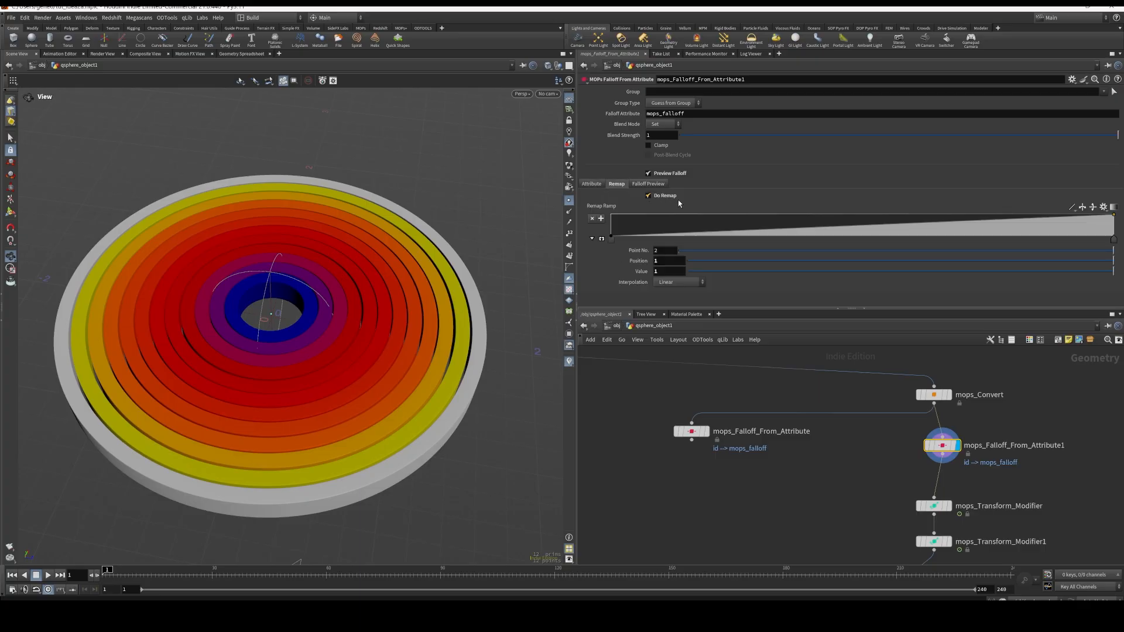
{"action": "left_click", "coordinate": [1092, 209]}
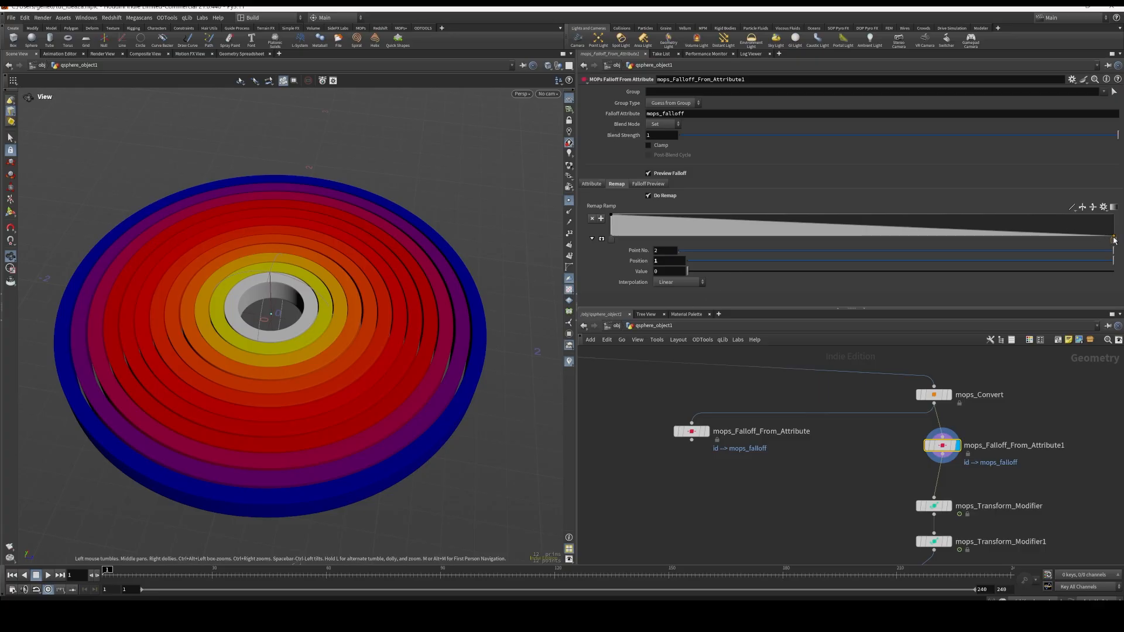
{"action": "left_click_drag", "start_coordinate": [1114, 237], "coordinate": [1114, 238]}
{"action": "middle_click_drag", "start_coordinate": [1005, 493], "coordinate": [972, 465]}
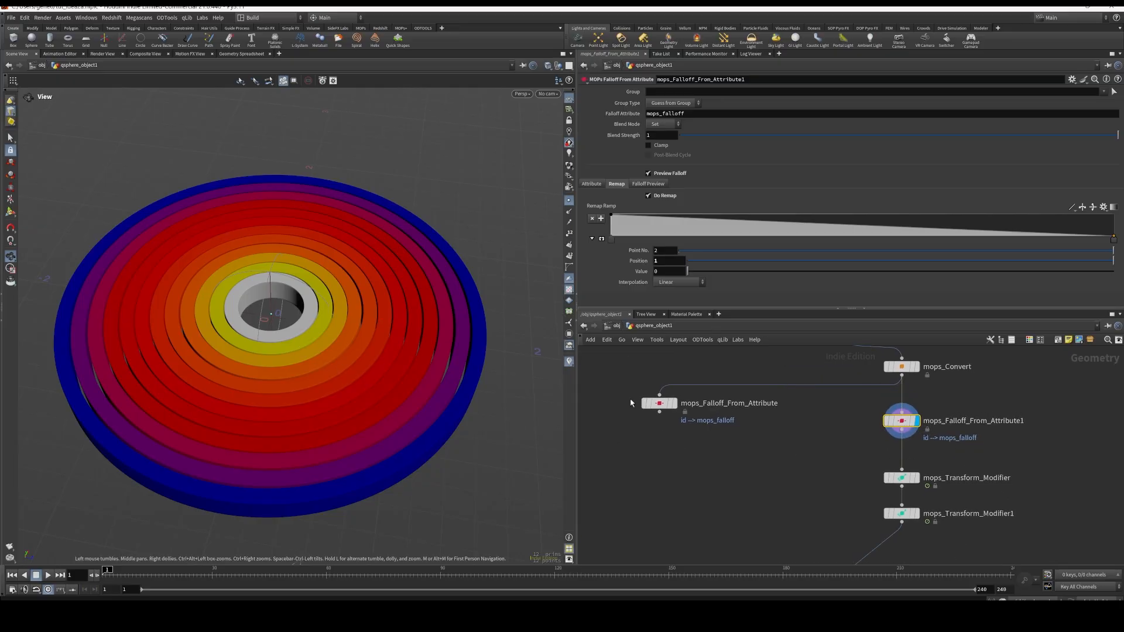
Display mops_Transform_Modifier and show its parameters
{"action": "mouse_move", "coordinate": [918, 480]}
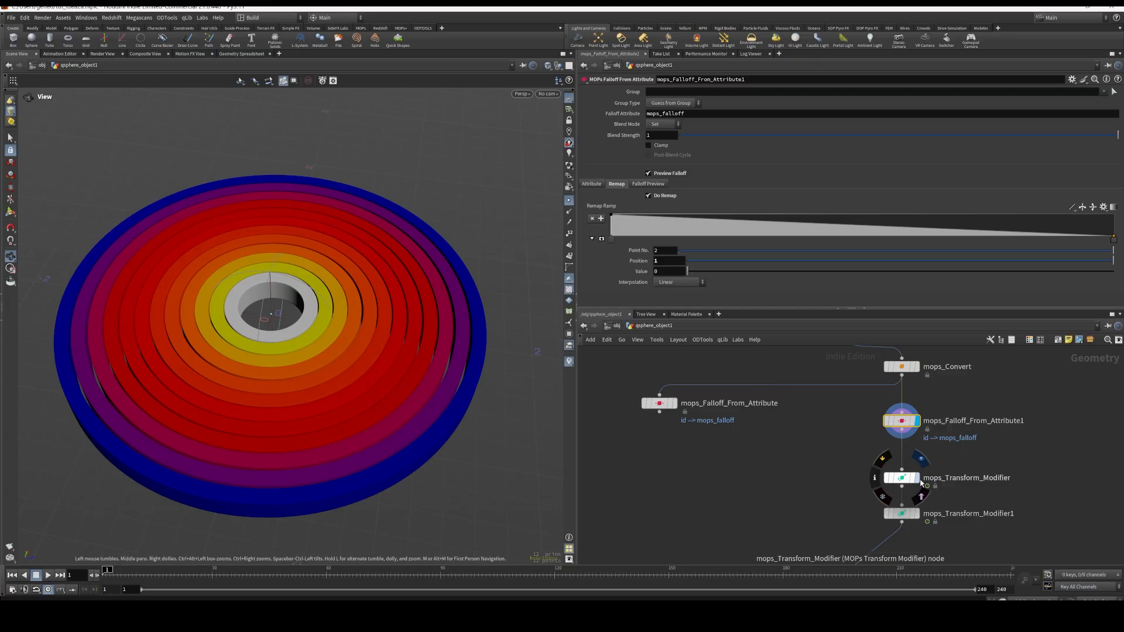
{"action": "left_click", "coordinate": [920, 458]}
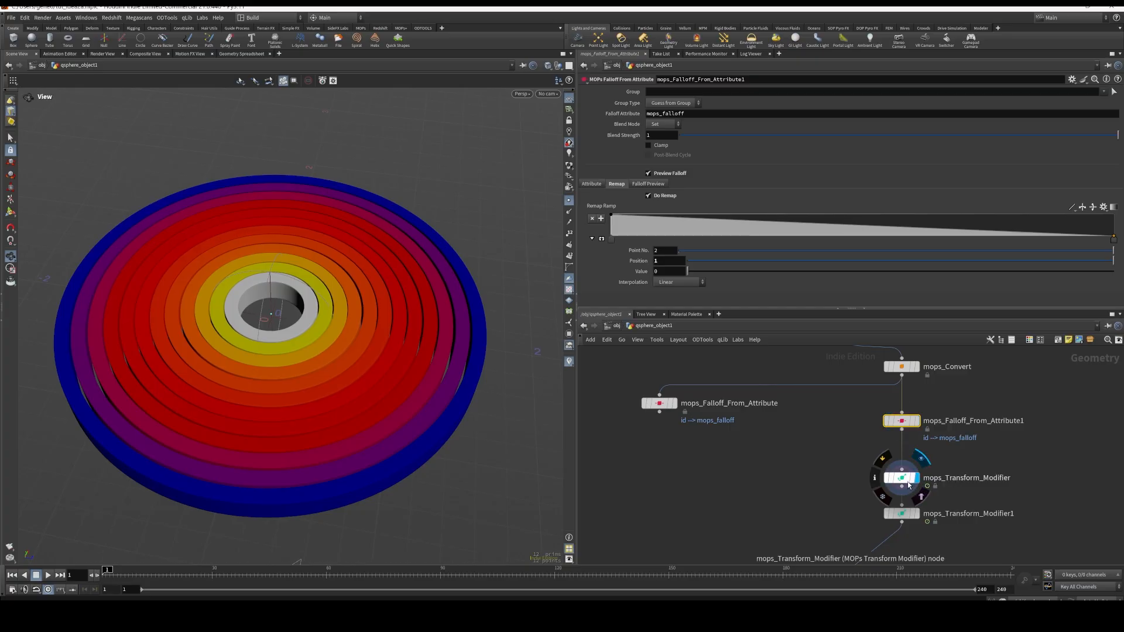
{"action": "left_click", "coordinate": [905, 478]}
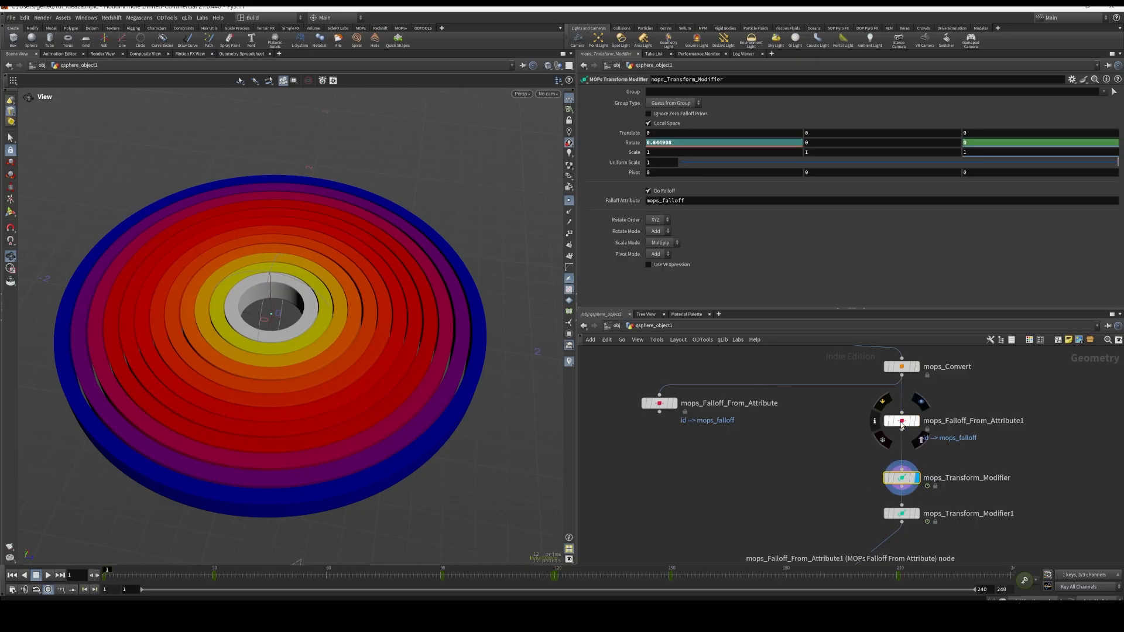
{"action": "left_click", "coordinate": [900, 425]}
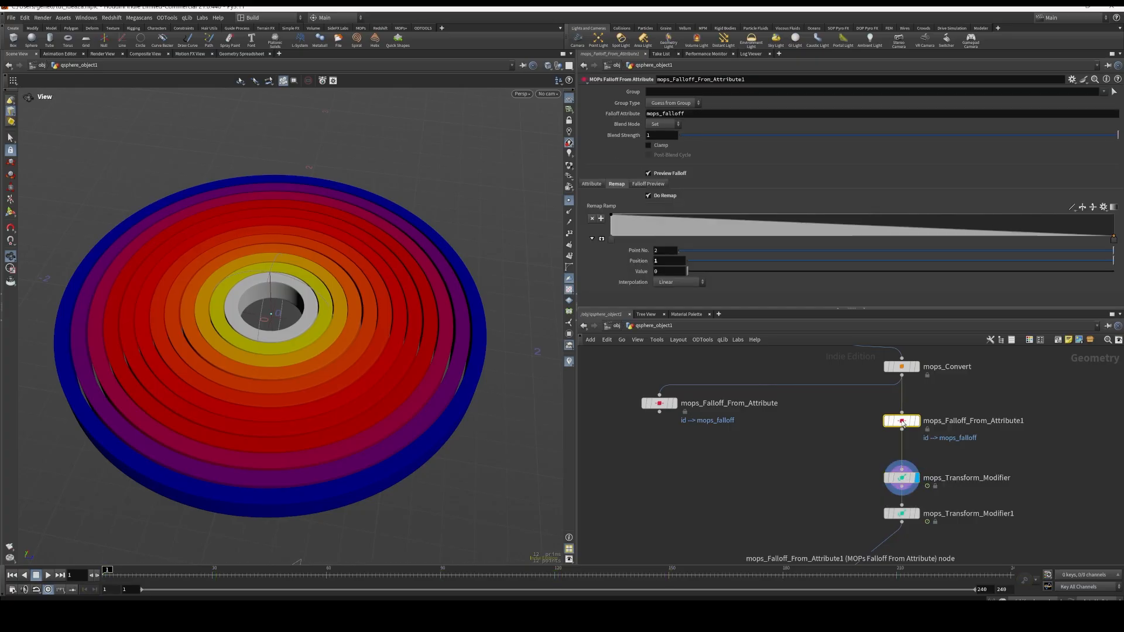
{"action": "left_click", "coordinate": [909, 480]}
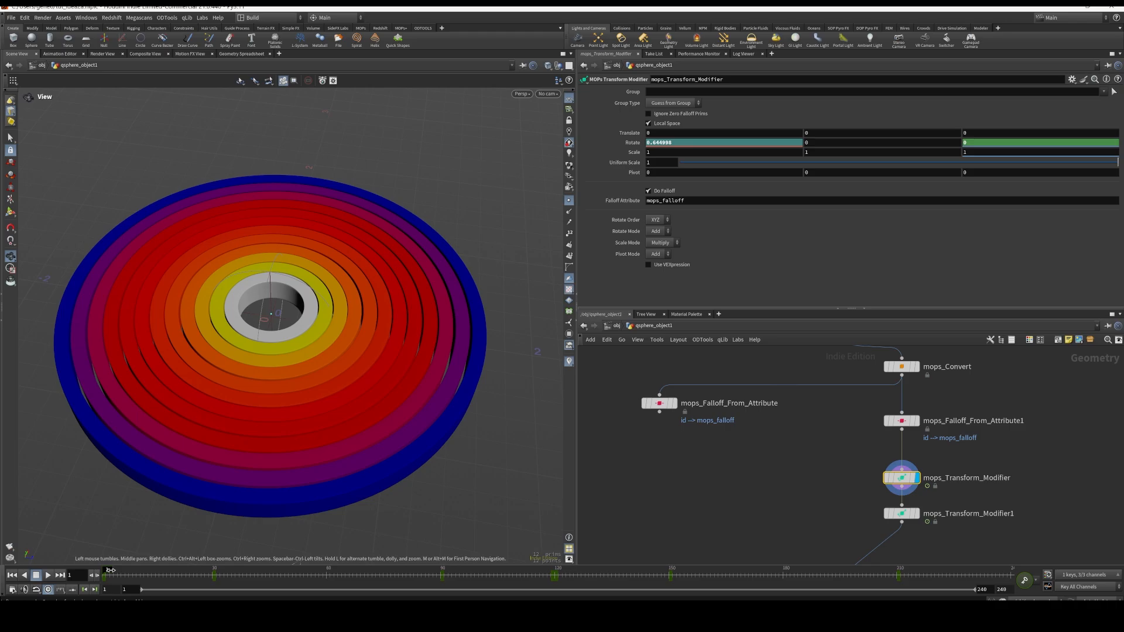
Temporarily bypass mops_Falloff_From_Attribute1 to compare the rings without it, and re-enable the node
{"action": "mouse_move", "coordinate": [109, 570]}
{"action": "left_mouse_down"}
{"action": "mouse_move", "coordinate": [179, 582]}
{"action": "mouse_move", "coordinate": [105, 574]}
{"action": "left_mouse_up"}
{"action": "left_click", "coordinate": [886, 421]}
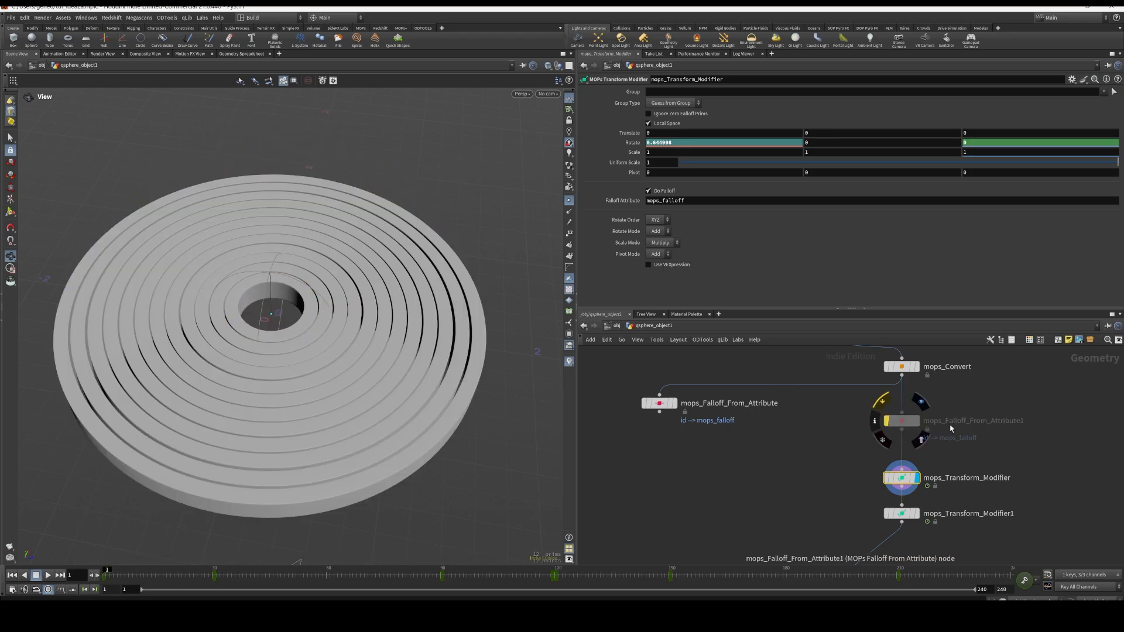
{"action": "left_click", "coordinate": [886, 421]}
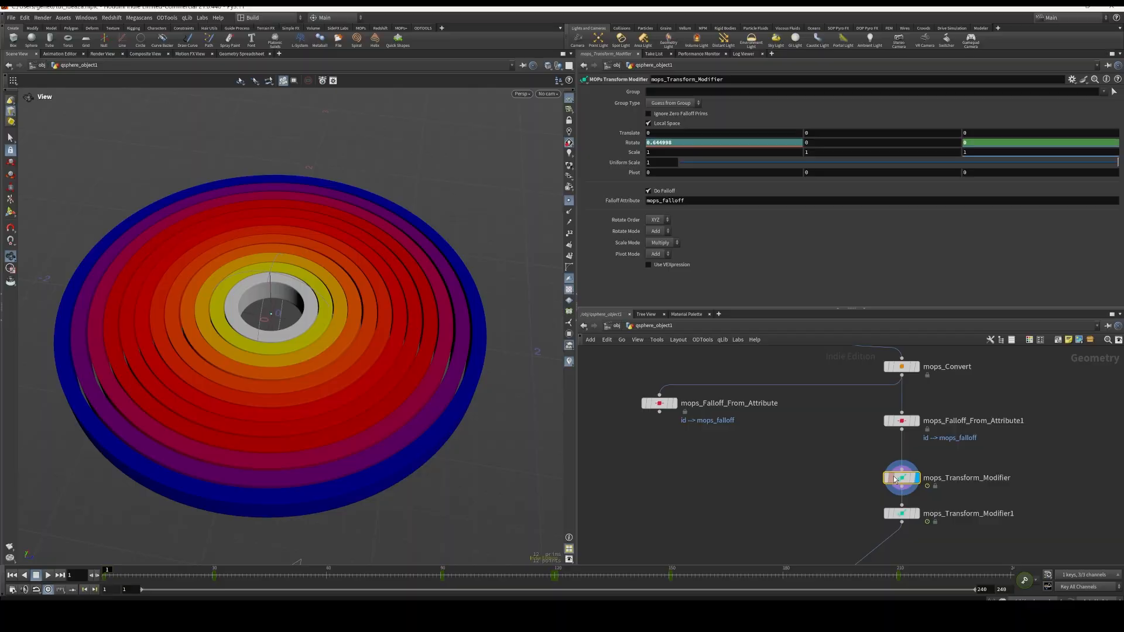
Disable Do Falloff on mops_Transform_Modifier and nudge the node slightly up in the network
{"action": "left_click", "coordinate": [649, 193]}
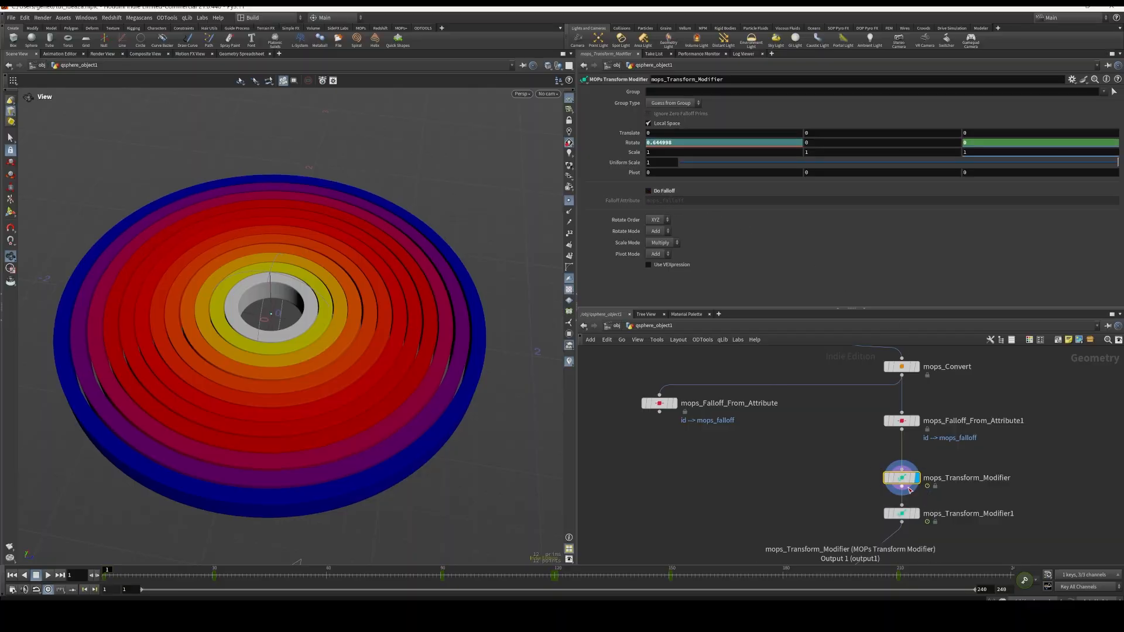
{"action": "mouse_move", "coordinate": [908, 481]}
{"action": "left_click_drag", "start_coordinate": [907, 480], "coordinate": [908, 475]}
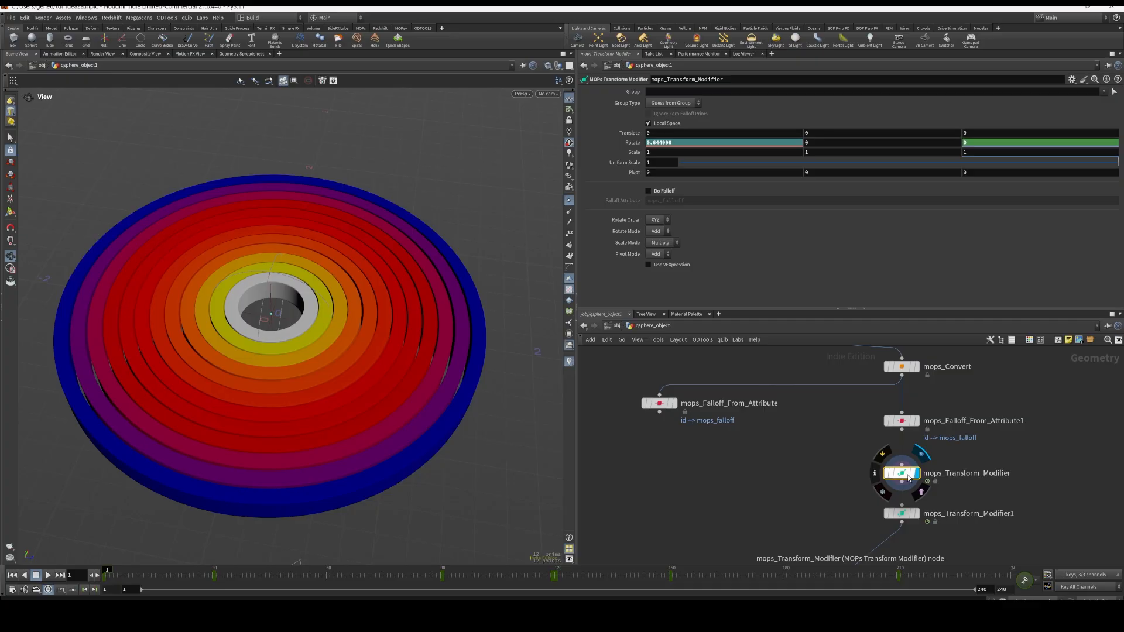
{"action": "key", "text": "Tab"}
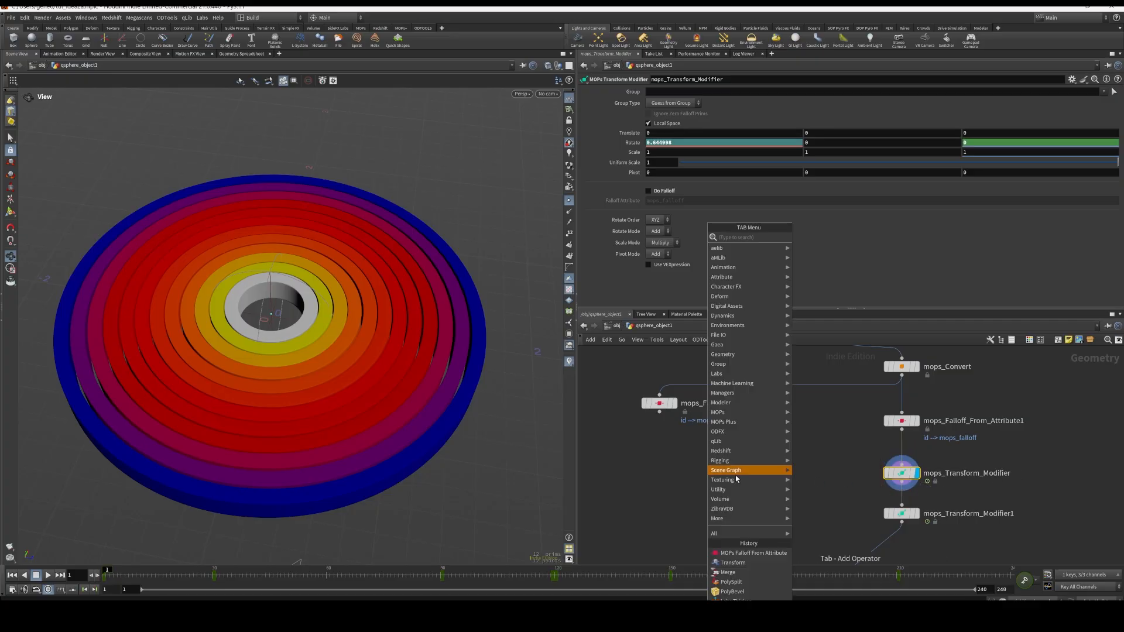
{"action": "key", "text": "Escape"}
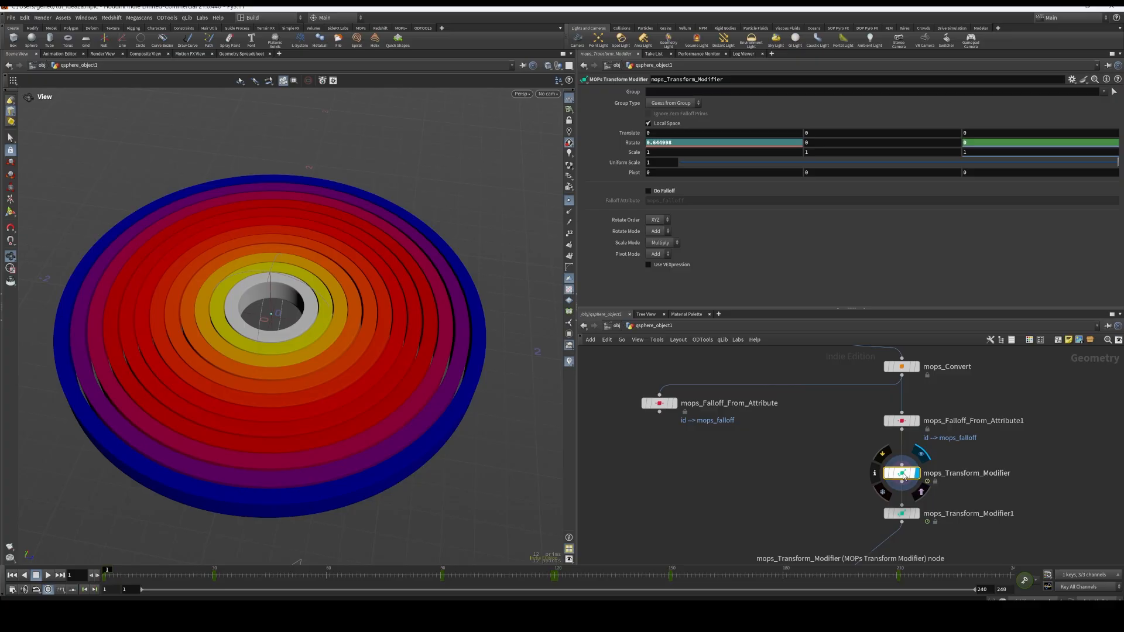
Examine the rotated rings from several angles at frame 4, and return the timeline to frame 1
{"action": "mouse_move", "coordinate": [109, 568]}
{"action": "left_mouse_down"}
{"action": "mouse_move", "coordinate": [175, 570]}
{"action": "mouse_move", "coordinate": [116, 573]}
{"action": "left_mouse_up"}
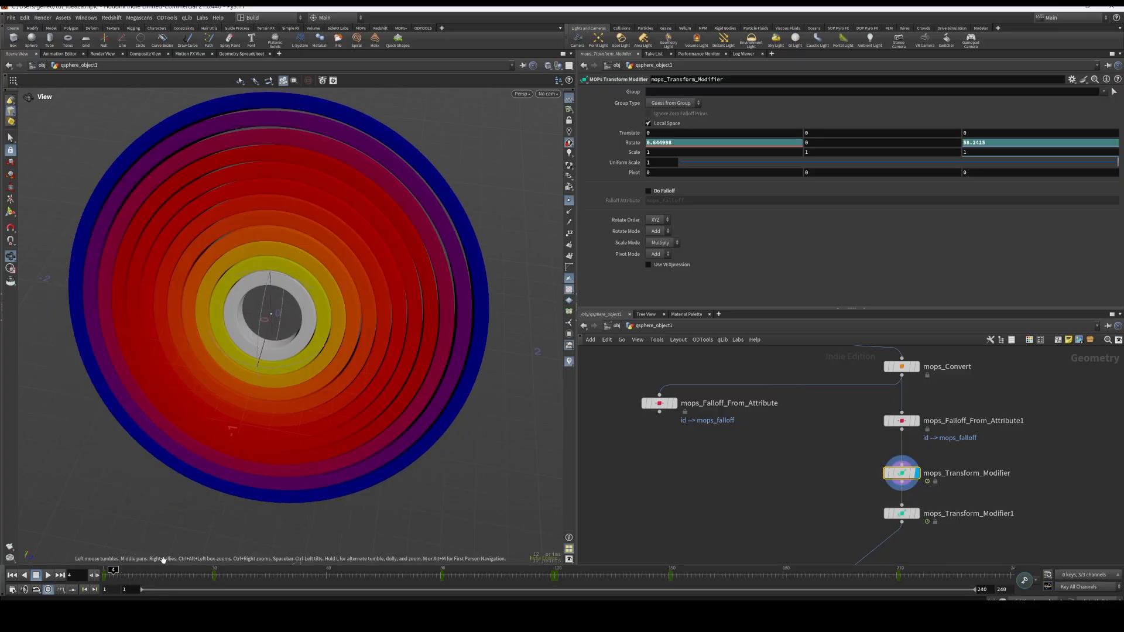
{"action": "right_click_drag", "start_coordinate": [457, 422], "coordinate": [452, 471]}
{"action": "left_click_drag", "start_coordinate": [451, 472], "coordinate": [446, 397]}
{"action": "middle_click_drag", "start_coordinate": [446, 396], "coordinate": [389, 342]}
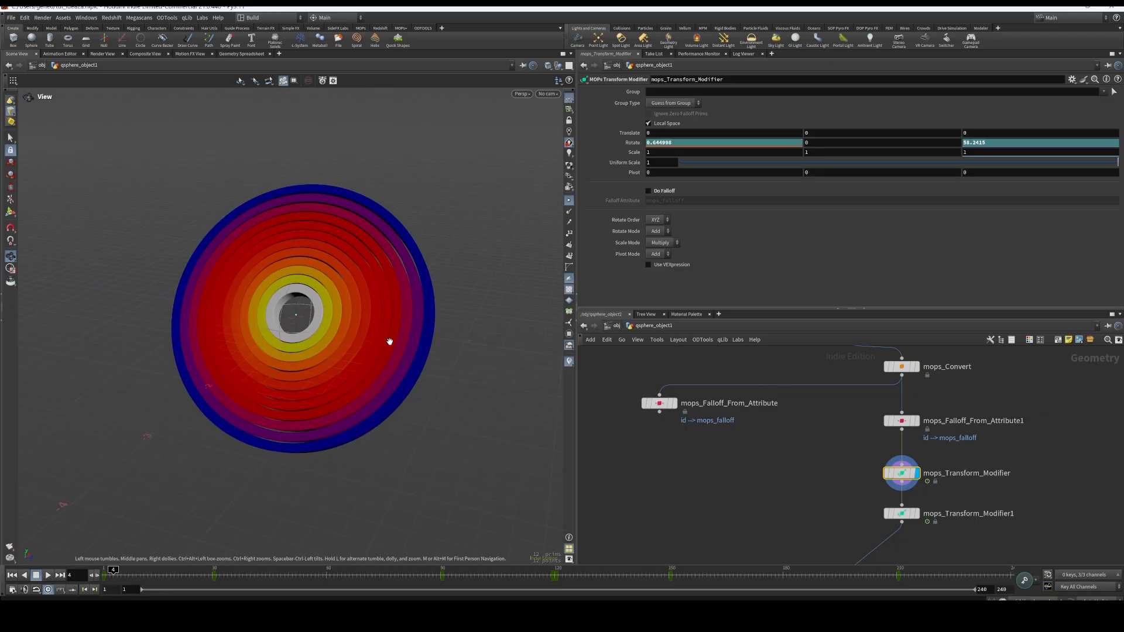
{"action": "right_click_drag", "start_coordinate": [389, 341], "coordinate": [421, 387]}
{"action": "left_click_drag", "start_coordinate": [404, 403], "coordinate": [439, 396]}
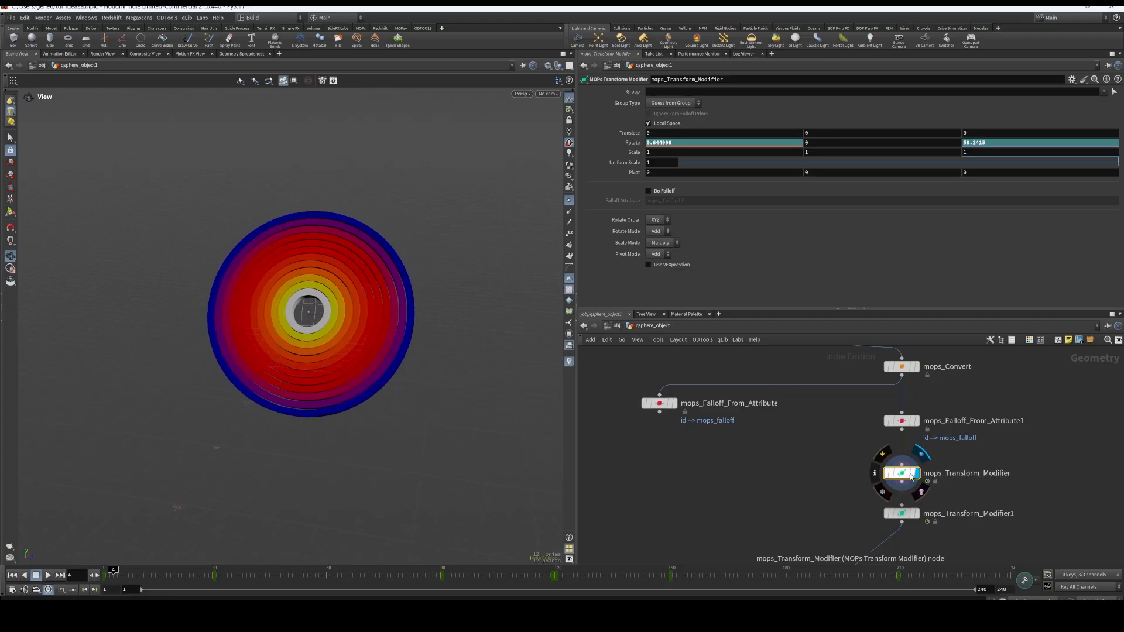
{"action": "left_click_drag", "start_coordinate": [896, 472], "coordinate": [897, 464]}
{"action": "left_click_drag", "start_coordinate": [117, 574], "coordinate": [101, 574]}
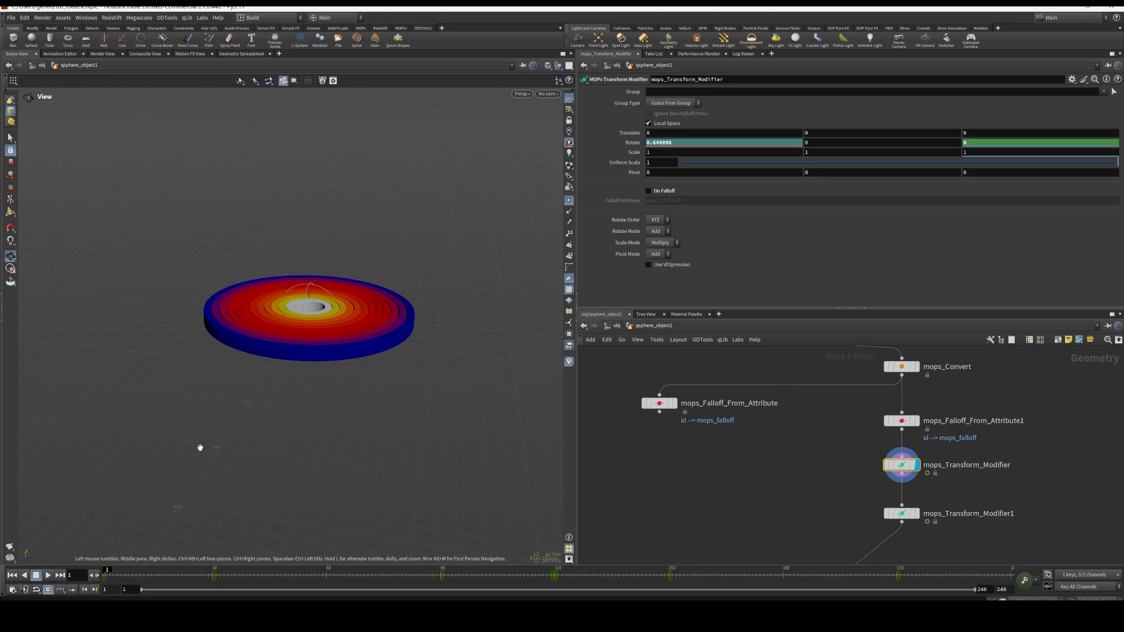
Scrub the animation from frame 1 to frame 30 to examine how the whole disc rotates
{"action": "left_click_drag", "start_coordinate": [295, 450], "coordinate": [151, 451]}
{"action": "middle_click_drag", "start_coordinate": [254, 453], "coordinate": [146, 471]}
{"action": "left_click_drag", "start_coordinate": [258, 484], "coordinate": [350, 445]}
{"action": "scroll", "coordinate": [350, 445], "scroll_direction": "up", "scroll_amount": 3}
{"action": "left_click_drag", "start_coordinate": [164, 515], "coordinate": [173, 533]}
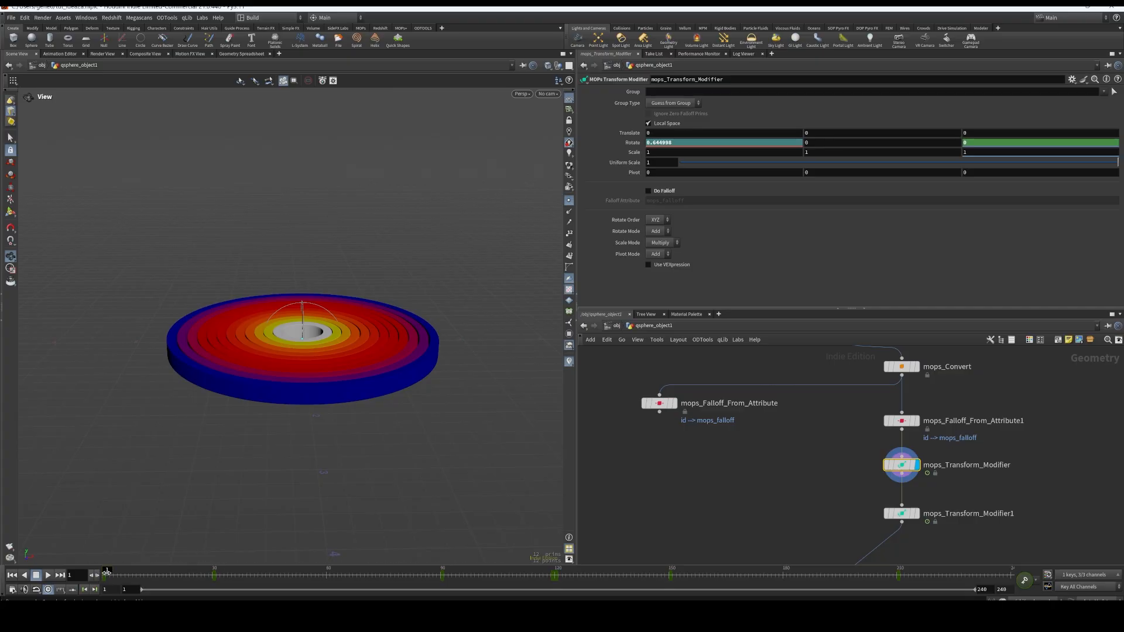
{"action": "left_click_drag", "start_coordinate": [106, 572], "coordinate": [224, 577]}
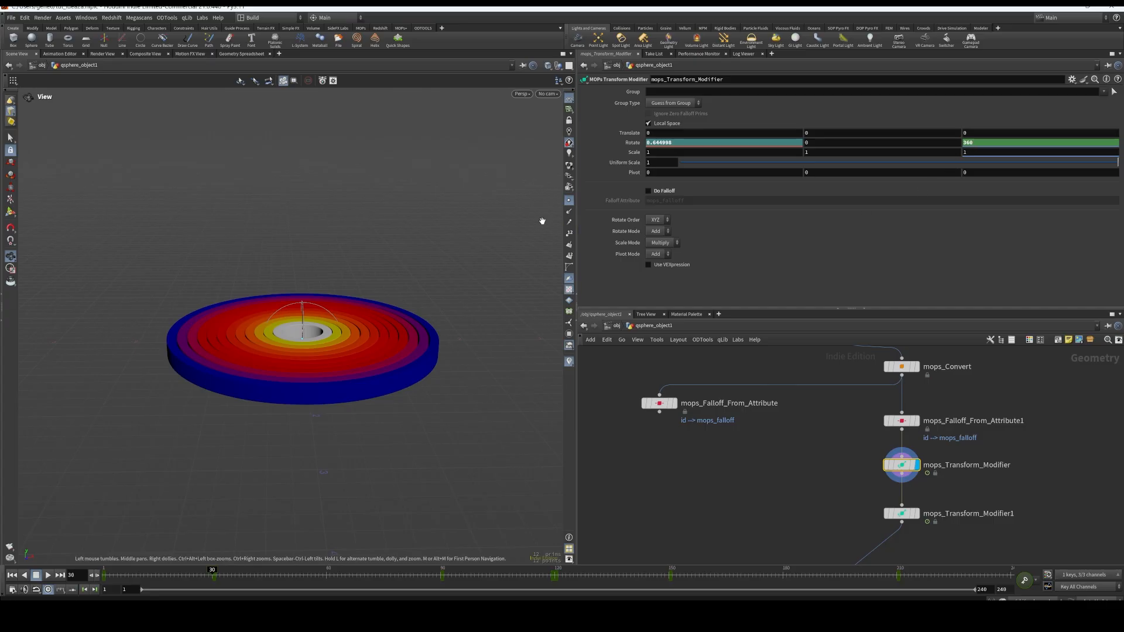
{"action": "mouse_move", "coordinate": [212, 571]}
{"action": "left_mouse_down"}
{"action": "mouse_move", "coordinate": [107, 569]}
{"action": "mouse_move", "coordinate": [214, 576]}
{"action": "left_mouse_up"}
Try keyframing mops_Transform_Modifier's Translate Y at frame 30, and undo that keyframe
{"action": "left_click", "coordinate": [836, 133], "text": "alt"}
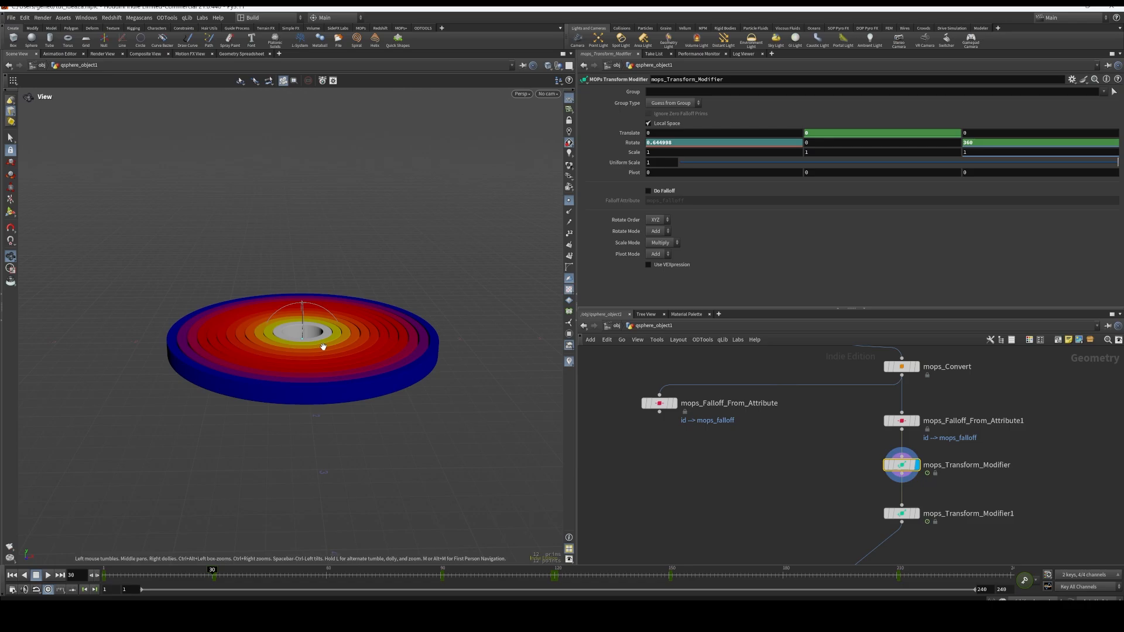
{"action": "left_click_drag", "start_coordinate": [442, 326], "coordinate": [413, 299], "text": "alt"}
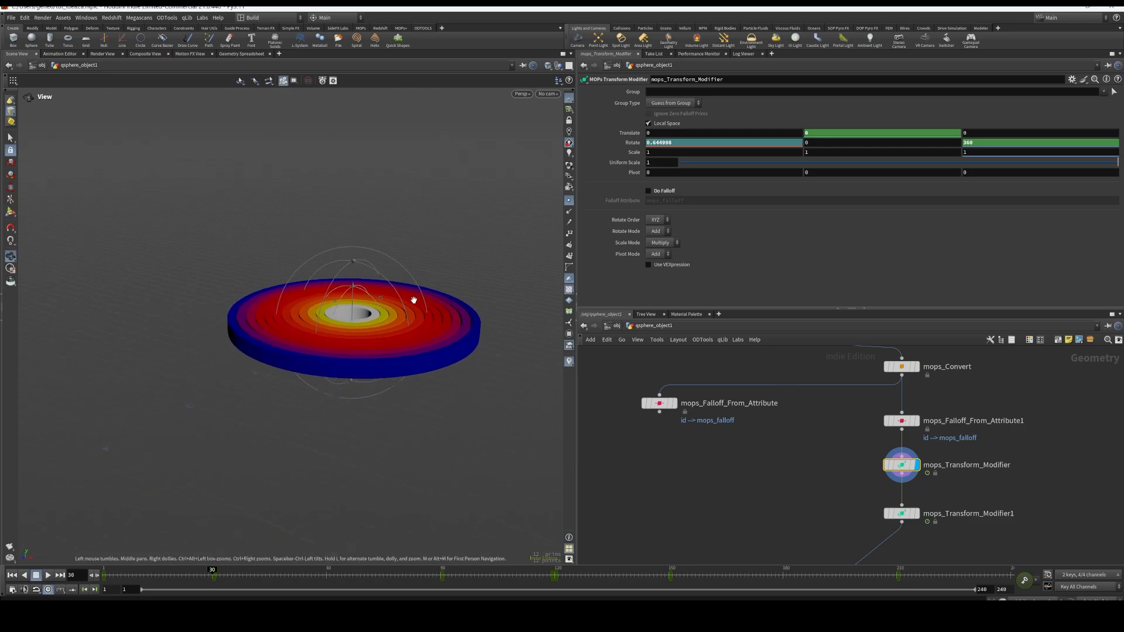
{"action": "left_click", "coordinate": [242, 575]}
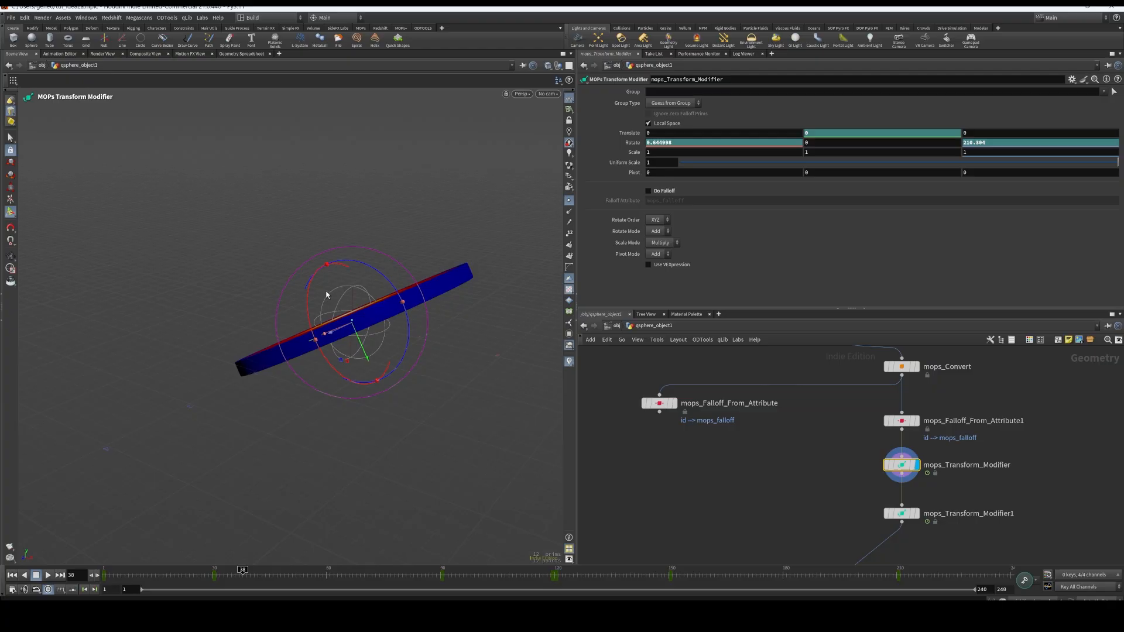
{"action": "left_click_drag", "start_coordinate": [313, 313], "coordinate": [403, 179]}
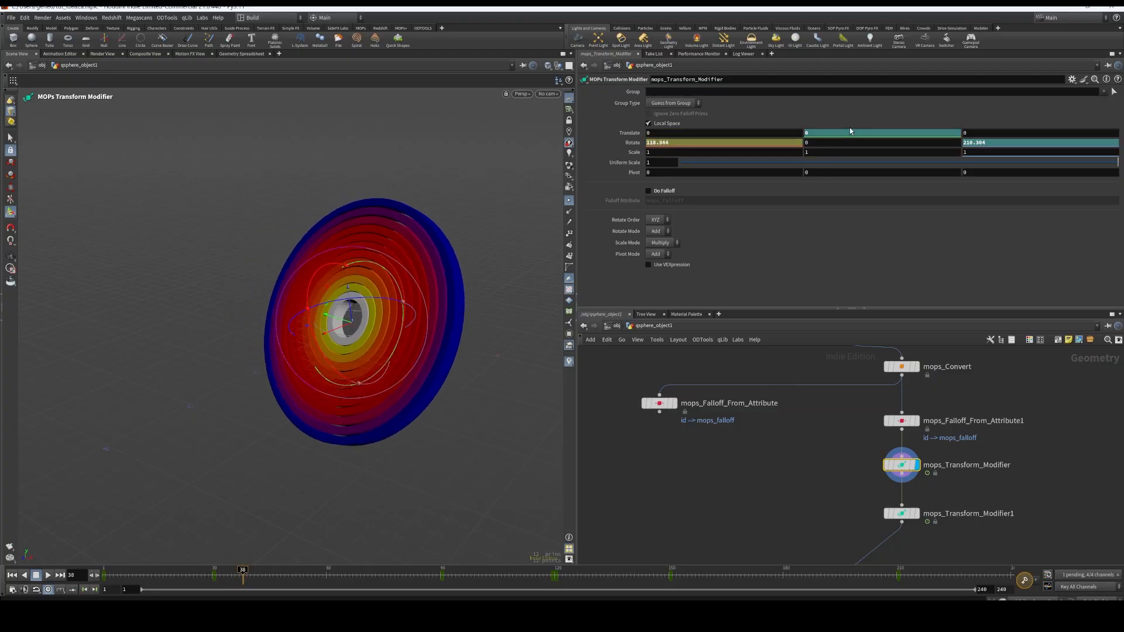
{"action": "left_click", "coordinate": [848, 133], "text": "alt"}
{"action": "left_click_drag", "start_coordinate": [242, 571], "coordinate": [187, 557]}
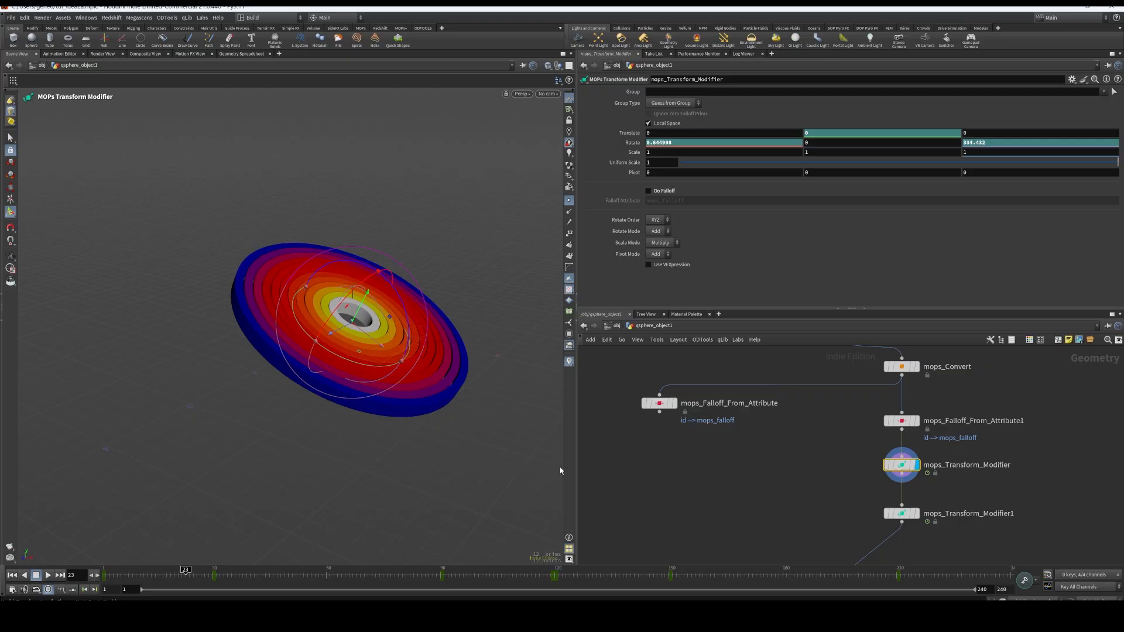
{"action": "key", "text": "ctrl+z"}
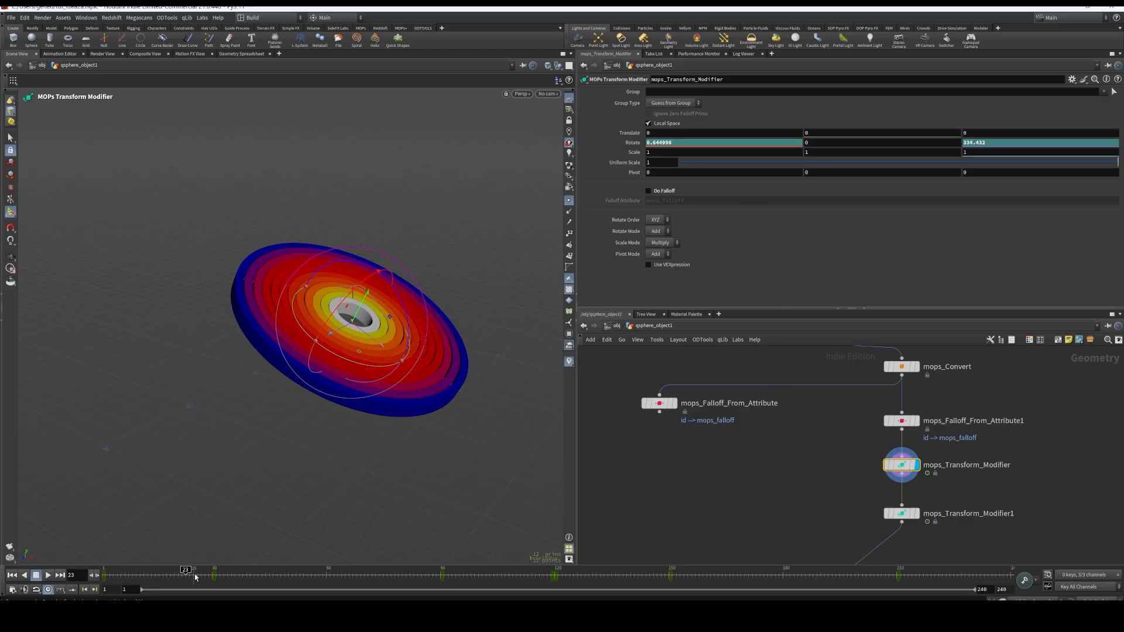
Try animating mops_Transform_Modifier's Translate Y with a keyframe at frame 1 and a raised disc keyed at frame 33, and undo it
{"action": "left_click_drag", "start_coordinate": [195, 577], "coordinate": [106, 573]}
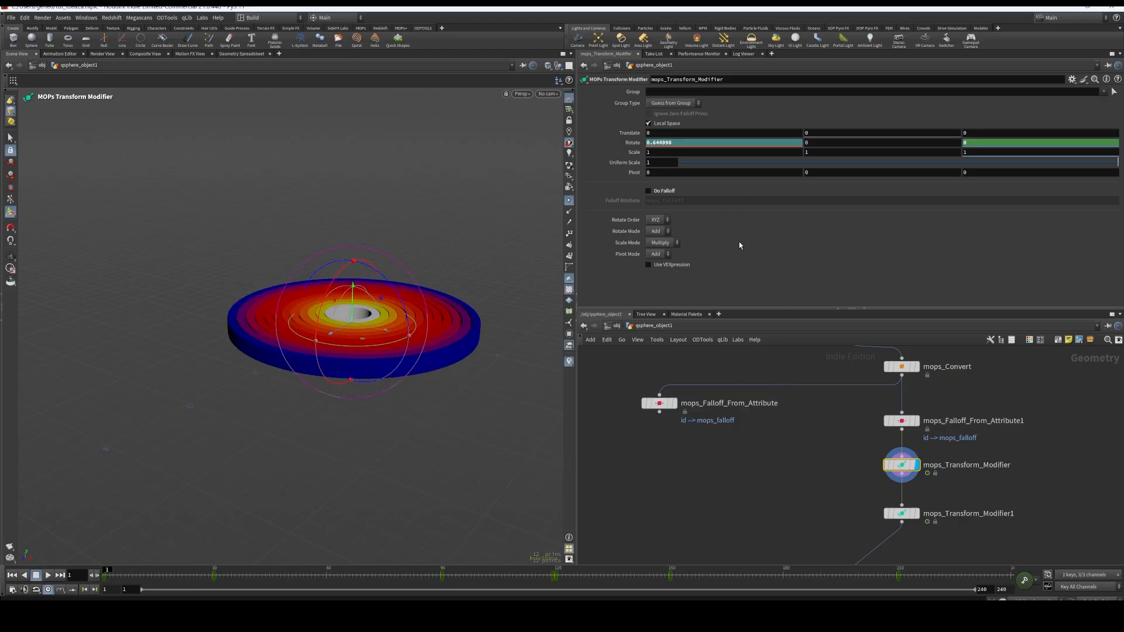
{"action": "left_click", "coordinate": [855, 135], "text": "alt"}
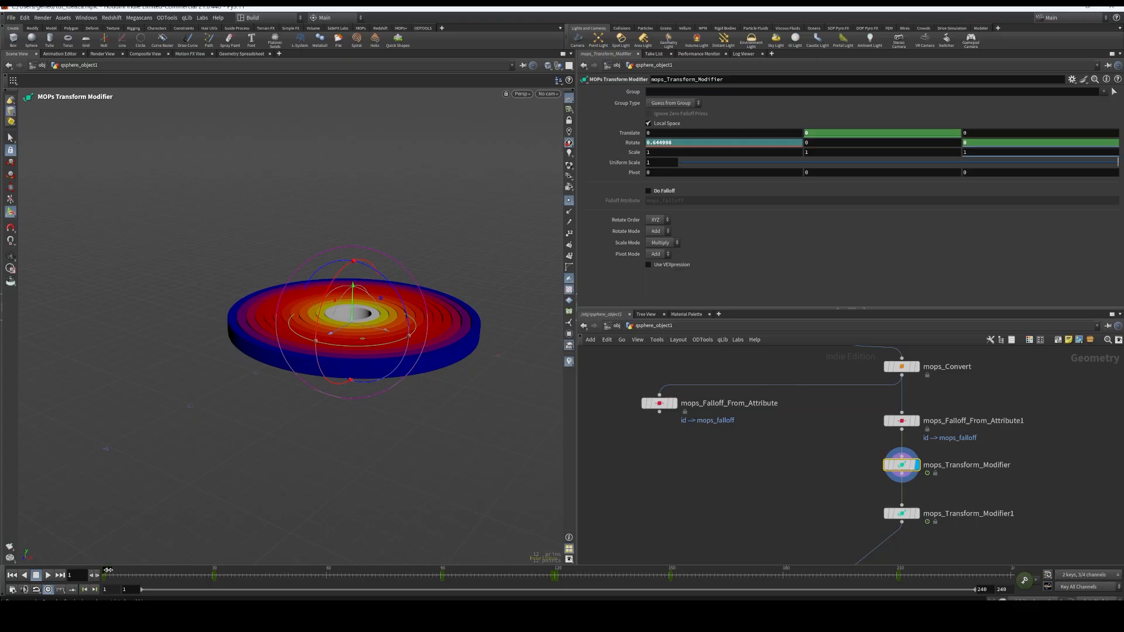
{"action": "left_click_drag", "start_coordinate": [108, 571], "coordinate": [223, 572]}
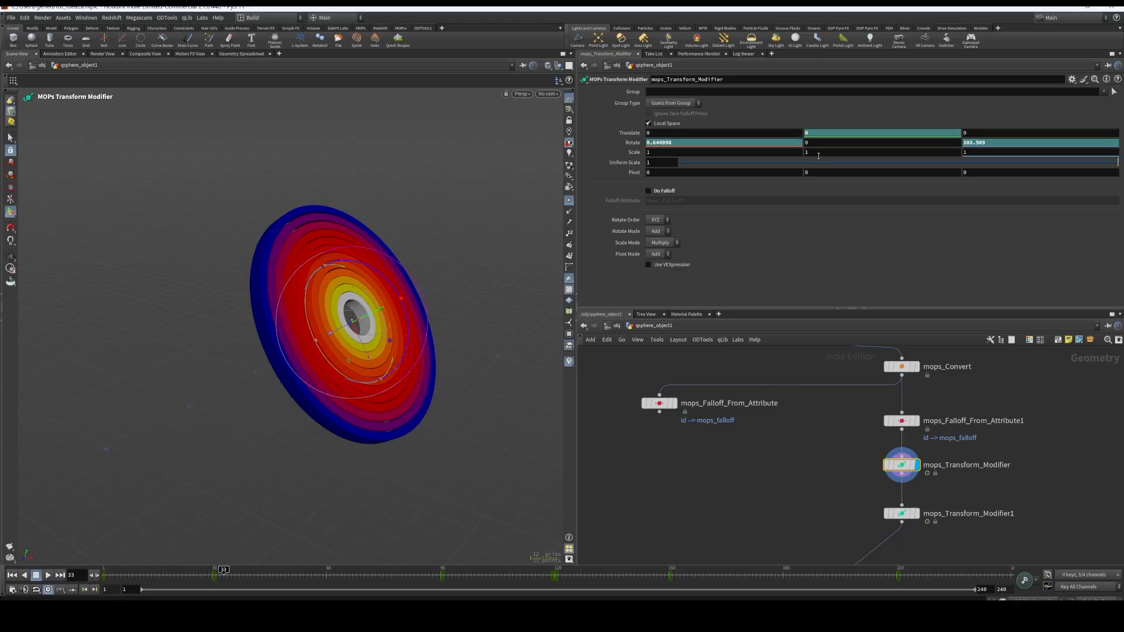
{"action": "left_click_drag", "start_coordinate": [526, 331], "coordinate": [517, 307], "text": "alt"}
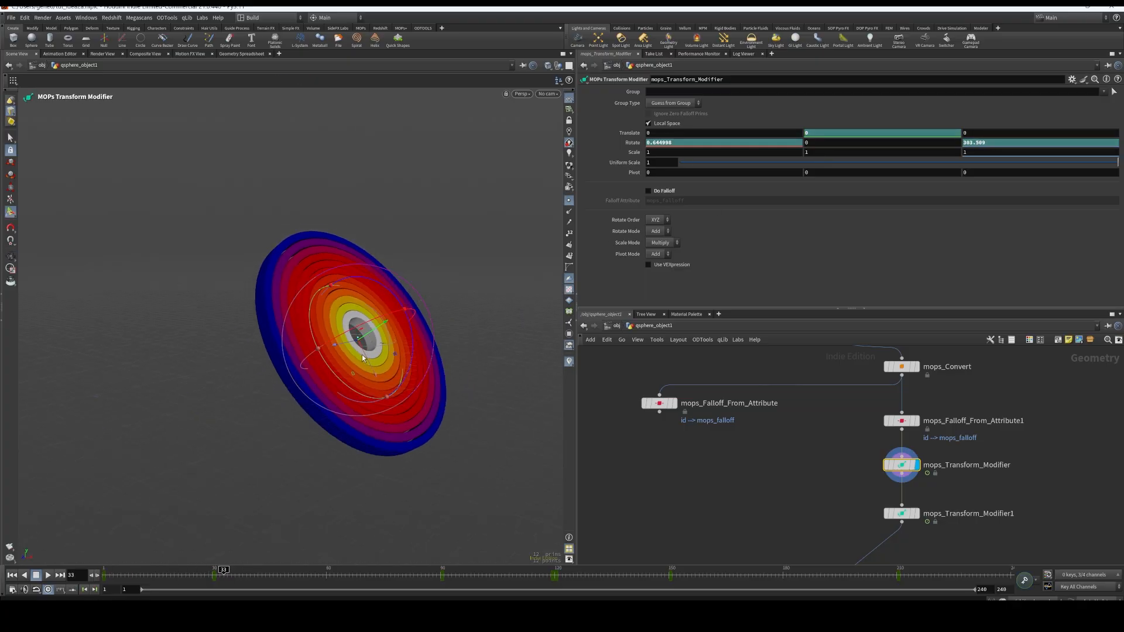
{"action": "left_click_drag", "start_coordinate": [368, 335], "coordinate": [381, 195]}
{"action": "left_click", "coordinate": [836, 132], "text": "alt"}
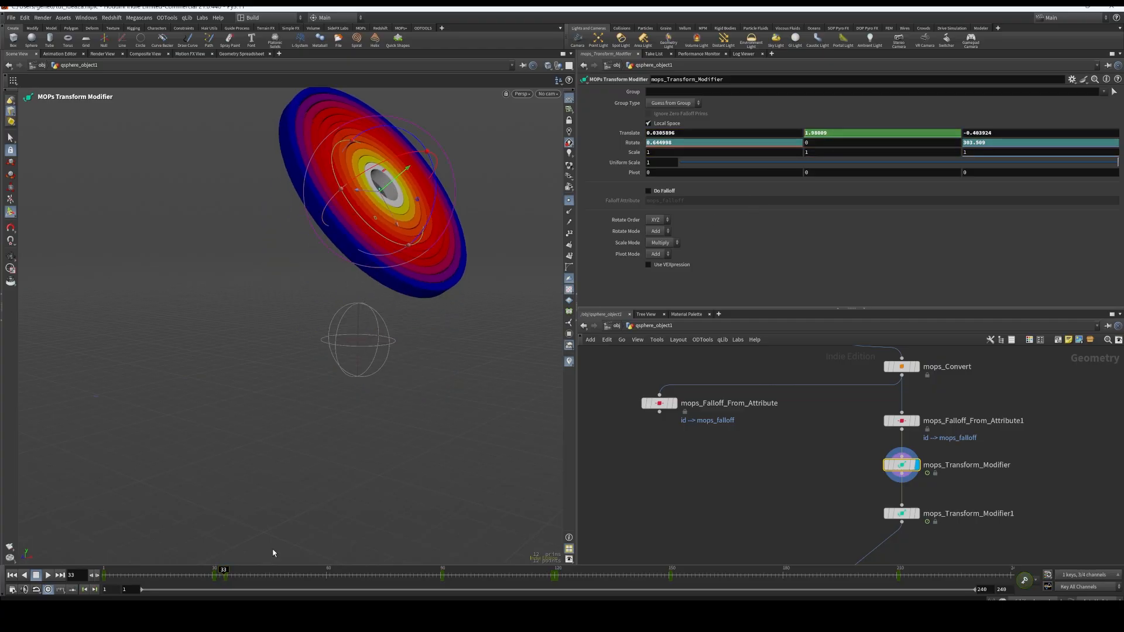
{"action": "left_click_drag", "start_coordinate": [220, 574], "coordinate": [296, 557]}
{"action": "key", "text": "ctrl+z"}
{"action": "key", "text": "ctrl+z"}
{"action": "key", "text": "ctrl+z"}
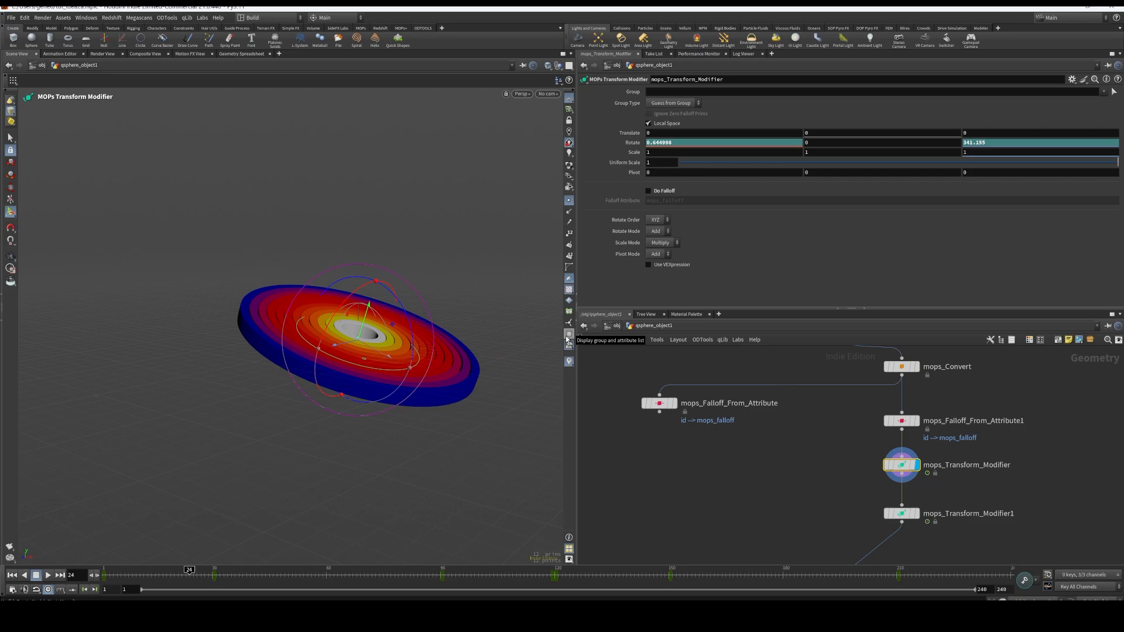
Scrub through the rotation keyframes at frames 30, 90, 120 and 211 to examine the whole disc's motion, and return to frame 1
{"action": "left_click_drag", "start_coordinate": [189, 570], "coordinate": [211, 575]}
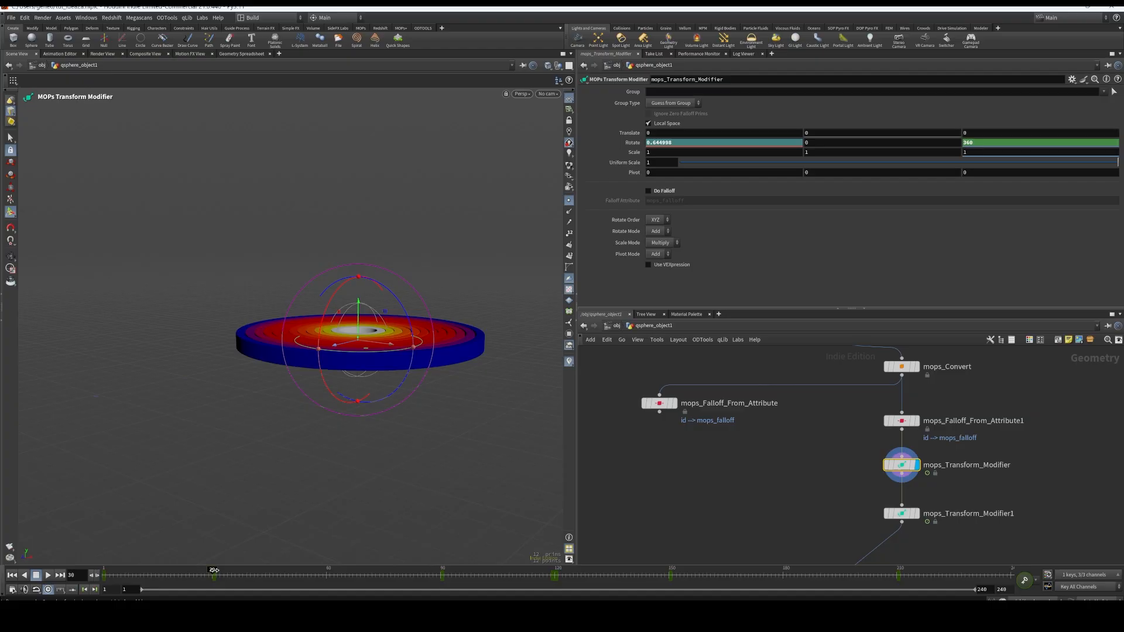
{"action": "left_click_drag", "start_coordinate": [214, 569], "coordinate": [443, 581]}
{"action": "left_click_drag", "start_coordinate": [411, 487], "coordinate": [425, 507], "text": "alt"}
{"action": "mouse_move", "coordinate": [441, 570]}
{"action": "left_mouse_down"}
{"action": "mouse_move", "coordinate": [69, 552]}
{"action": "mouse_move", "coordinate": [244, 556]}
{"action": "mouse_move", "coordinate": [112, 573]}
{"action": "mouse_move", "coordinate": [444, 585]}
{"action": "left_mouse_up"}
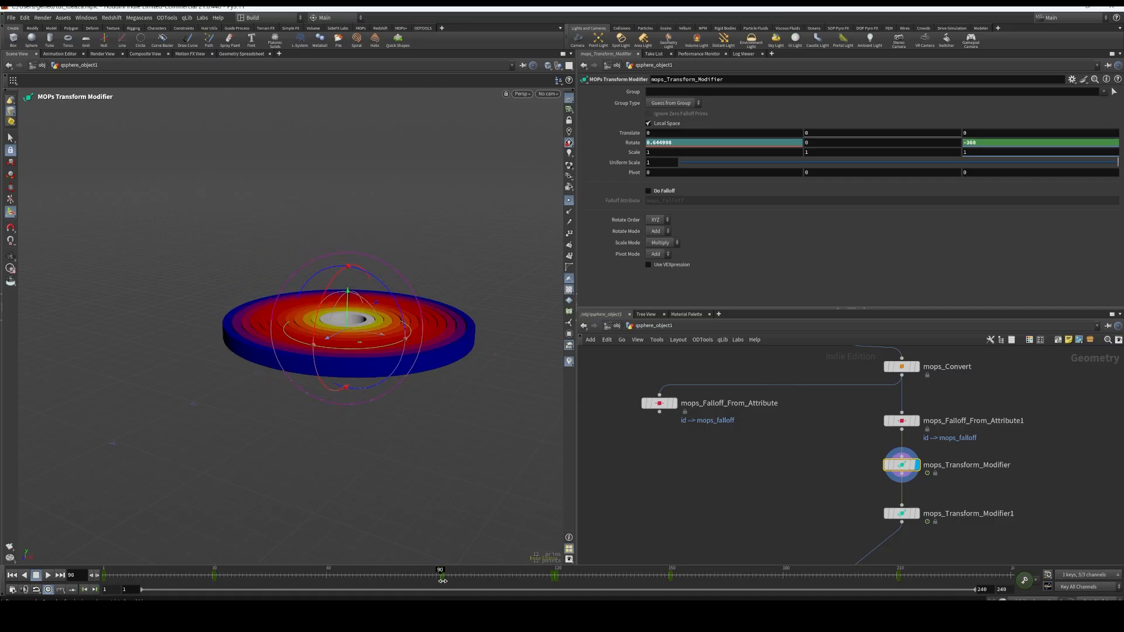
{"action": "mouse_move", "coordinate": [443, 581]}
{"action": "left_mouse_down"}
{"action": "mouse_move", "coordinate": [118, 561]}
{"action": "mouse_move", "coordinate": [440, 579]}
{"action": "left_mouse_up"}
{"action": "left_click_drag", "start_coordinate": [441, 571], "coordinate": [556, 581]}
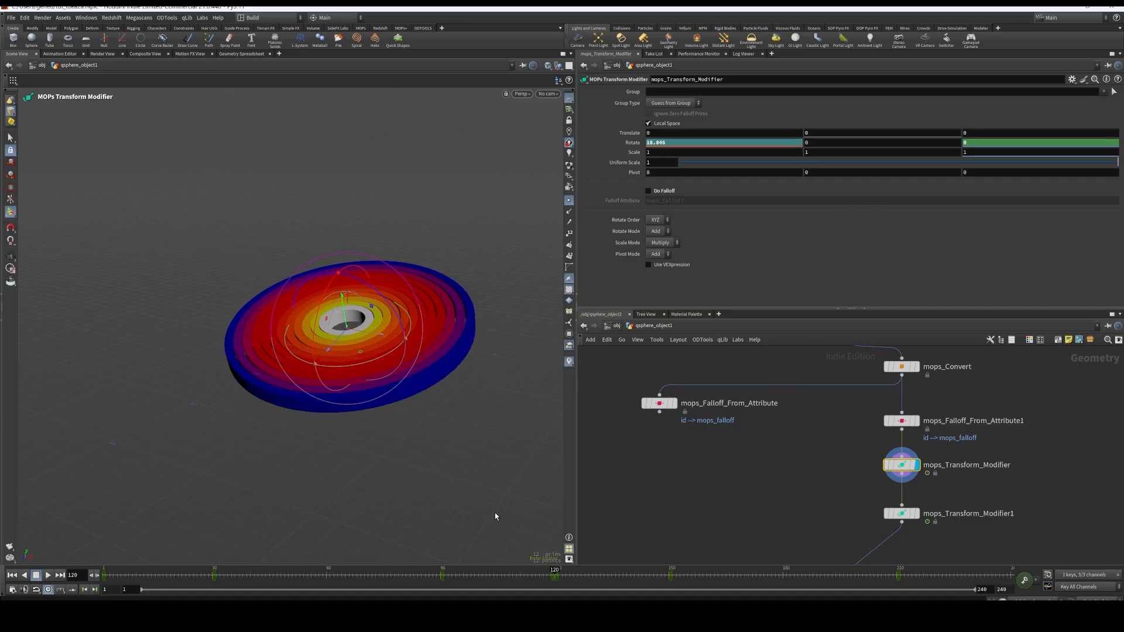
{"action": "left_click_drag", "start_coordinate": [369, 321], "coordinate": [363, 350], "text": "alt"}
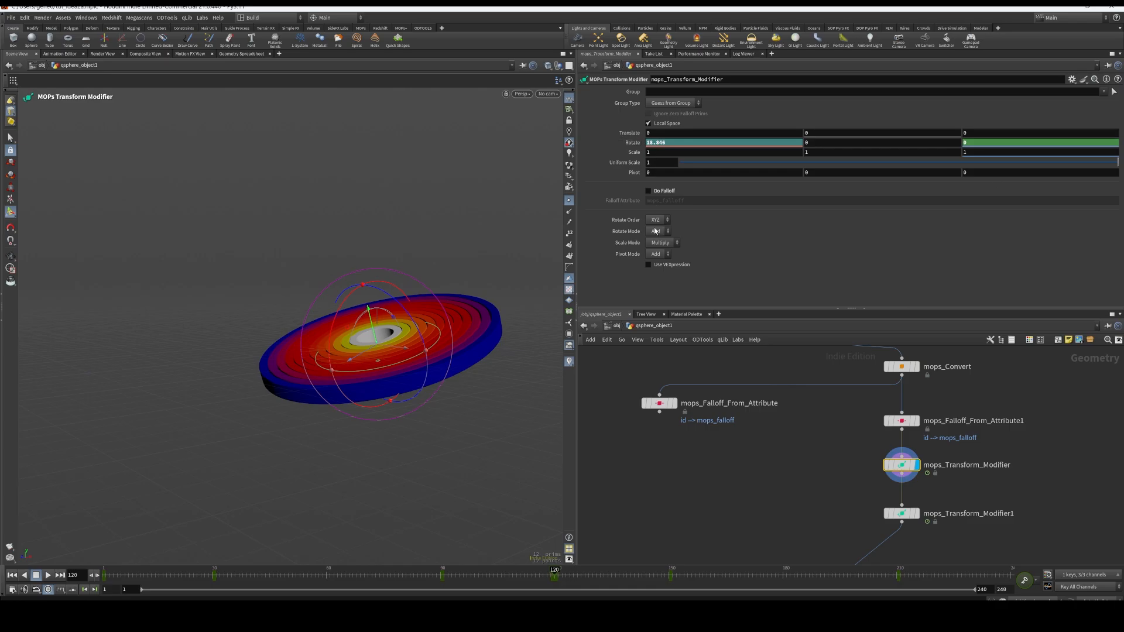
{"action": "left_click_drag", "start_coordinate": [554, 569], "coordinate": [906, 580]}
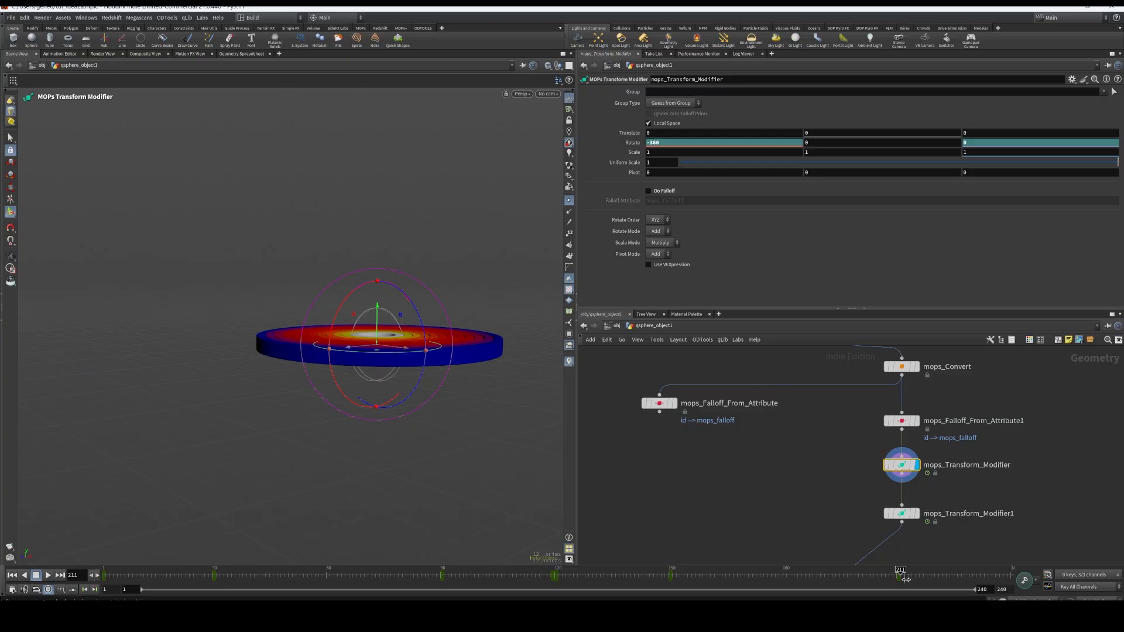
{"action": "left_click_drag", "start_coordinate": [919, 580], "coordinate": [70, 543]}
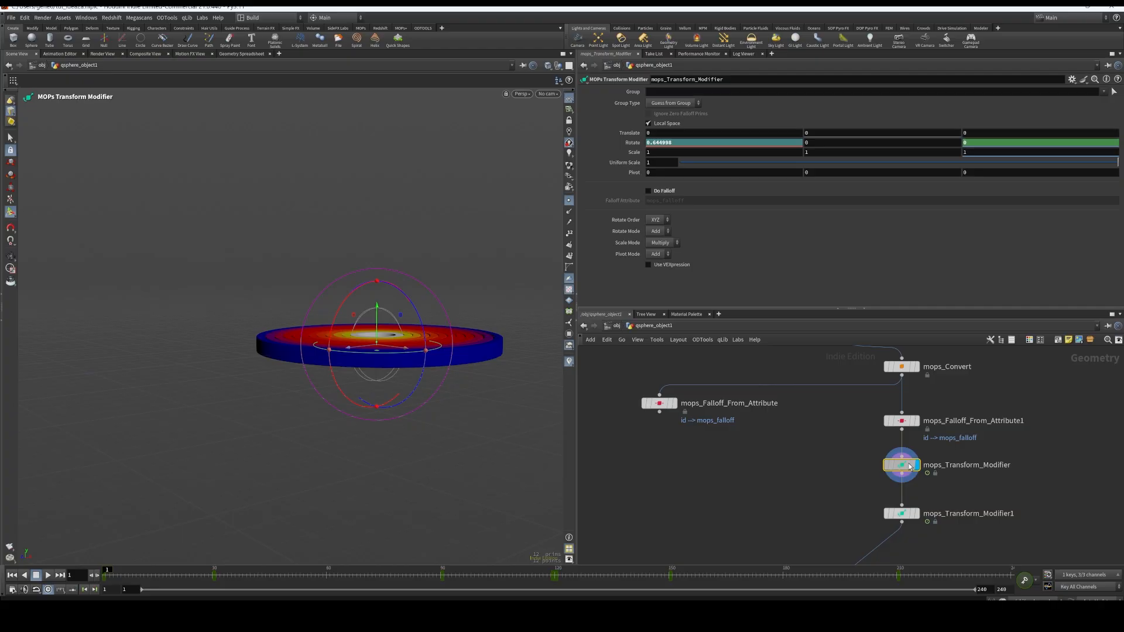
Enable Do Falloff on mops_Transform_Modifier and scrub to frame 144 to examine the separated rings
{"action": "left_click", "coordinate": [648, 190]}
{"action": "left_click_drag", "start_coordinate": [380, 519], "coordinate": [202, 506], "text": "alt"}
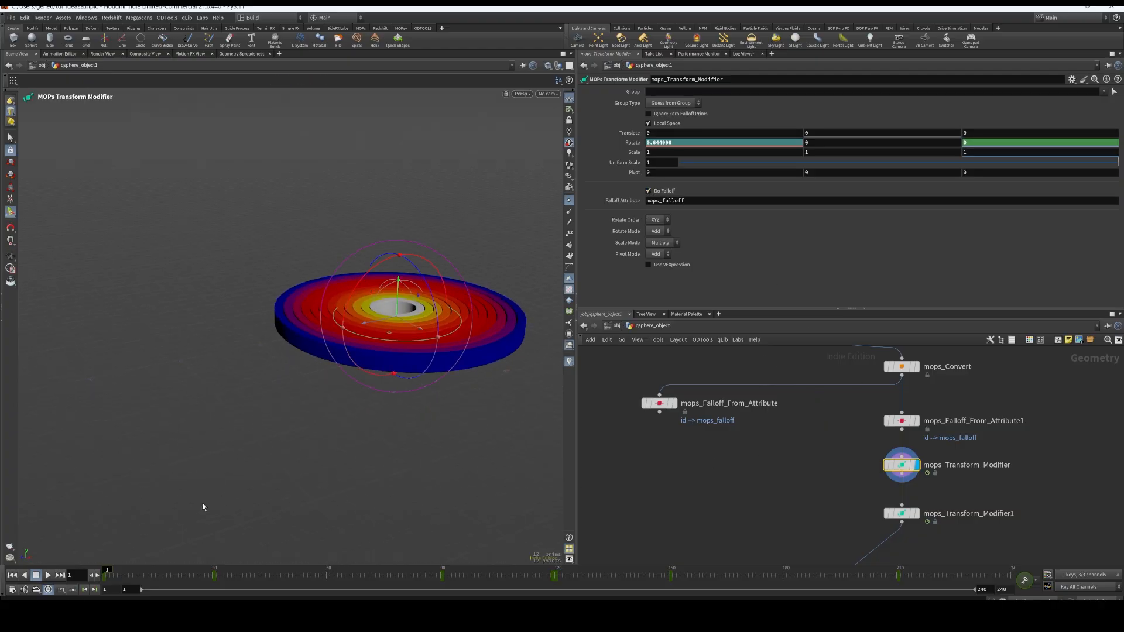
{"action": "left_click_drag", "start_coordinate": [114, 568], "coordinate": [646, 576]}
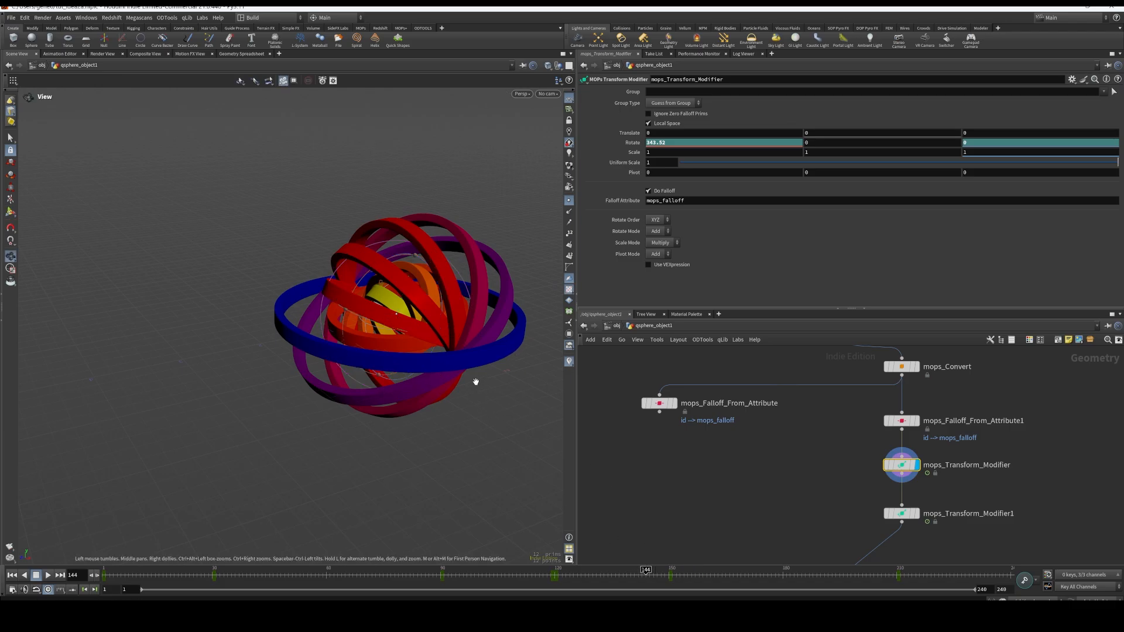
{"action": "left_click_drag", "start_coordinate": [474, 381], "coordinate": [474, 387], "text": "alt"}
{"action": "middle_click_drag", "start_coordinate": [474, 386], "coordinate": [420, 427], "text": "alt"}
{"action": "key", "text": "Return"}
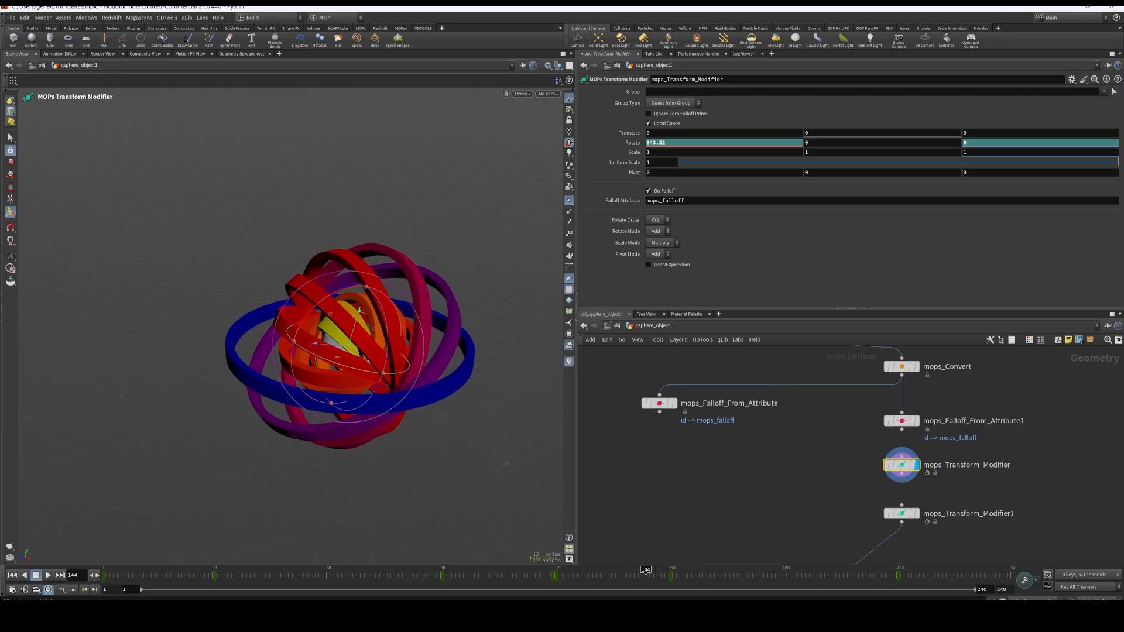
Scrub from frame 144 to the end of the timeline and back to frame 70, examining the ring rotation from several angles
{"action": "left_click_drag", "start_coordinate": [645, 577], "coordinate": [681, 547]}
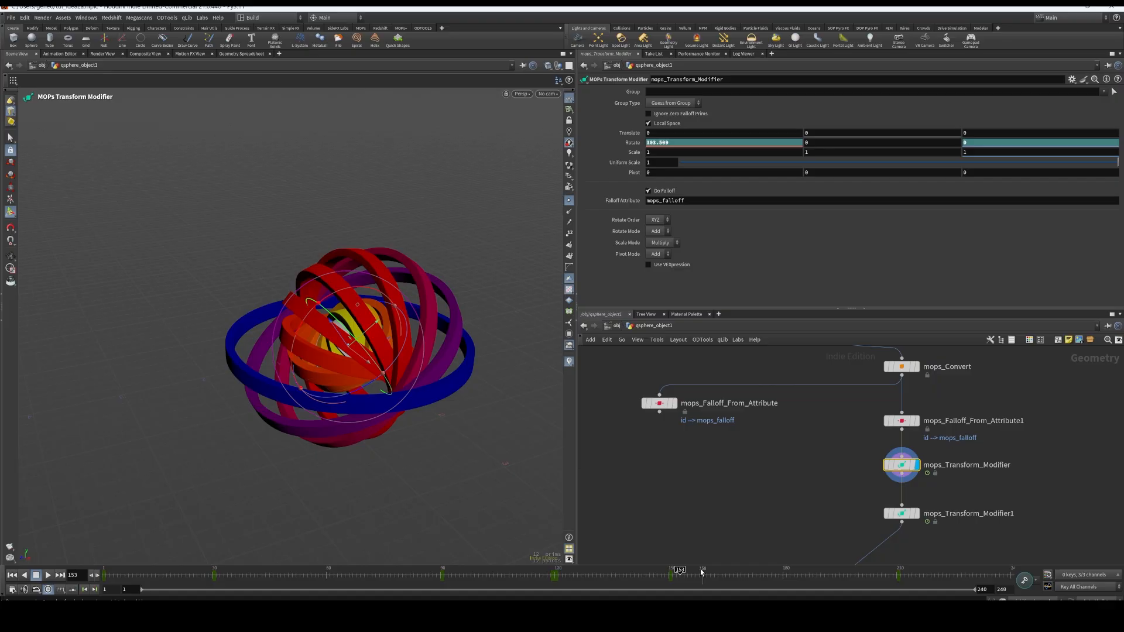
{"action": "left_click", "coordinate": [672, 575]}
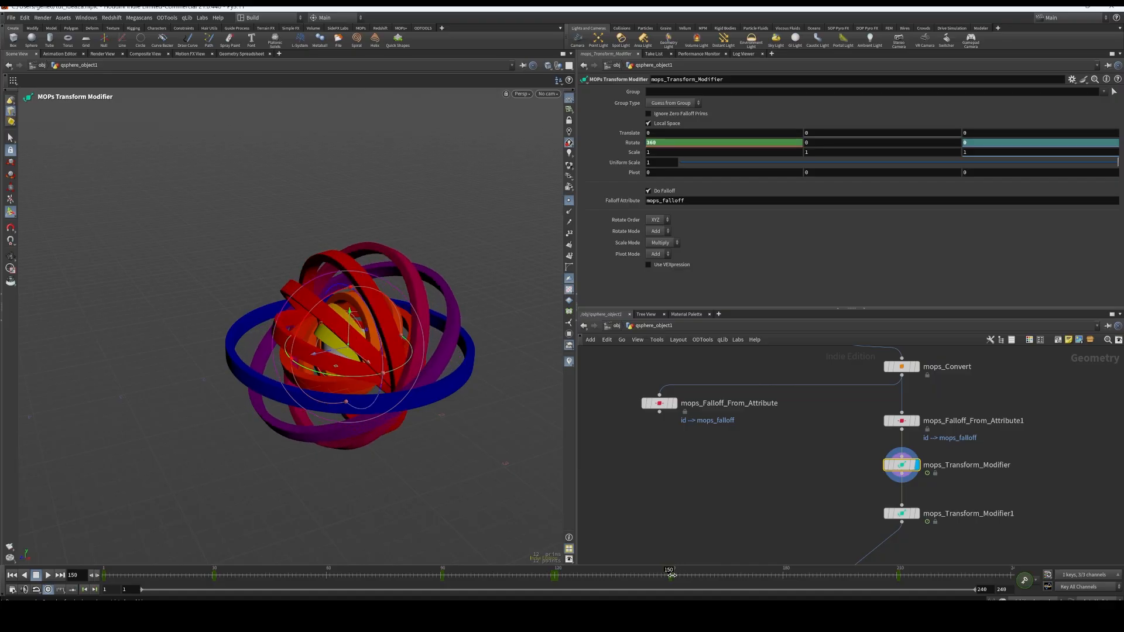
{"action": "left_click_drag", "start_coordinate": [400, 270], "coordinate": [389, 211]}
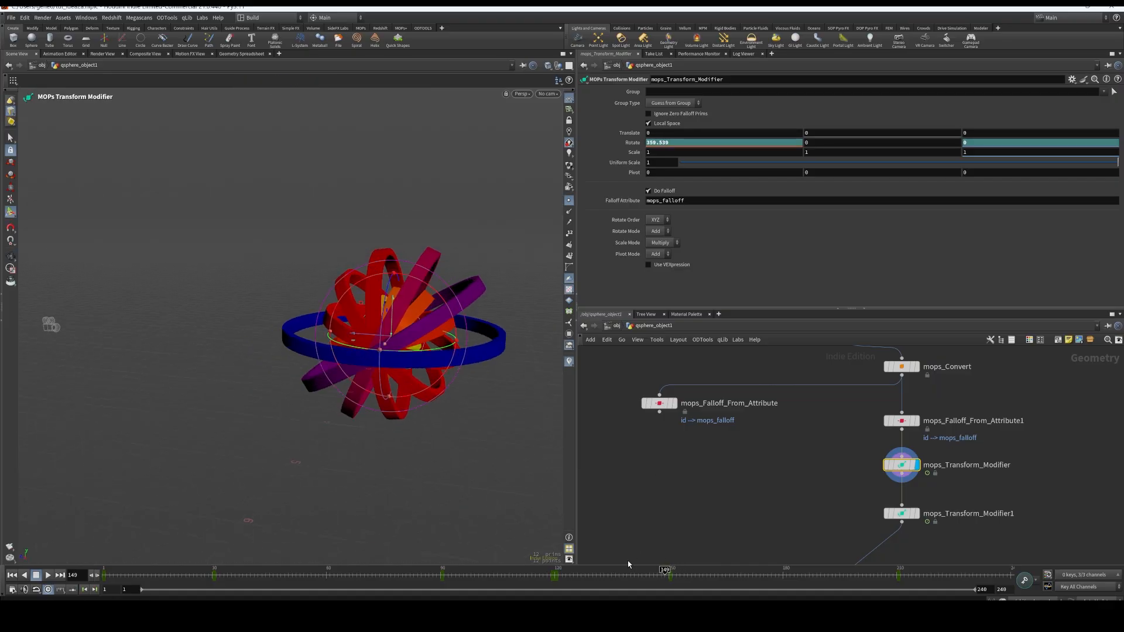
{"action": "left_click_drag", "start_coordinate": [666, 571], "coordinate": [1008, 571]}
{"action": "left_click_drag", "start_coordinate": [821, 555], "coordinate": [364, 550]}
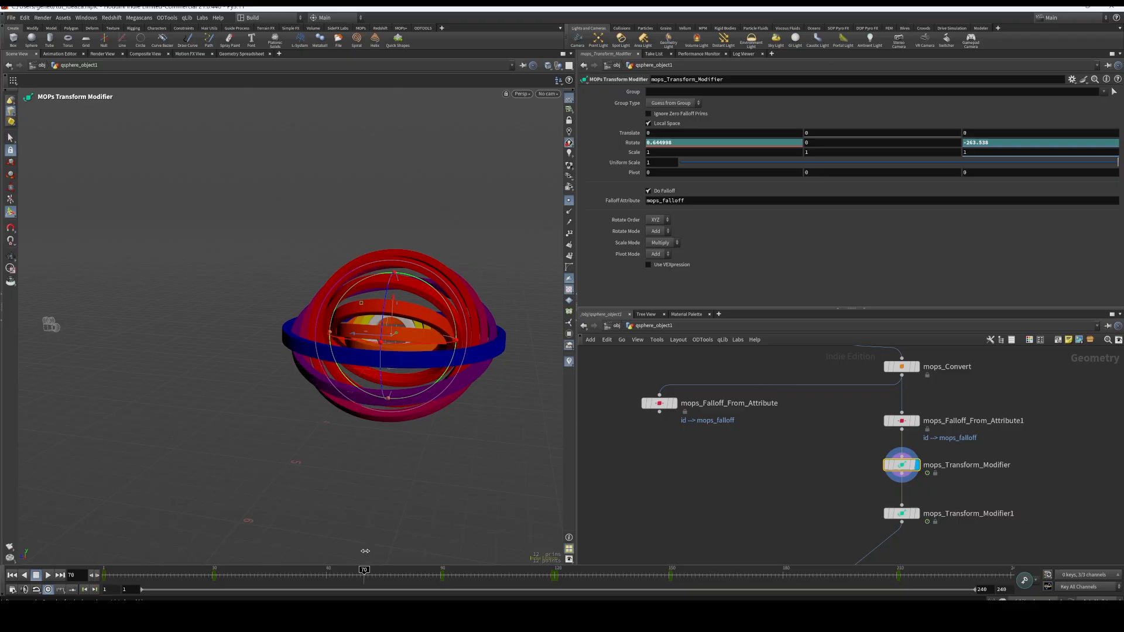
{"action": "left_click_drag", "start_coordinate": [468, 479], "coordinate": [535, 462], "text": "alt"}
{"action": "middle_click_drag", "start_coordinate": [495, 426], "coordinate": [420, 457], "text": "alt"}
{"action": "right_click_drag", "start_coordinate": [420, 457], "coordinate": [515, 330], "text": "alt"}
Display mops_Falloff_From_Attribute1 and set the value of its remap ramp's end point to 0.39726
{"action": "left_click", "coordinate": [907, 422]}
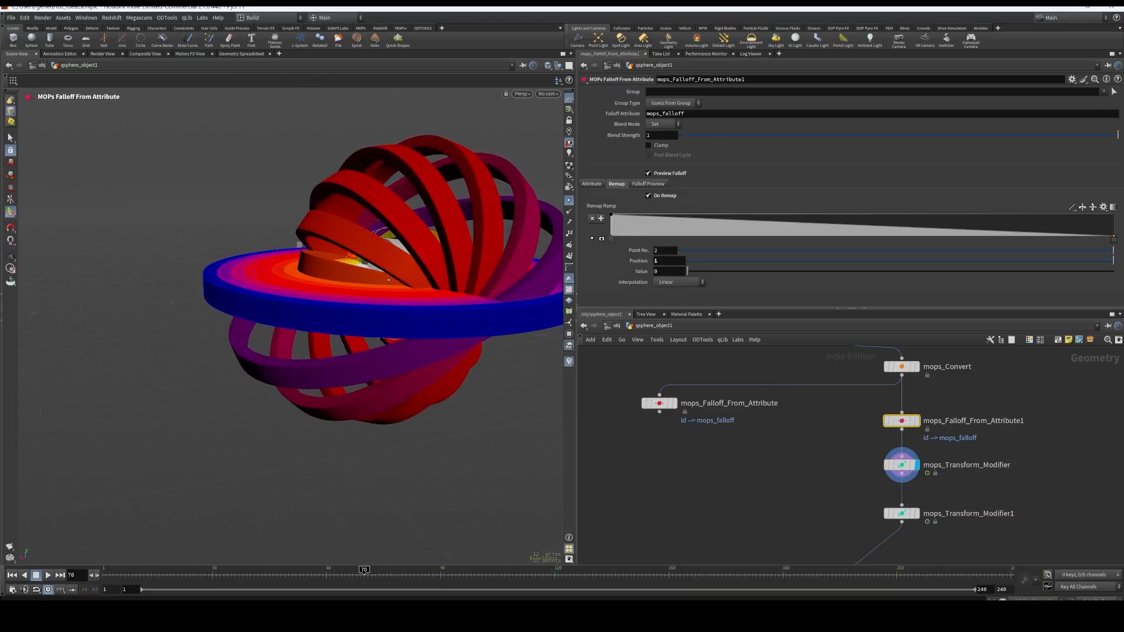
{"action": "left_click_drag", "start_coordinate": [1115, 239], "coordinate": [1119, 230]}
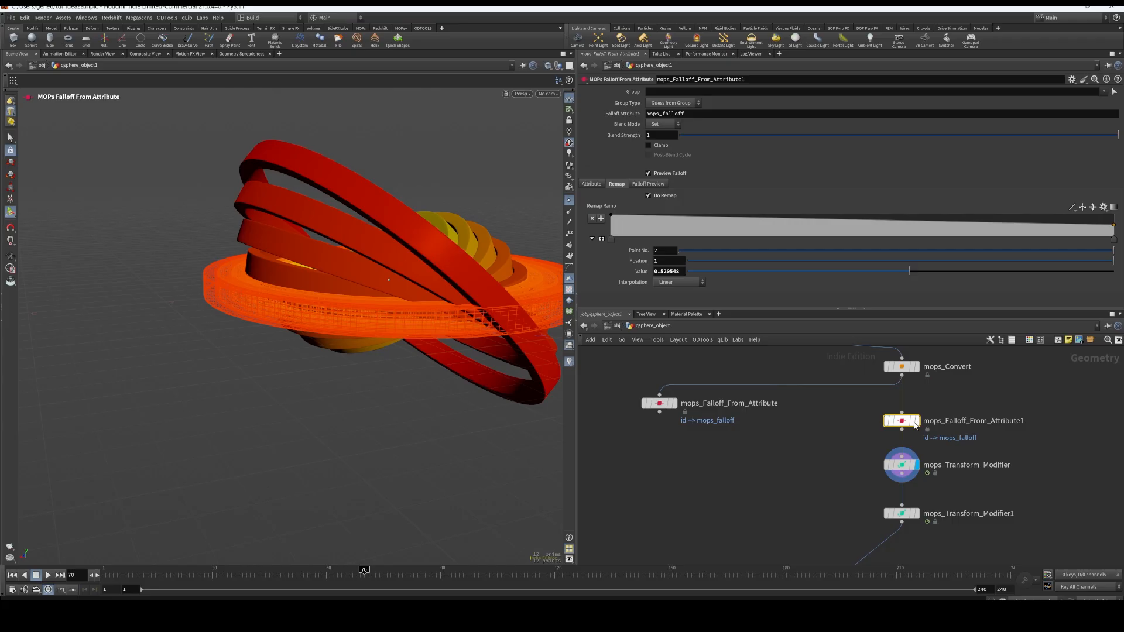
{"action": "left_click", "coordinate": [915, 421]}
{"action": "key", "text": "Escape"}
{"action": "left_click_drag", "start_coordinate": [386, 390], "coordinate": [389, 467]}
{"action": "left_click_drag", "start_coordinate": [1117, 228], "coordinate": [1117, 248]}
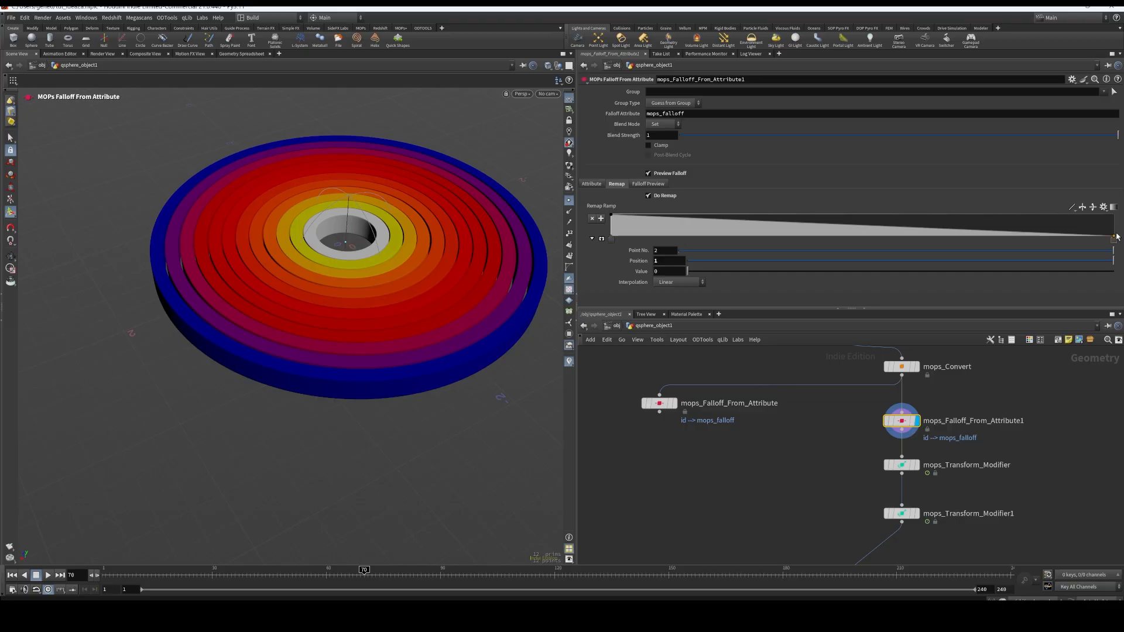
{"action": "left_click_drag", "start_coordinate": [1114, 238], "coordinate": [1113, 227]}
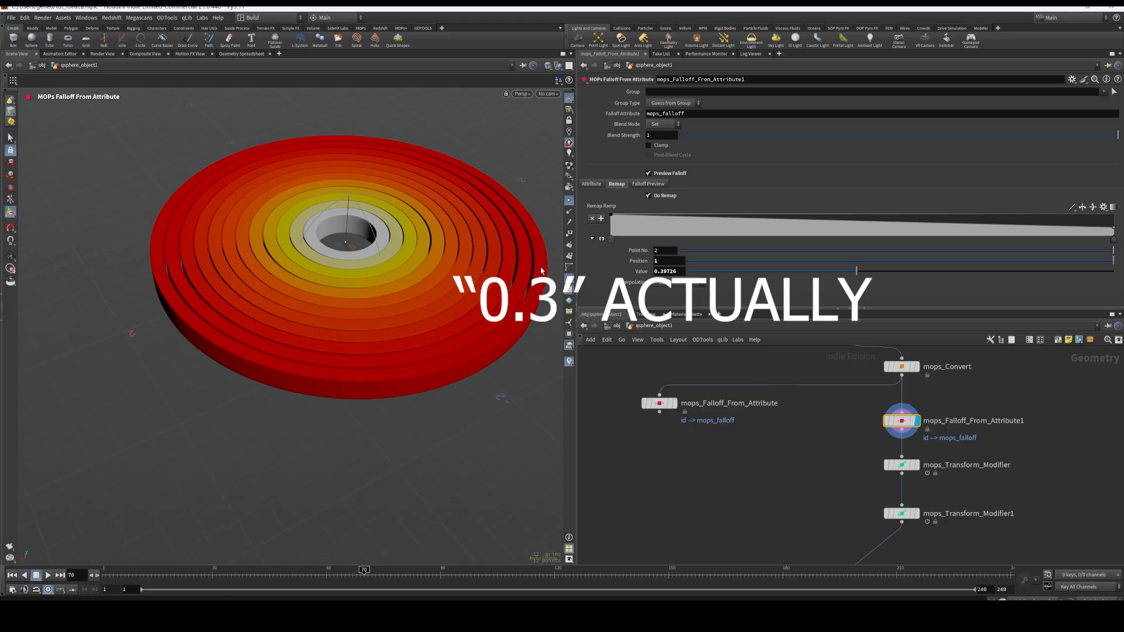
Display mops_Transform_Modifier and play the animation from frame 1 to examine the changed falloff, returning to frame 1
{"action": "left_click", "coordinate": [916, 464]}
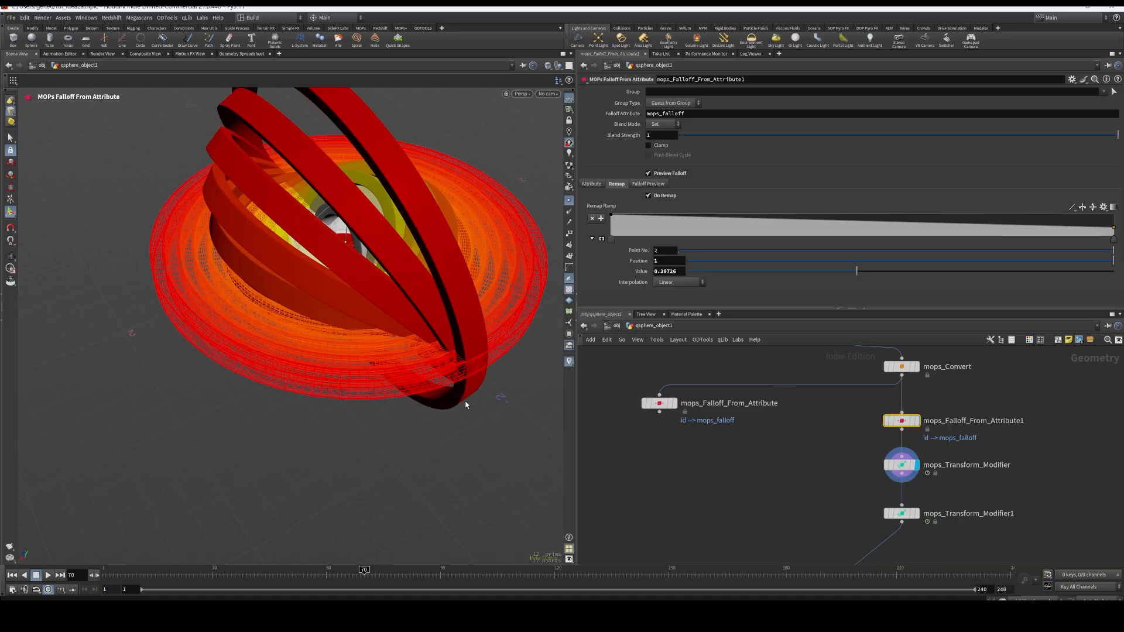
{"action": "left_click", "coordinate": [901, 465]}
{"action": "left_click_drag", "start_coordinate": [411, 429], "coordinate": [365, 294], "text": "alt"}
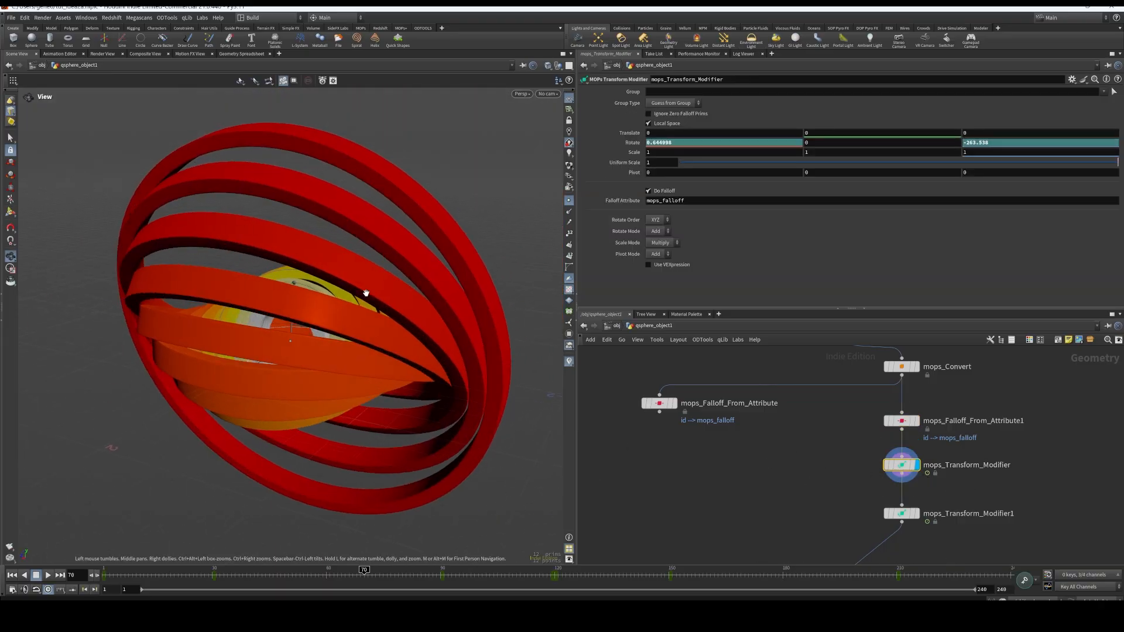
{"action": "left_click_drag", "start_coordinate": [342, 421], "coordinate": [328, 419], "text": "alt"}
{"action": "mouse_move", "coordinate": [106, 572]}
{"action": "left_mouse_down"}
{"action": "mouse_move", "coordinate": [999, 573]}
{"action": "mouse_move", "coordinate": [106, 573]}
{"action": "left_mouse_up"}
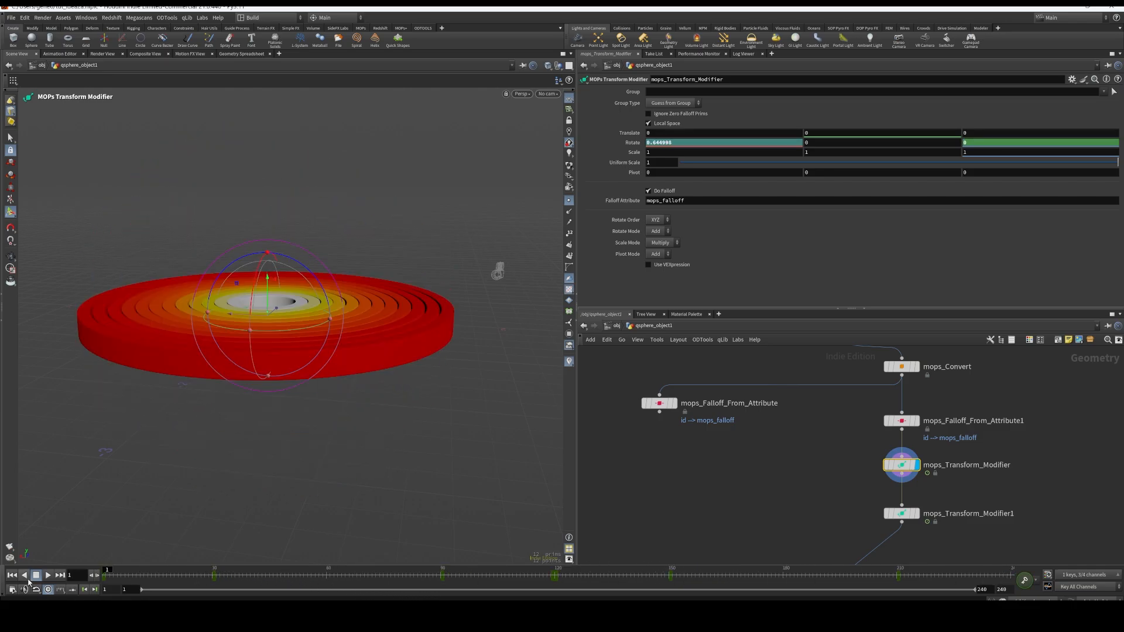
{"action": "left_click", "coordinate": [48, 575]}
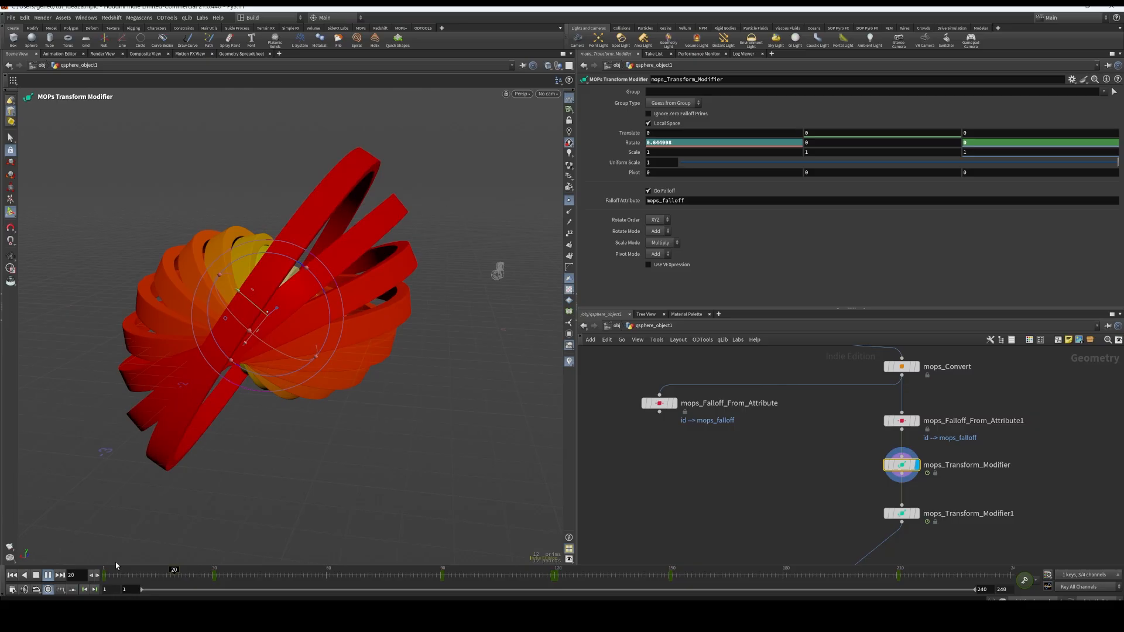
{"action": "left_click_drag", "start_coordinate": [114, 571], "coordinate": [84, 575]}
Display mops_Transform_Modifier1 and select it to show its parameters
{"action": "middle_click_drag", "start_coordinate": [979, 475], "coordinate": [966, 456]}
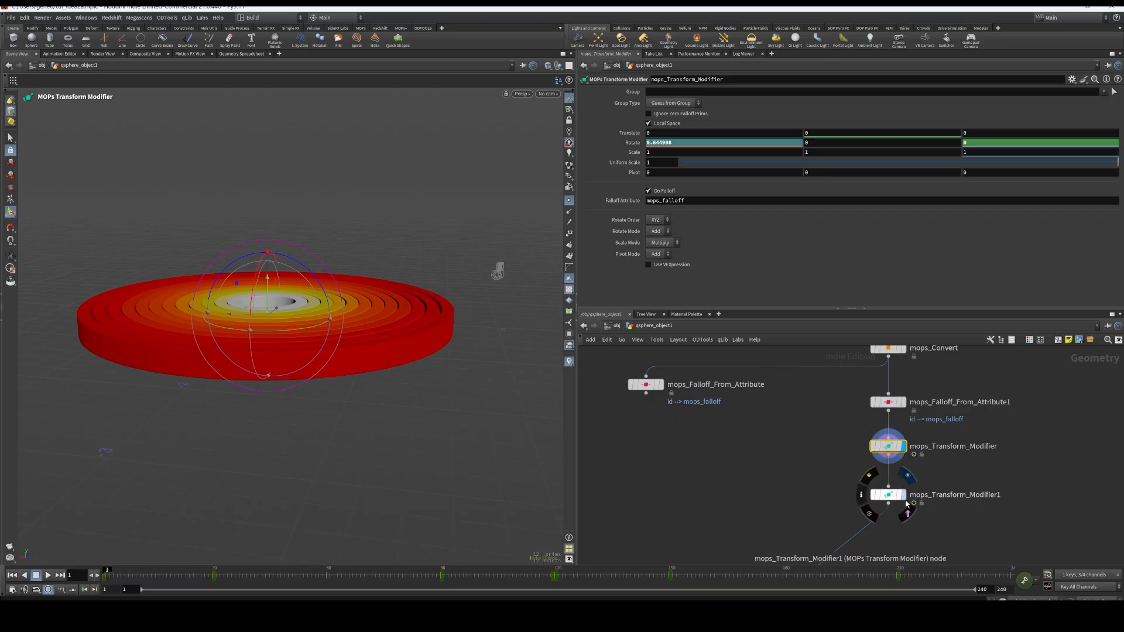
{"action": "left_click", "coordinate": [907, 503]}
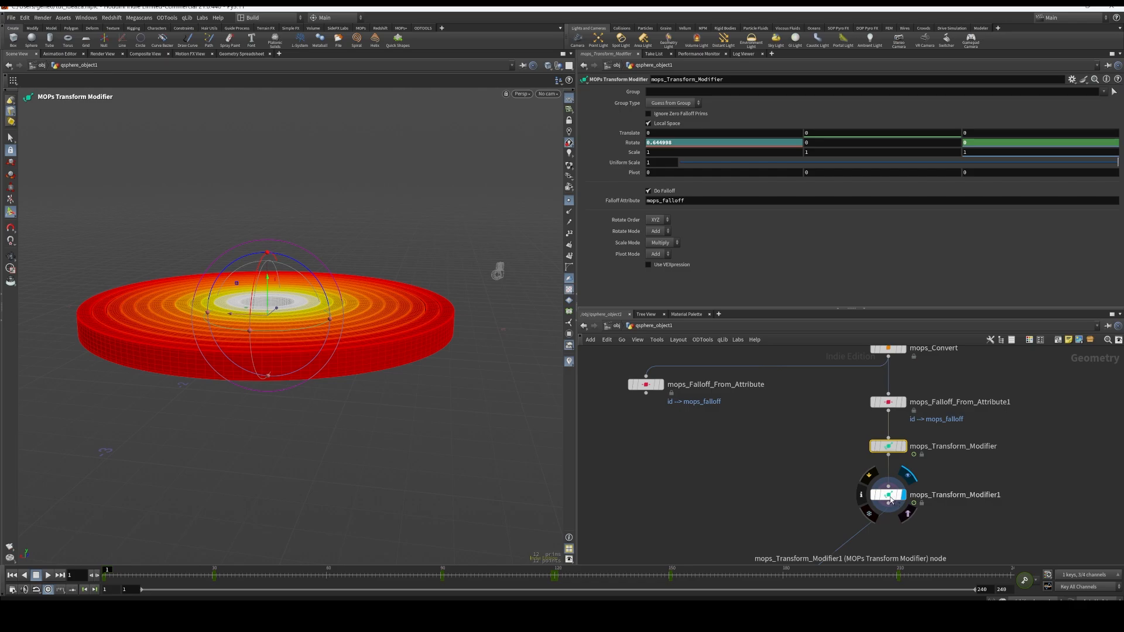
{"action": "left_click", "coordinate": [889, 496]}
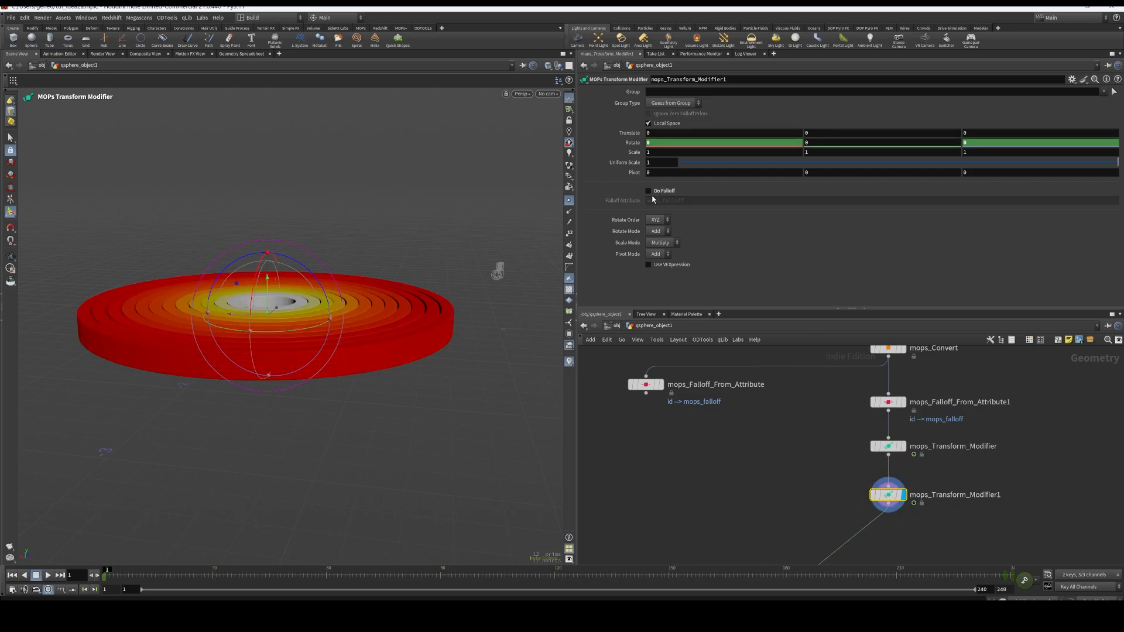
{"action": "mouse_move", "coordinate": [885, 498]}
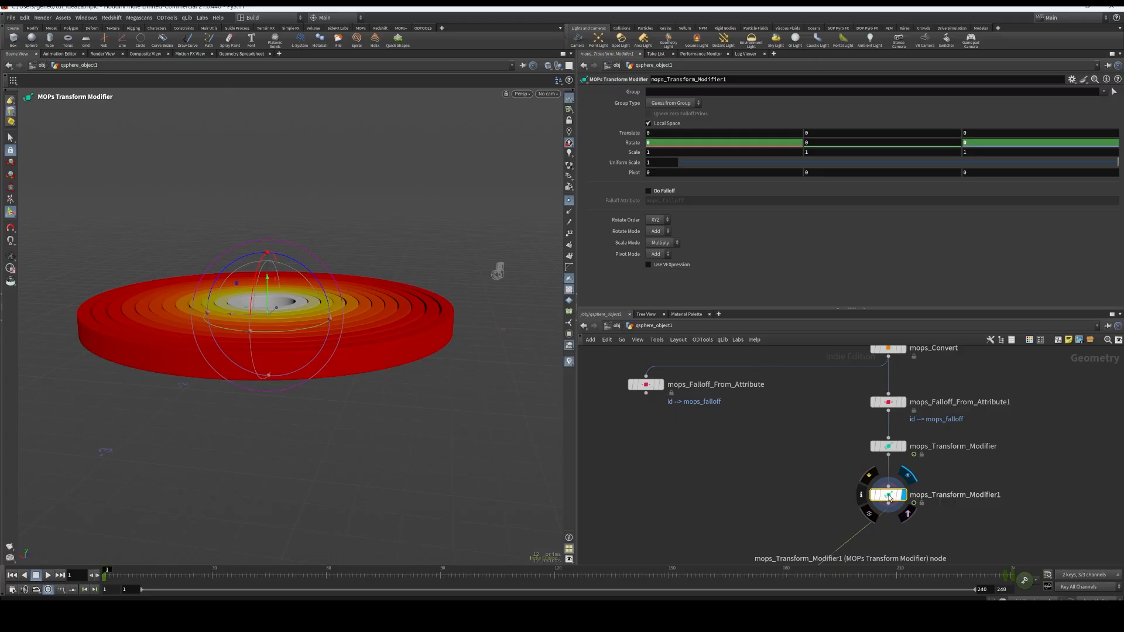
Enable Do Falloff on mops_Transform_Modifier1 and disable it again
{"action": "middle_click_drag", "start_coordinate": [1028, 475], "coordinate": [965, 438]}
{"action": "right_click_drag", "start_coordinate": [964, 437], "coordinate": [966, 461]}
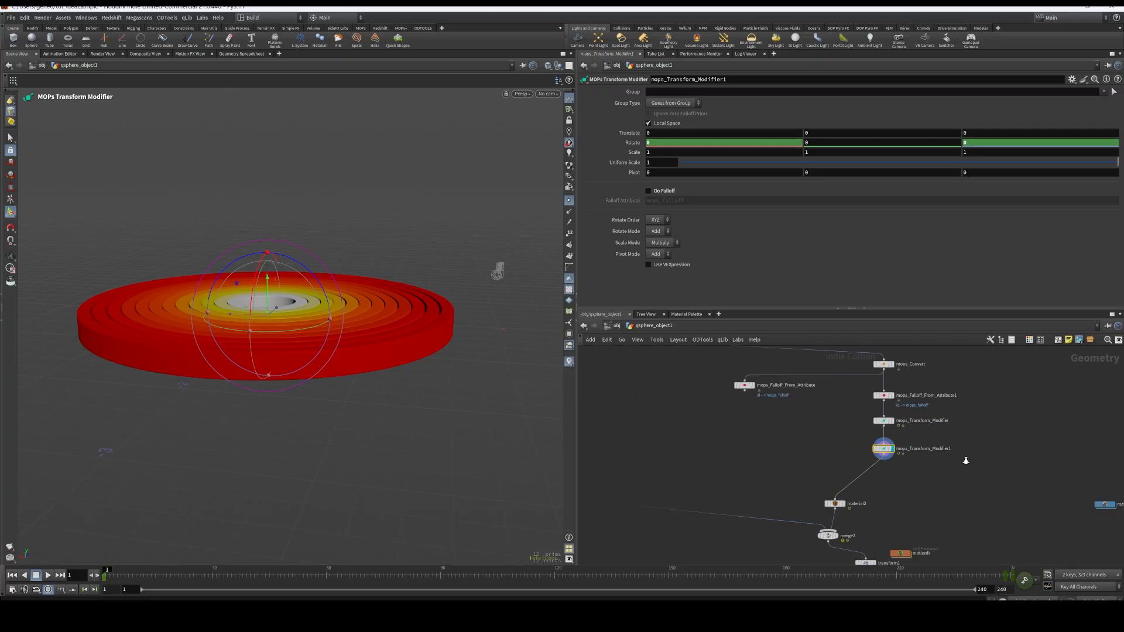
{"action": "scroll", "coordinate": [960, 439], "scroll_direction": "up", "scroll_amount": 4}
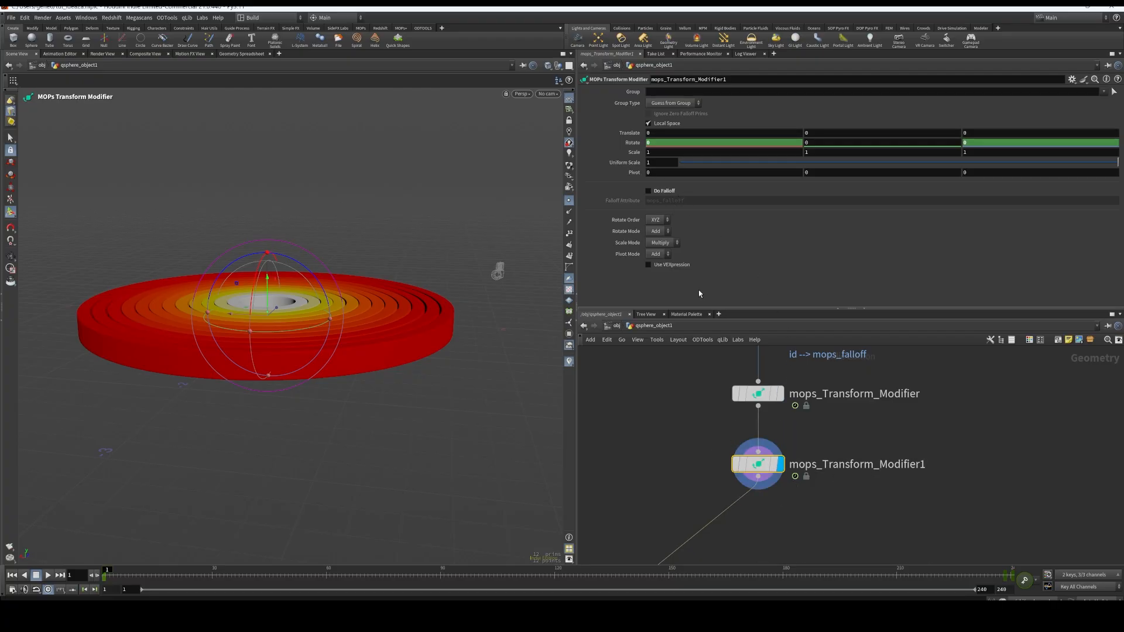
{"action": "left_click", "coordinate": [649, 192]}
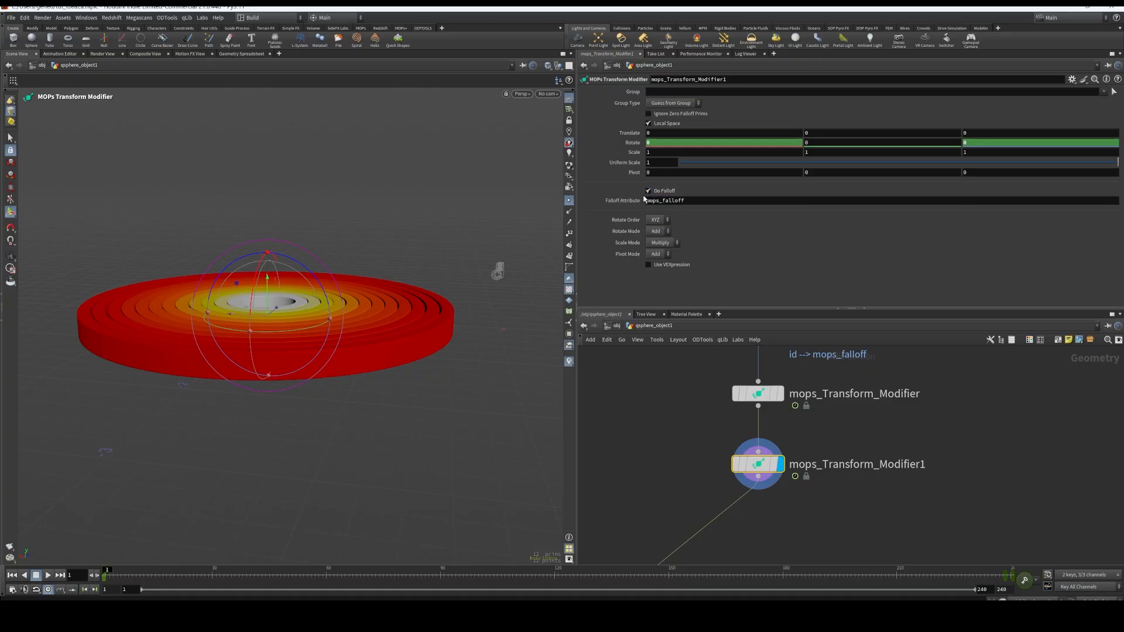
{"action": "left_click", "coordinate": [647, 190]}
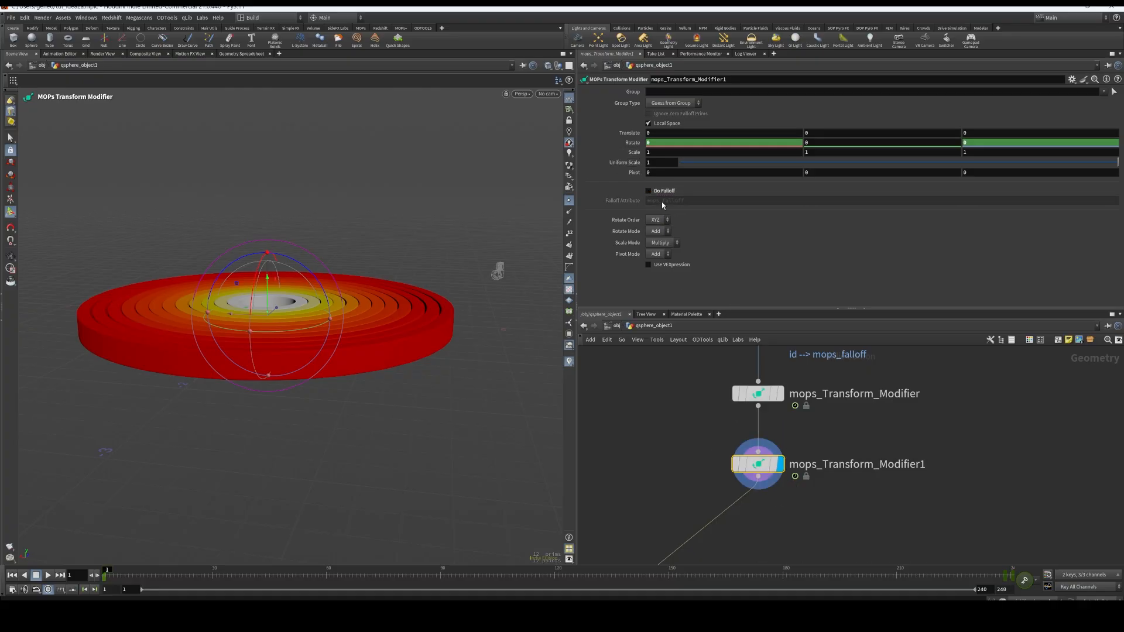
Bypass mops_Transform_Modifier to isolate the effect of mops_Transform_Modifier1 on the rings
{"action": "middle_click_drag", "start_coordinate": [866, 447], "coordinate": [907, 491]}
{"action": "left_click", "coordinate": [776, 438]}
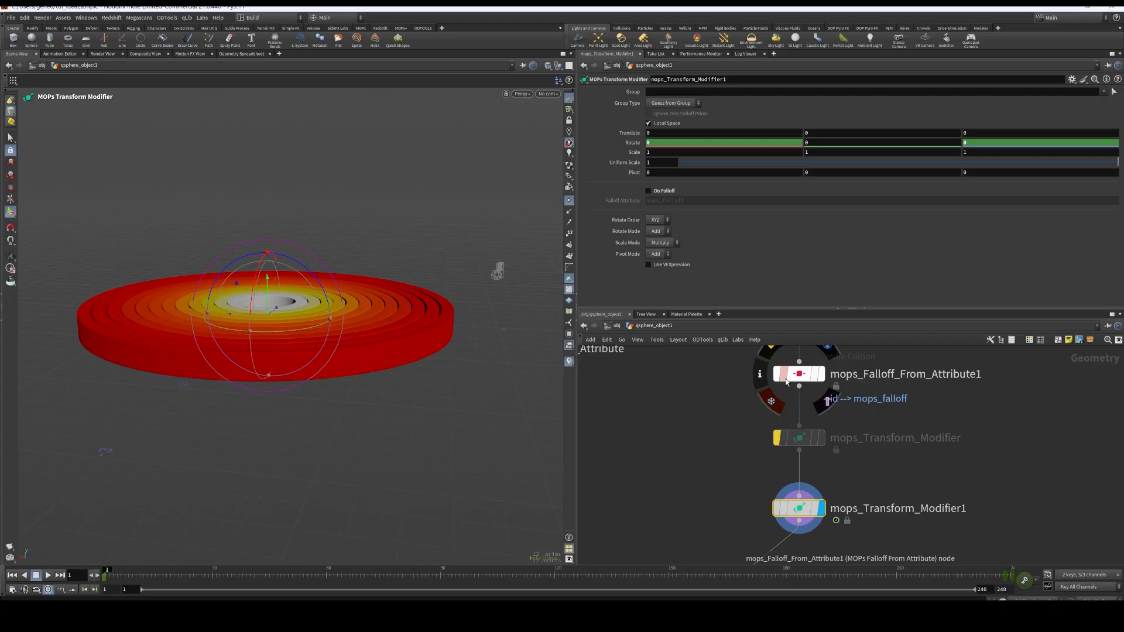
{"action": "middle_click_drag", "start_coordinate": [685, 538], "coordinate": [741, 498]}
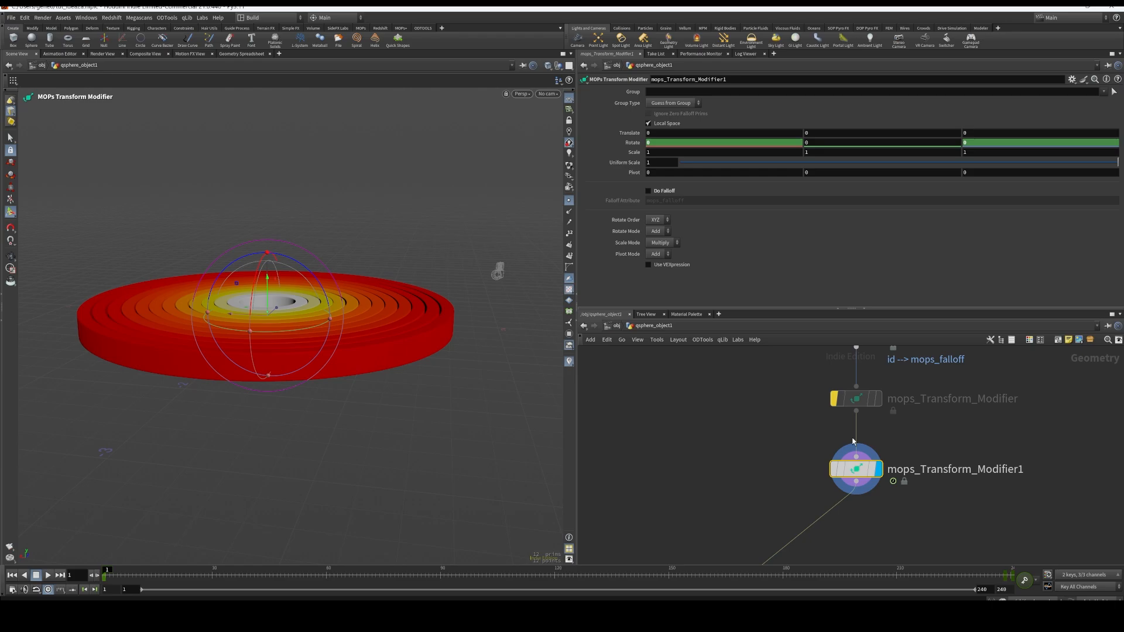
Play the animation from frame 1 twice to examine how mops_Transform_Modifier1 alone rotates the rings, stopping the second playback at frame 85
{"action": "left_click", "coordinate": [47, 575]}
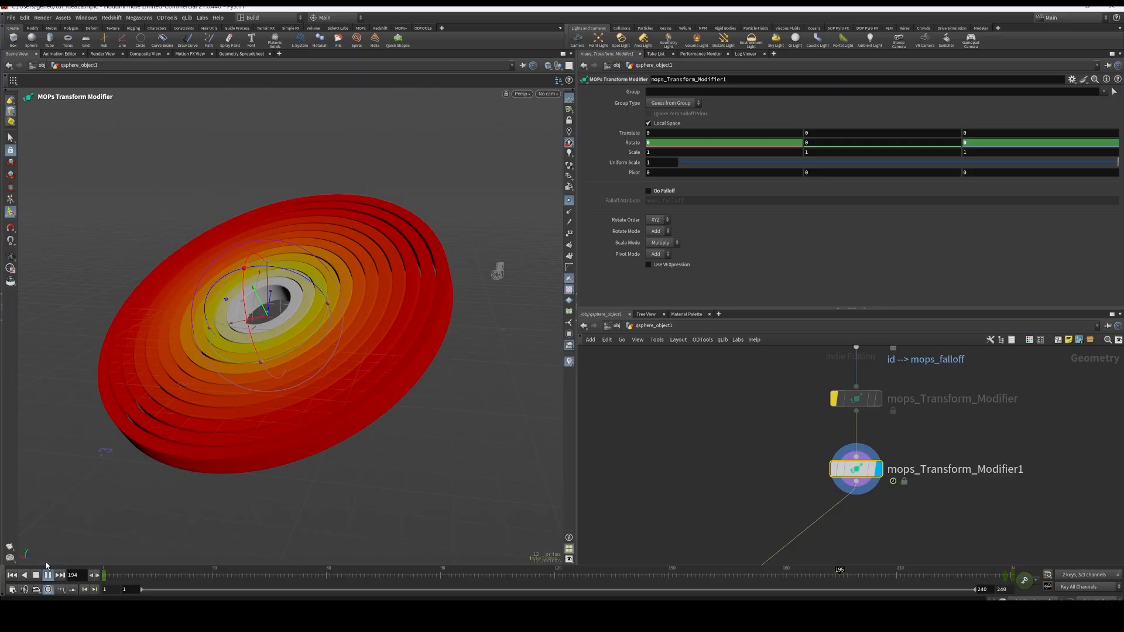
{"action": "left_click", "coordinate": [48, 575]}
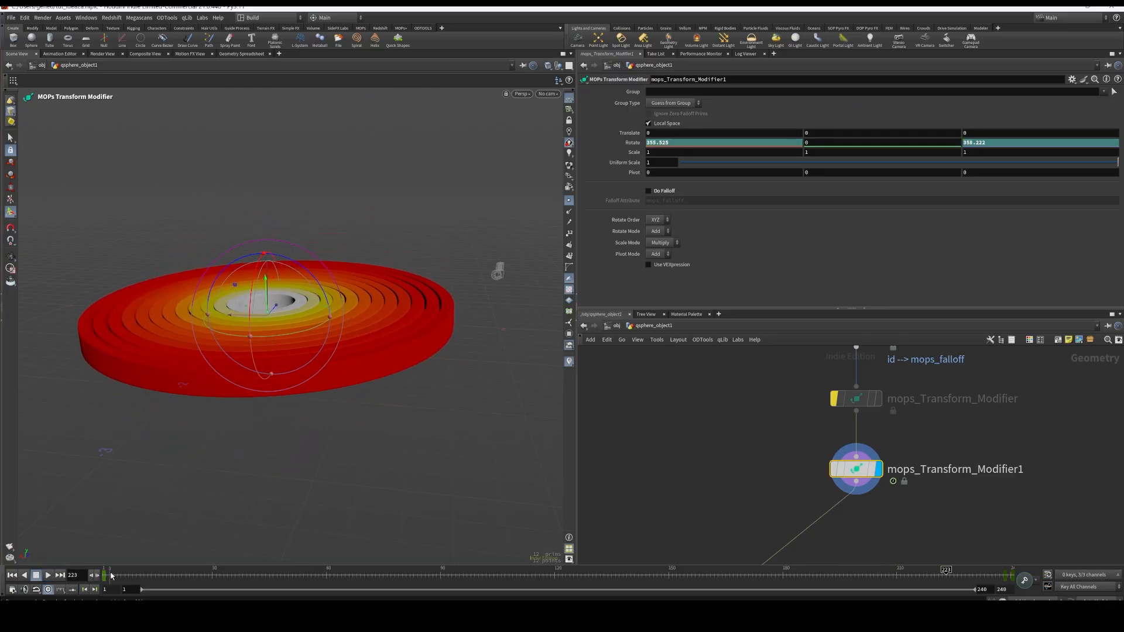
{"action": "left_click_drag", "start_coordinate": [111, 575], "coordinate": [105, 576]}
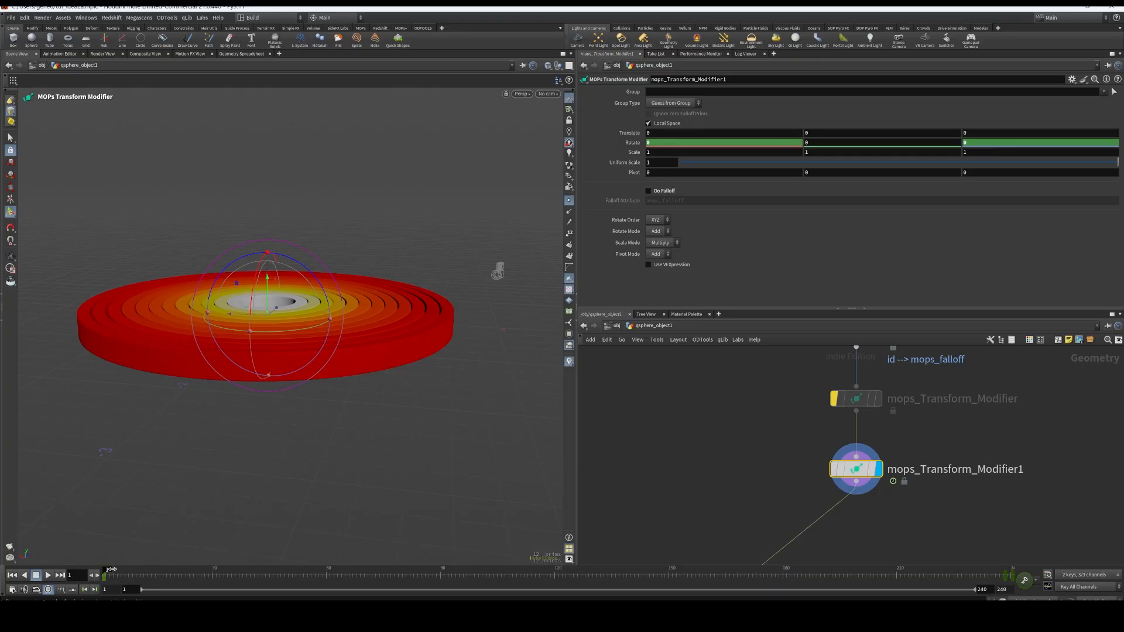
{"action": "left_click_drag", "start_coordinate": [110, 569], "coordinate": [1018, 600]}
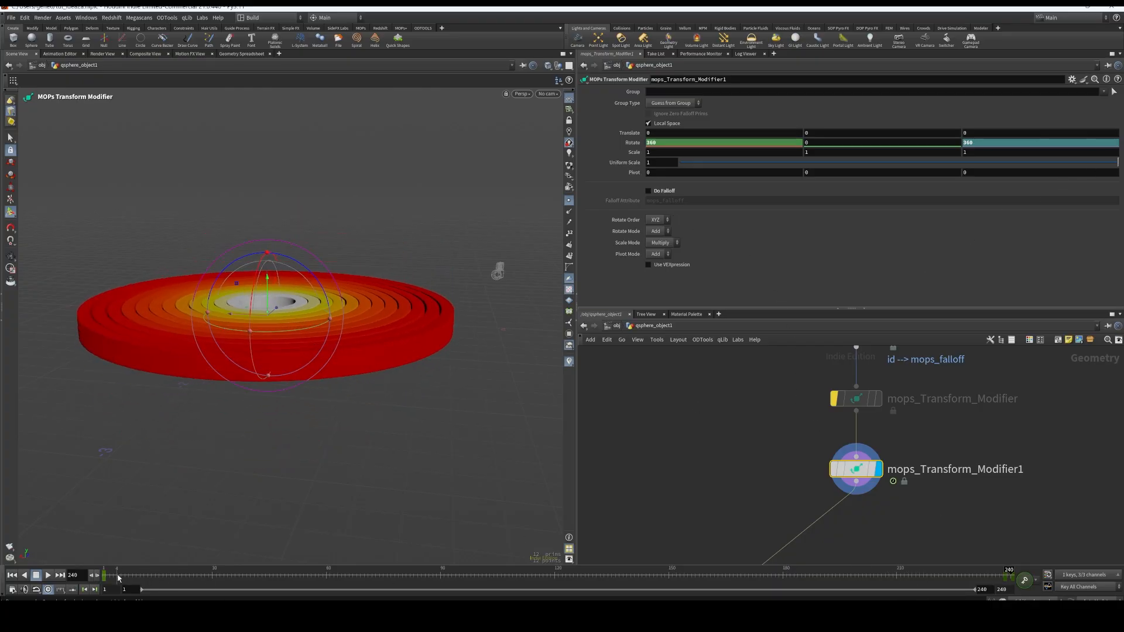
{"action": "left_click_drag", "start_coordinate": [114, 576], "coordinate": [1010, 573]}
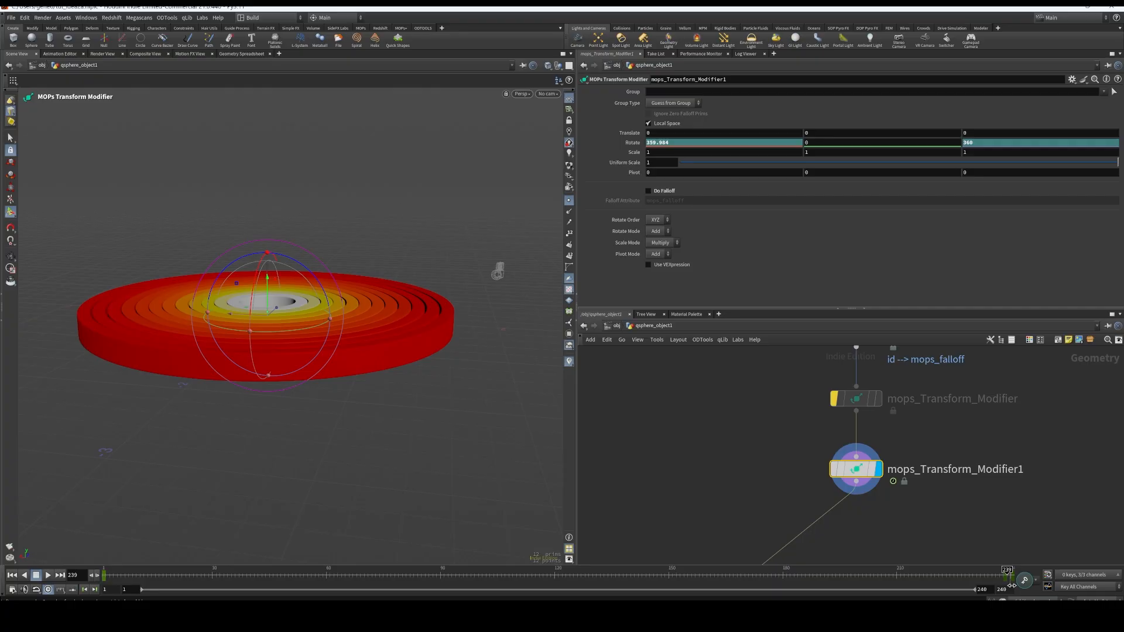
{"action": "left_click_drag", "start_coordinate": [1014, 585], "coordinate": [45, 581]}
{"action": "left_click", "coordinate": [48, 575]}
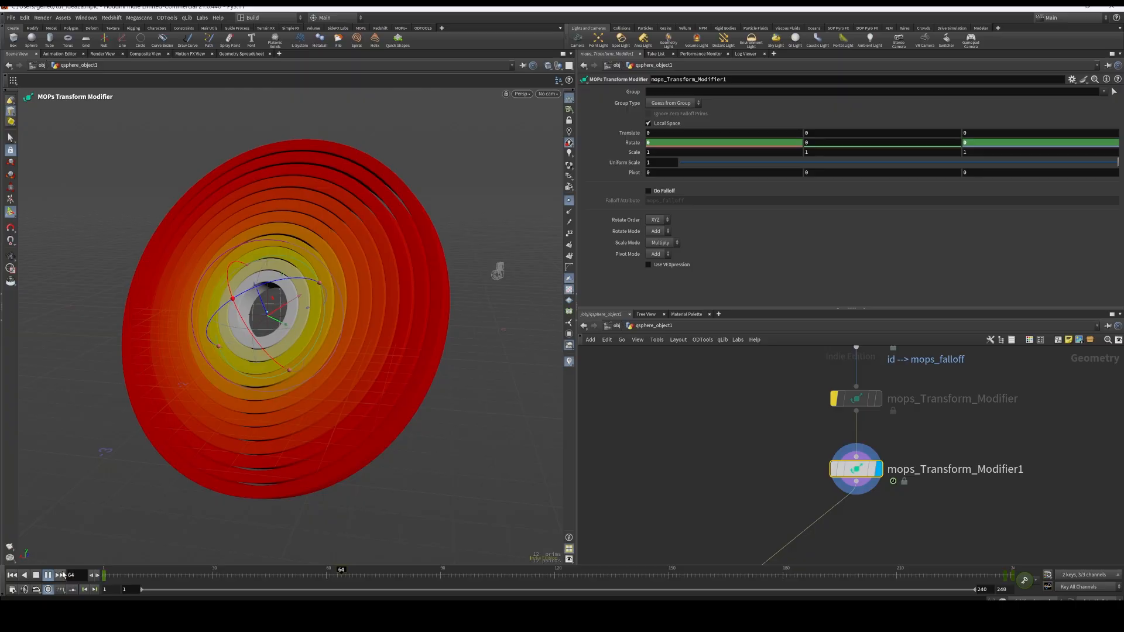
{"action": "left_click", "coordinate": [49, 575]}
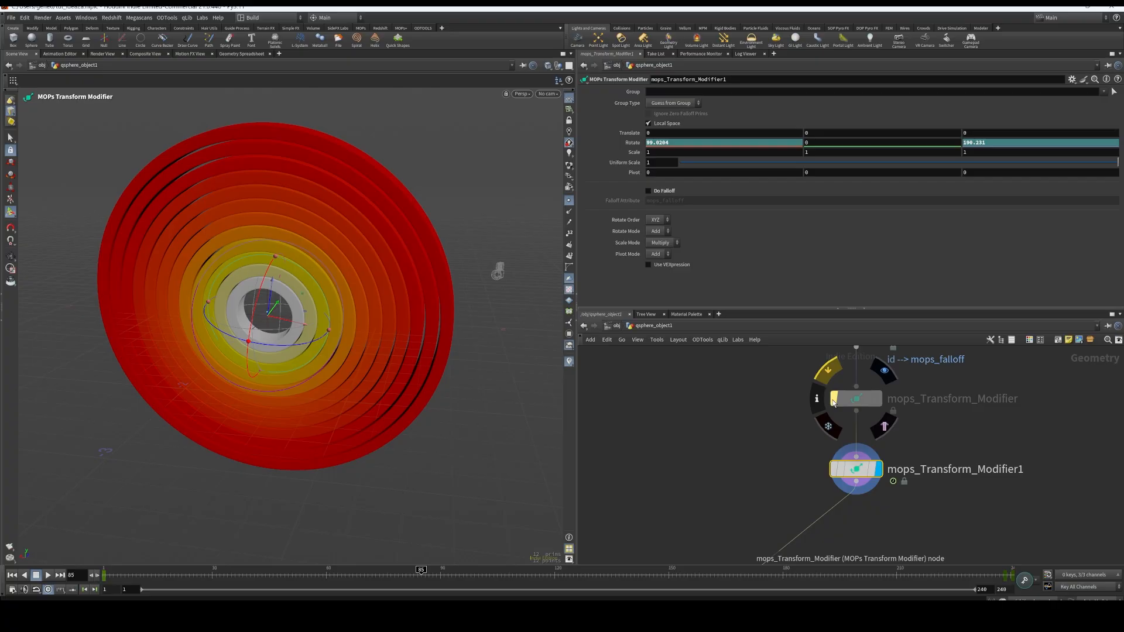
Reactivate the bypassed mops_Transform_Modifier and compare its parameters with those of mops_Transform_Modifier1, leaving the latter selected
{"action": "middle_click_drag", "start_coordinate": [943, 426], "coordinate": [928, 454]}
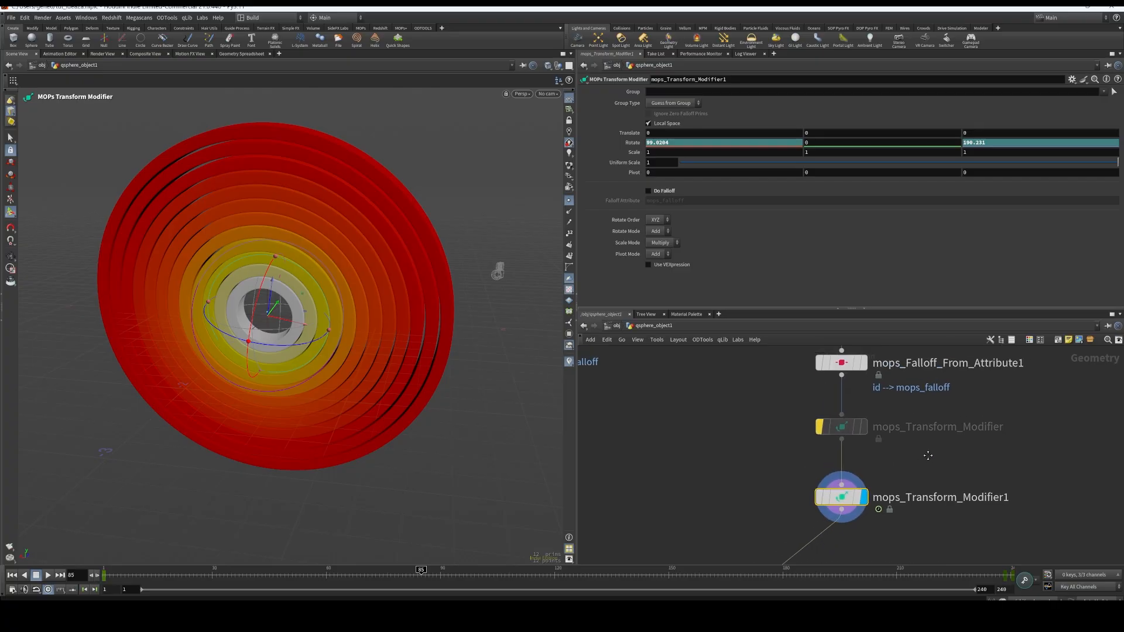
{"action": "left_click", "coordinate": [819, 428]}
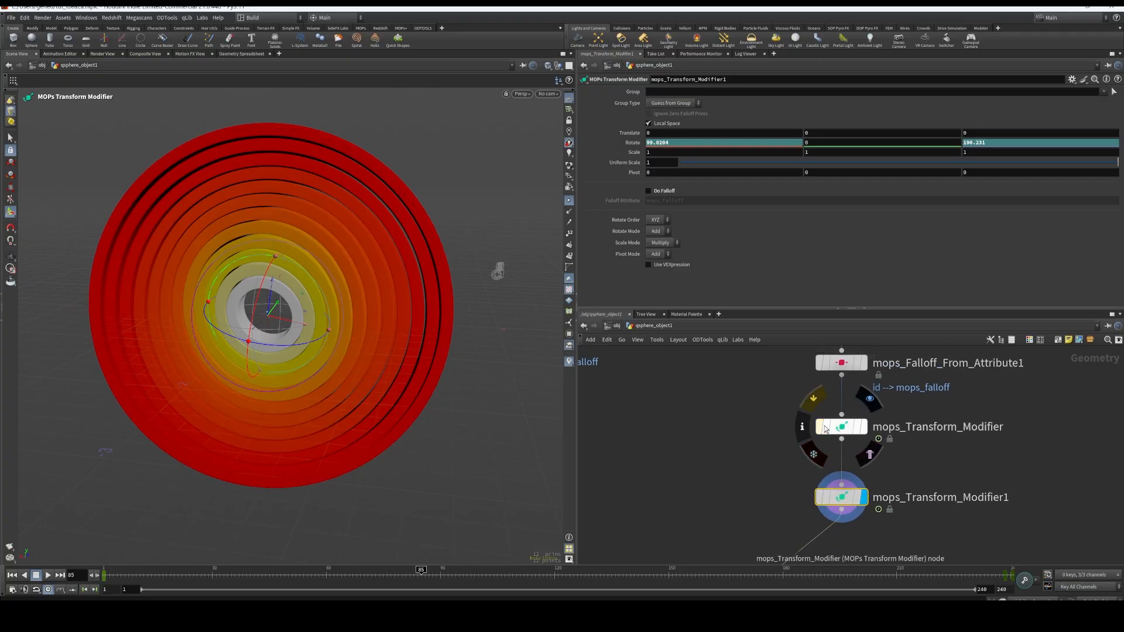
{"action": "left_click", "coordinate": [841, 427]}
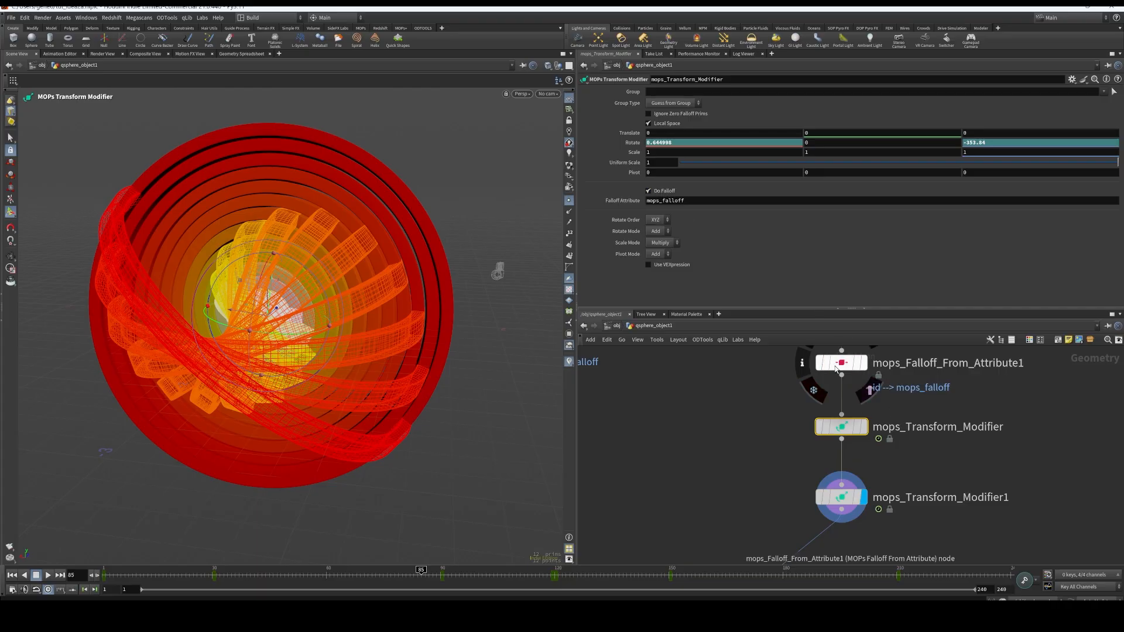
{"action": "left_click", "coordinate": [841, 494]}
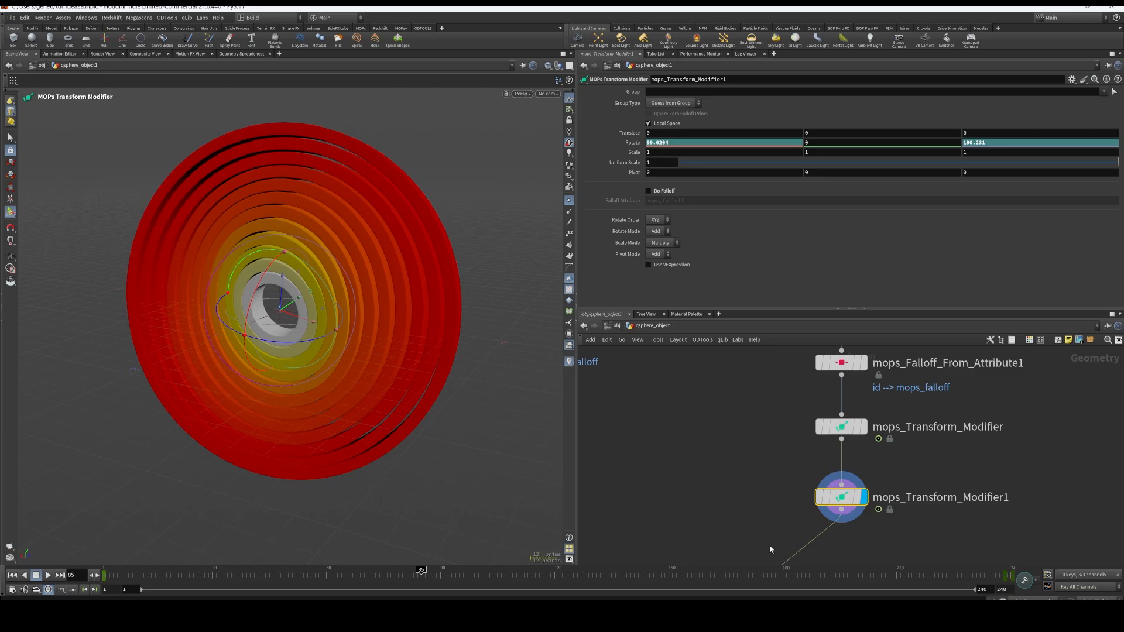
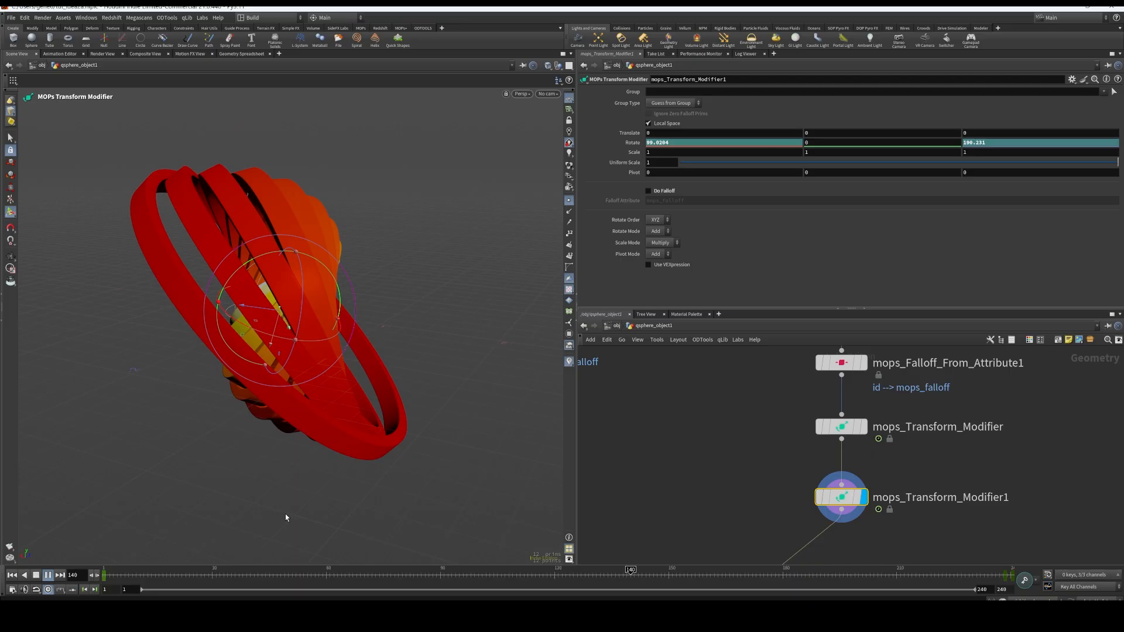
Stop the playback at frame 166 and display and select the material2 node below mops_Transform_Modifier1
{"action": "left_click", "coordinate": [36, 575]}
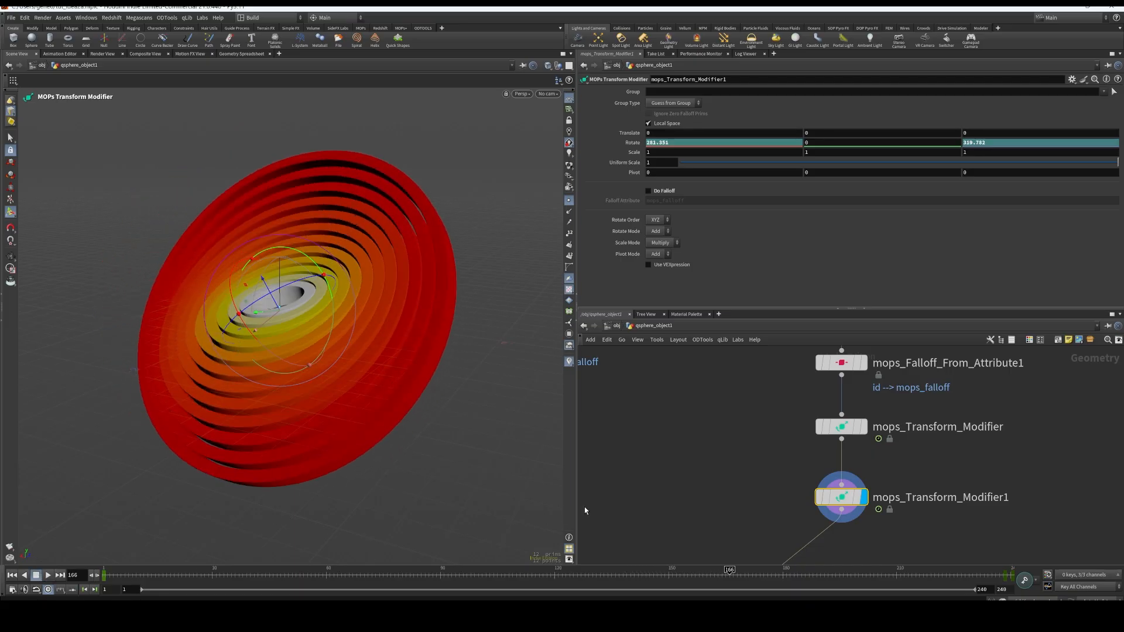
{"action": "middle_click_drag", "start_coordinate": [681, 467], "coordinate": [713, 376]}
{"action": "scroll", "coordinate": [714, 399], "scroll_direction": "down", "scroll_amount": 2}
{"action": "middle_click_drag", "start_coordinate": [865, 477], "coordinate": [822, 460]}
{"action": "scroll", "coordinate": [811, 445], "scroll_direction": "down", "scroll_amount": 2}
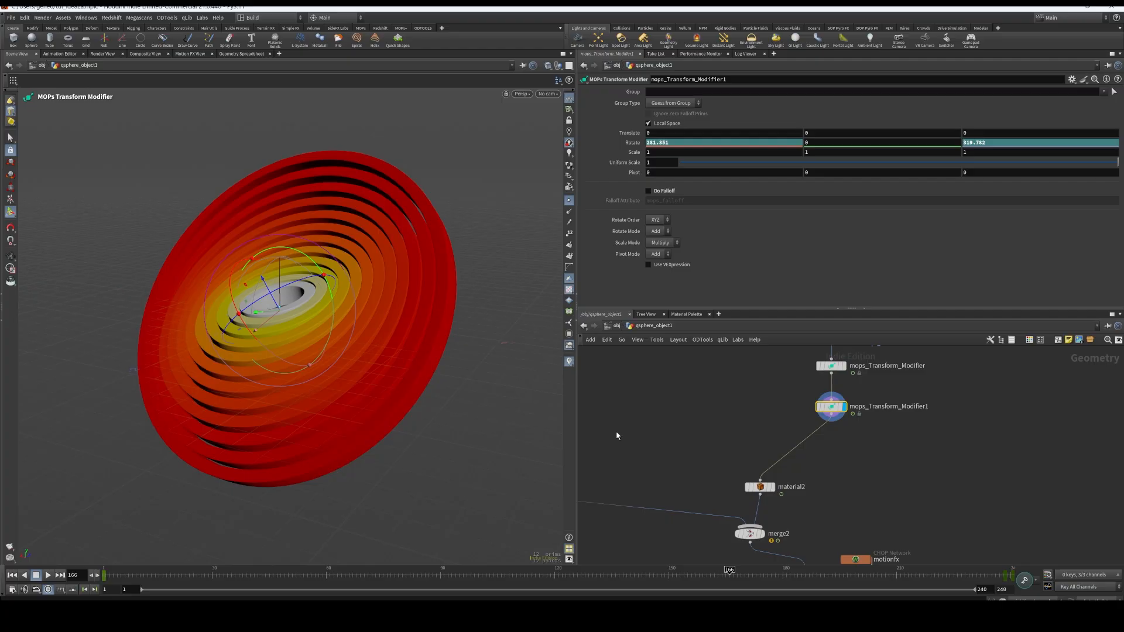
{"action": "scroll", "coordinate": [779, 491], "scroll_direction": "up", "scroll_amount": 3}
{"action": "middle_click_drag", "start_coordinate": [778, 491], "coordinate": [870, 450]}
{"action": "left_click", "coordinate": [842, 447]}
{"action": "left_click", "coordinate": [871, 418]}
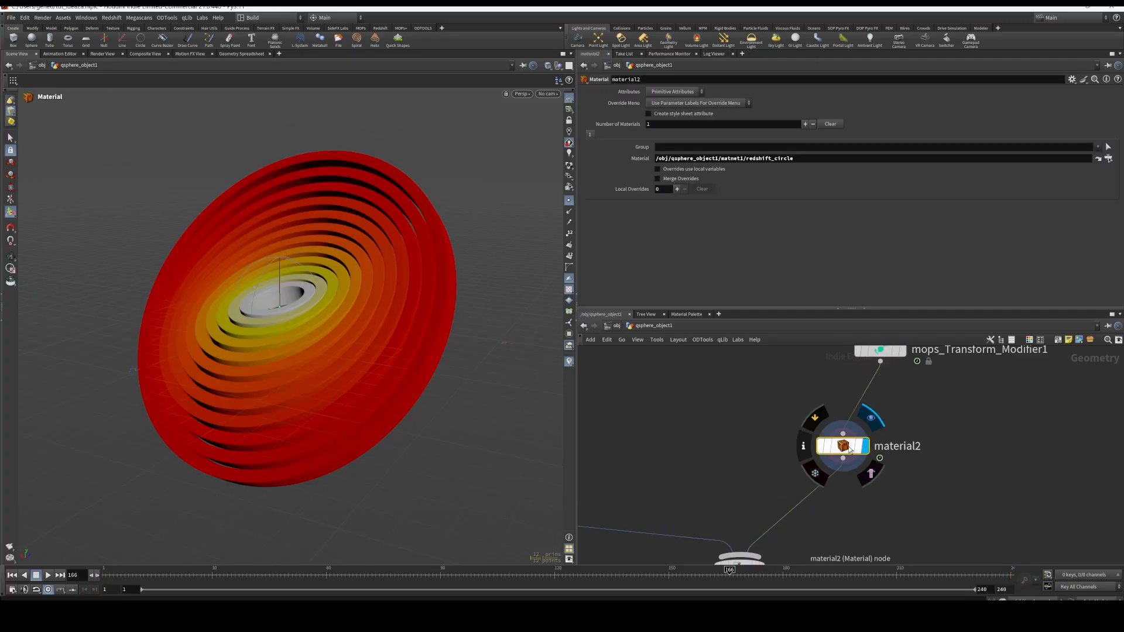
Turn off Preview Falloff on mops_Falloff_From_Attribute1 and reselect material2 to inspect the uncoloured rings
{"action": "middle_click_drag", "start_coordinate": [935, 404], "coordinate": [922, 534]}
{"action": "middle_click_drag", "start_coordinate": [933, 433], "coordinate": [933, 508]}
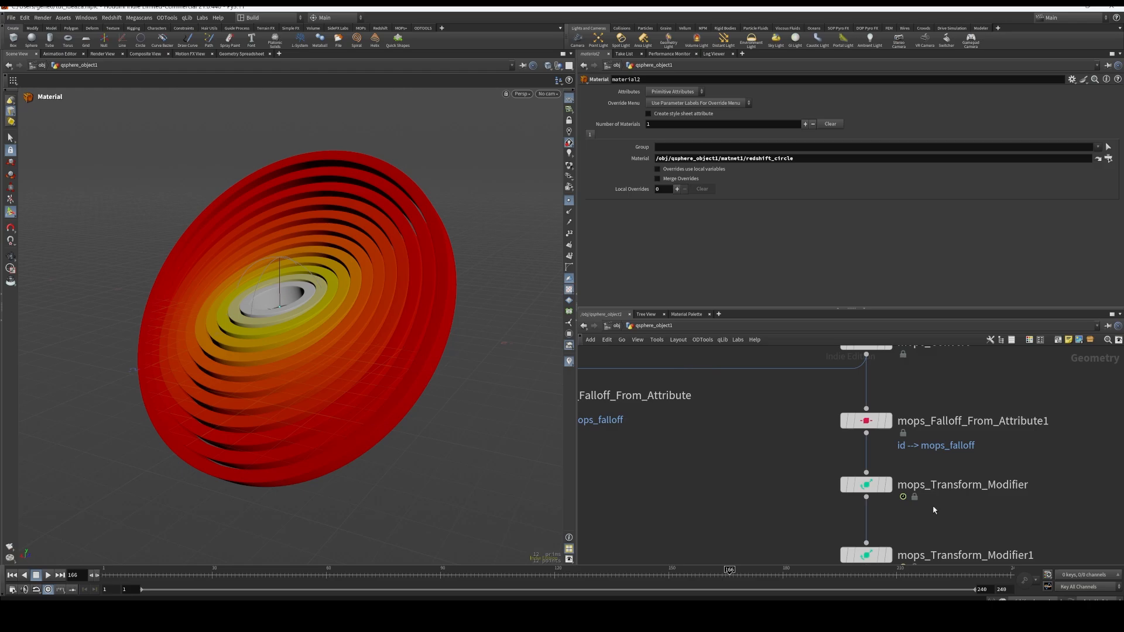
{"action": "middle_click_drag", "start_coordinate": [907, 379], "coordinate": [904, 481]}
{"action": "scroll", "coordinate": [904, 484], "scroll_direction": "down", "scroll_amount": 3}
{"action": "middle_click_drag", "start_coordinate": [920, 536], "coordinate": [929, 476]}
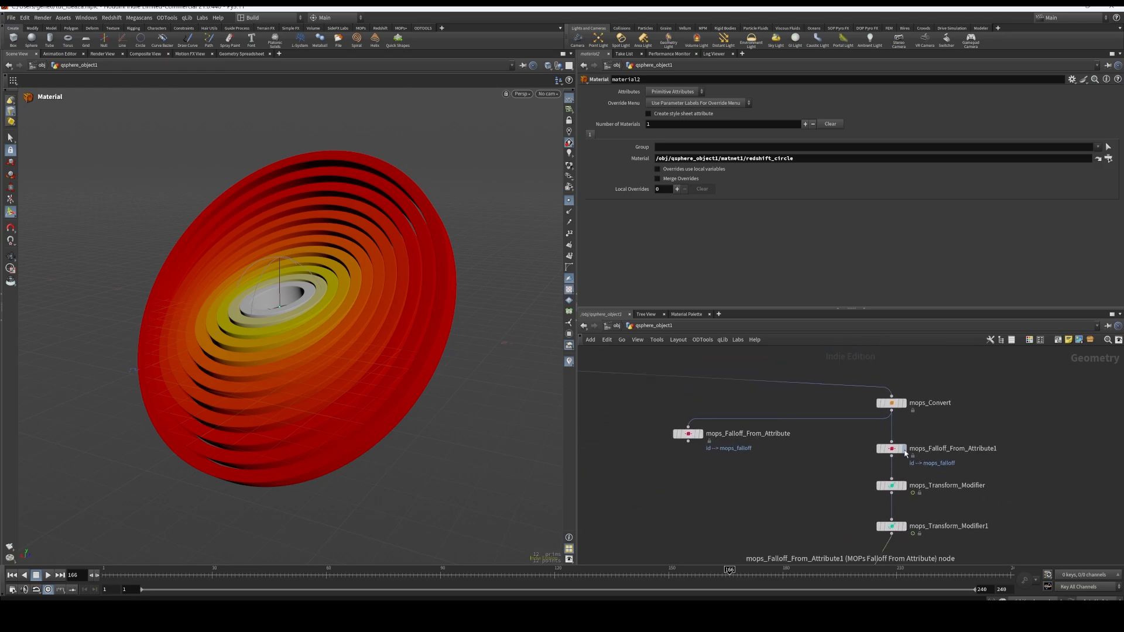
{"action": "left_click", "coordinate": [891, 448]}
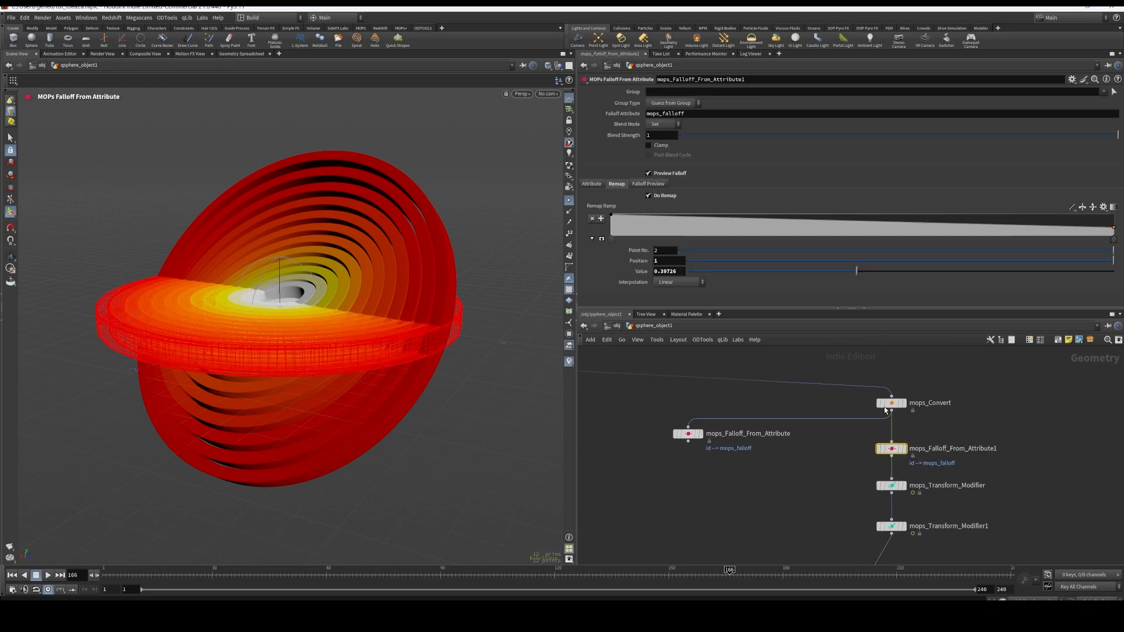
{"action": "left_click", "coordinate": [648, 174]}
{"action": "scroll", "coordinate": [937, 550], "scroll_direction": "down", "scroll_amount": 2}
{"action": "middle_click_drag", "start_coordinate": [936, 551], "coordinate": [909, 411]}
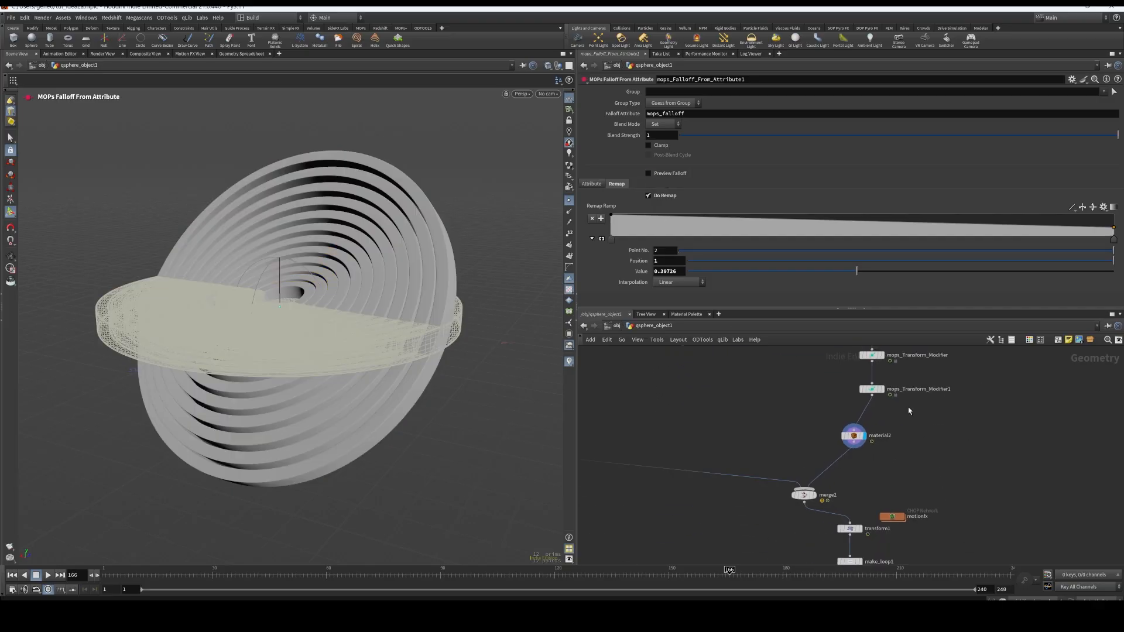
{"action": "left_click", "coordinate": [856, 438]}
{"action": "left_click_drag", "start_coordinate": [485, 328], "coordinate": [333, 333]}
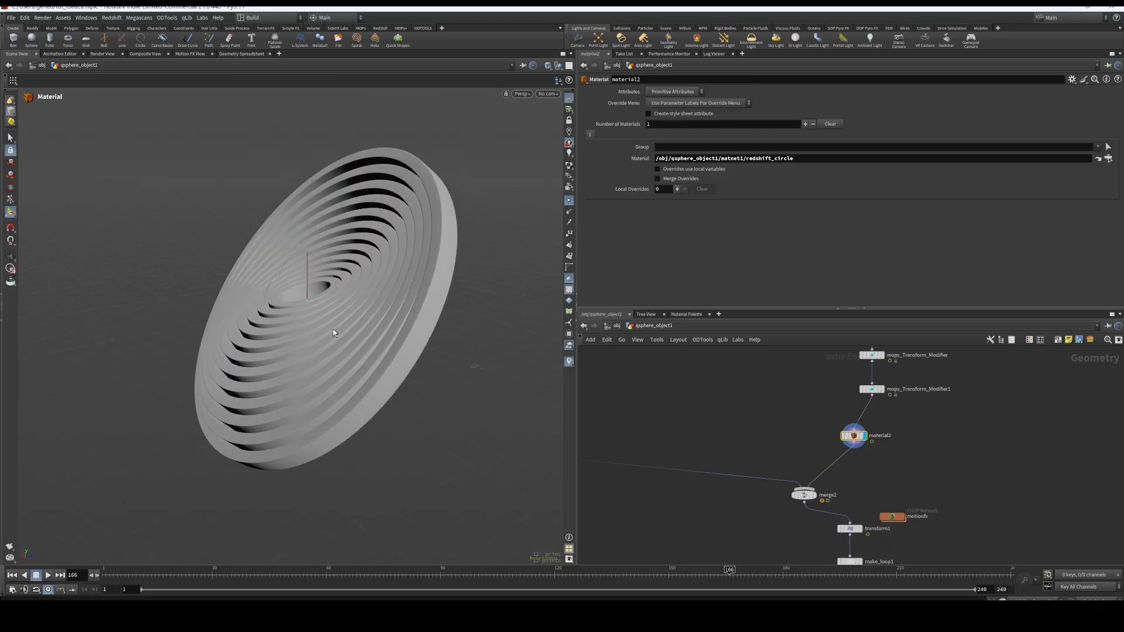
Display qsphere1, autouv2 and material1 in turn to examine how the centre sphere's branch is built
{"action": "middle_click_drag", "start_coordinate": [872, 481], "coordinate": [1001, 466]}
{"action": "middle_click_drag", "start_coordinate": [715, 488], "coordinate": [845, 501]}
{"action": "scroll", "coordinate": [851, 371], "scroll_direction": "down", "scroll_amount": 6}
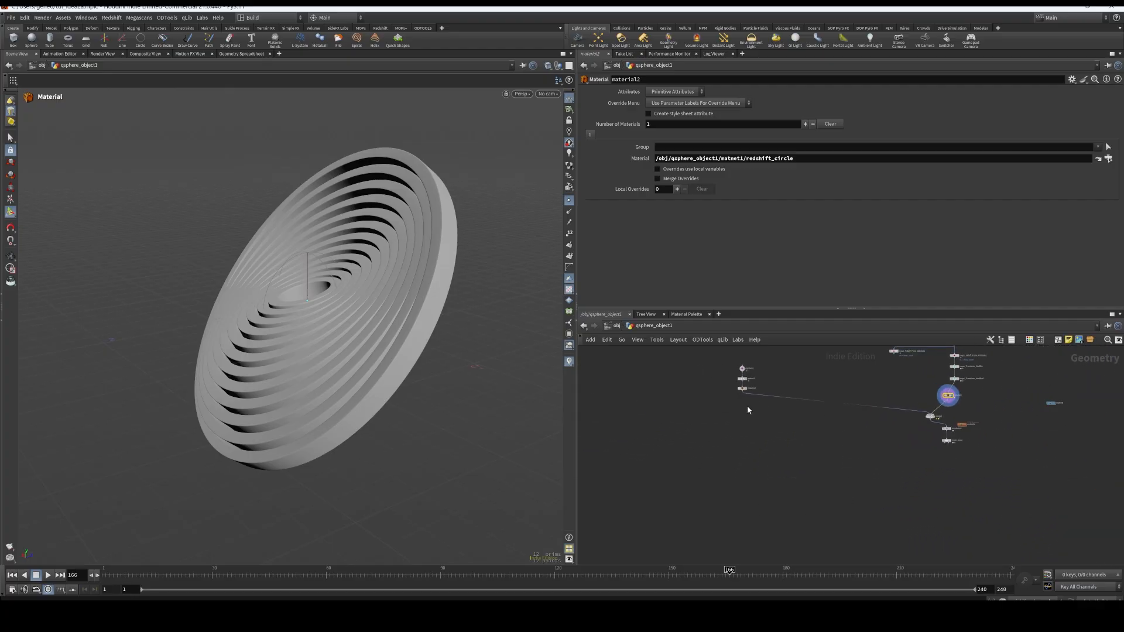
{"action": "scroll", "coordinate": [738, 402], "scroll_direction": "up", "scroll_amount": 3}
{"action": "middle_click_drag", "start_coordinate": [770, 363], "coordinate": [765, 410]}
{"action": "scroll", "coordinate": [764, 404], "scroll_direction": "up", "scroll_amount": 3}
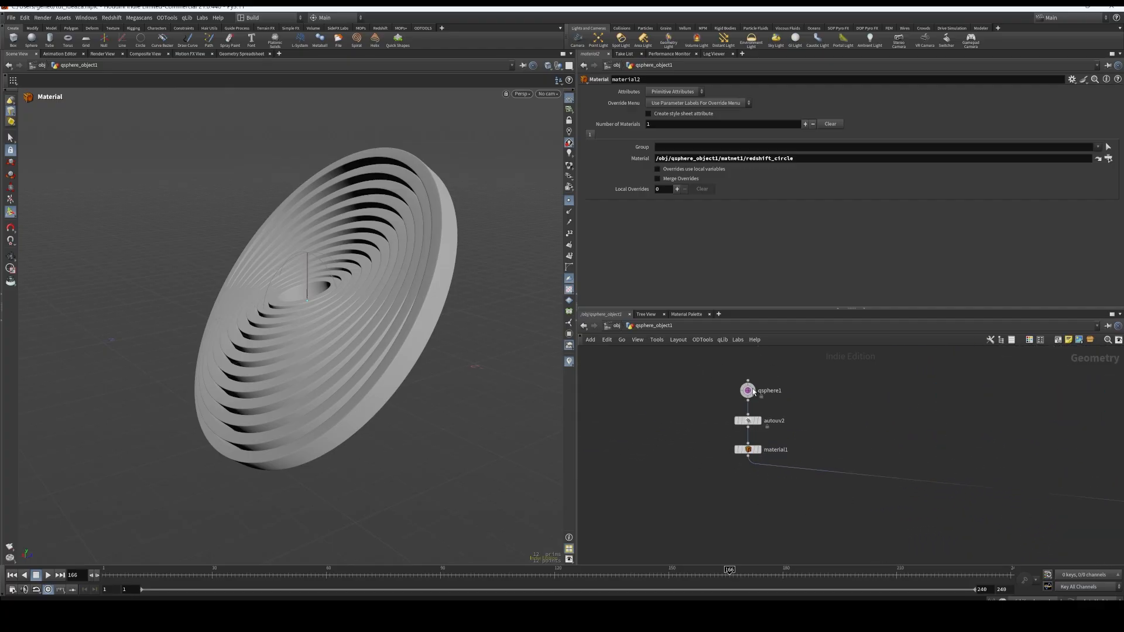
{"action": "left_click", "coordinate": [753, 388]}
{"action": "scroll", "coordinate": [410, 398], "scroll_direction": "up", "scroll_amount": 3}
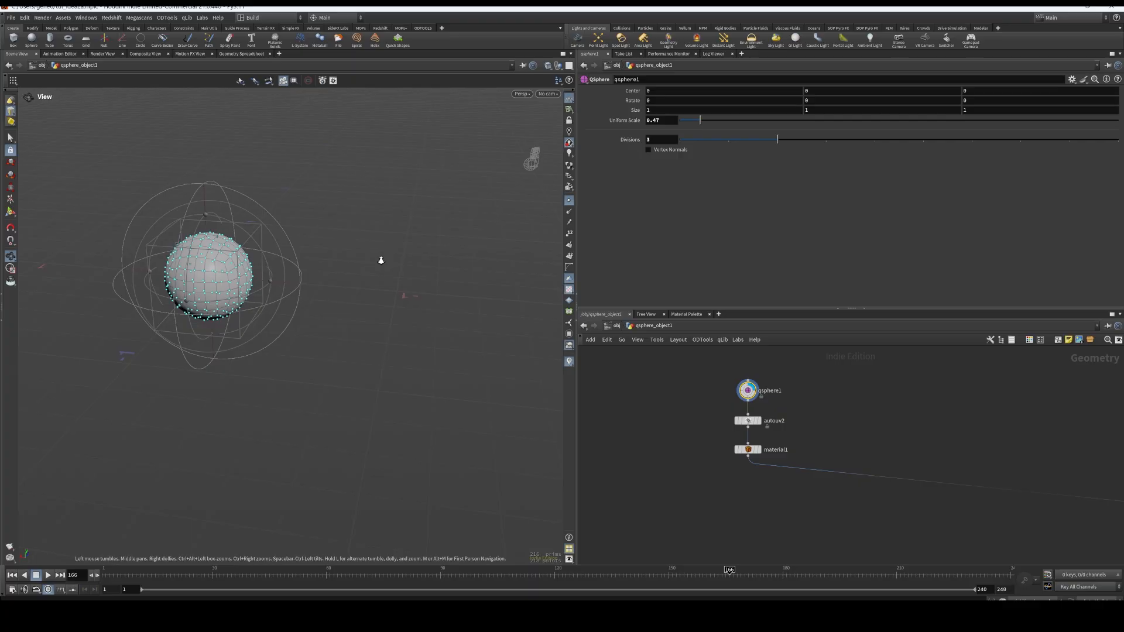
{"action": "scroll", "coordinate": [381, 260], "scroll_direction": "up", "scroll_amount": 3}
{"action": "key", "text": "Return"}
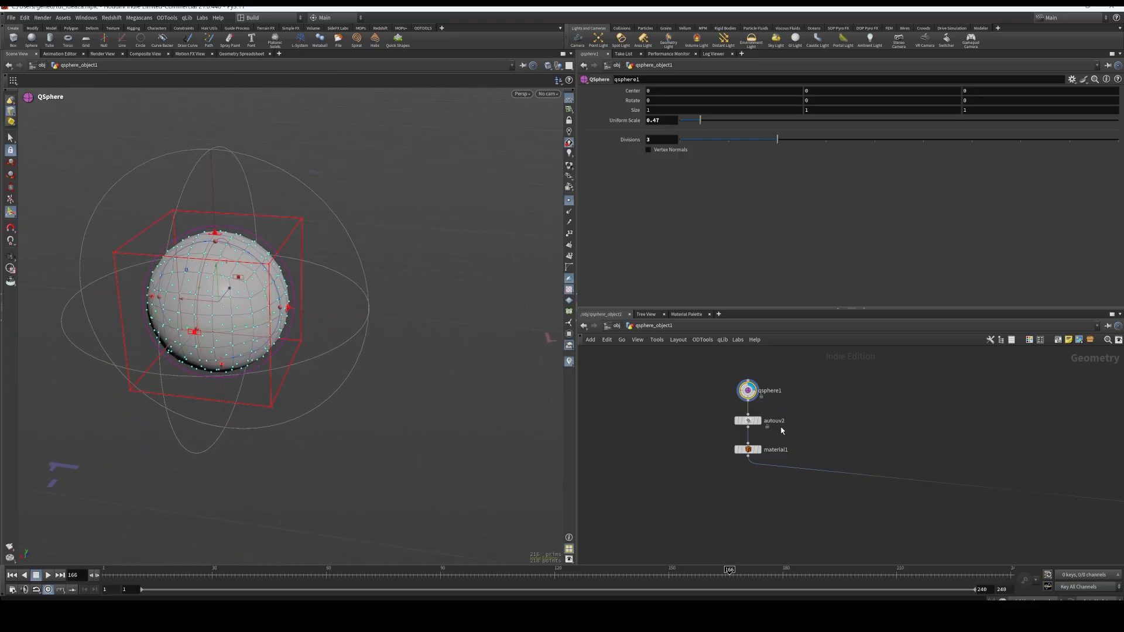
{"action": "left_click", "coordinate": [758, 426]}
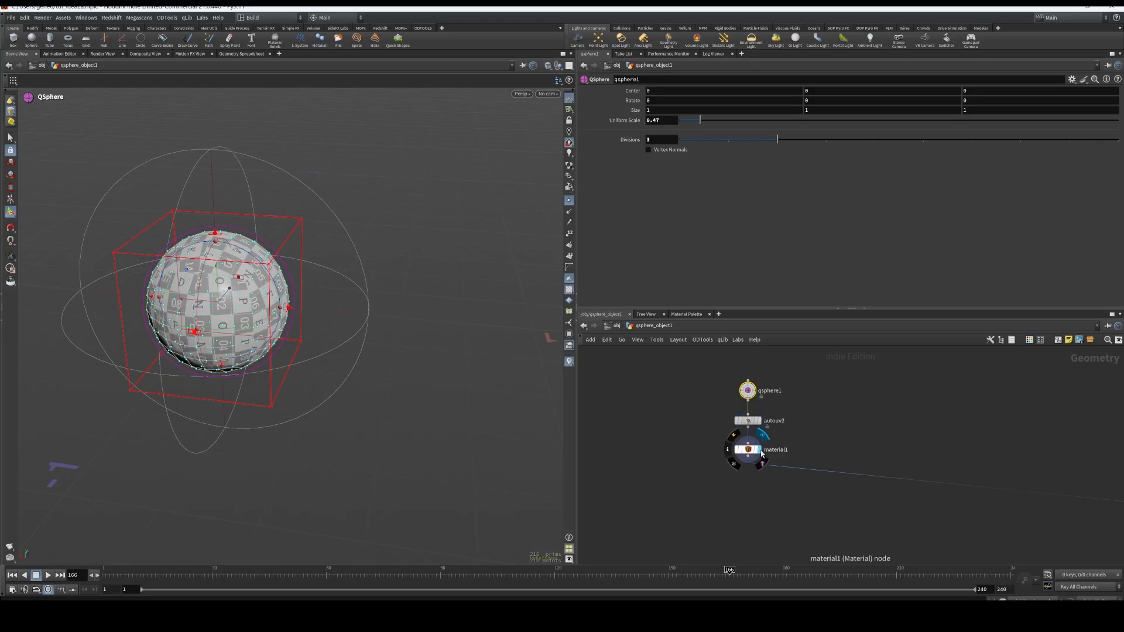
Display material2, and display and select merge2 to show the sphere and the rings together in full view
{"action": "middle_click_drag", "start_coordinate": [958, 457], "coordinate": [834, 461]}
{"action": "scroll", "coordinate": [901, 438], "scroll_direction": "down", "scroll_amount": 5}
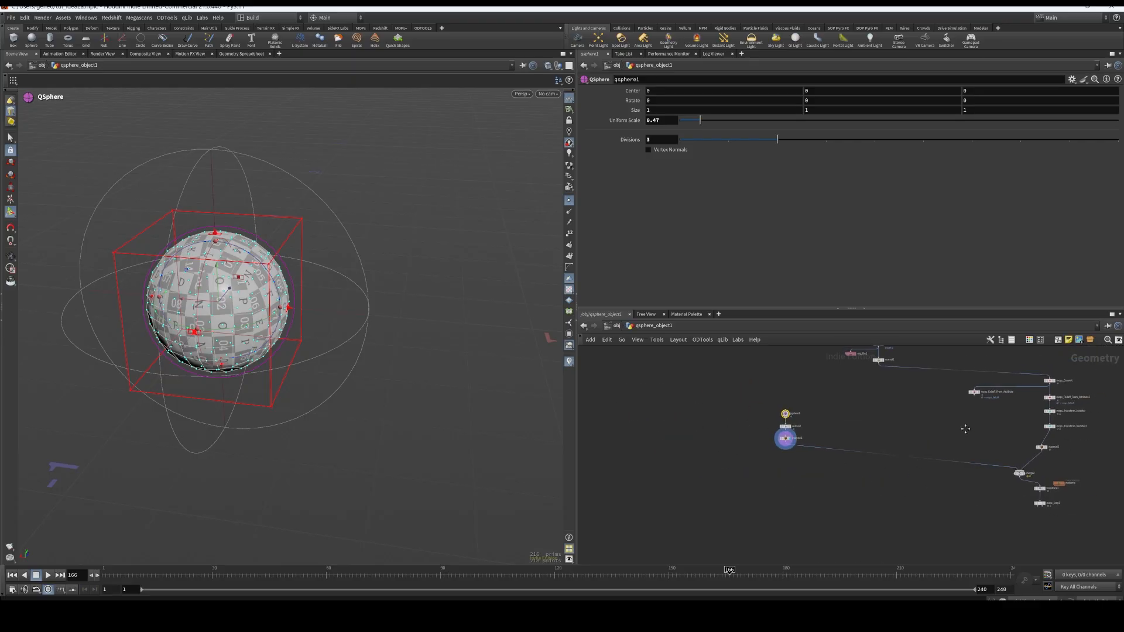
{"action": "middle_click_drag", "start_coordinate": [963, 429], "coordinate": [886, 439]}
{"action": "scroll", "coordinate": [854, 469], "scroll_direction": "up", "scroll_amount": 2}
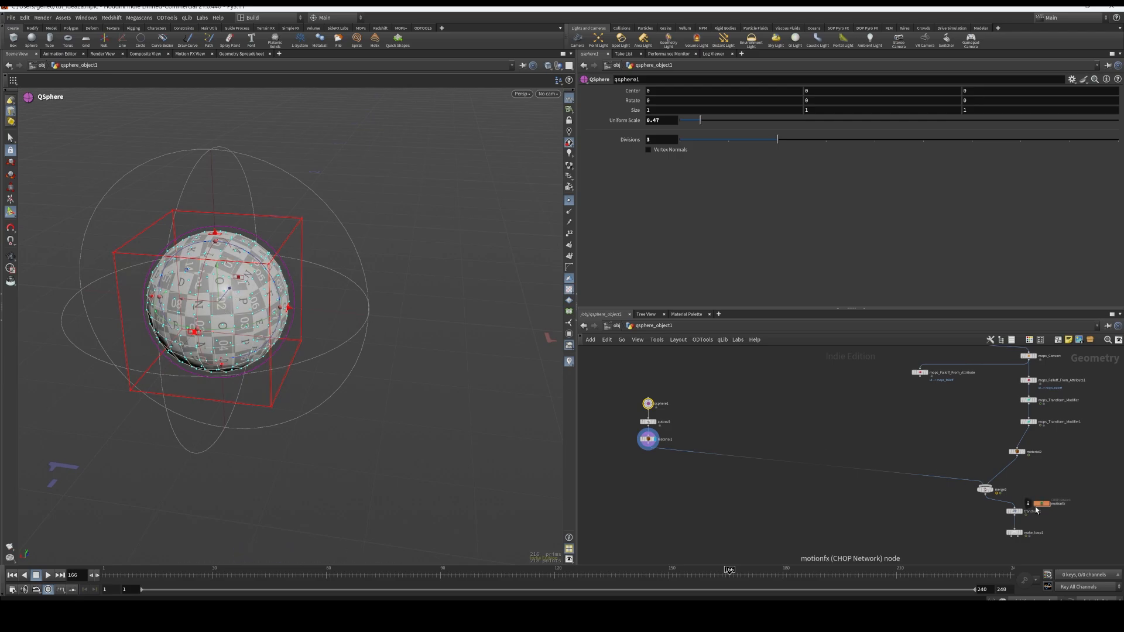
{"action": "scroll", "coordinate": [1007, 502], "scroll_direction": "up", "scroll_amount": 5}
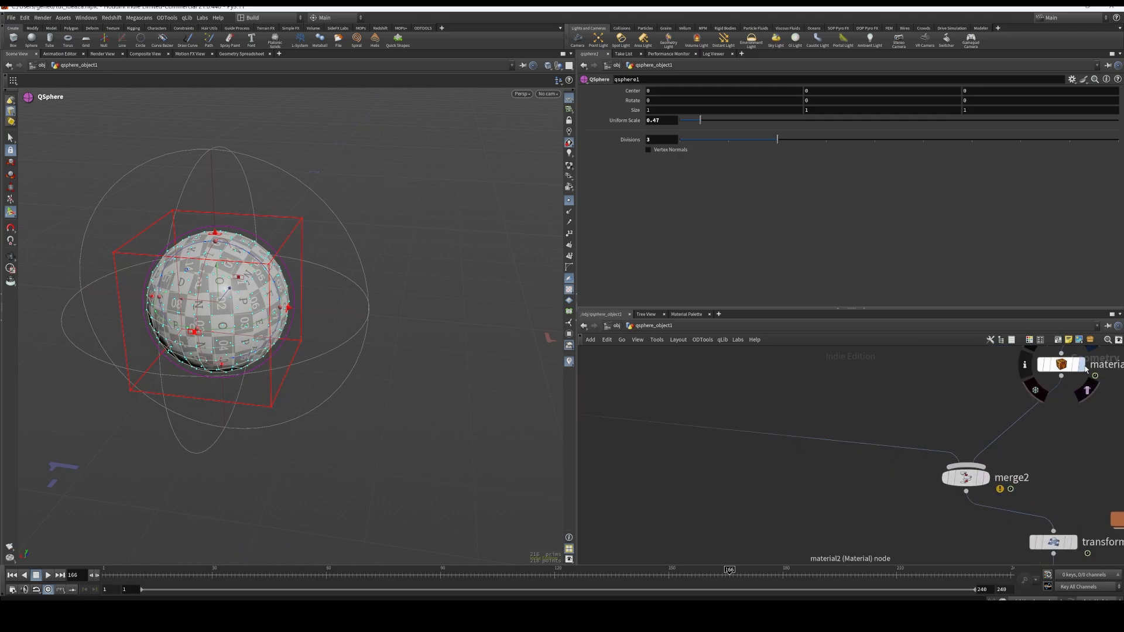
{"action": "left_click", "coordinate": [1082, 366]}
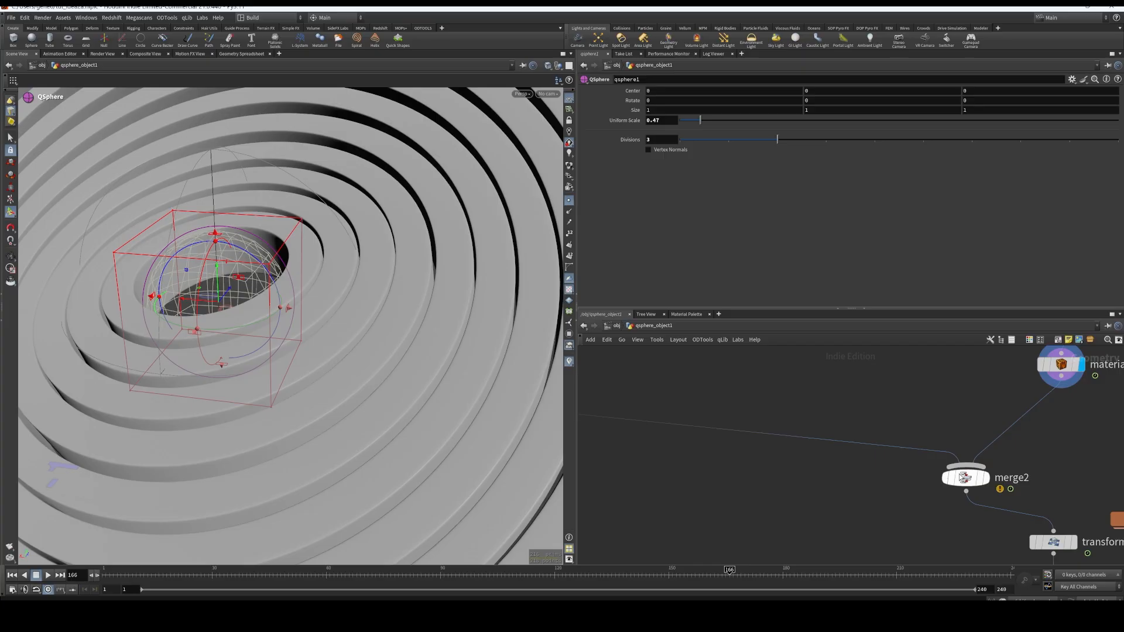
{"action": "left_click", "coordinate": [988, 483]}
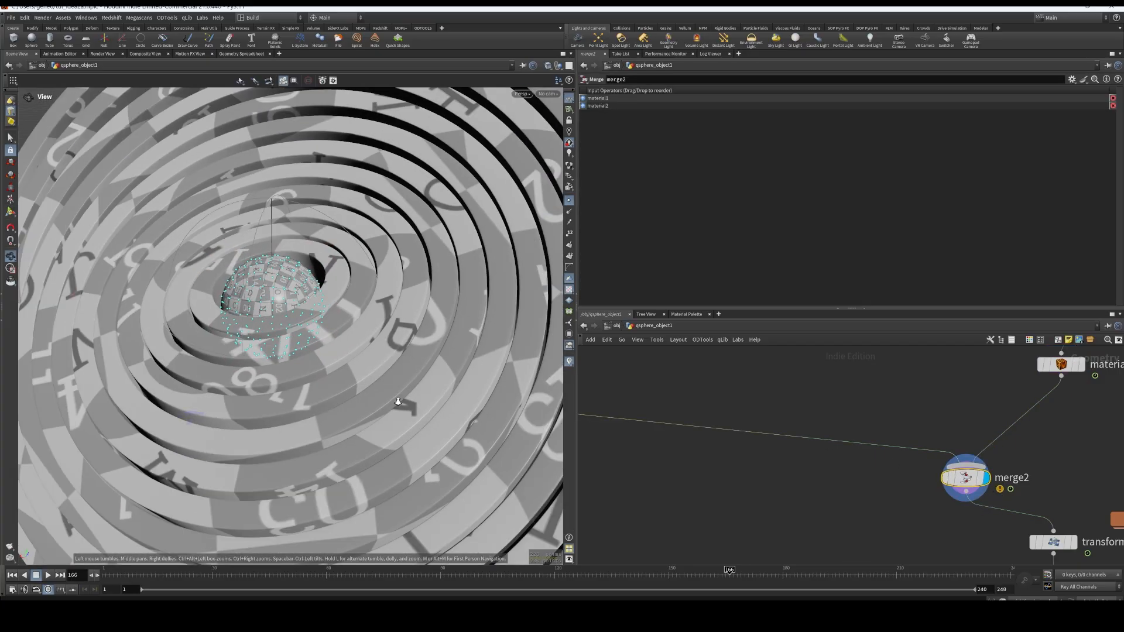
{"action": "key", "text": "h"}
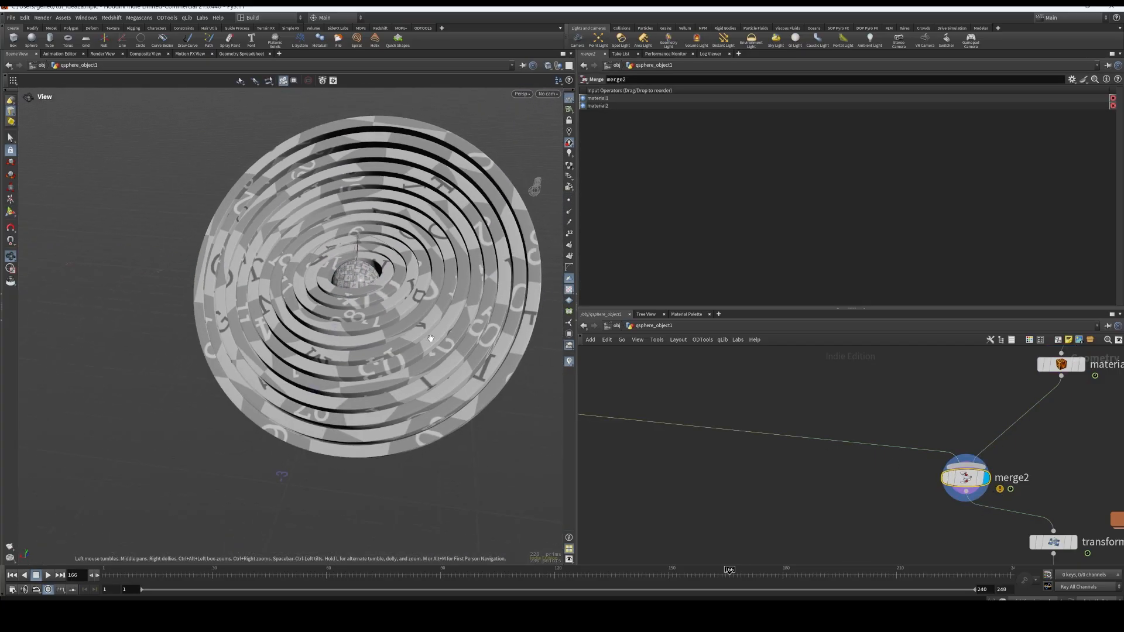
Play the merge2 result from frame 1 to examine the rings turning around the sphere, and rewind to frame 1
{"action": "left_click", "coordinate": [14, 576]}
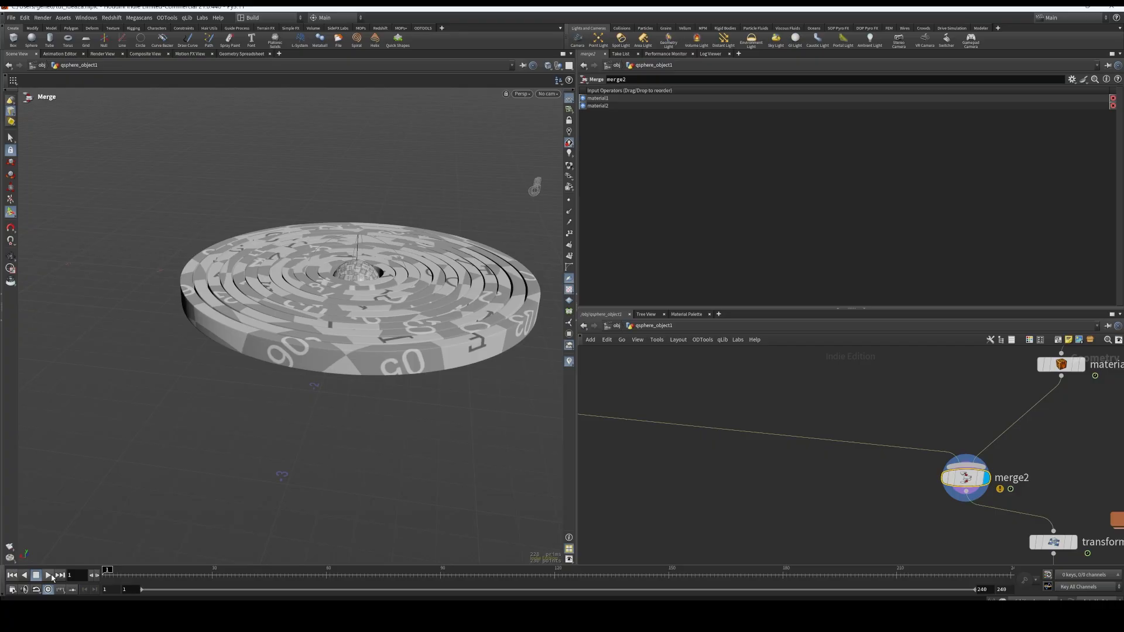
{"action": "left_click", "coordinate": [49, 576]}
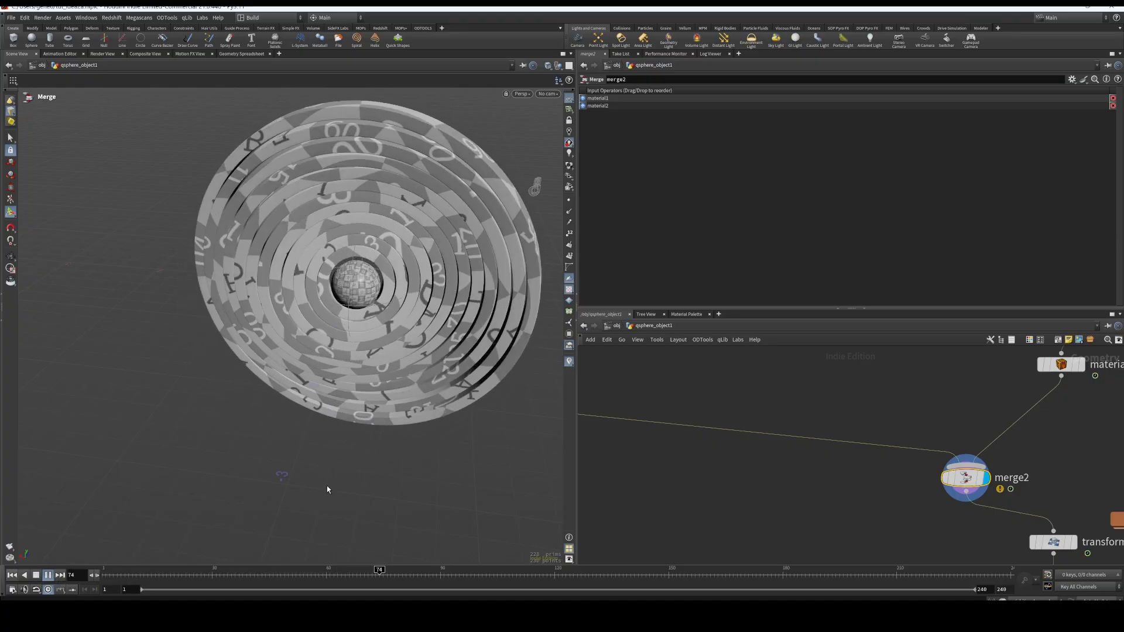
{"action": "middle_click_drag", "start_coordinate": [1036, 486], "coordinate": [941, 422]}
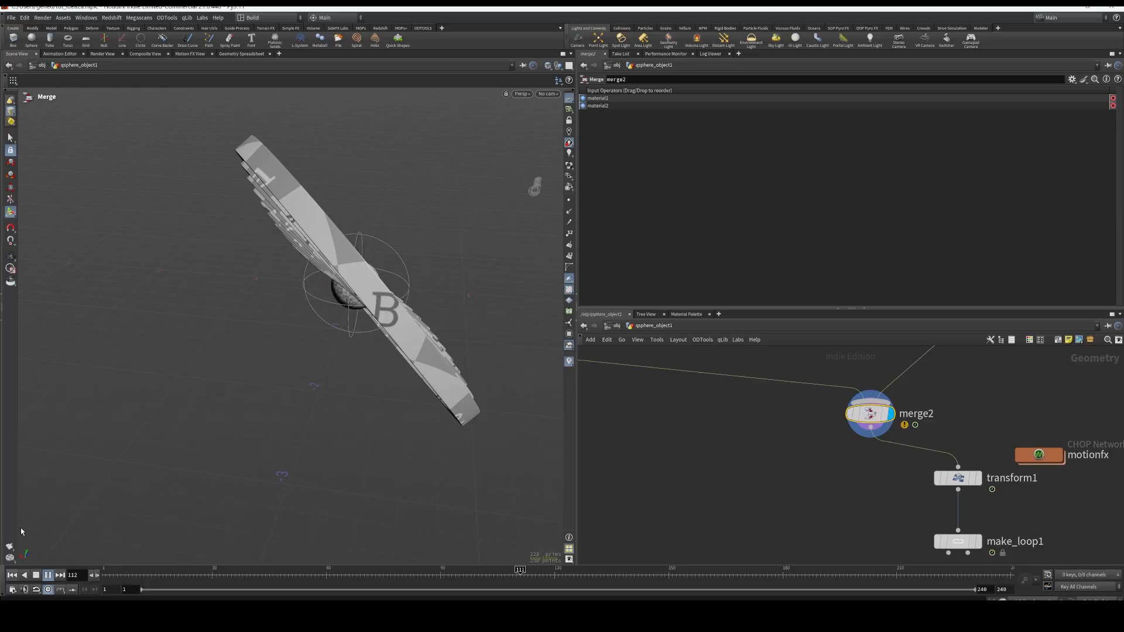
{"action": "left_click", "coordinate": [14, 576]}
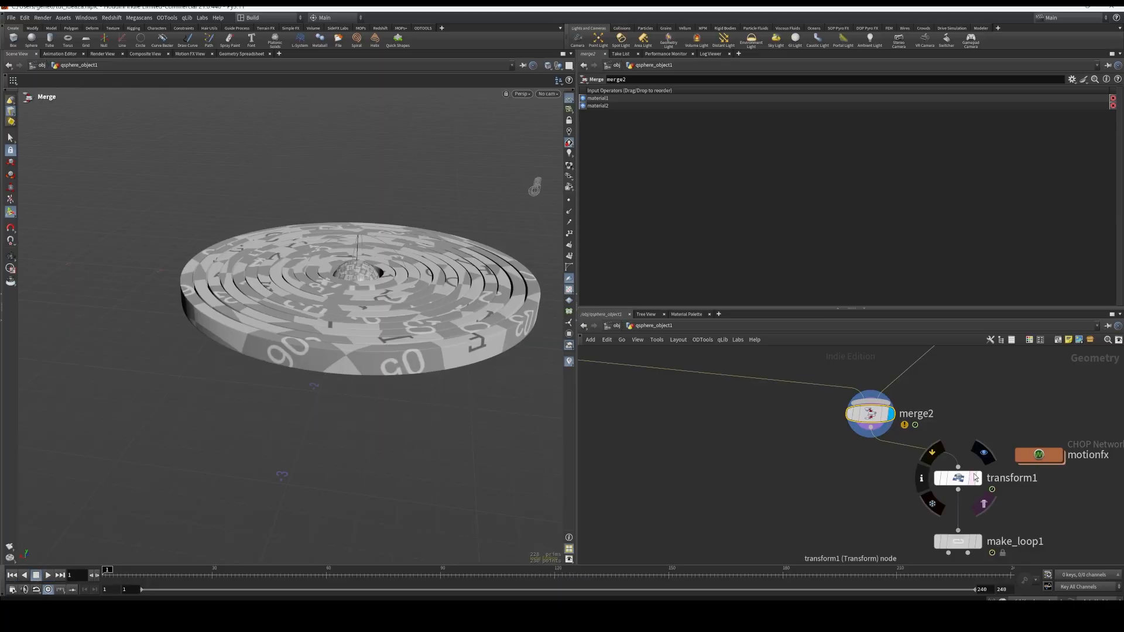
Display and select transform1, play its animation to examine the added motion, and return to frame 1
{"action": "left_click", "coordinate": [980, 478]}
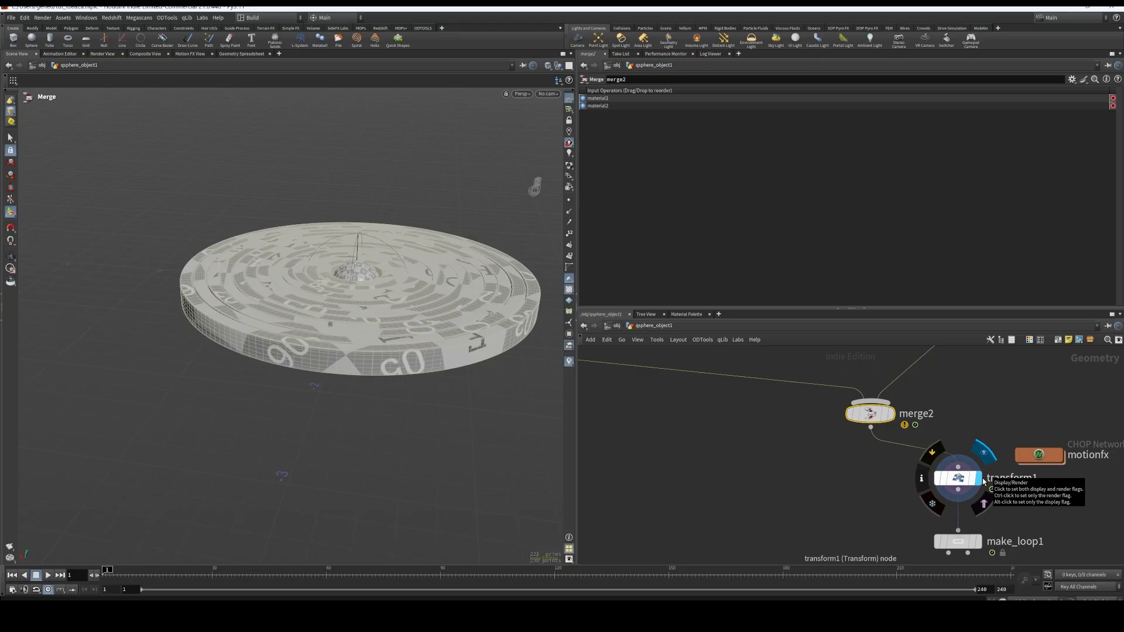
{"action": "left_click", "coordinate": [957, 479]}
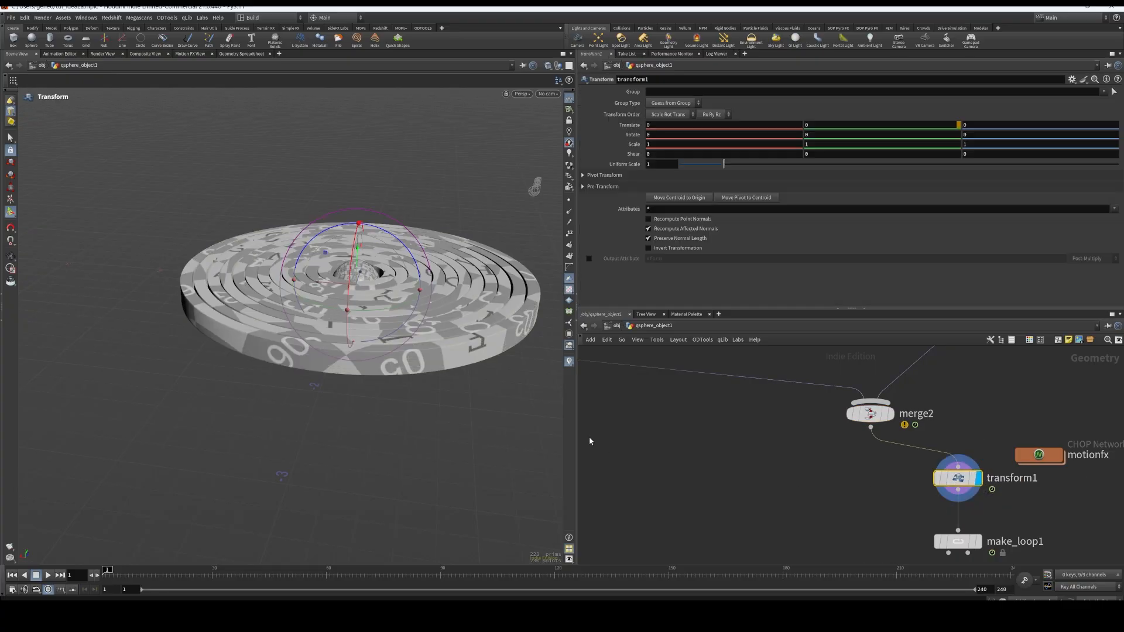
{"action": "left_click", "coordinate": [54, 577]}
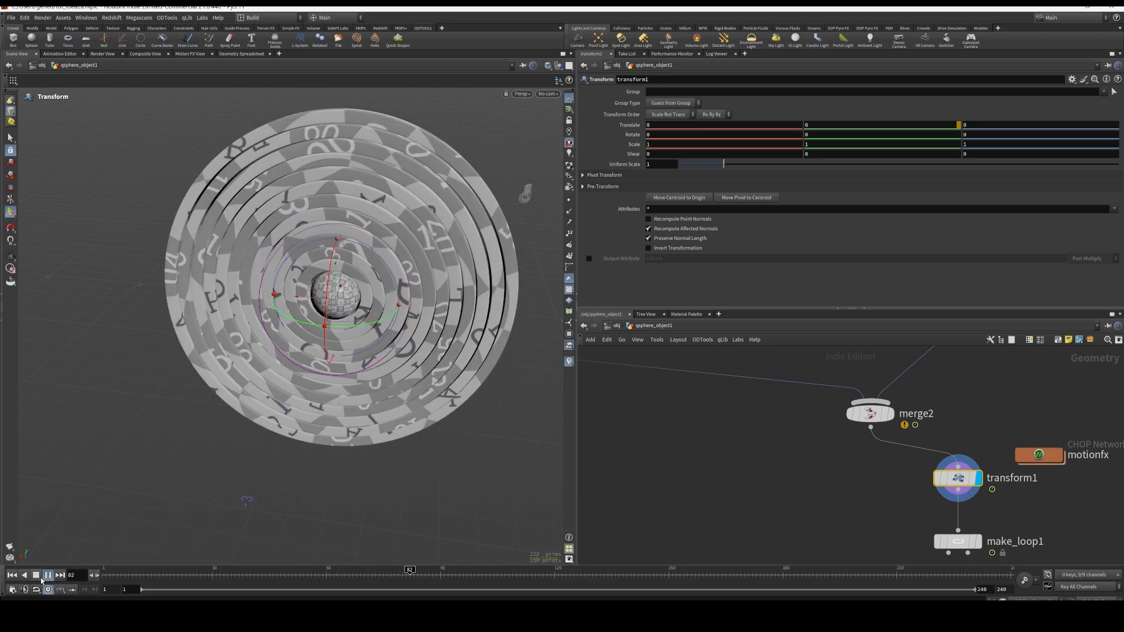
{"action": "left_click", "coordinate": [46, 576]}
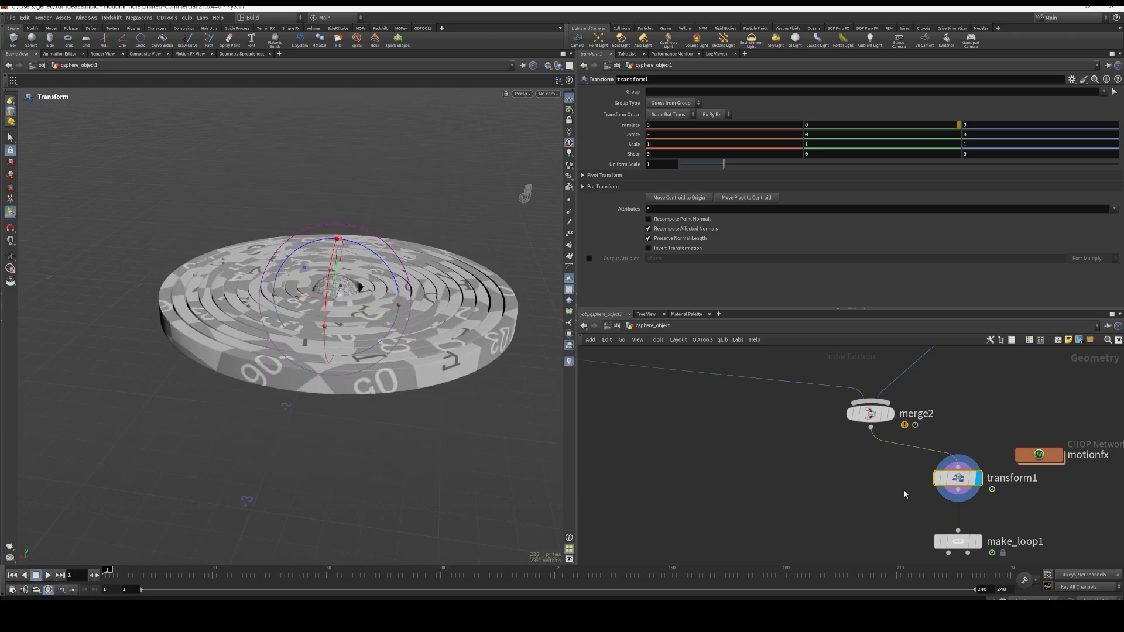
Reposition the transform1 node further to the left beneath merge2 in the network
{"action": "middle_click_drag", "start_coordinate": [904, 494], "coordinate": [863, 493]}
{"action": "left_click_drag", "start_coordinate": [916, 483], "coordinate": [816, 480]}
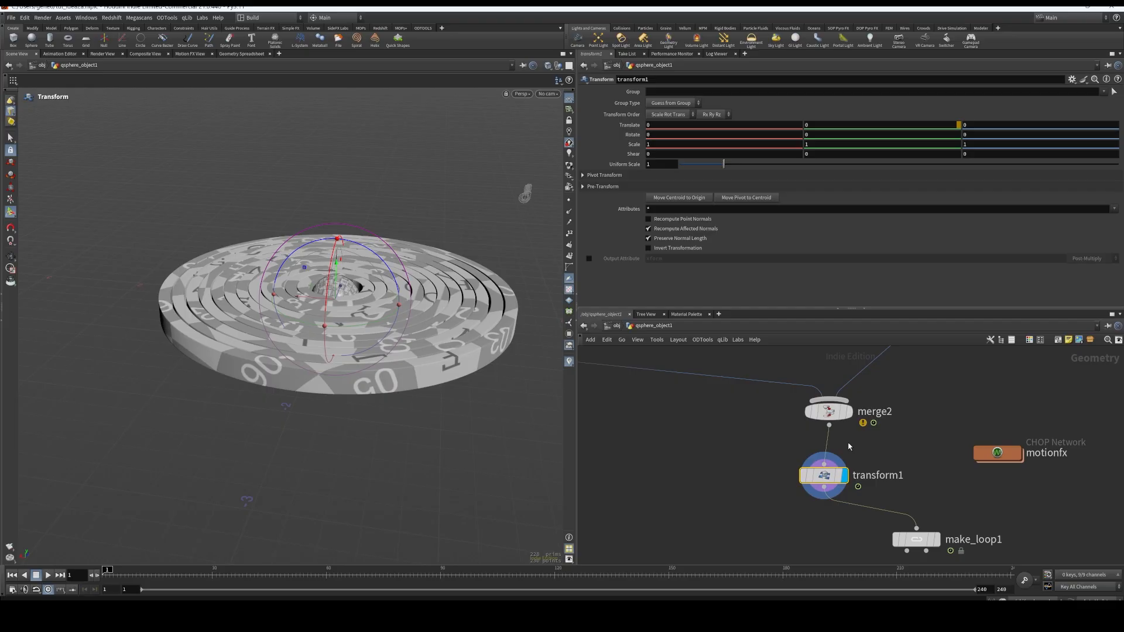
{"action": "middle_click_drag", "start_coordinate": [921, 450], "coordinate": [899, 444]}
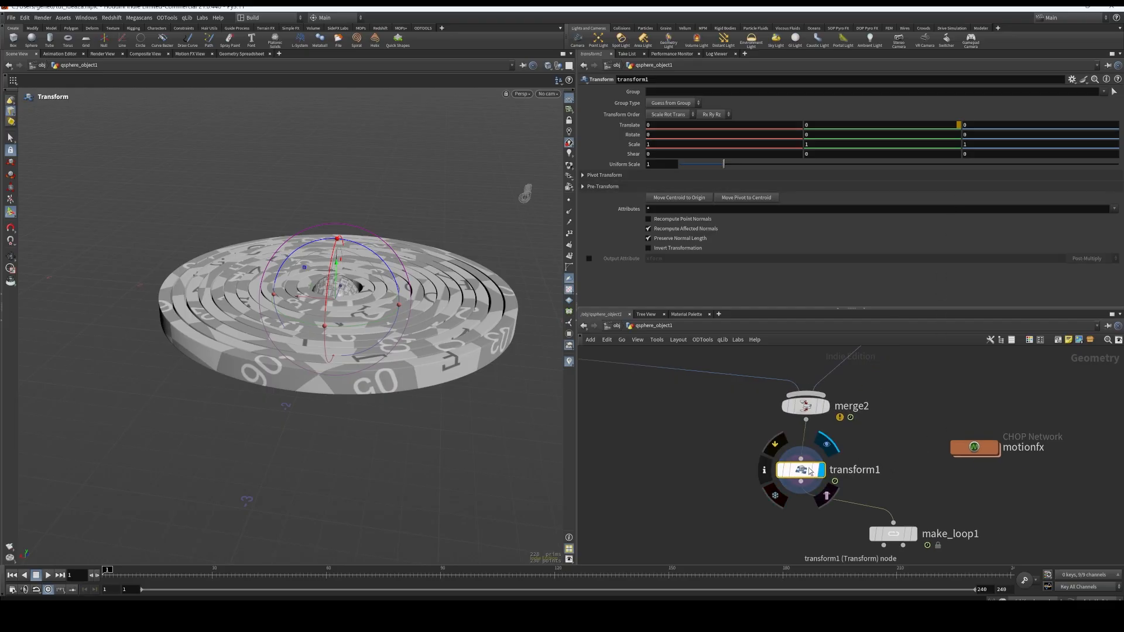
{"action": "left_click_drag", "start_coordinate": [810, 472], "coordinate": [753, 471]}
Bypass mops_Transform_Modifier1 and mops_Transform_Modifier to isolate the motion of transform1
{"action": "middle_click_drag", "start_coordinate": [875, 432], "coordinate": [872, 539]}
{"action": "scroll", "coordinate": [924, 451], "scroll_direction": "down", "scroll_amount": 5}
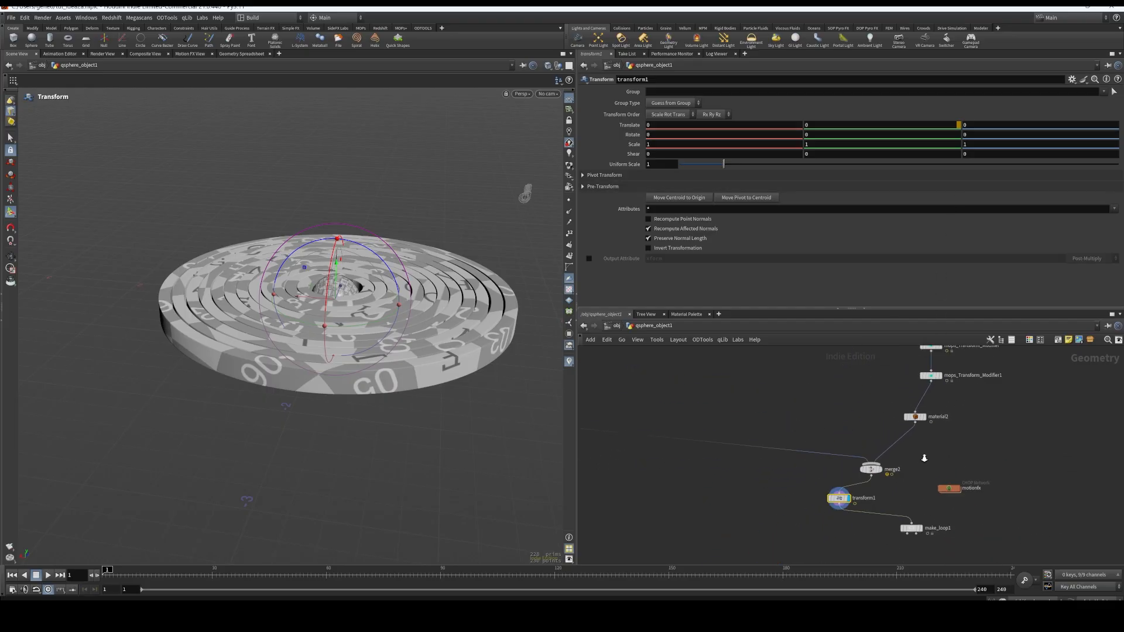
{"action": "scroll", "coordinate": [938, 446], "scroll_direction": "up", "scroll_amount": 5}
{"action": "middle_click_drag", "start_coordinate": [948, 424], "coordinate": [925, 501]}
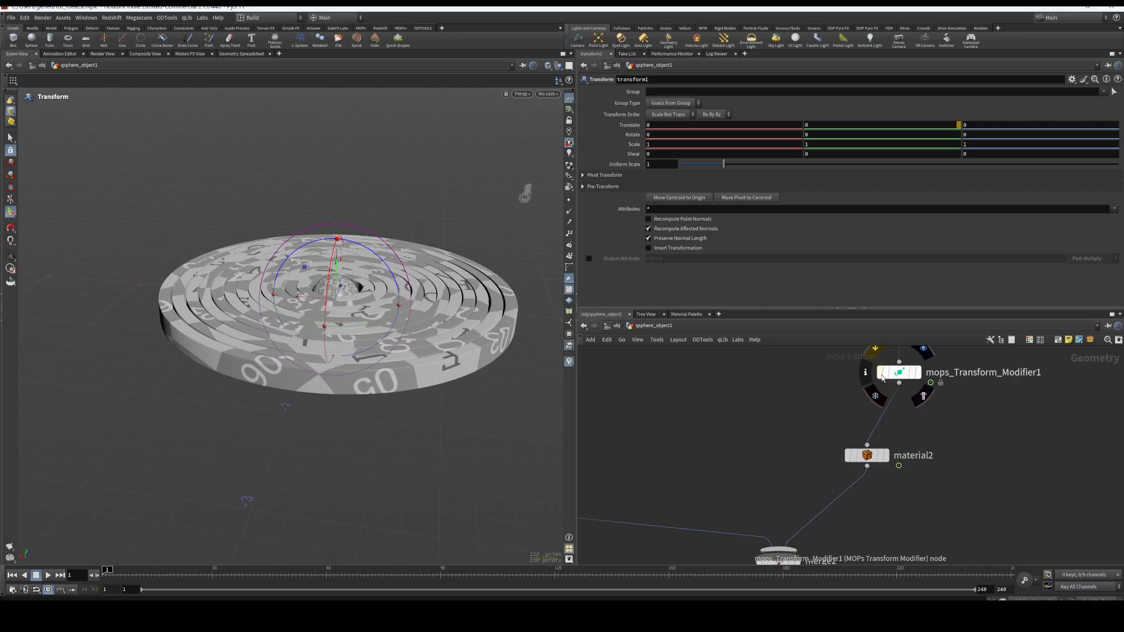
{"action": "middle_click_drag", "start_coordinate": [933, 409], "coordinate": [920, 485]}
{"action": "left_click", "coordinate": [884, 413]}
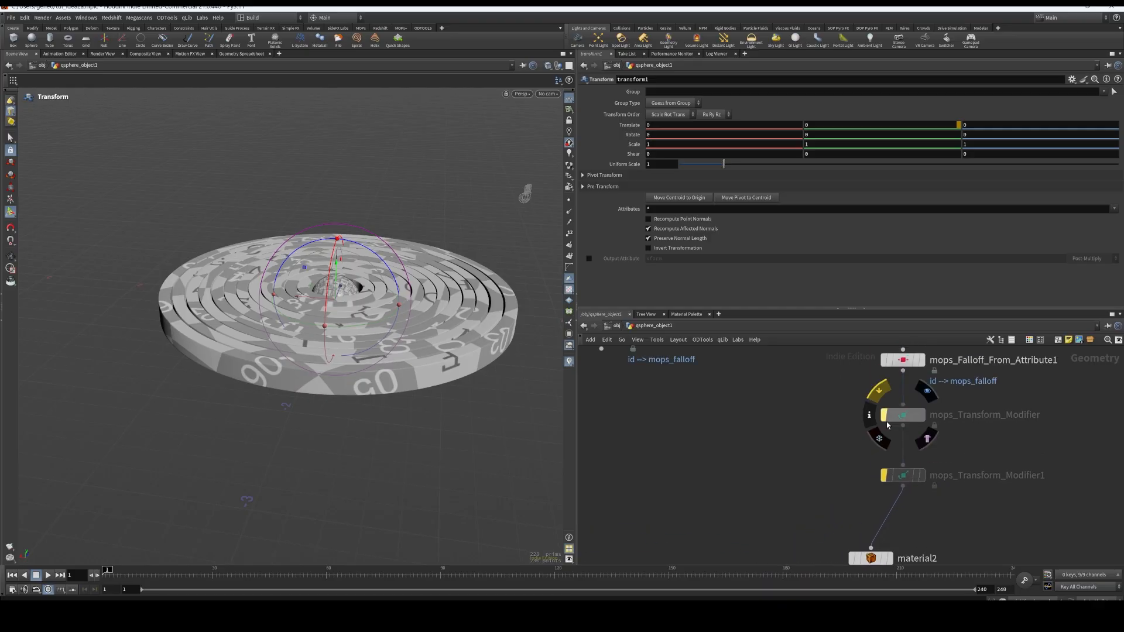
Play the transform1 animation with both MOPs modifiers bypassed to examine its motion, and return to frame 1
{"action": "middle_click_drag", "start_coordinate": [950, 519], "coordinate": [961, 372]}
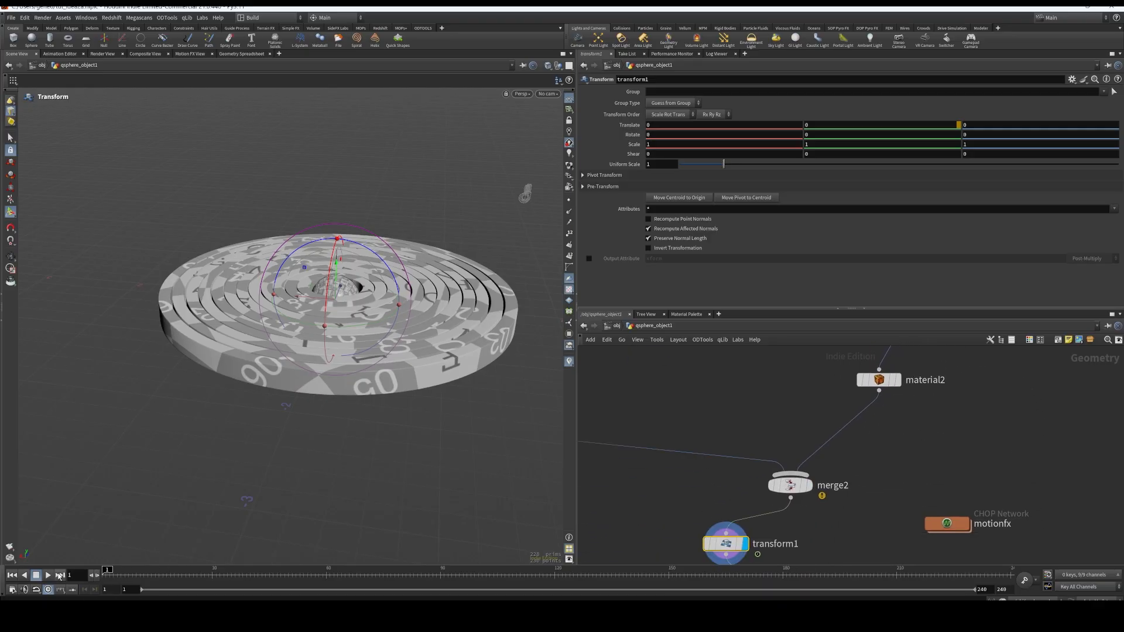
{"action": "left_click", "coordinate": [49, 576]}
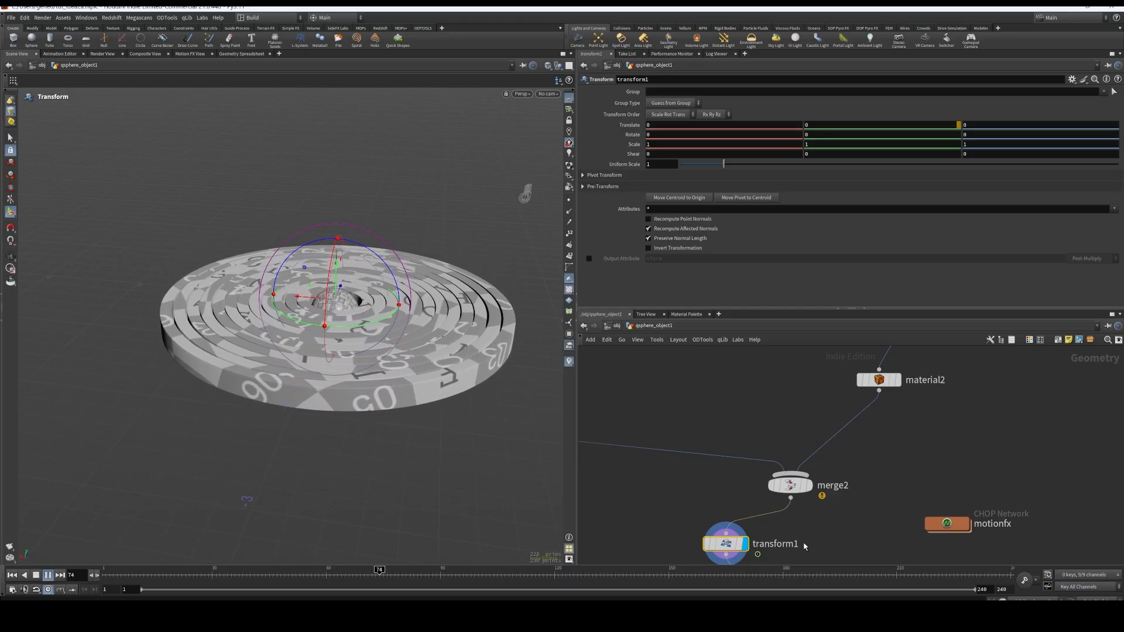
{"action": "middle_click_drag", "start_coordinate": [724, 550], "coordinate": [736, 480]}
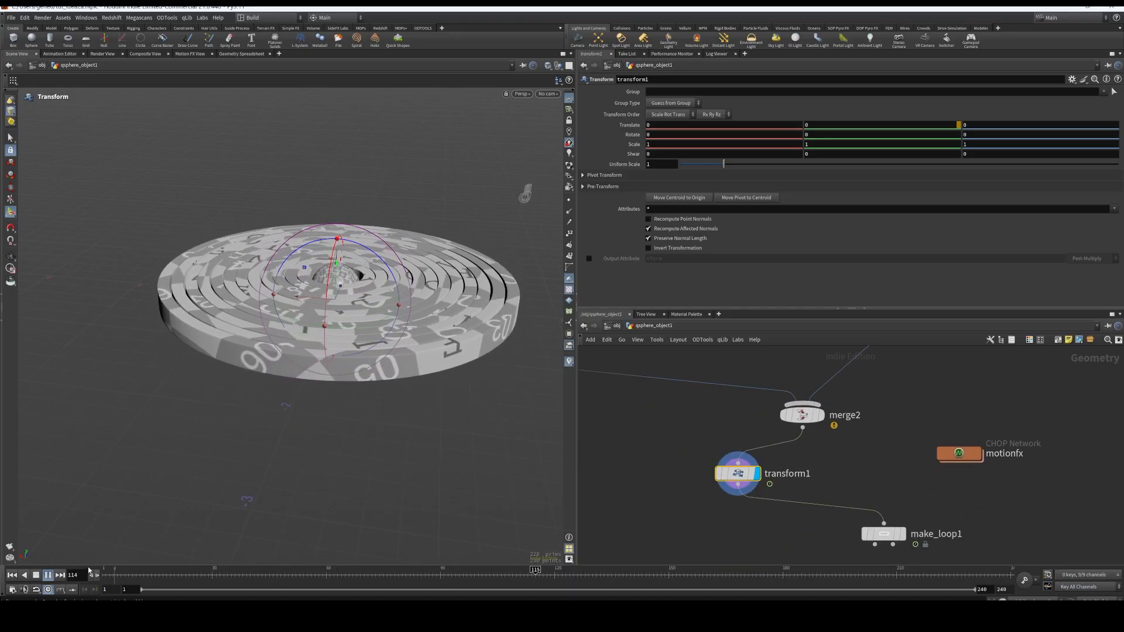
{"action": "left_click", "coordinate": [12, 575]}
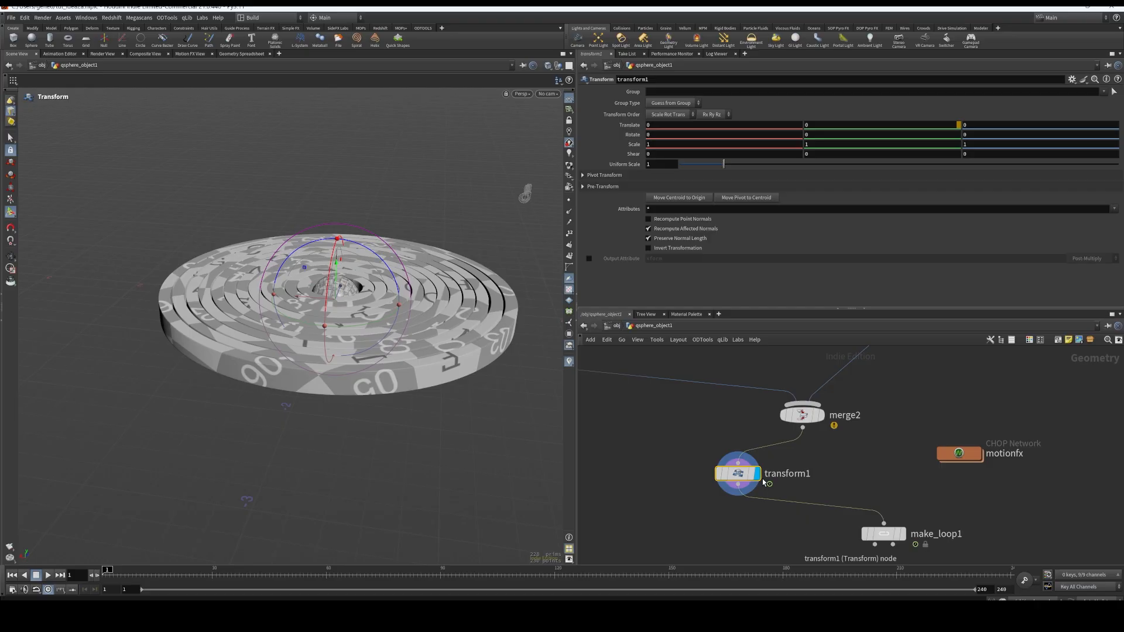
Add a second Transform node between merge2 and make_loop1, place it beside transform1 and display it
{"action": "key", "text": "Tab"}
{"action": "type", "text": "t"}
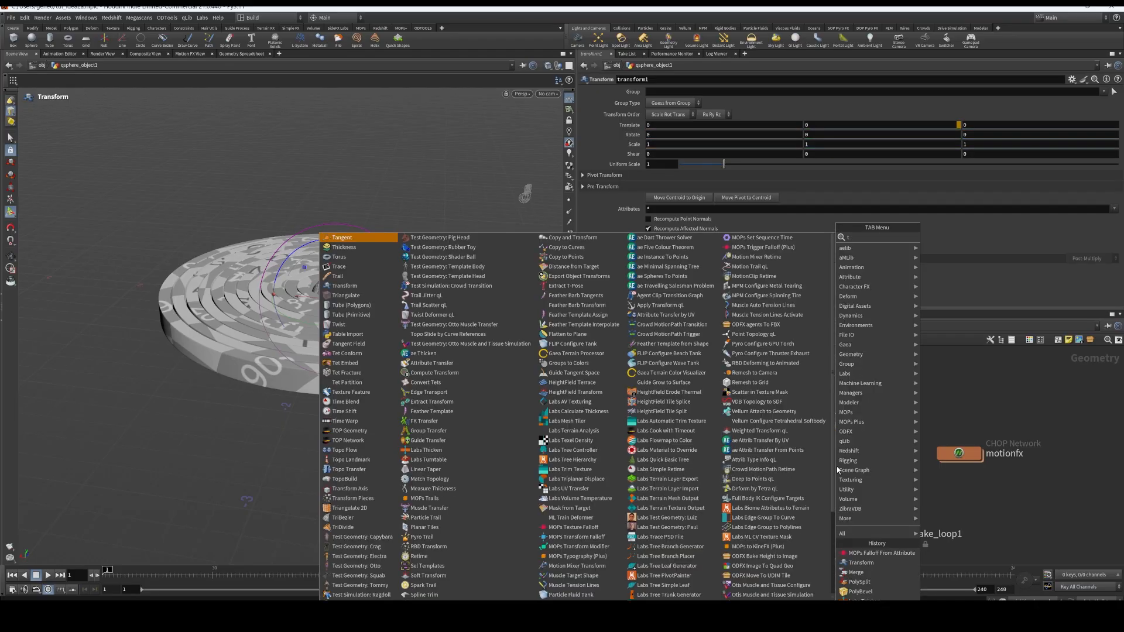
{"action": "type", "text": "ransfo"}
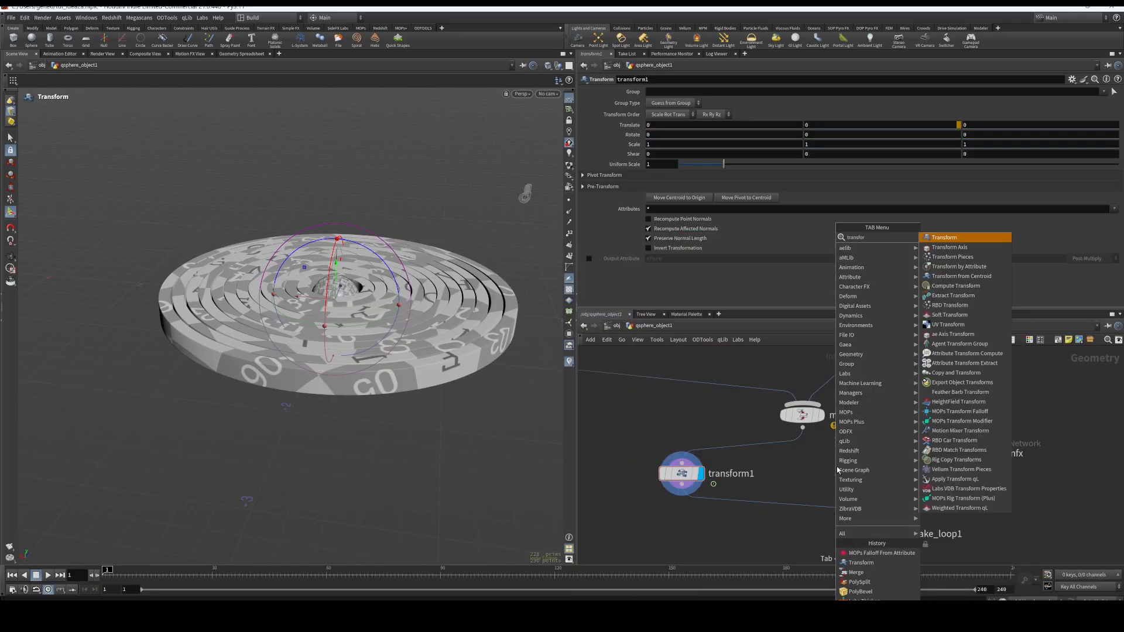
{"action": "type", "text": "r"}
{"action": "key", "text": "Return"}
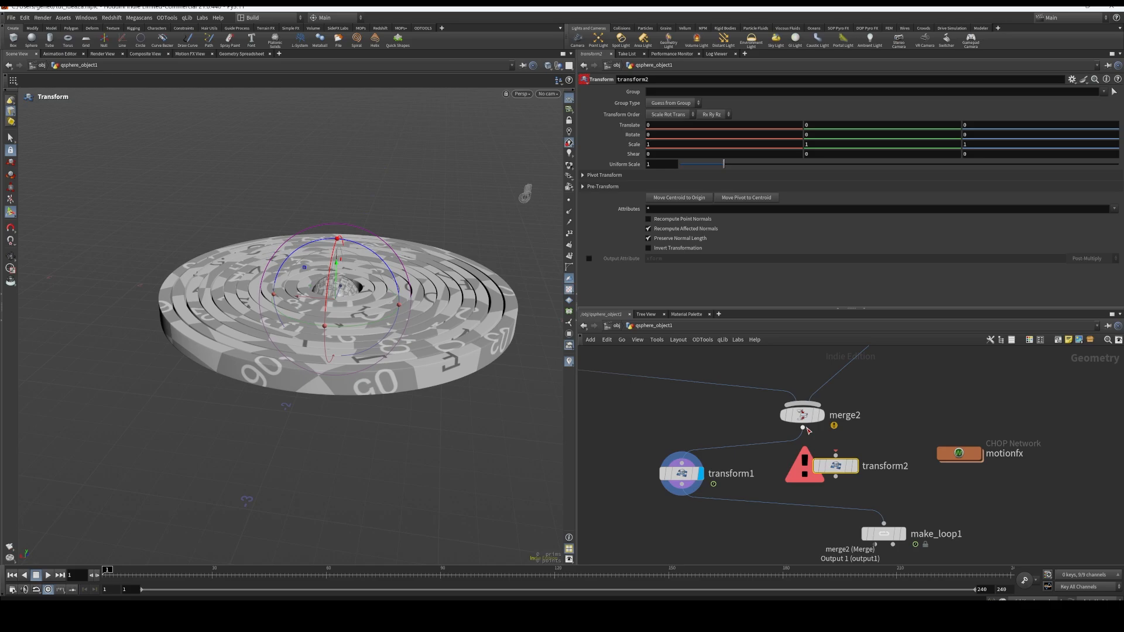
{"action": "left_click", "coordinate": [844, 462]}
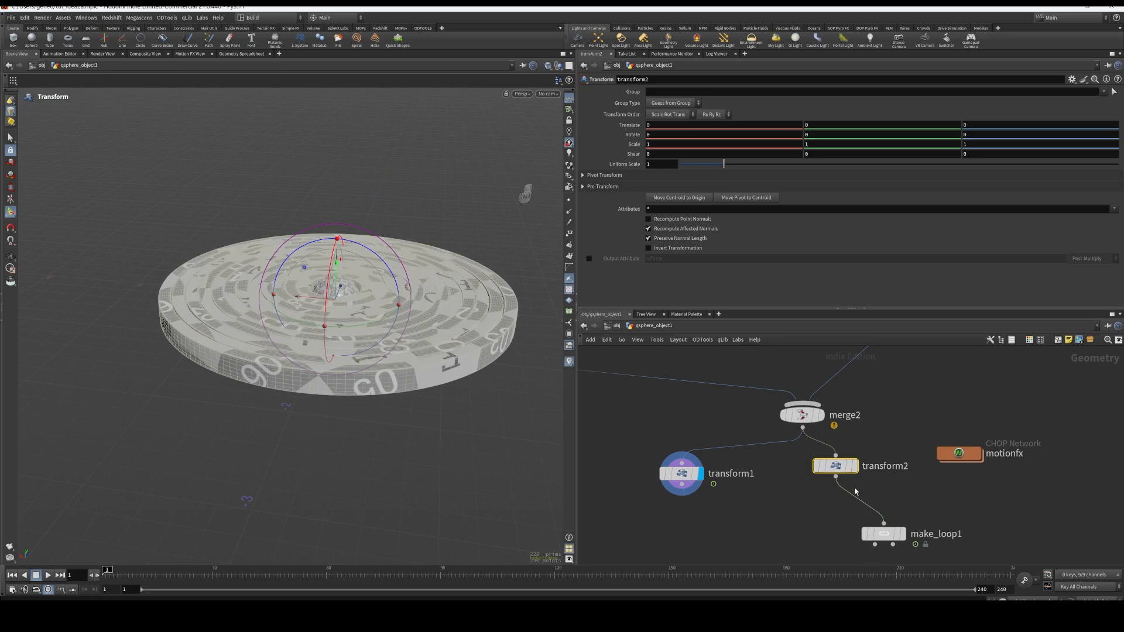
{"action": "left_click_drag", "start_coordinate": [839, 468], "coordinate": [814, 478]}
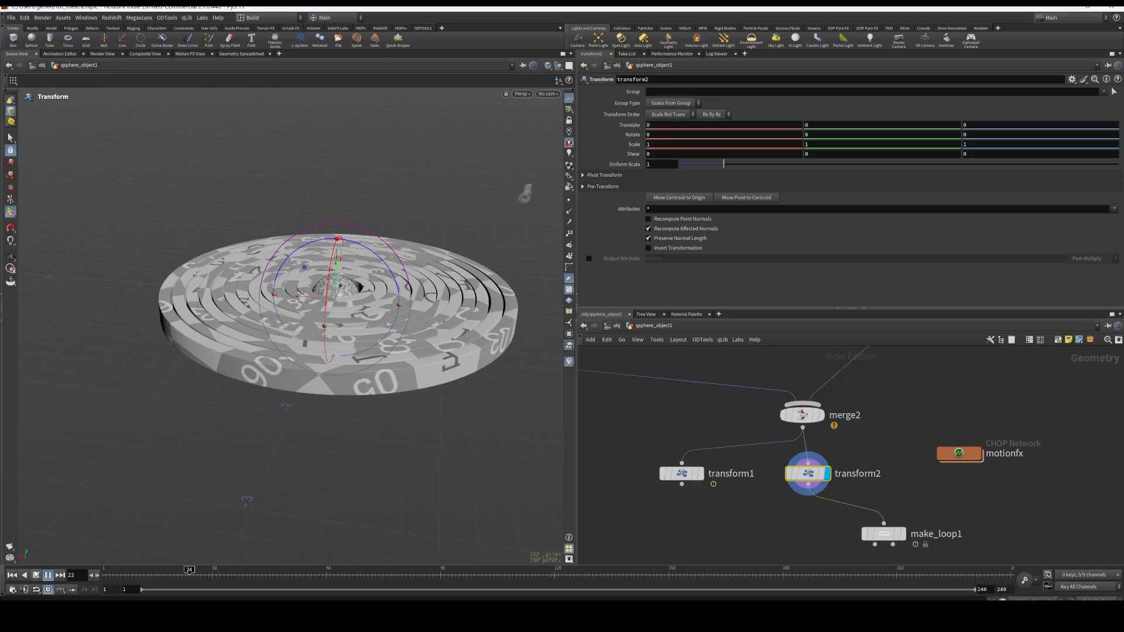
Apply a Wave Motion FX to transform2's Y translation and play the animation with the wave settings open
{"action": "right_click", "coordinate": [833, 124]}
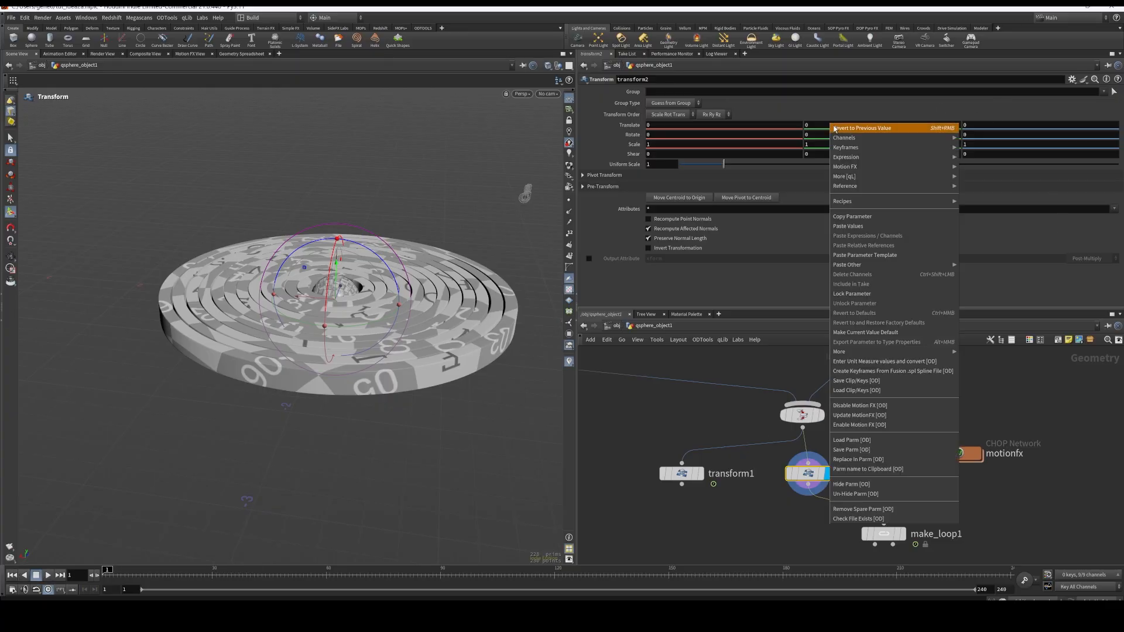
{"action": "mouse_move", "coordinate": [872, 168]}
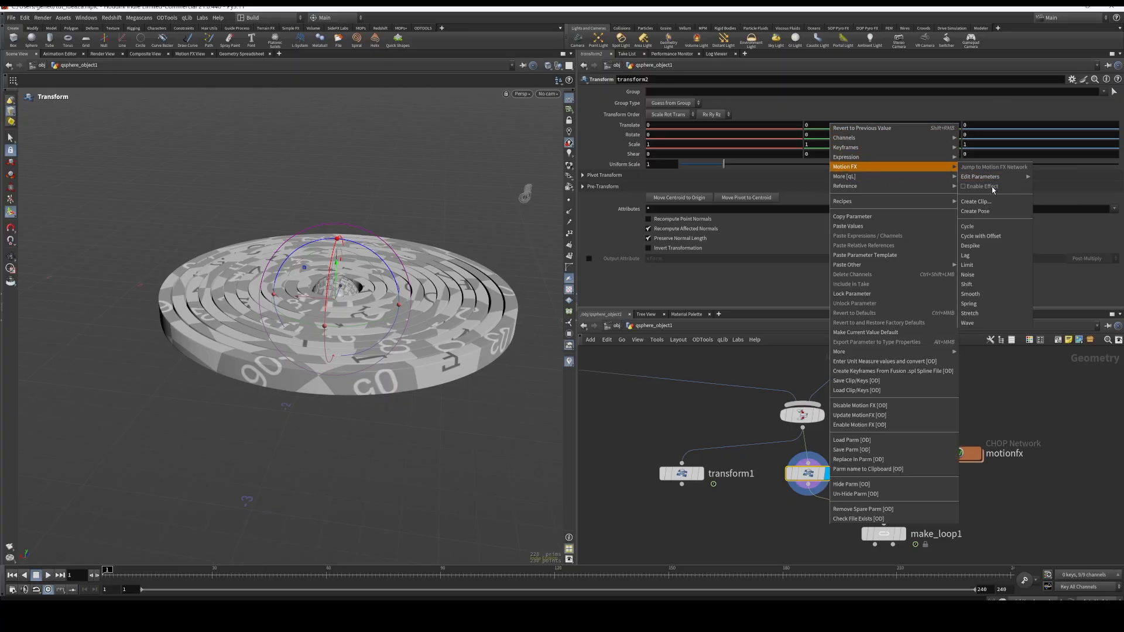
{"action": "left_click", "coordinate": [977, 324]}
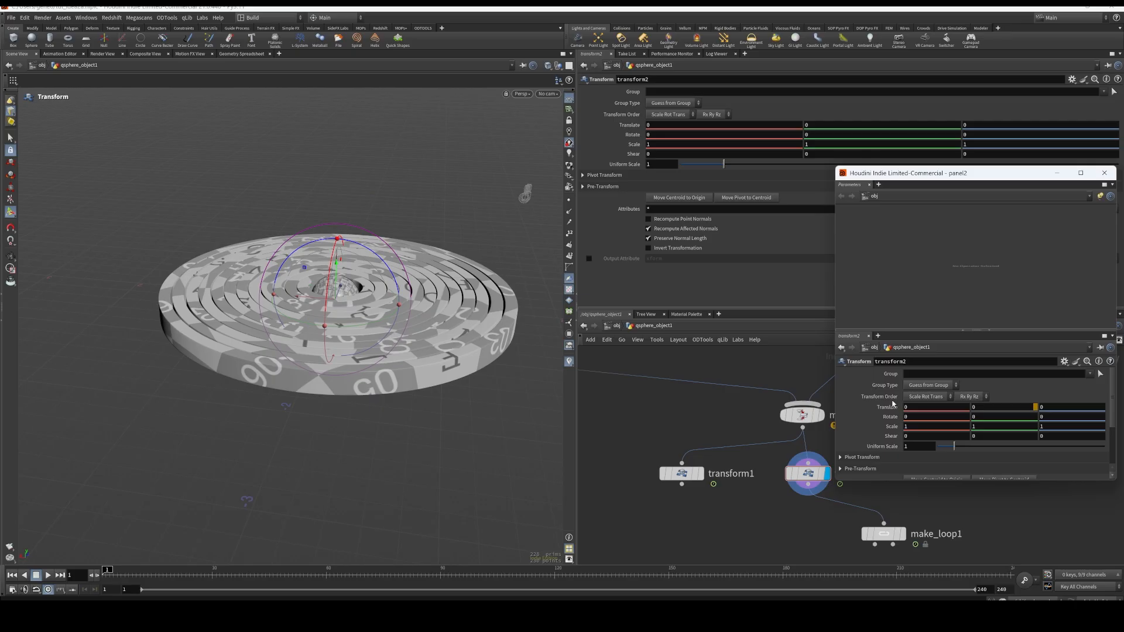
{"action": "left_click_drag", "start_coordinate": [945, 172], "coordinate": [742, 86]}
{"action": "left_click", "coordinate": [48, 575]}
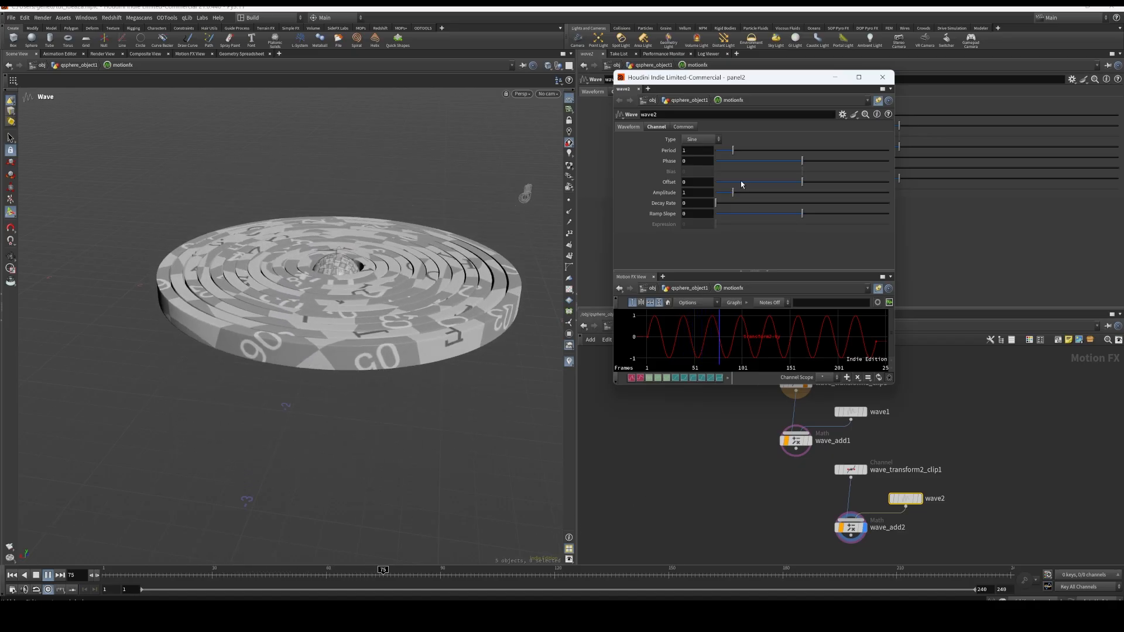
Set the wave's period to 2.91 and its amplitude to 0.3, and close the floating wave settings
{"action": "left_click_drag", "start_coordinate": [732, 150], "coordinate": [767, 158]}
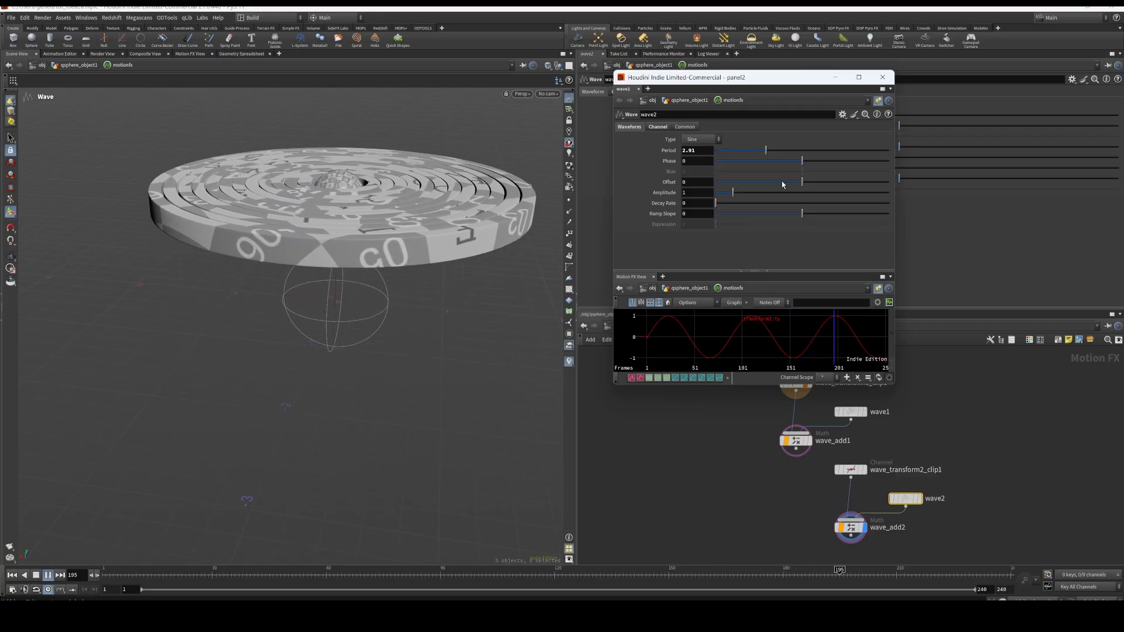
{"action": "left_click_drag", "start_coordinate": [726, 195], "coordinate": [721, 192]}
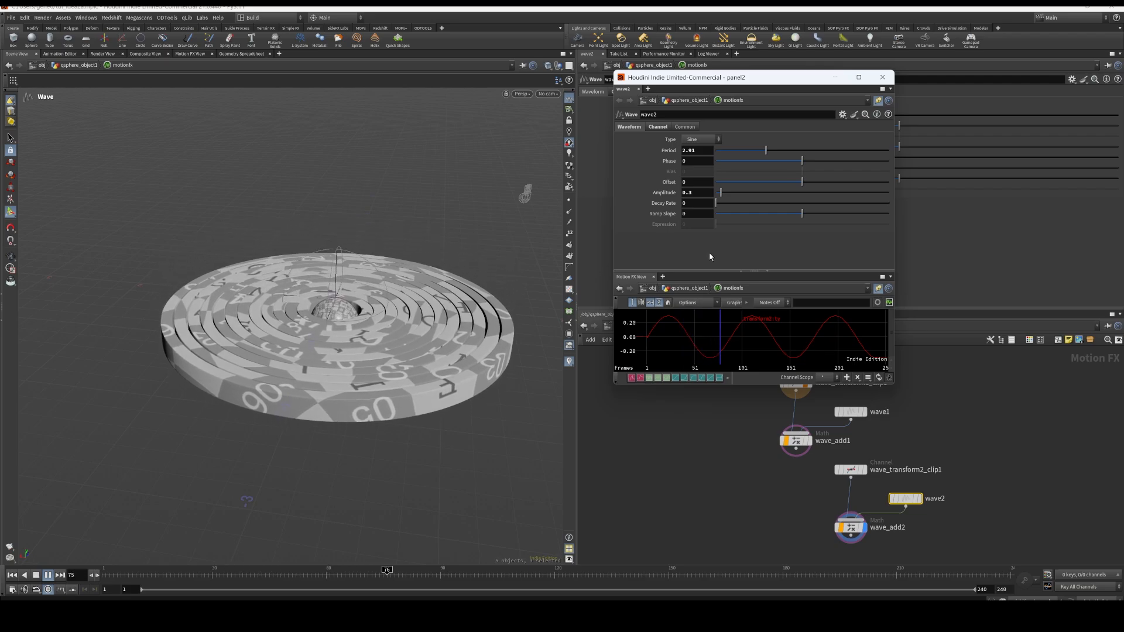
{"action": "left_click", "coordinate": [882, 78]}
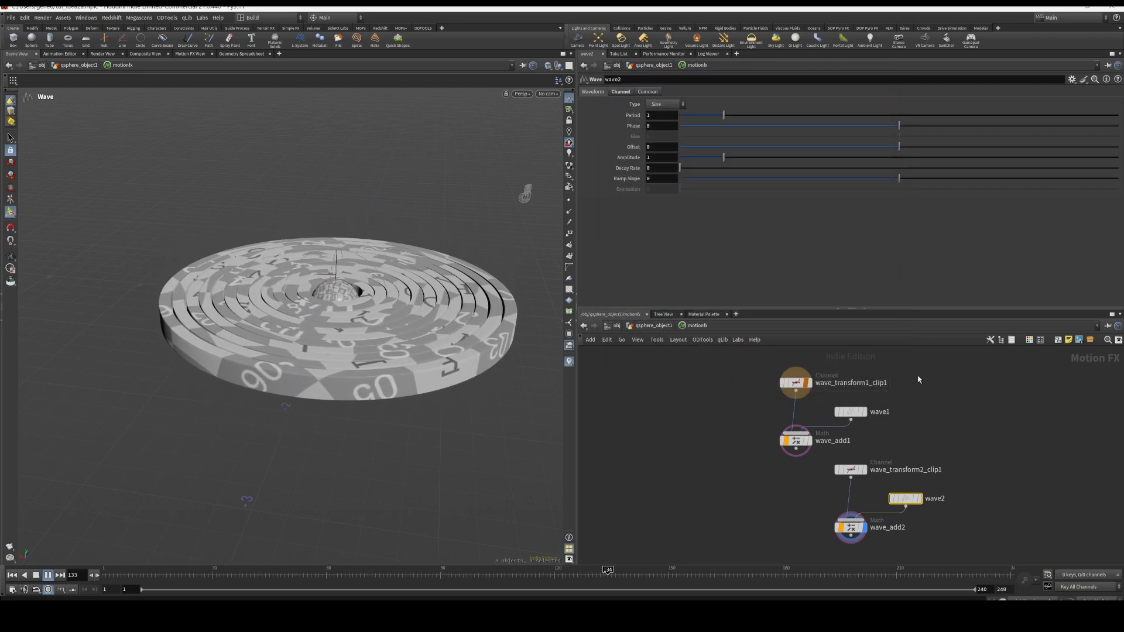
Return to the qsphere_object1 network and re-enable mops_Transform_Modifier1 and mops_Transform_Modifier
{"action": "left_click", "coordinate": [648, 325]}
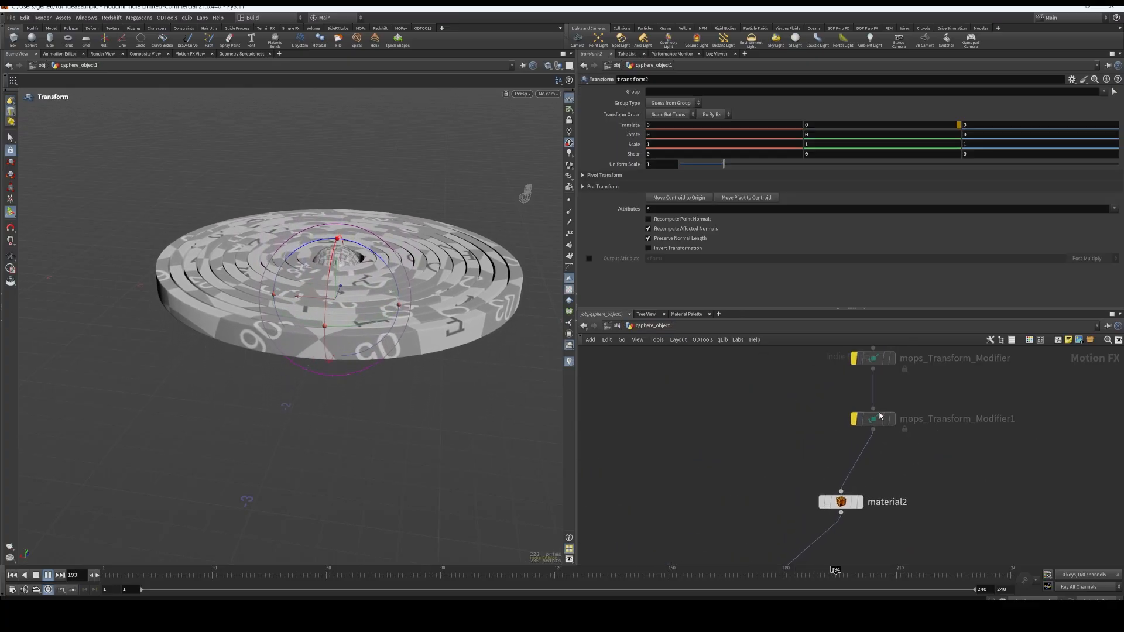
{"action": "left_click", "coordinate": [854, 359]}
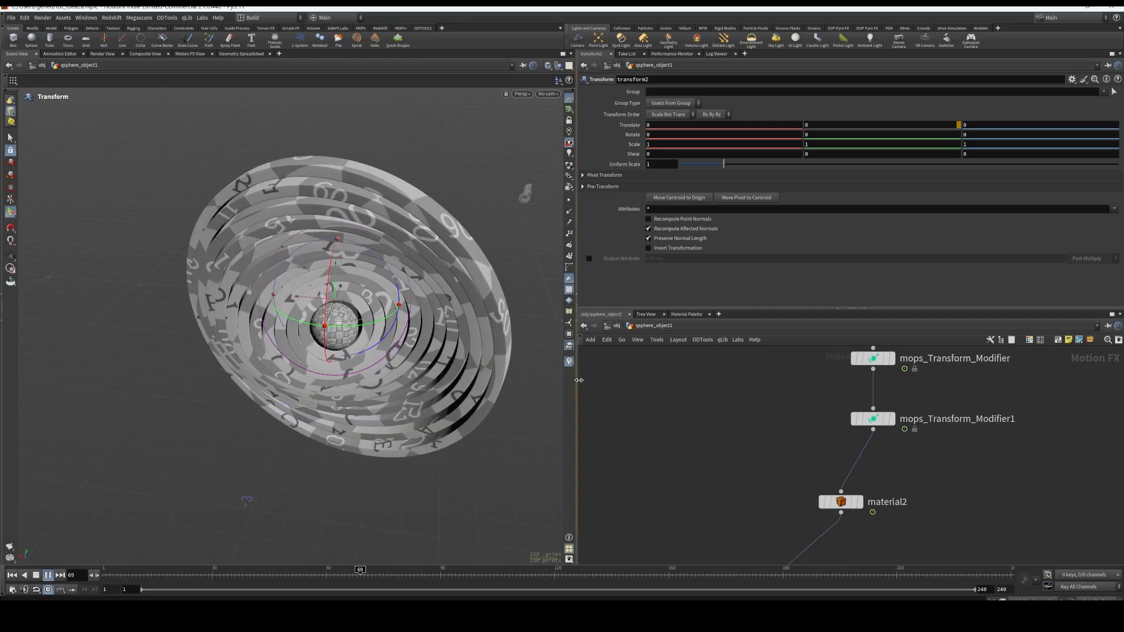
Scrub transform2's animation to frame 237, replay it to examine the combined ring motion, and rewind to frame 1
{"action": "middle_click_drag", "start_coordinate": [973, 505], "coordinate": [986, 361]}
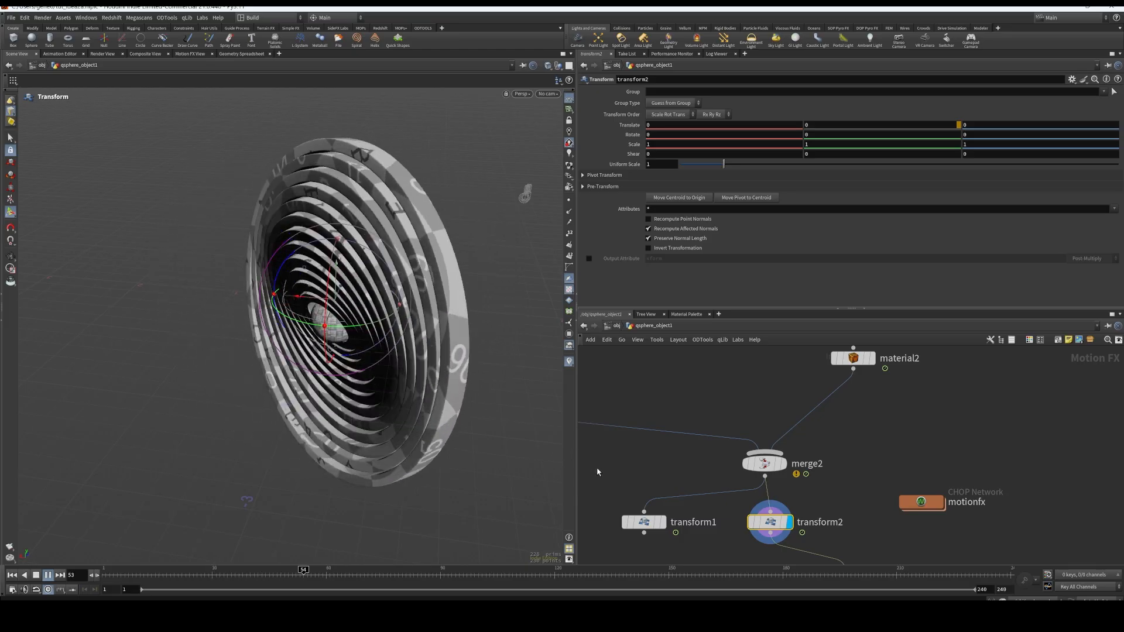
{"action": "middle_click_drag", "start_coordinate": [874, 445], "coordinate": [864, 392]}
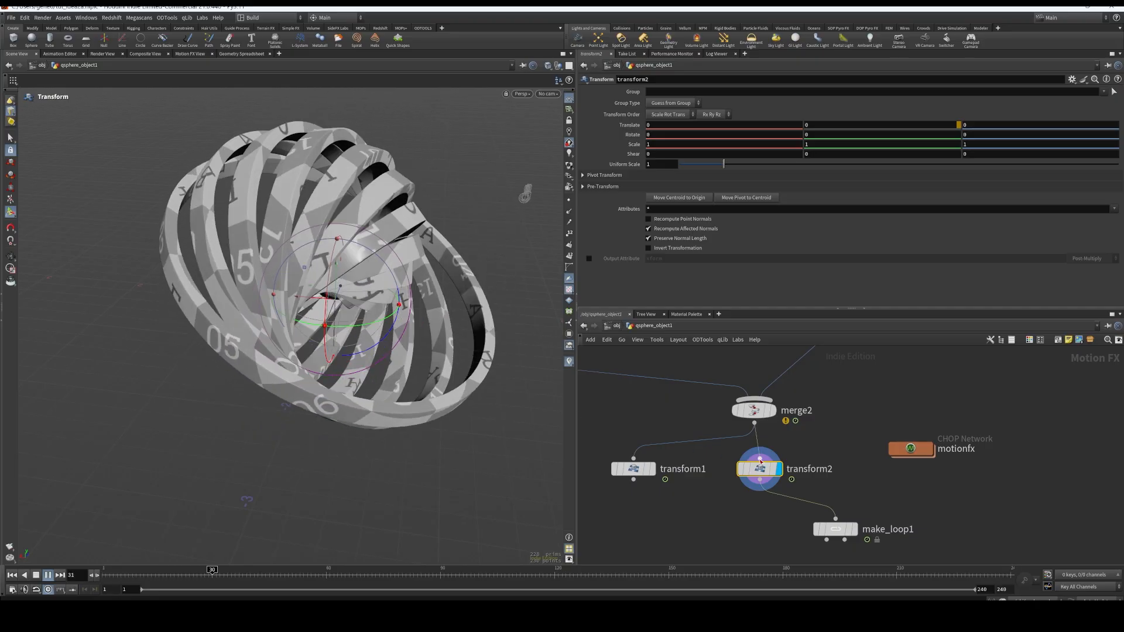
{"action": "left_click_drag", "start_coordinate": [192, 572], "coordinate": [999, 587]}
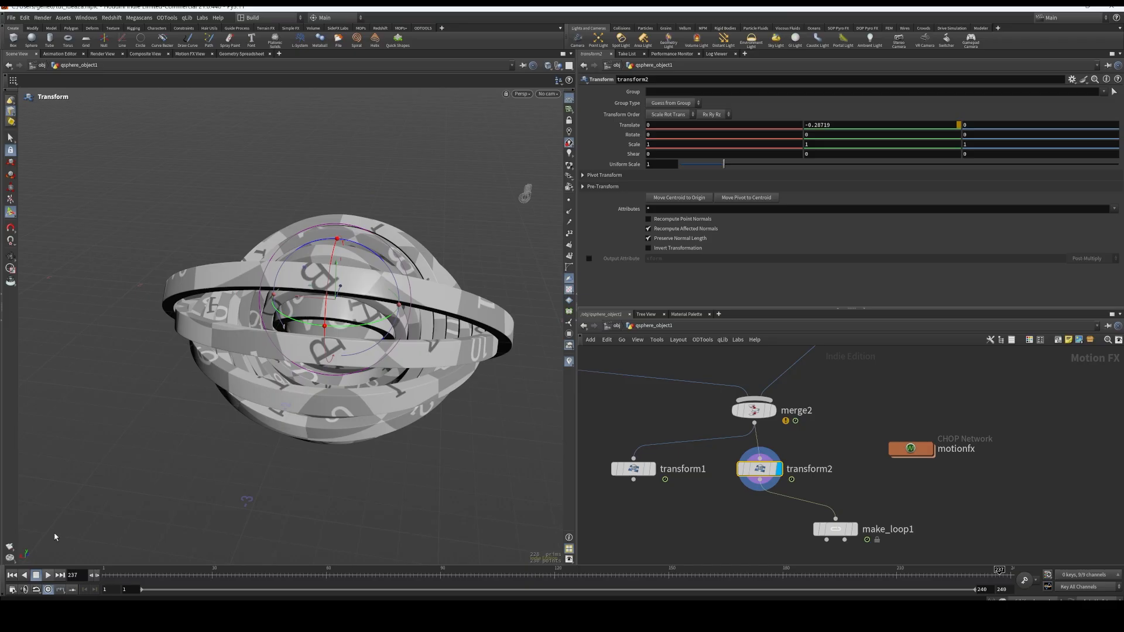
{"action": "left_click", "coordinate": [48, 575]}
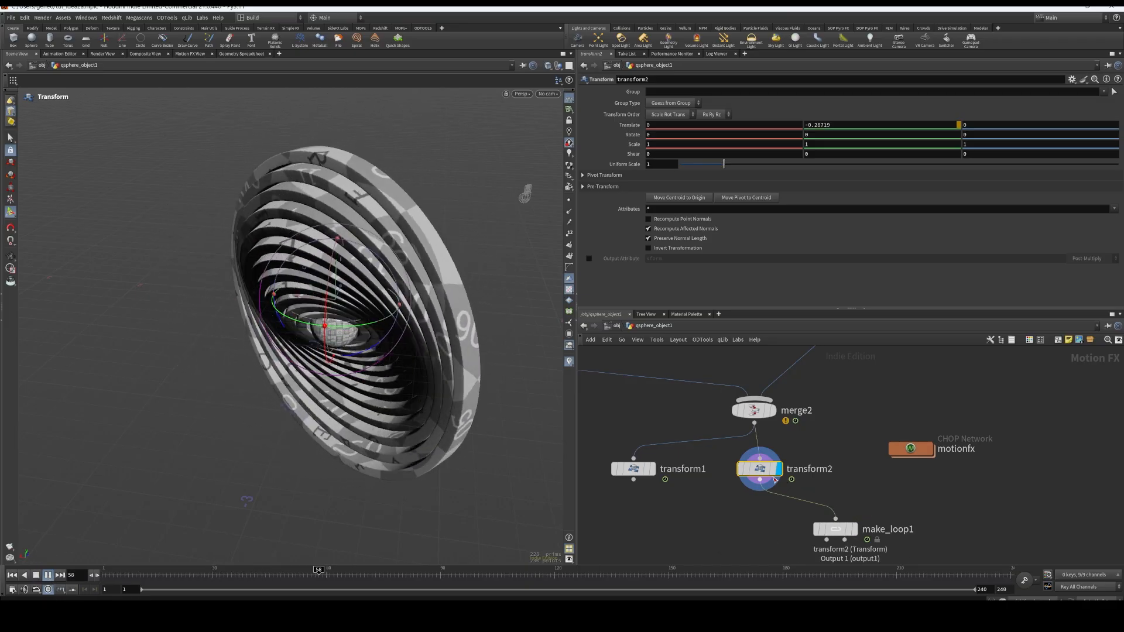
{"action": "mouse_move", "coordinate": [766, 475]}
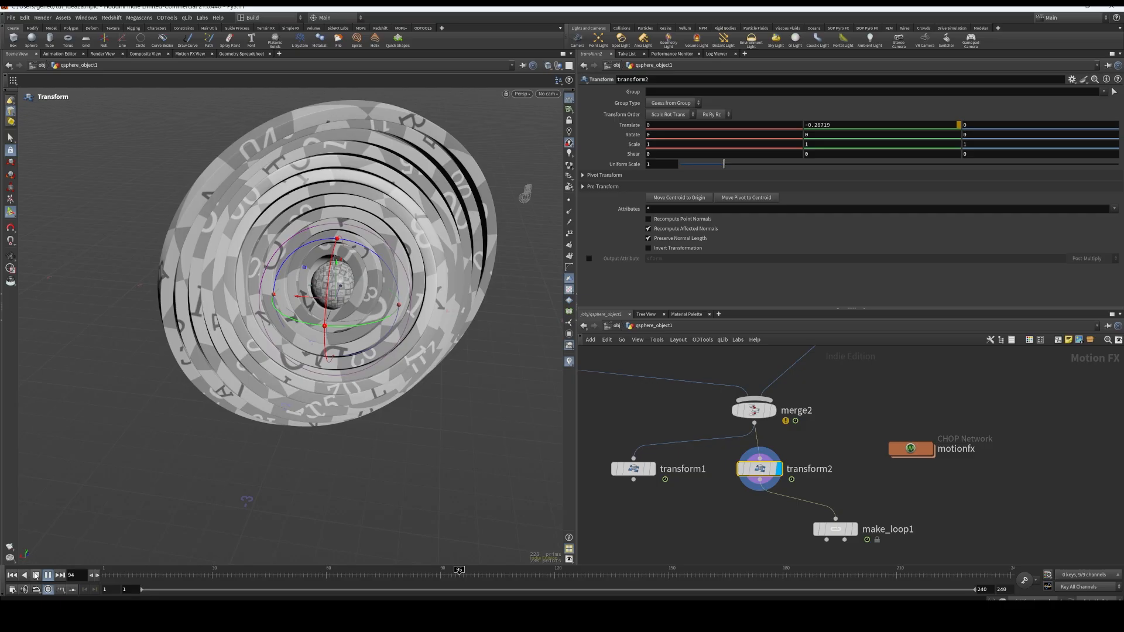
{"action": "left_click", "coordinate": [48, 575]}
{"action": "left_click", "coordinate": [13, 578]}
Display and select make_loop1, and move the node beneath transform1 in the network
{"action": "left_click", "coordinate": [854, 529]}
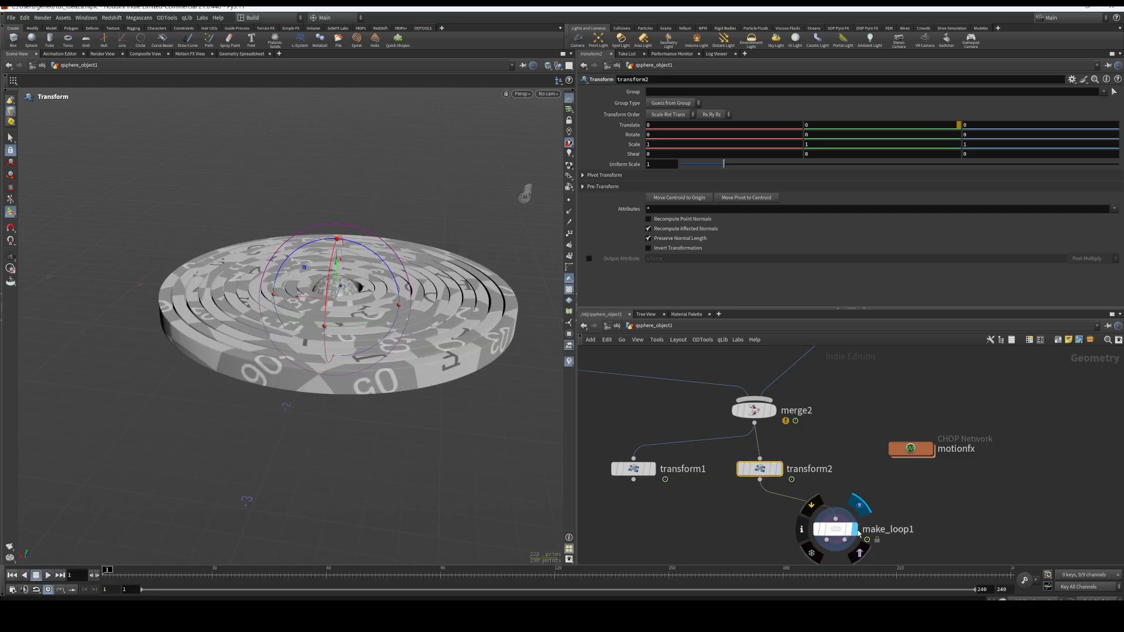
{"action": "left_click", "coordinate": [838, 531]}
{"action": "mouse_move", "coordinate": [835, 528]}
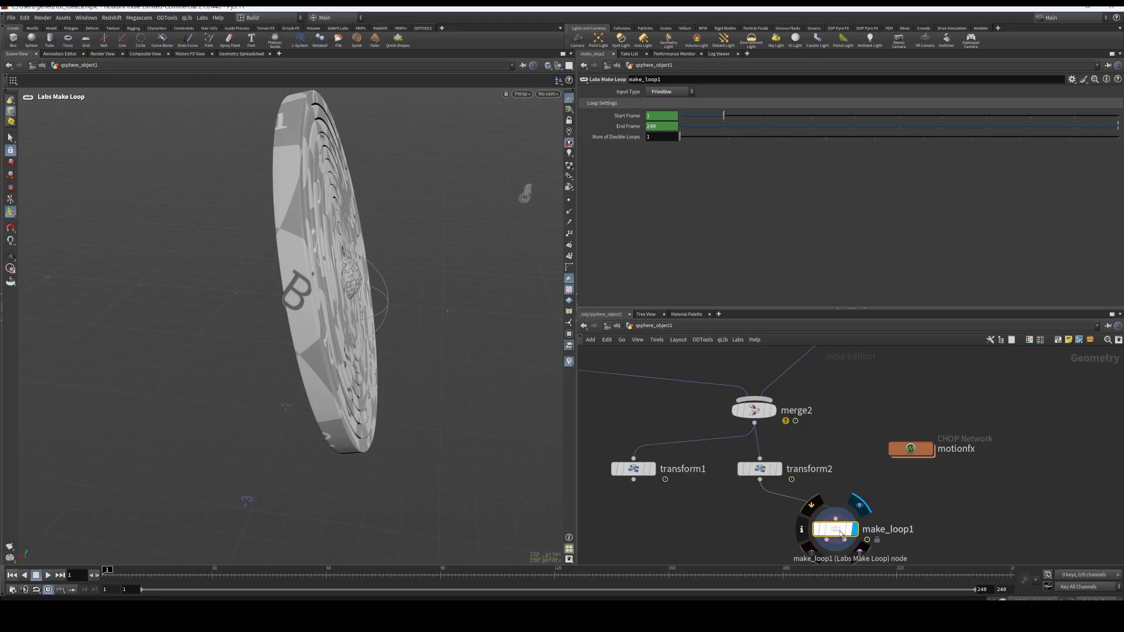
{"action": "left_click_drag", "start_coordinate": [839, 529], "coordinate": [662, 534]}
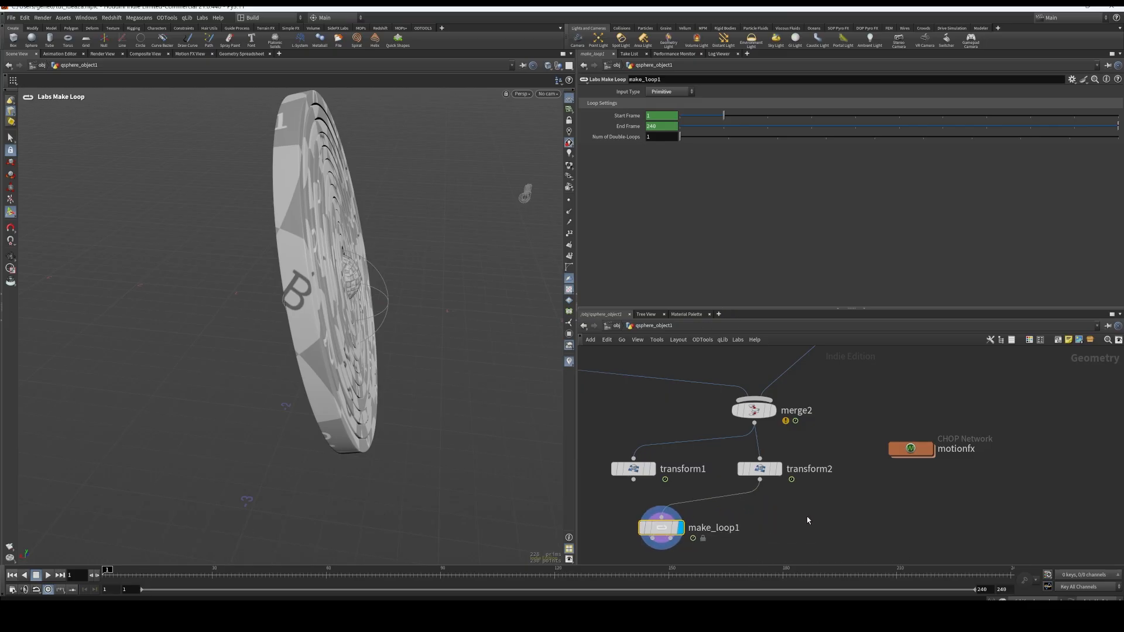
Add a new Labs Make Loop node fed by transform2 and display its result
{"action": "key", "text": "Tab"}
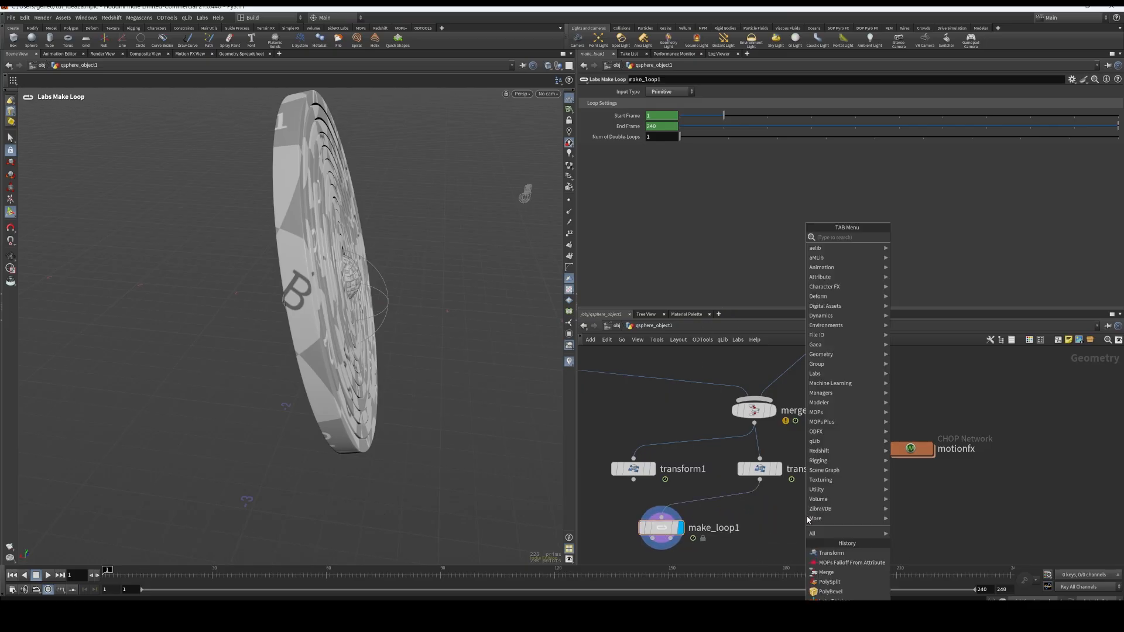
{"action": "type", "text": "labs make lo"}
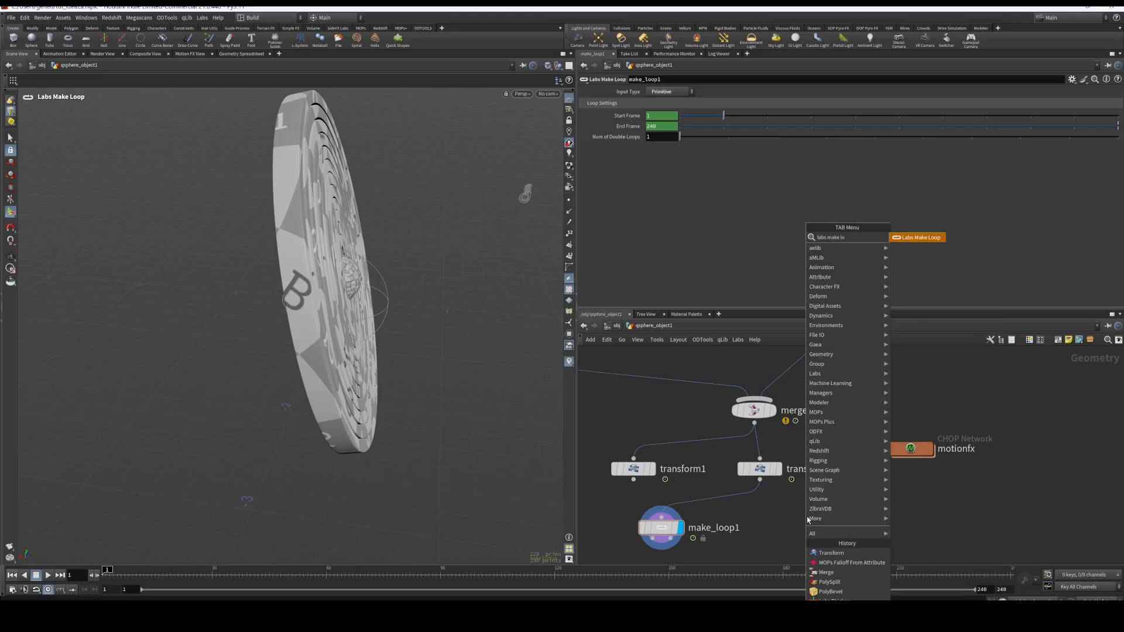
{"action": "key", "text": "Return"}
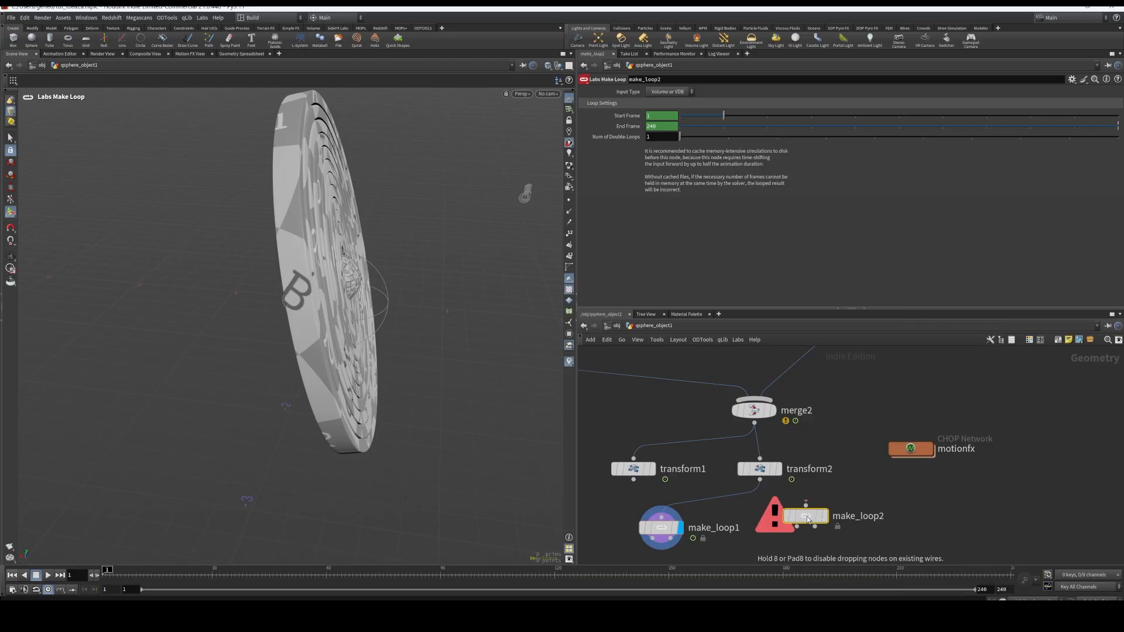
{"action": "left_click", "coordinate": [817, 519]}
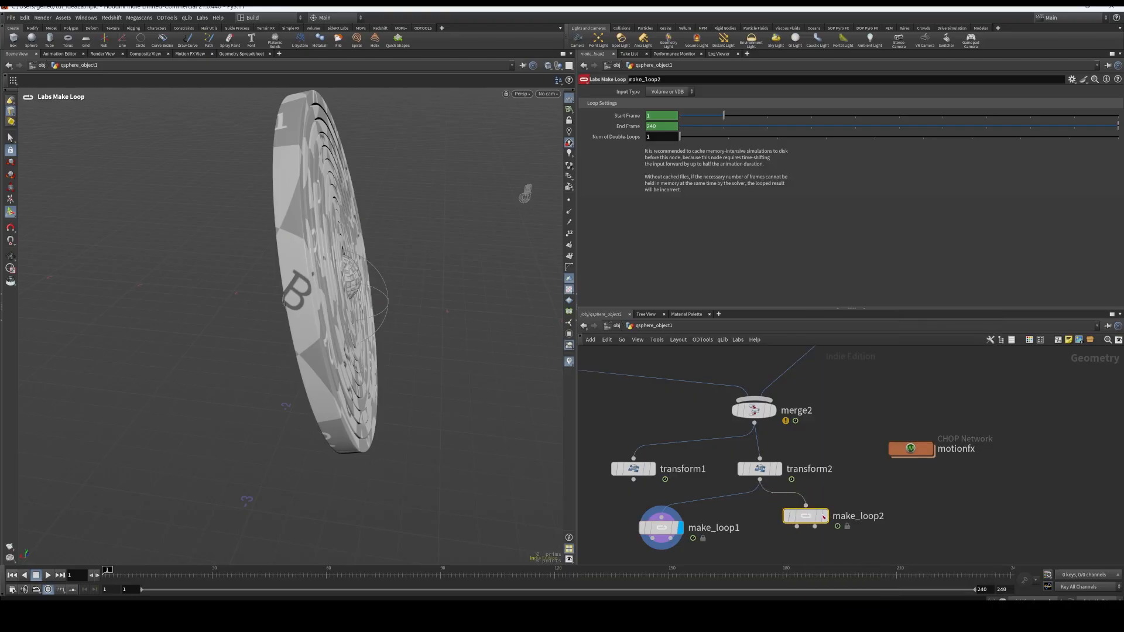
{"action": "key", "text": "r"}
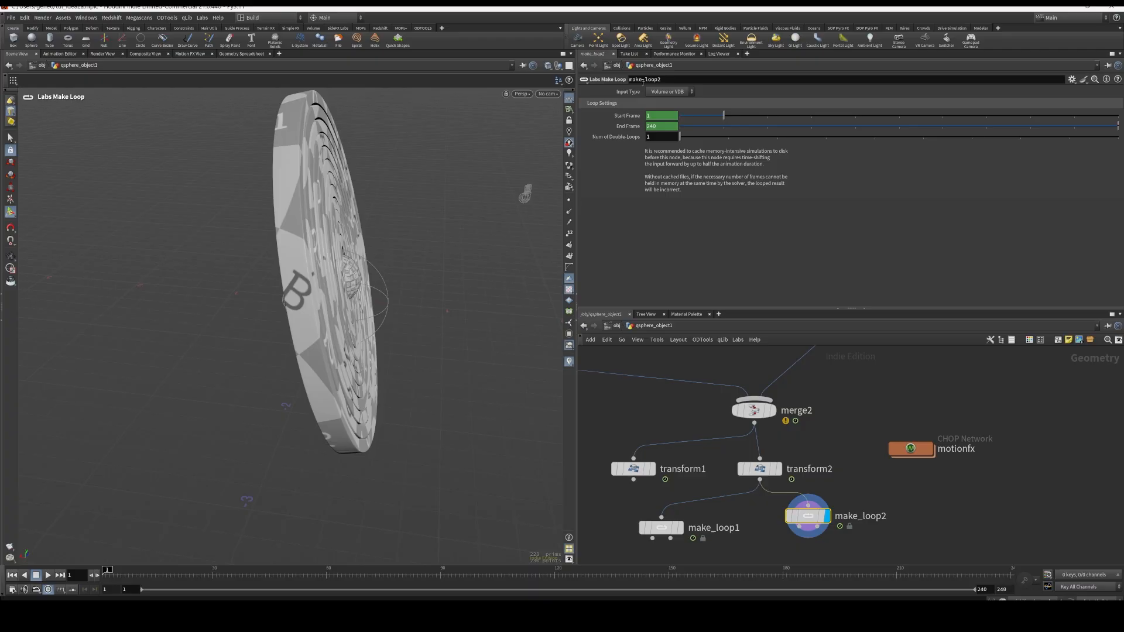
Set the input type of make_loop2 to Primitive
{"action": "left_click", "coordinate": [682, 92]}
{"action": "left_click", "coordinate": [662, 120]}
{"action": "left_click", "coordinate": [673, 94]}
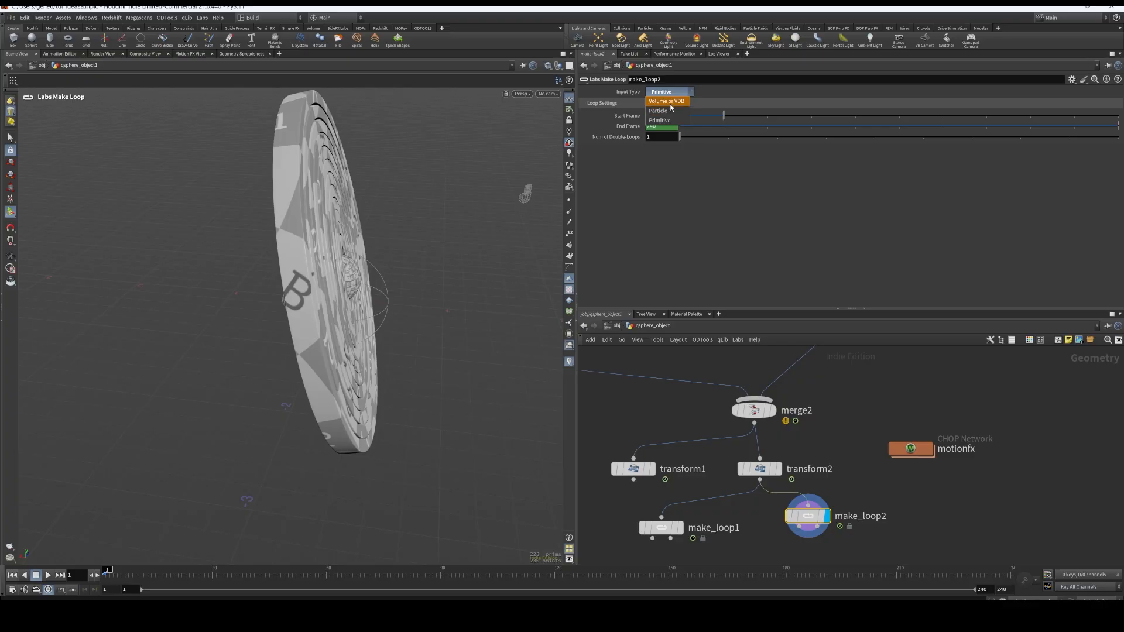
{"action": "left_click", "coordinate": [661, 120]}
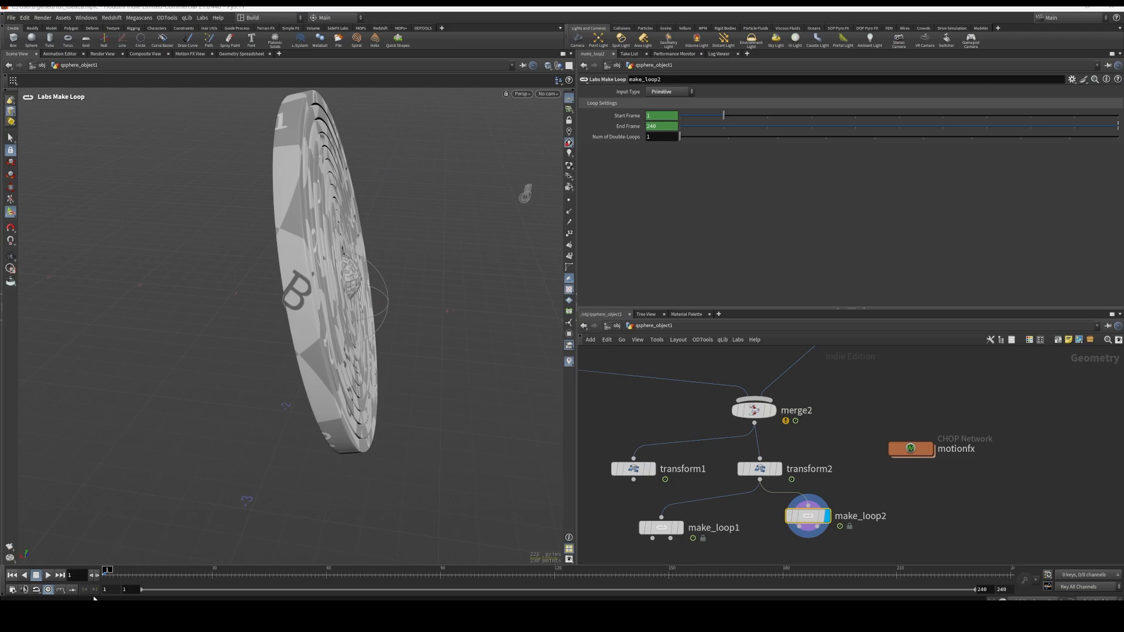
Play the make_loop2 result to examine the looping ring animation alongside the node chain
{"action": "left_click", "coordinate": [53, 578]}
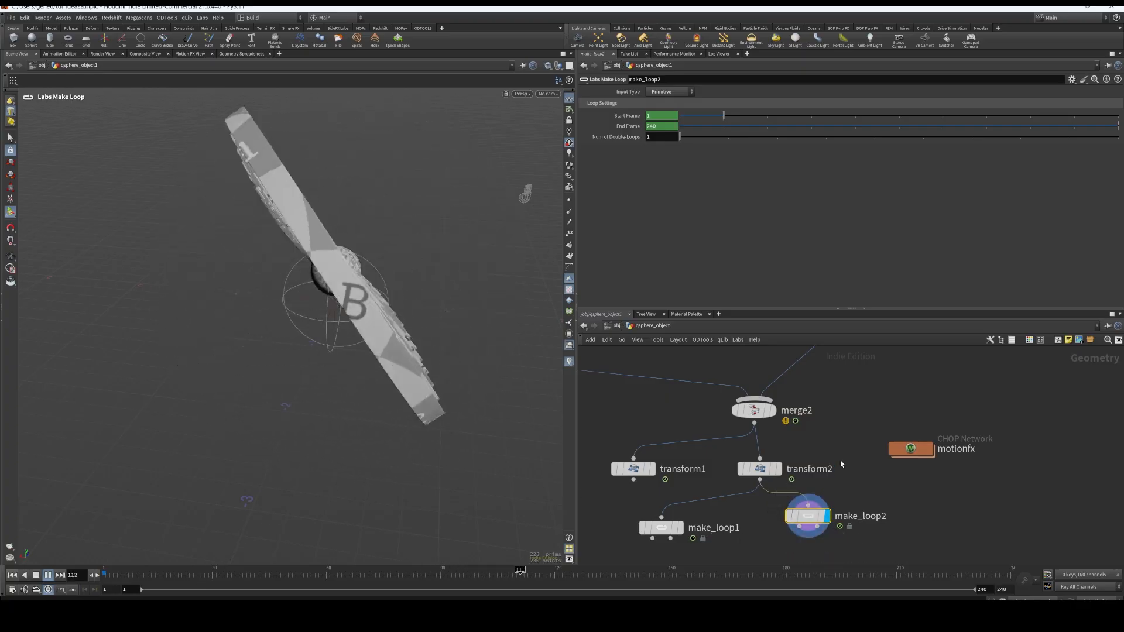
{"action": "middle_click_drag", "start_coordinate": [834, 436], "coordinate": [863, 483]}
{"action": "scroll", "coordinate": [872, 482], "scroll_direction": "down", "scroll_amount": 3}
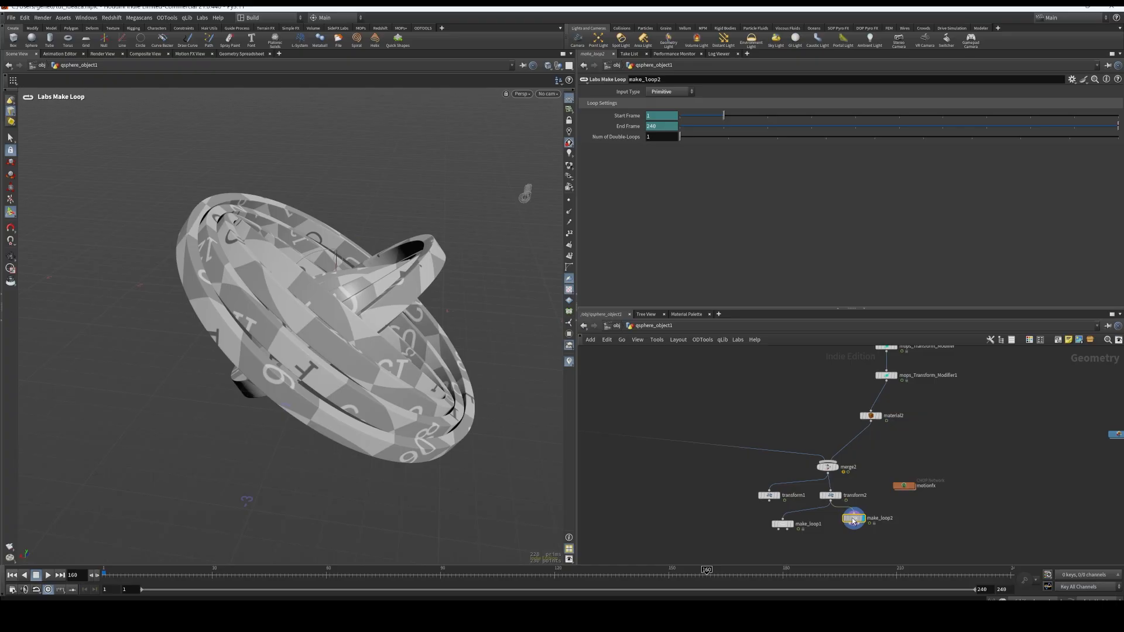
Examine the base color texture inside matnet1's redshift_circle material, and bring up the renderr.mp4 video for comparison
{"action": "left_click_drag", "start_coordinate": [859, 520], "coordinate": [859, 523]}
{"action": "middle_click_drag", "start_coordinate": [1034, 465], "coordinate": [975, 467]}
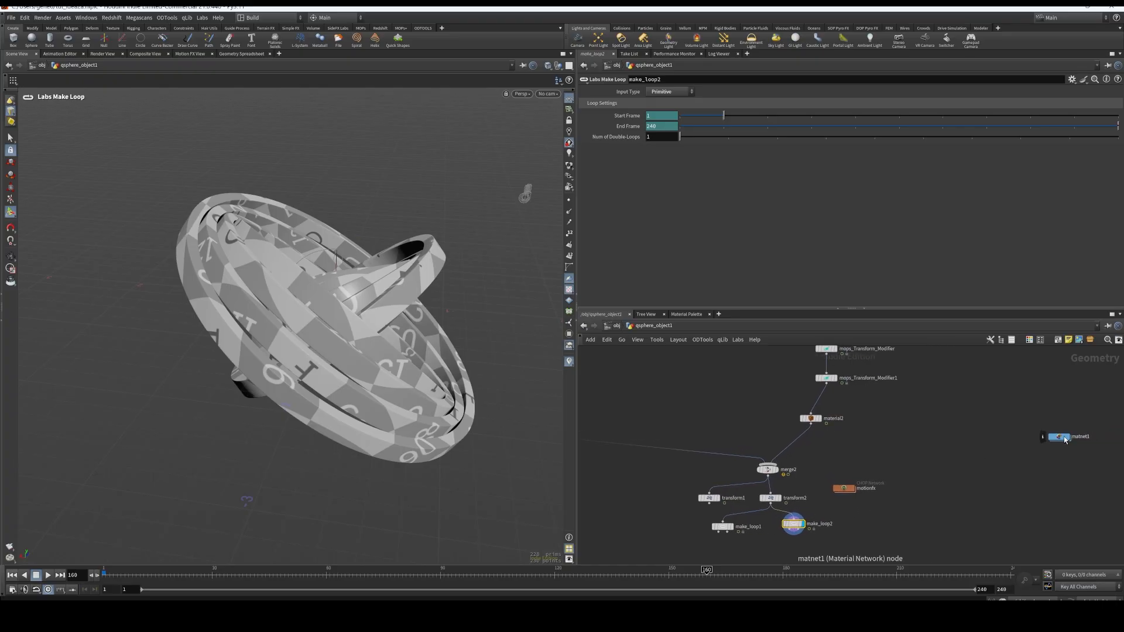
{"action": "double_click", "coordinate": [1060, 437]}
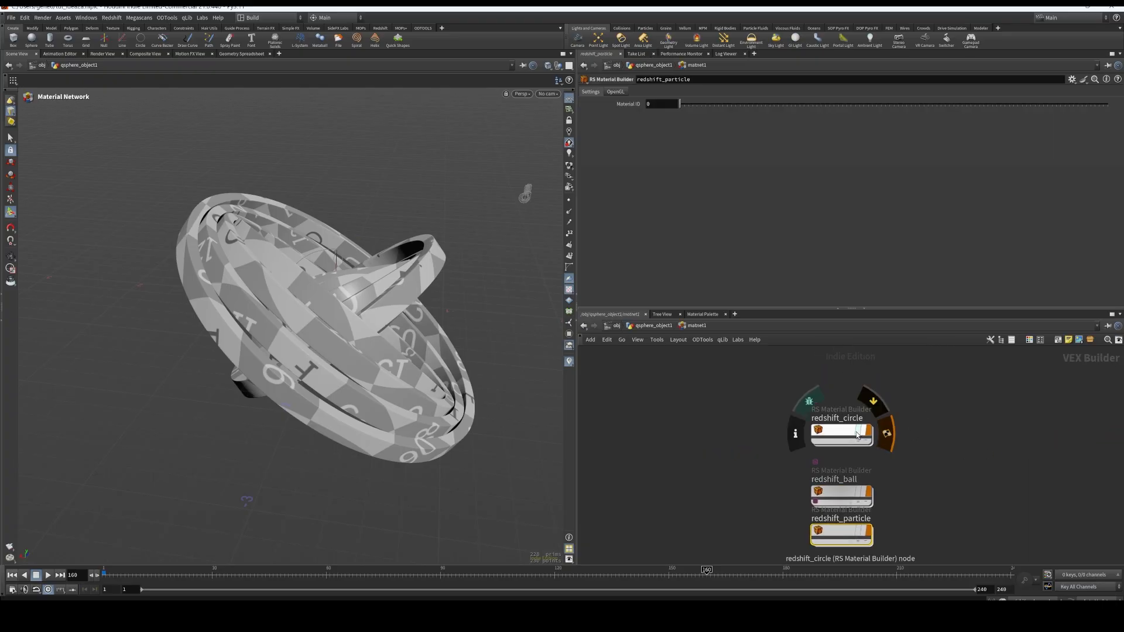
{"action": "double_click", "coordinate": [850, 405]}
{"action": "middle_click_drag", "start_coordinate": [773, 402], "coordinate": [763, 445]}
{"action": "scroll", "coordinate": [763, 445], "scroll_direction": "up", "scroll_amount": 5}
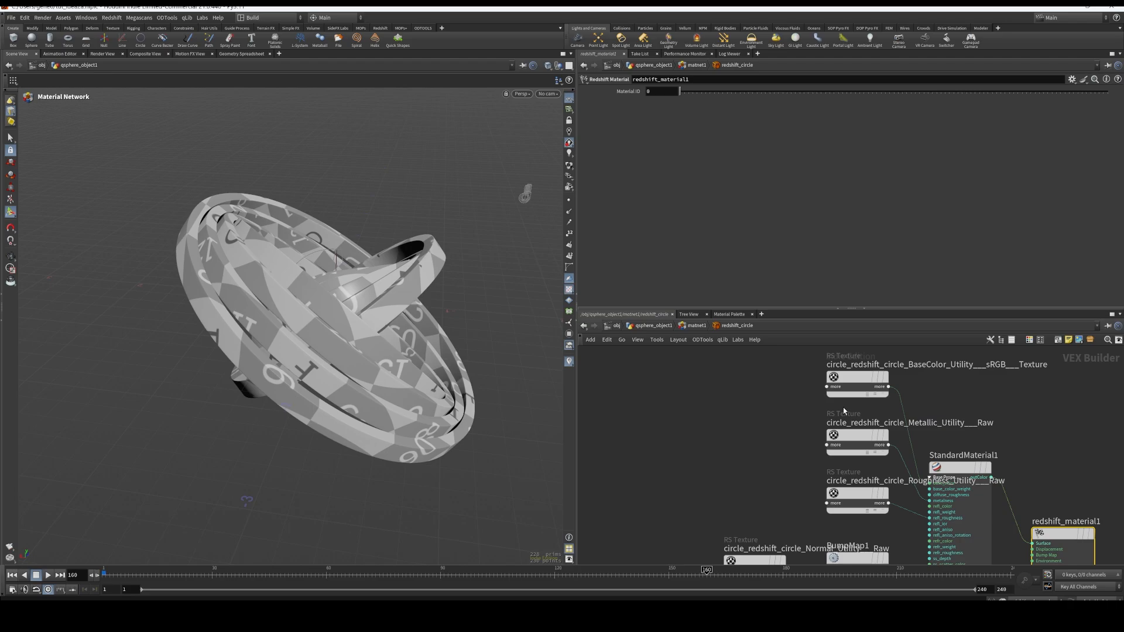
{"action": "left_click", "coordinate": [809, 427]}
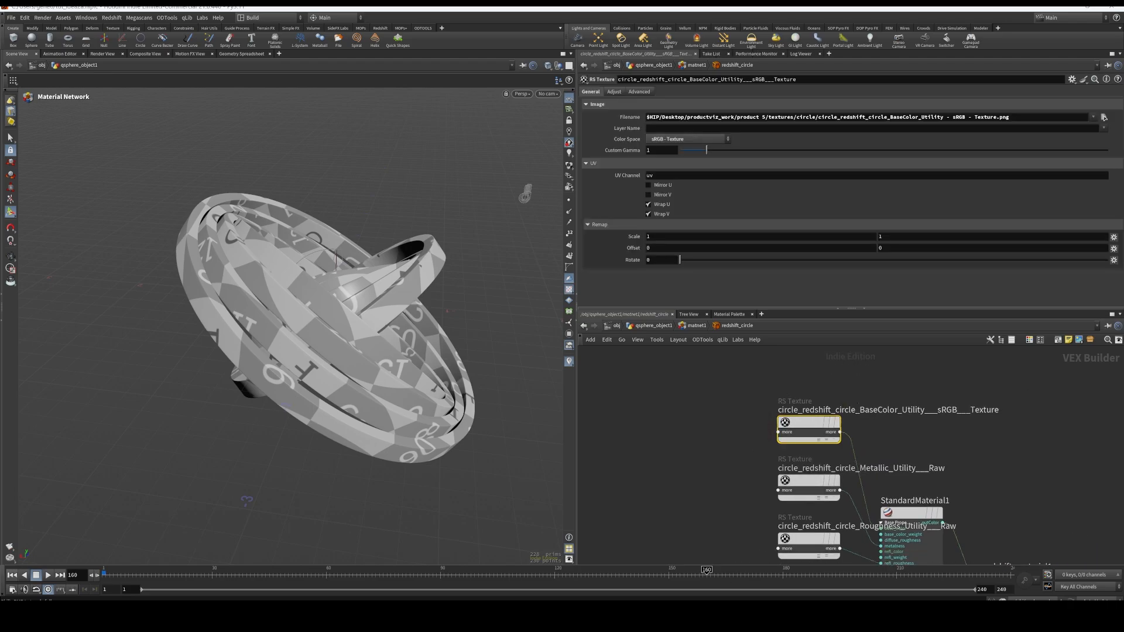
{"action": "key", "text": "alt+Tab"}
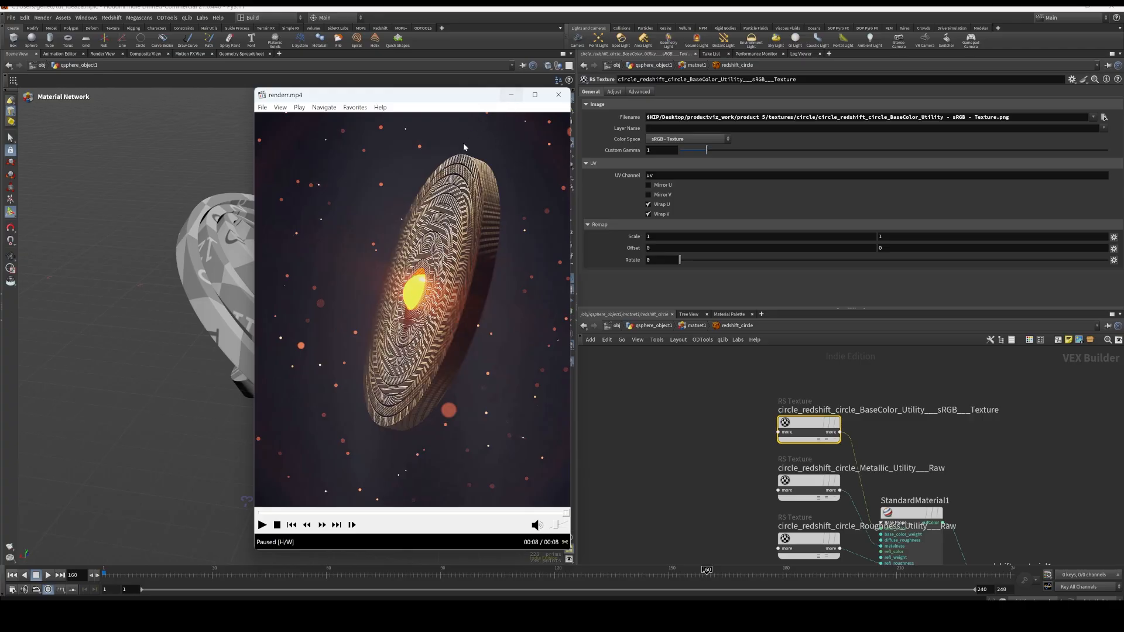
{"action": "left_click", "coordinate": [511, 95]}
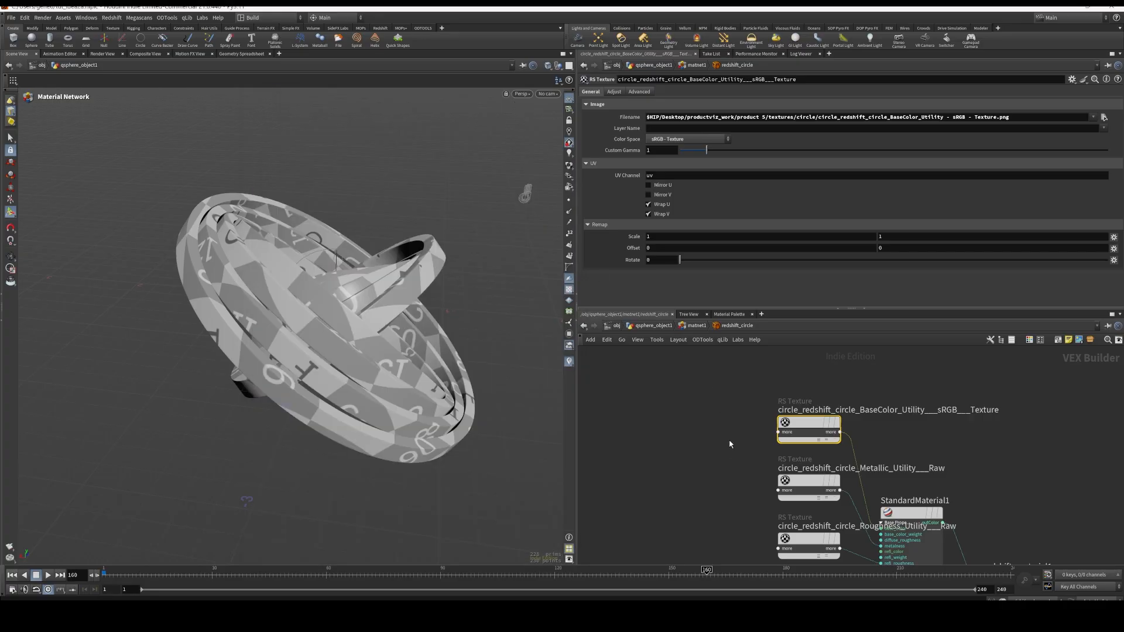
Spread out the redshift_material1, StandardMaterial1, metallic and roughness nodes of redshift_circle, and select the normal texture node
{"action": "middle_click_drag", "start_coordinate": [744, 480], "coordinate": [735, 413]}
{"action": "scroll", "coordinate": [735, 413], "scroll_direction": "down", "scroll_amount": 2}
{"action": "scroll", "coordinate": [760, 417], "scroll_direction": "up", "scroll_amount": 4}
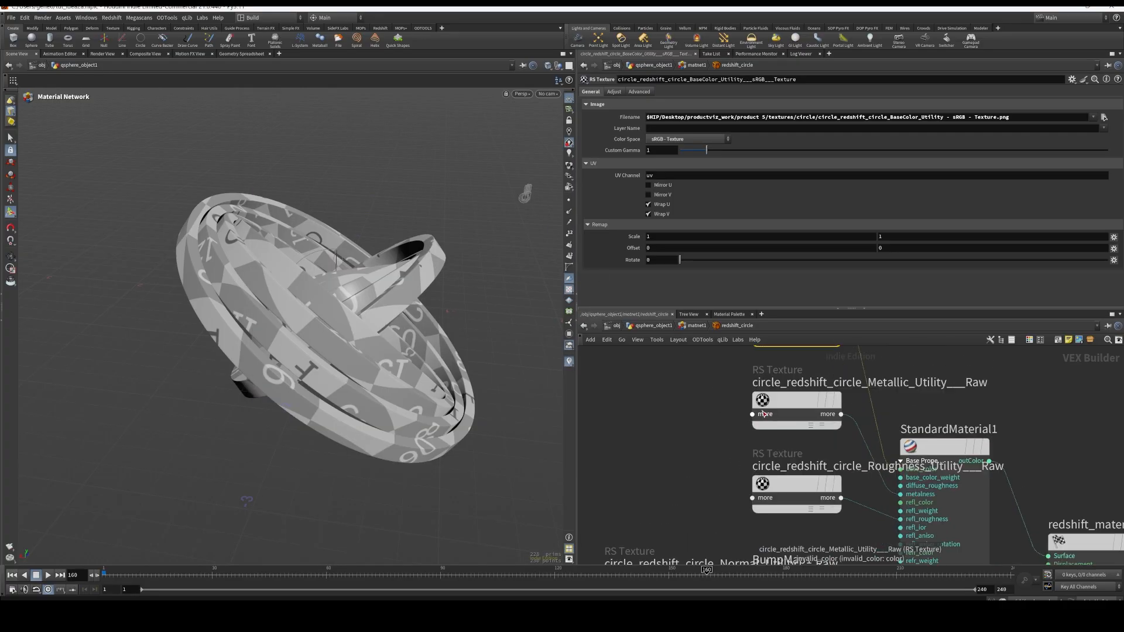
{"action": "scroll", "coordinate": [773, 410], "scroll_direction": "down", "scroll_amount": 3}
{"action": "left_click_drag", "start_coordinate": [959, 481], "coordinate": [1019, 457]}
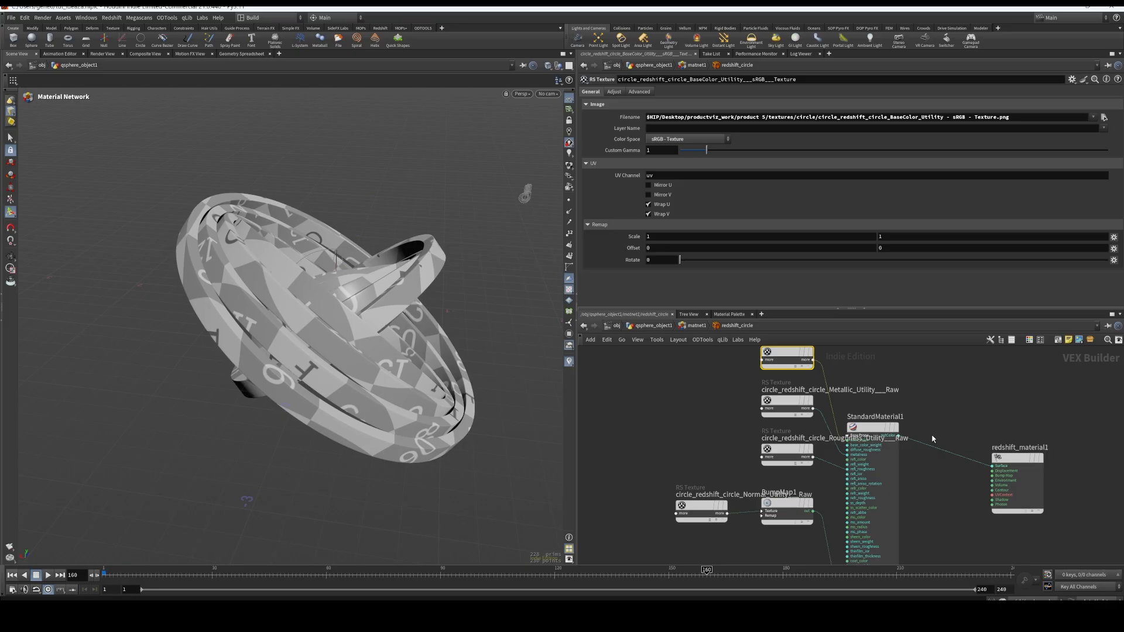
{"action": "left_click_drag", "start_coordinate": [868, 431], "coordinate": [906, 418]}
{"action": "left_click_drag", "start_coordinate": [771, 404], "coordinate": [742, 403]}
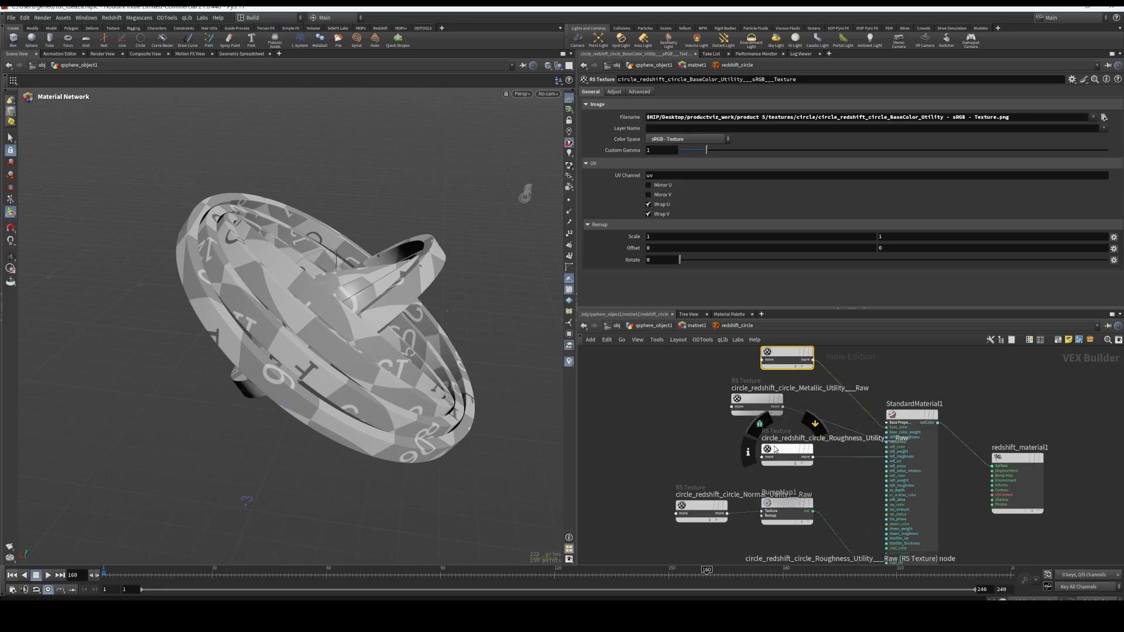
{"action": "left_click_drag", "start_coordinate": [774, 449], "coordinate": [731, 450]}
{"action": "left_click", "coordinate": [701, 506]}
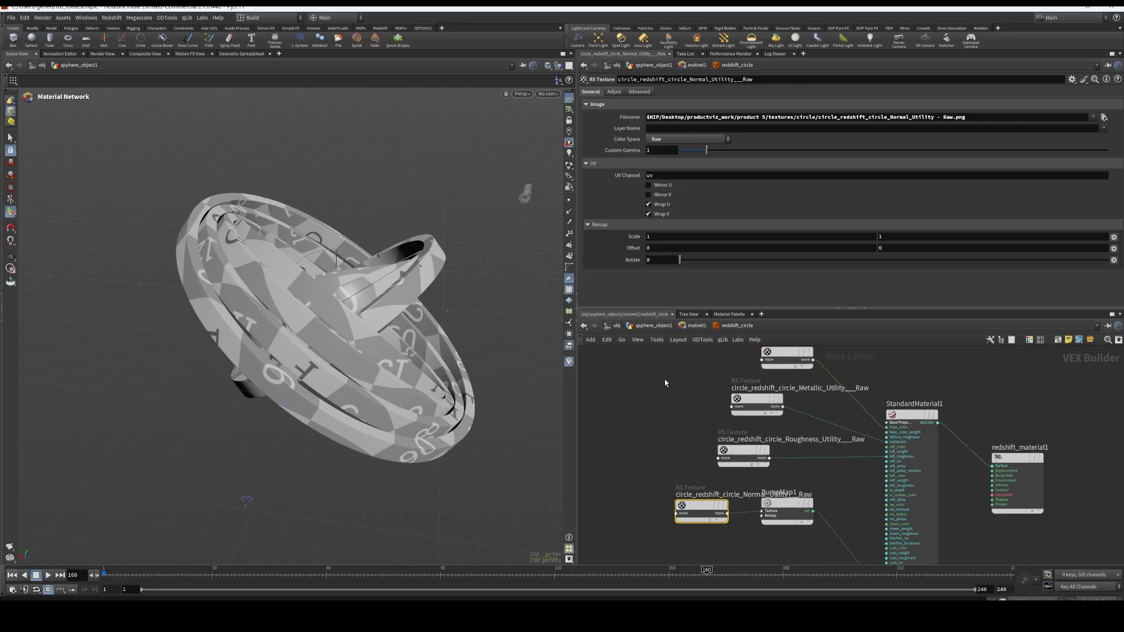
Return to the qsphere_object1 network and examine the rings together with the transform2 and make_loop2 nodes
{"action": "left_click", "coordinate": [651, 325]}
{"action": "key", "text": "Escape"}
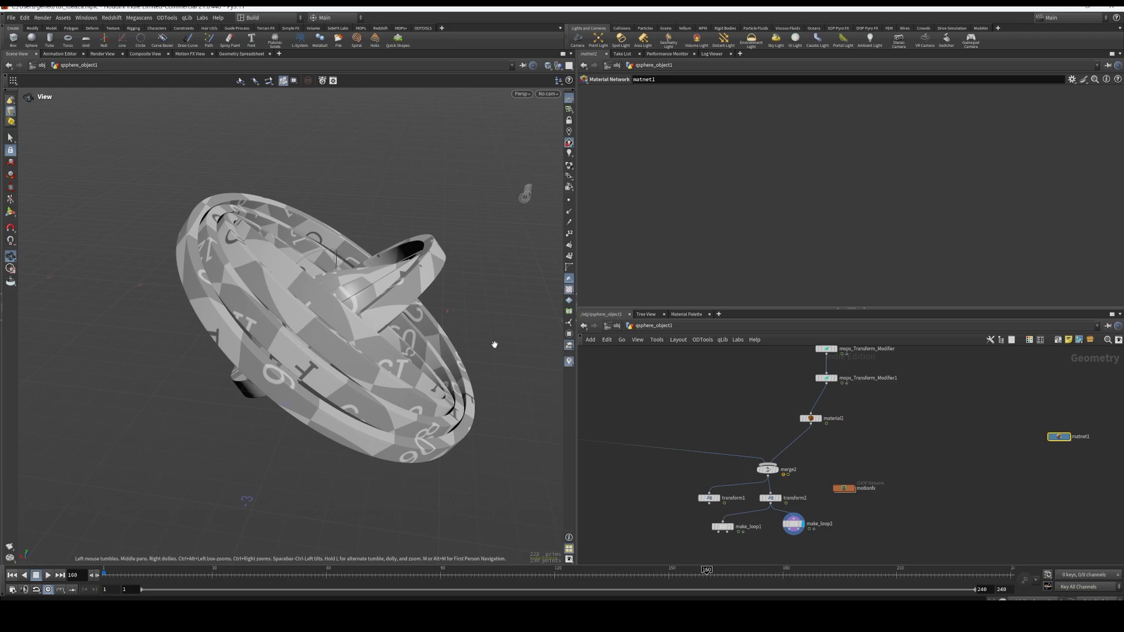
{"action": "left_click_drag", "start_coordinate": [494, 343], "coordinate": [450, 369]}
{"action": "scroll", "coordinate": [805, 503], "scroll_direction": "up", "scroll_amount": 3}
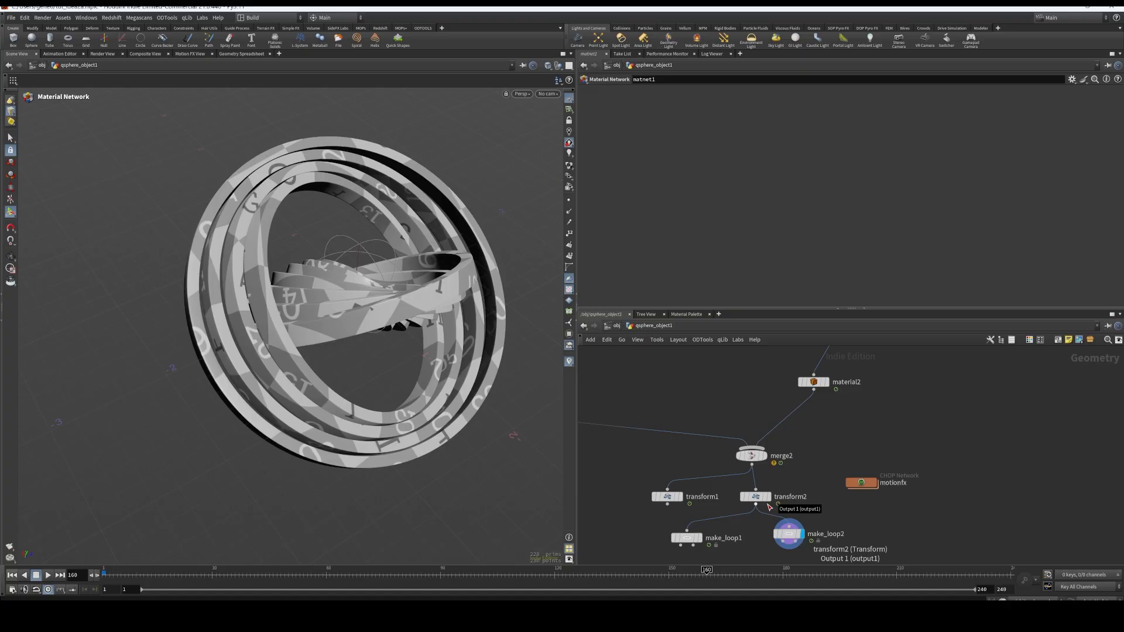
{"action": "mouse_move", "coordinate": [765, 501]}
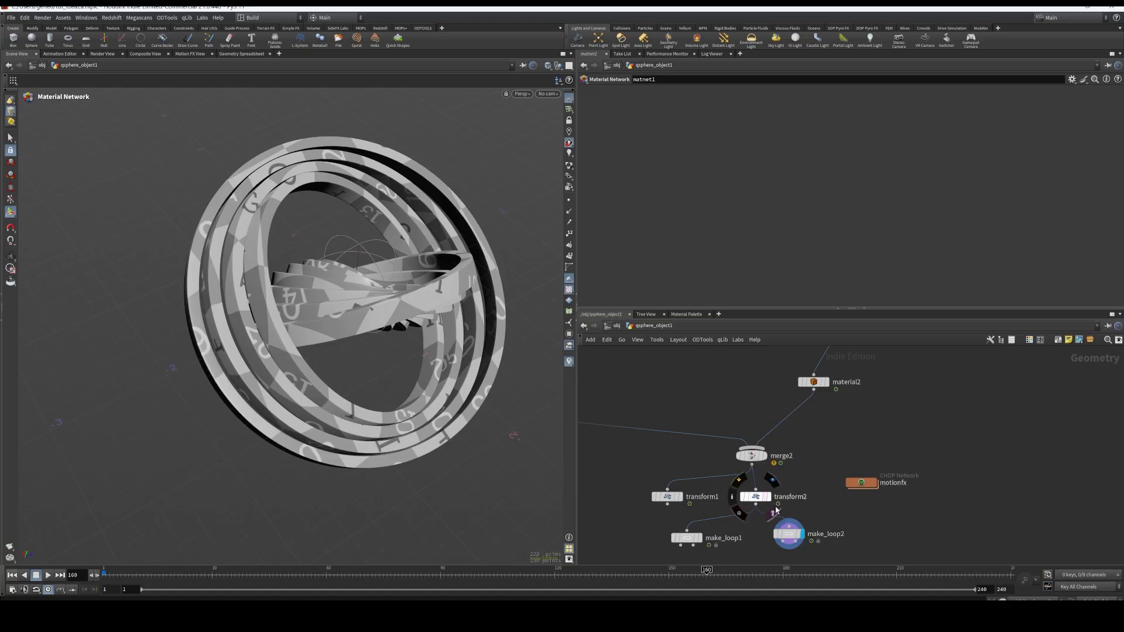
{"action": "scroll", "coordinate": [860, 521], "scroll_direction": "down", "scroll_amount": 2}
{"action": "scroll", "coordinate": [875, 503], "scroll_direction": "down", "scroll_amount": 2}
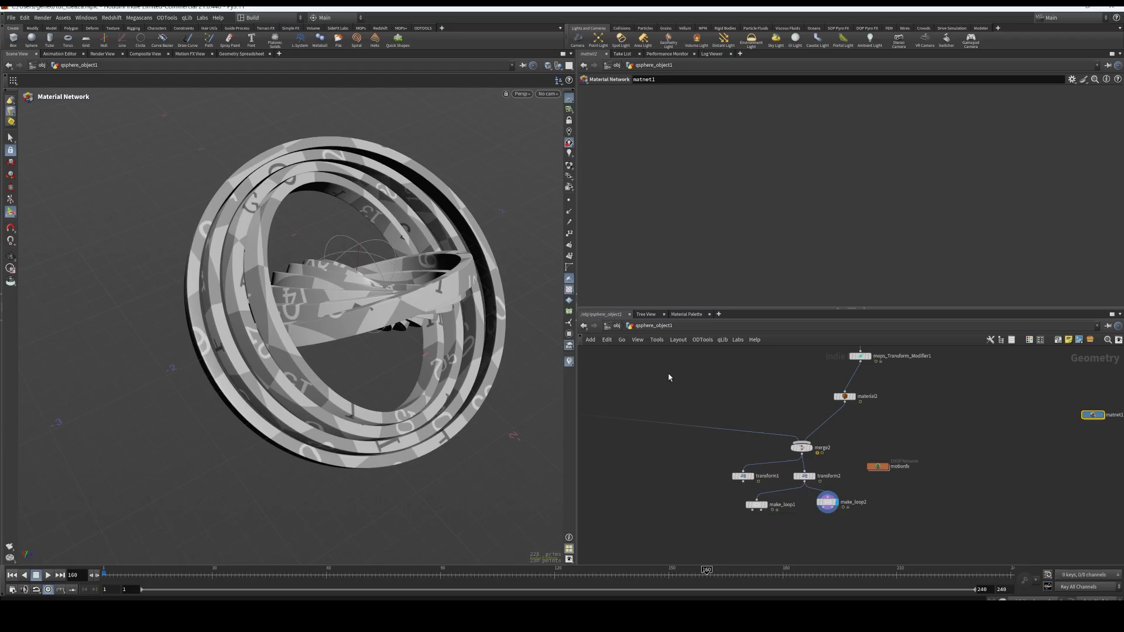
Go up to the object level and open the network of the particles geometry object
{"action": "left_click", "coordinate": [611, 325]}
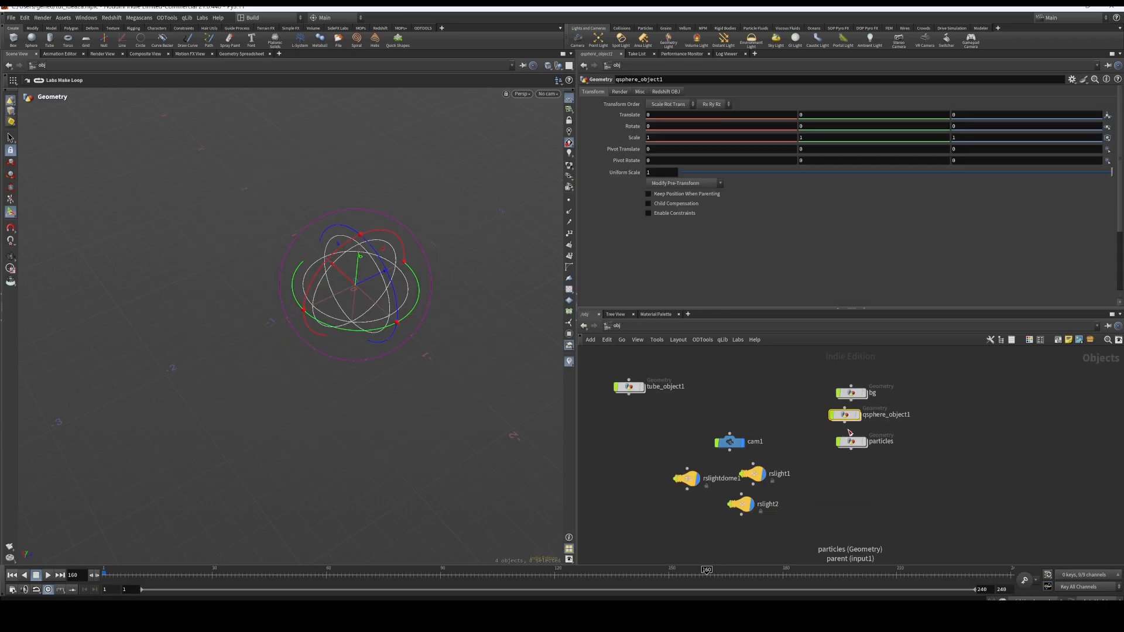
{"action": "left_click", "coordinate": [851, 443]}
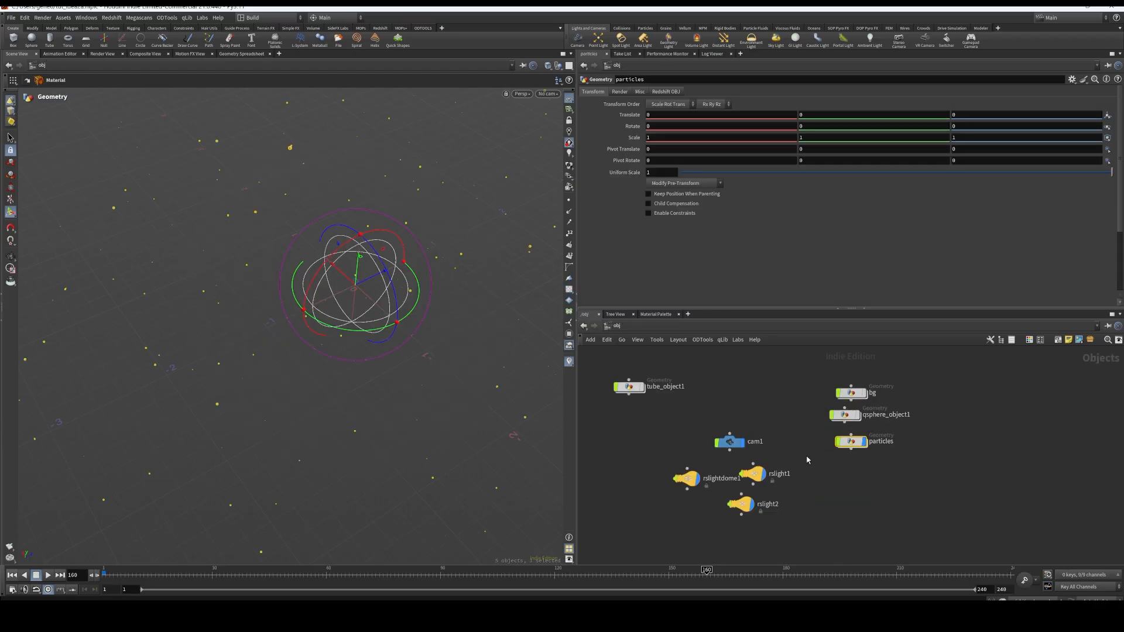
{"action": "double_click", "coordinate": [851, 442]}
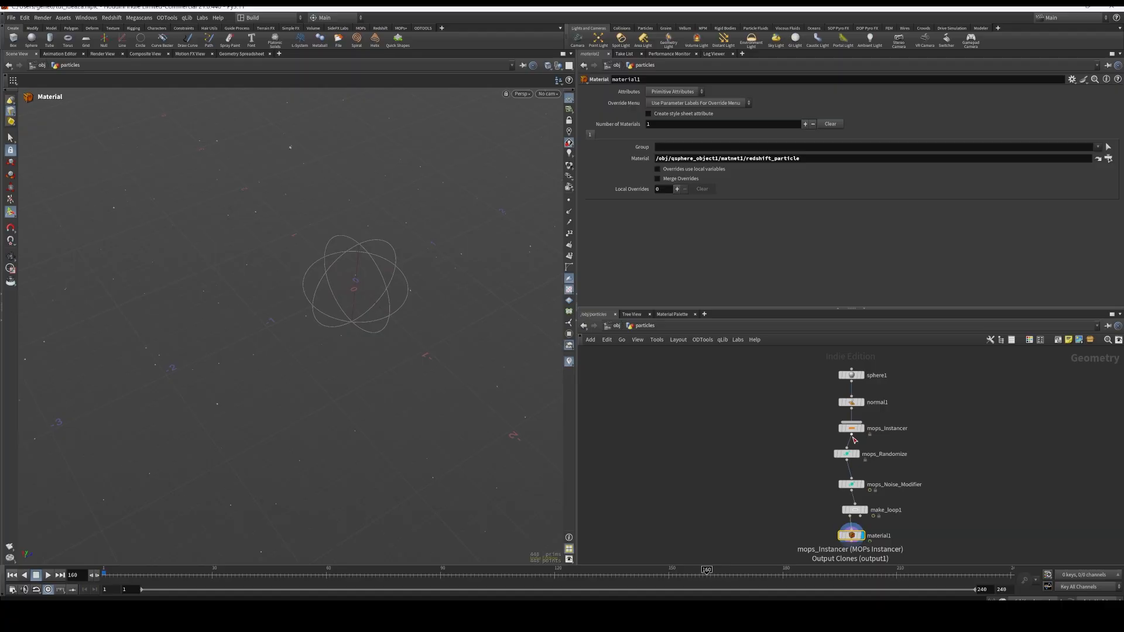
{"action": "scroll", "coordinate": [813, 411], "scroll_direction": "up", "scroll_amount": 2}
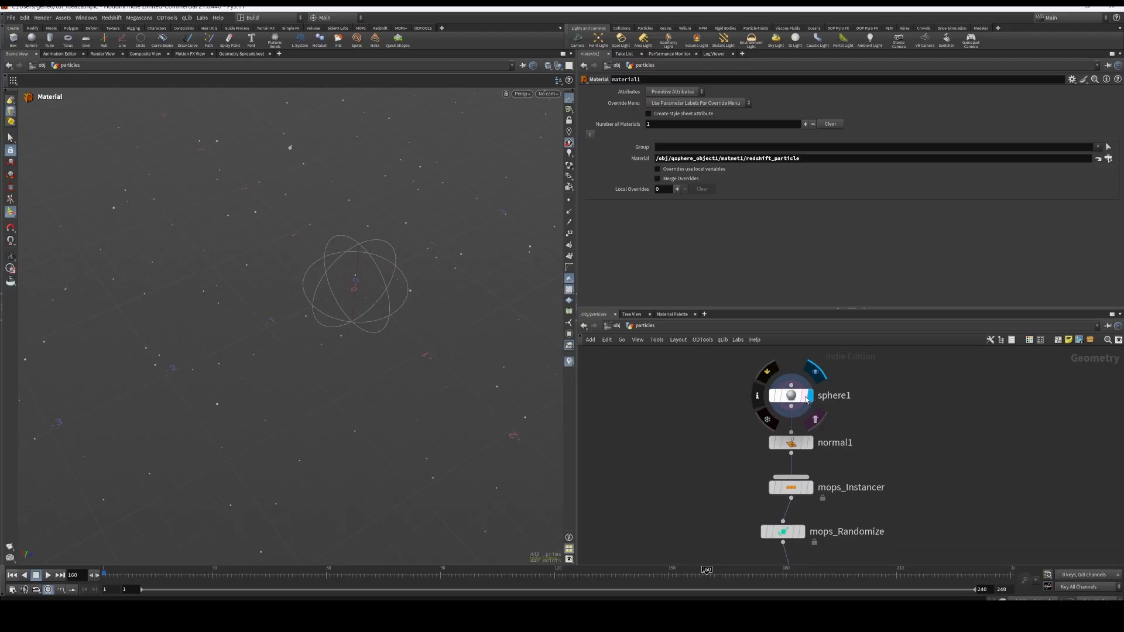
Display sphere1, normal1 and mops_Instancer in turn to examine how the particles are built and distributed
{"action": "left_click", "coordinate": [790, 395]}
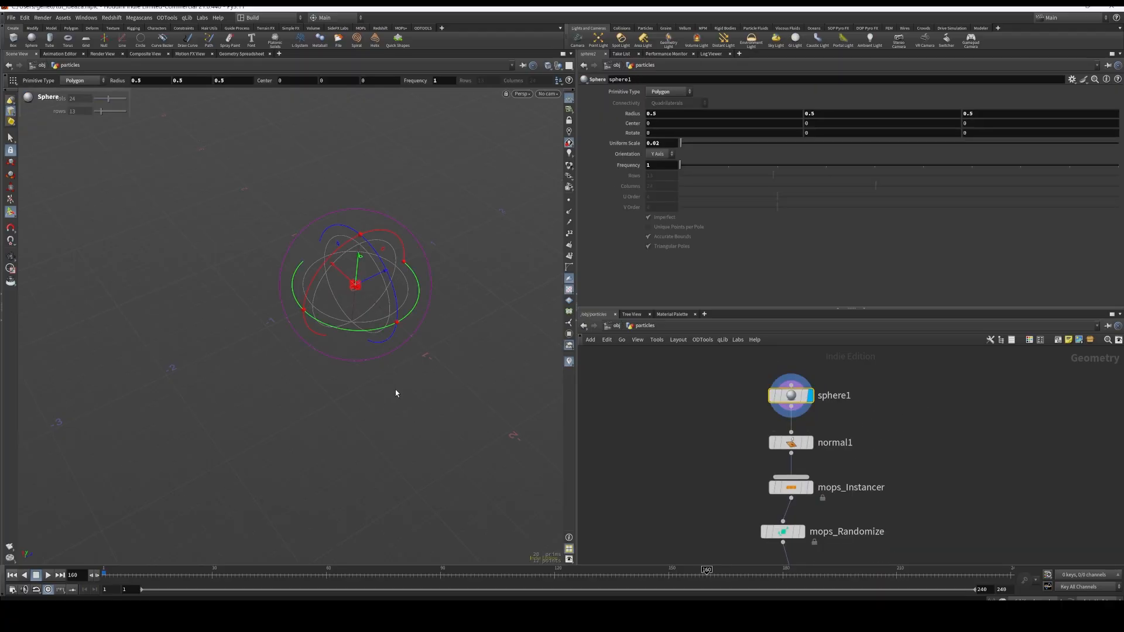
{"action": "key", "text": "space+f"}
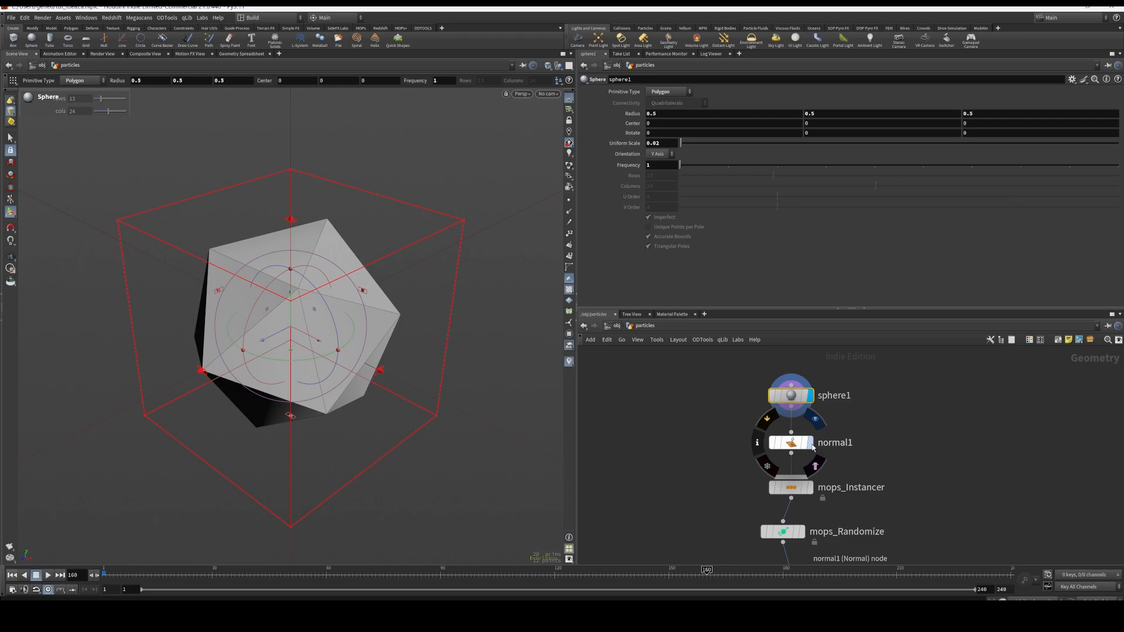
{"action": "left_click", "coordinate": [789, 443]}
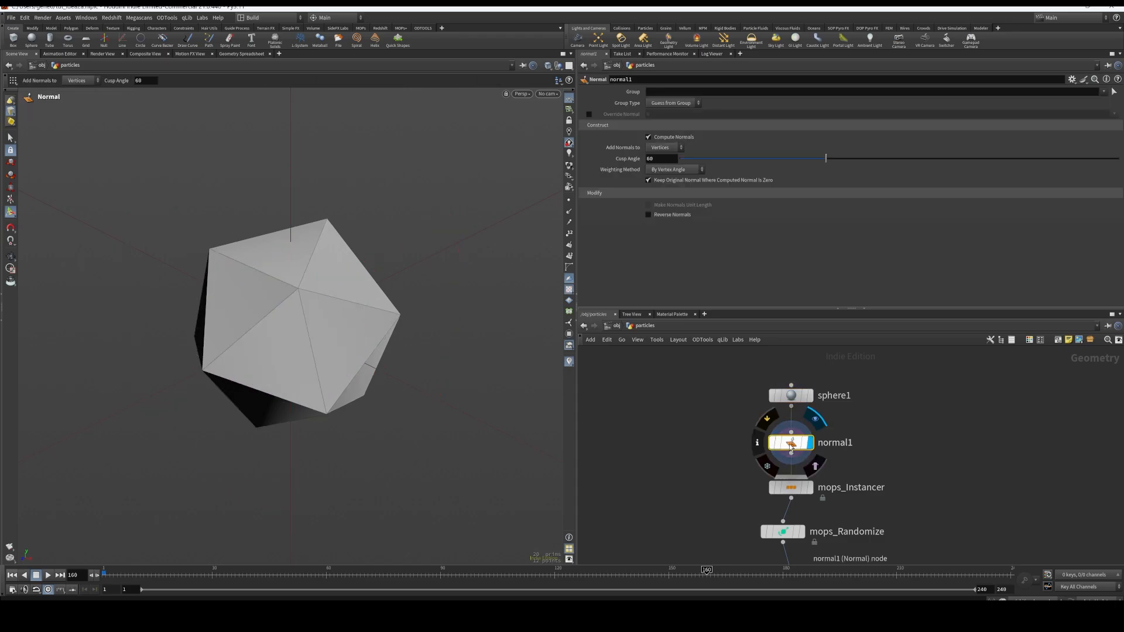
{"action": "left_click", "coordinate": [814, 493]}
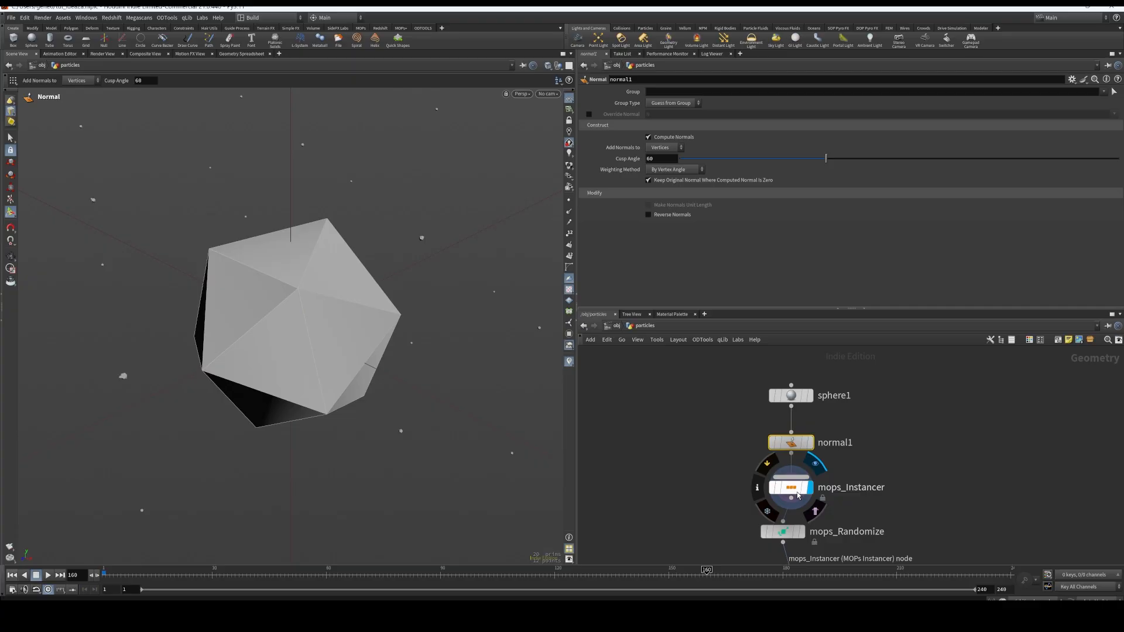
{"action": "left_click", "coordinate": [799, 492]}
{"action": "right_click_drag", "start_coordinate": [449, 336], "coordinate": [432, 459], "text": "alt"}
{"action": "right_click_drag", "start_coordinate": [447, 351], "coordinate": [441, 457], "text": "alt"}
{"action": "right_click_drag", "start_coordinate": [453, 328], "coordinate": [284, 510], "text": "alt"}
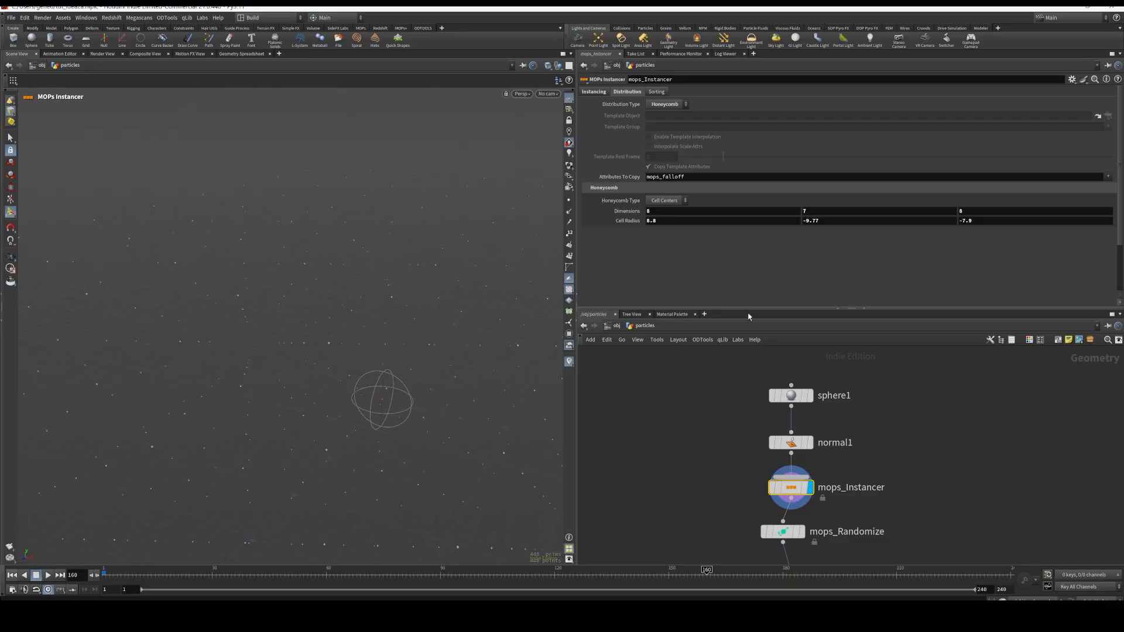
Set sphere1's uniform scale to 1, and select mops_Instancer to view the enlarged instances and its distribution settings
{"action": "left_click", "coordinate": [788, 396]}
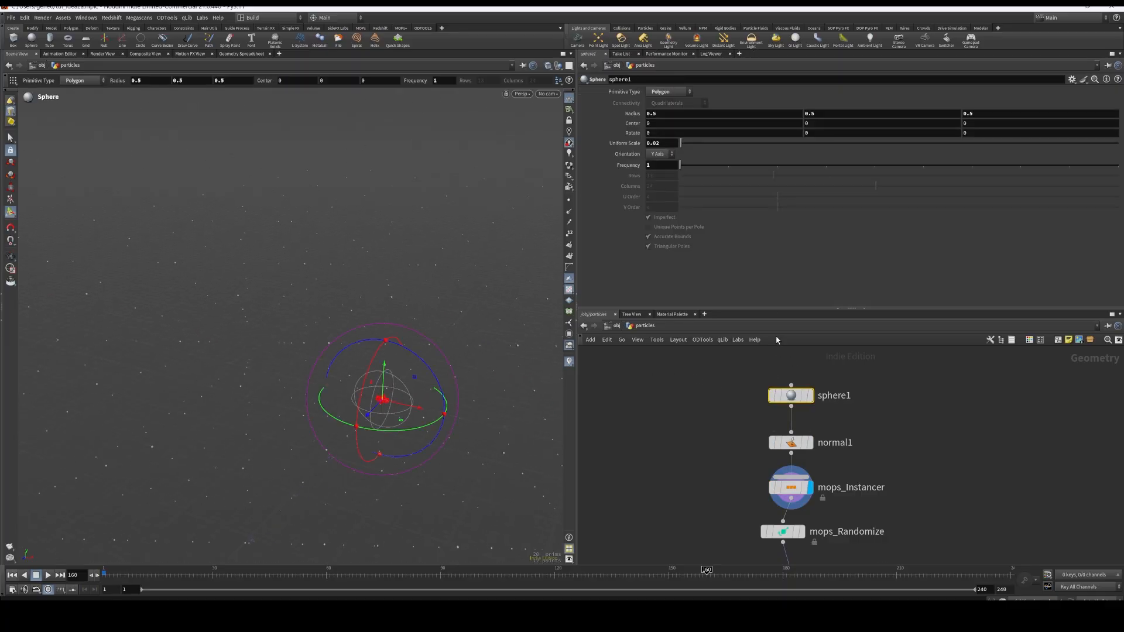
{"action": "double_click", "coordinate": [660, 144]}
{"action": "type", "text": "1"}
{"action": "key", "text": "Return"}
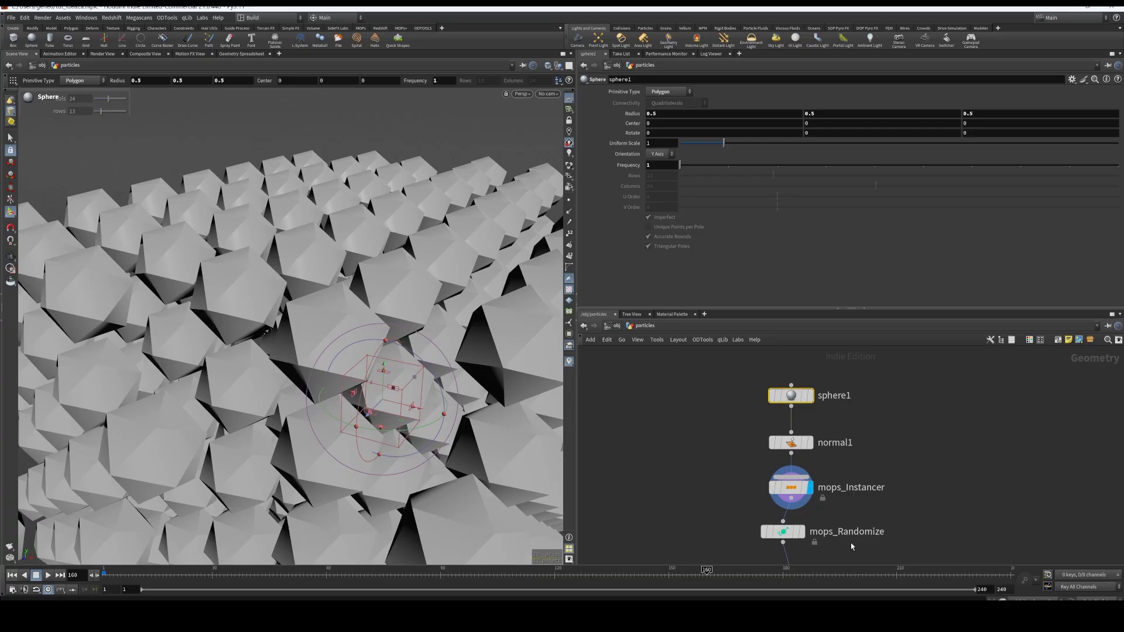
{"action": "middle_click_drag", "start_coordinate": [851, 546], "coordinate": [845, 496]}
{"action": "left_click", "coordinate": [786, 439]}
{"action": "right_click_drag", "start_coordinate": [440, 340], "coordinate": [381, 328], "text": "alt"}
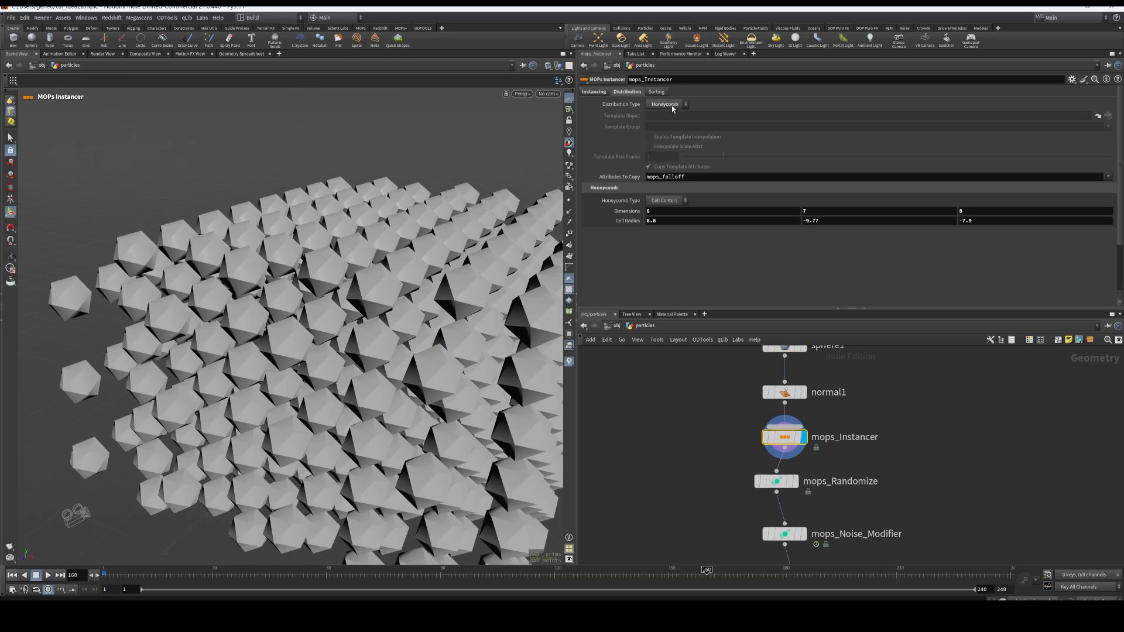
Add a second MOPs Instancer node beside the chain, feed it from normal1 and display its result
{"action": "middle_click_drag", "start_coordinate": [915, 407], "coordinate": [851, 445]}
{"action": "key", "text": "Tab"}
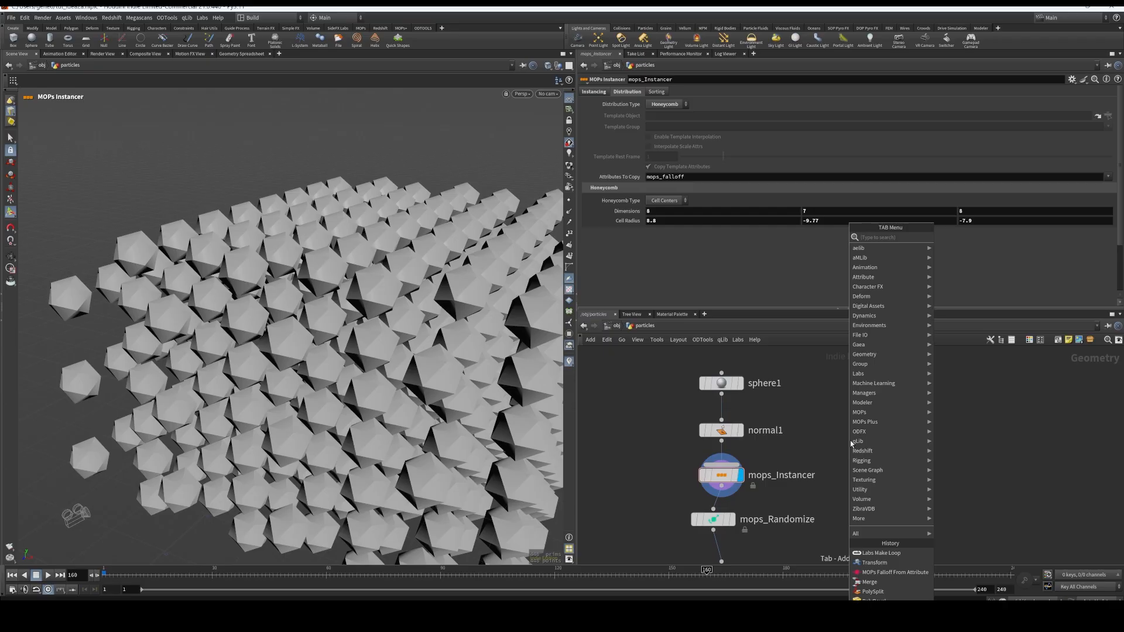
{"action": "type", "text": "mops insta"}
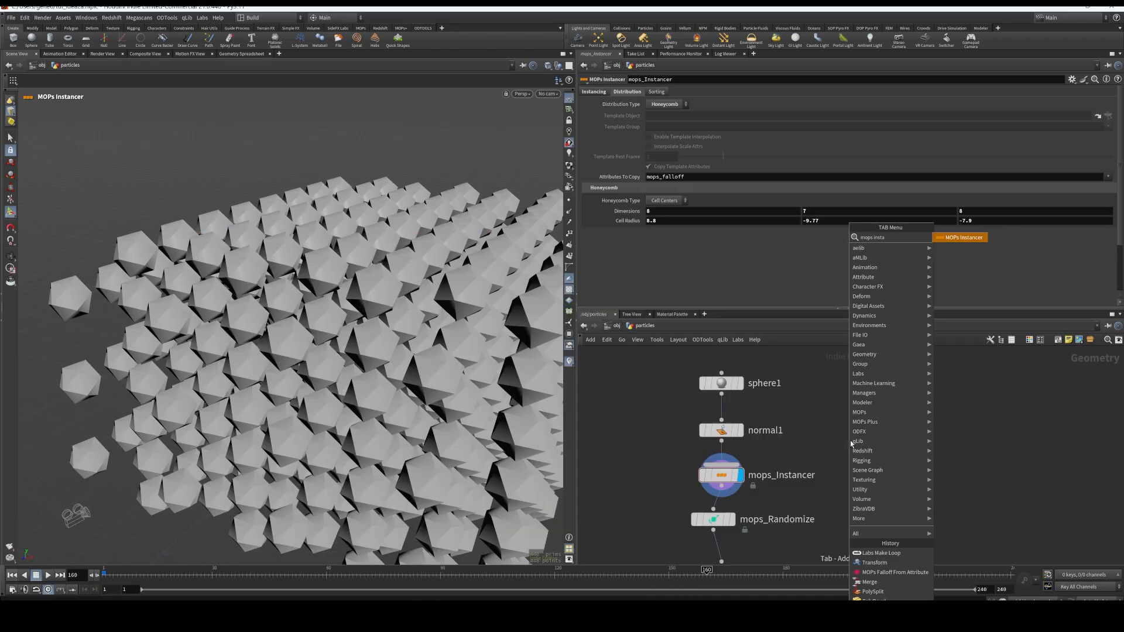
{"action": "key", "text": "Return"}
{"action": "left_click", "coordinate": [849, 440]}
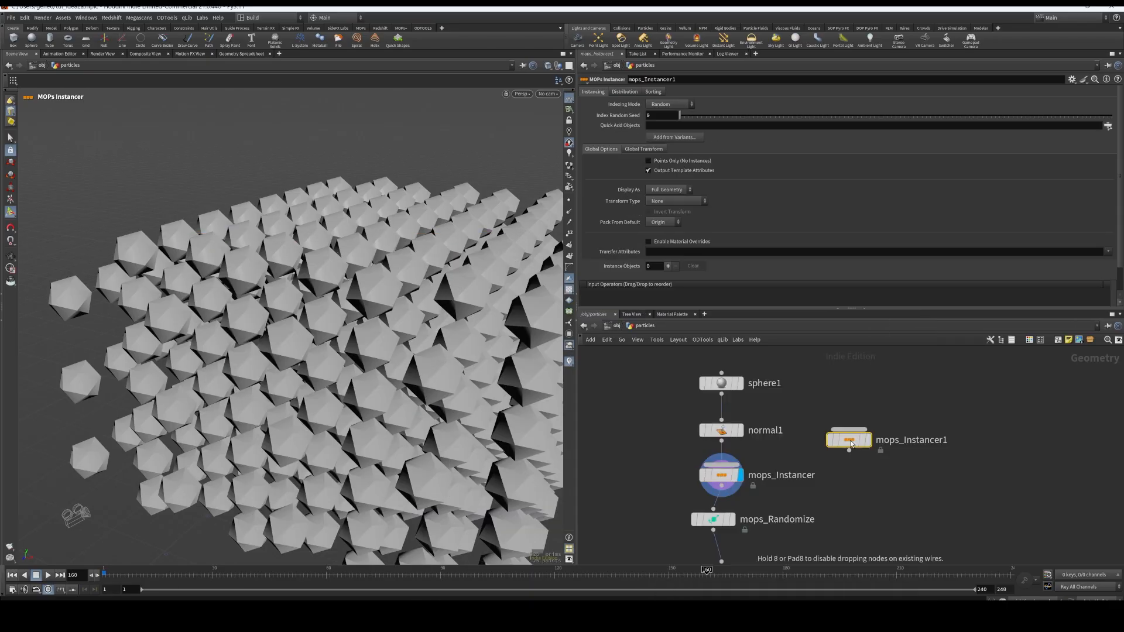
{"action": "left_click_drag", "start_coordinate": [721, 441], "coordinate": [849, 430]}
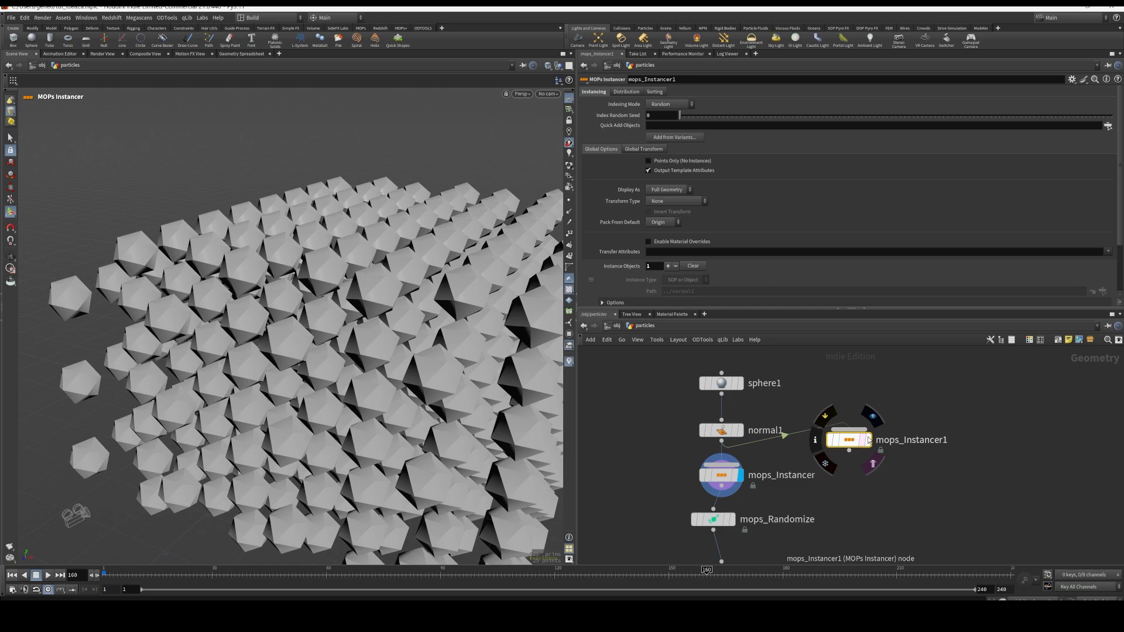
{"action": "left_click", "coordinate": [868, 439]}
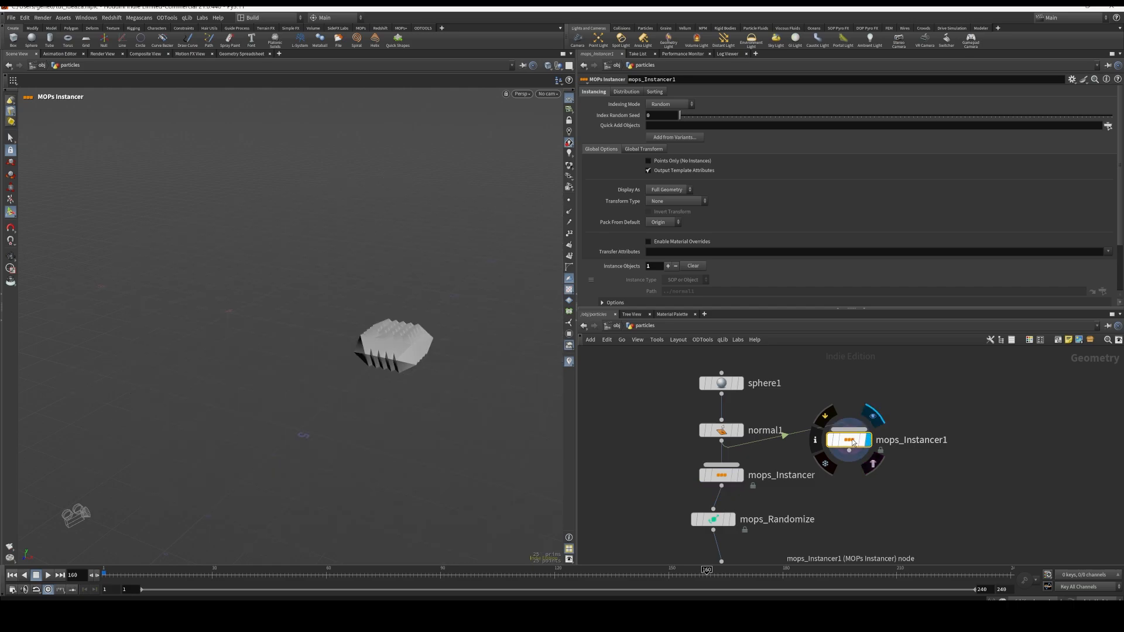
Switch mops_Instancer1's grid distribution to Fixed Number and set the distance to 1.5 on all three axes
{"action": "left_click", "coordinate": [626, 92]}
{"action": "left_click", "coordinate": [667, 104]}
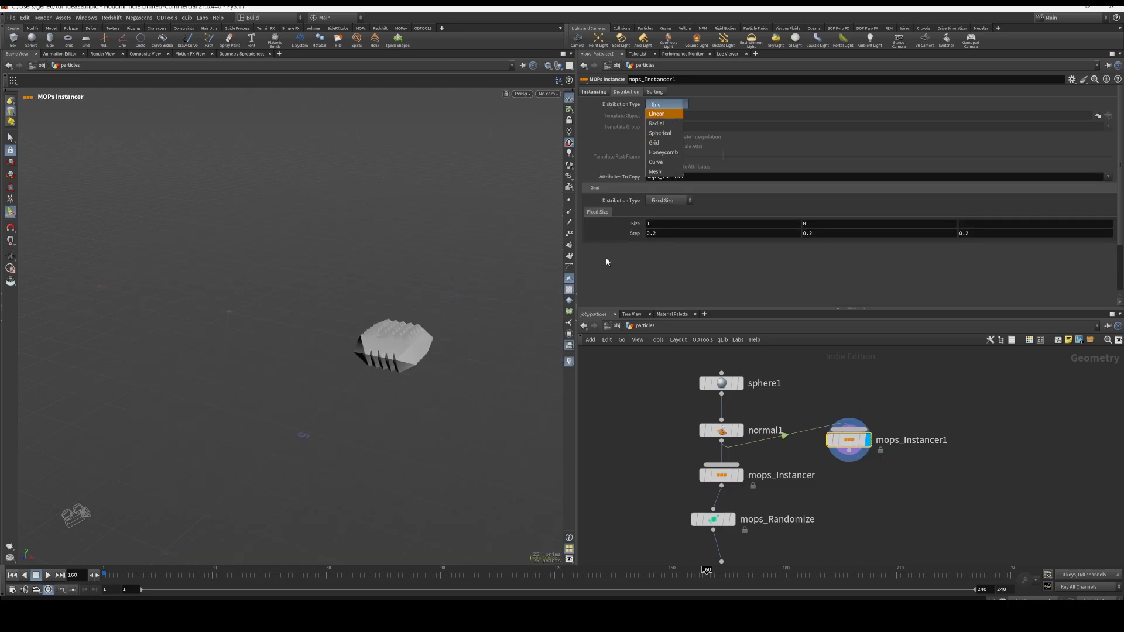
{"action": "left_click", "coordinate": [670, 198]}
{"action": "left_click", "coordinate": [671, 200]}
{"action": "left_click", "coordinate": [669, 225]}
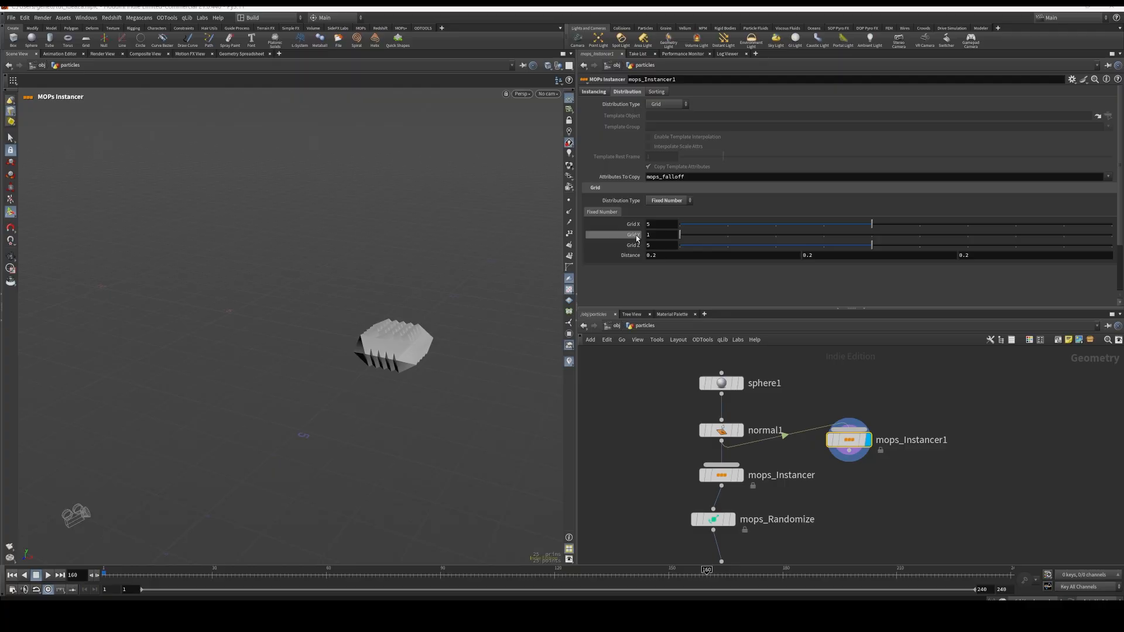
{"action": "middle_click_drag", "start_coordinate": [630, 260], "coordinate": [652, 256]}
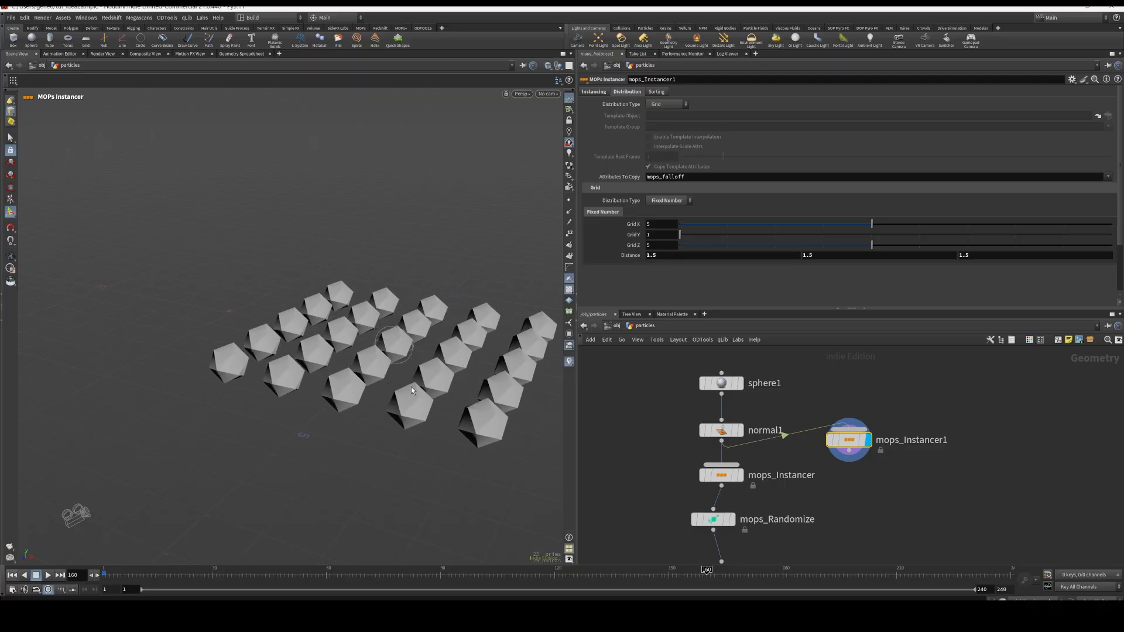
Set mops_Instancer1's Grid Y count to 4 and frame the resulting block of spheres
{"action": "left_click_drag", "start_coordinate": [710, 234], "coordinate": [823, 234]}
{"action": "left_click_drag", "start_coordinate": [417, 392], "coordinate": [375, 441], "text": "alt"}
{"action": "key", "text": "h"}
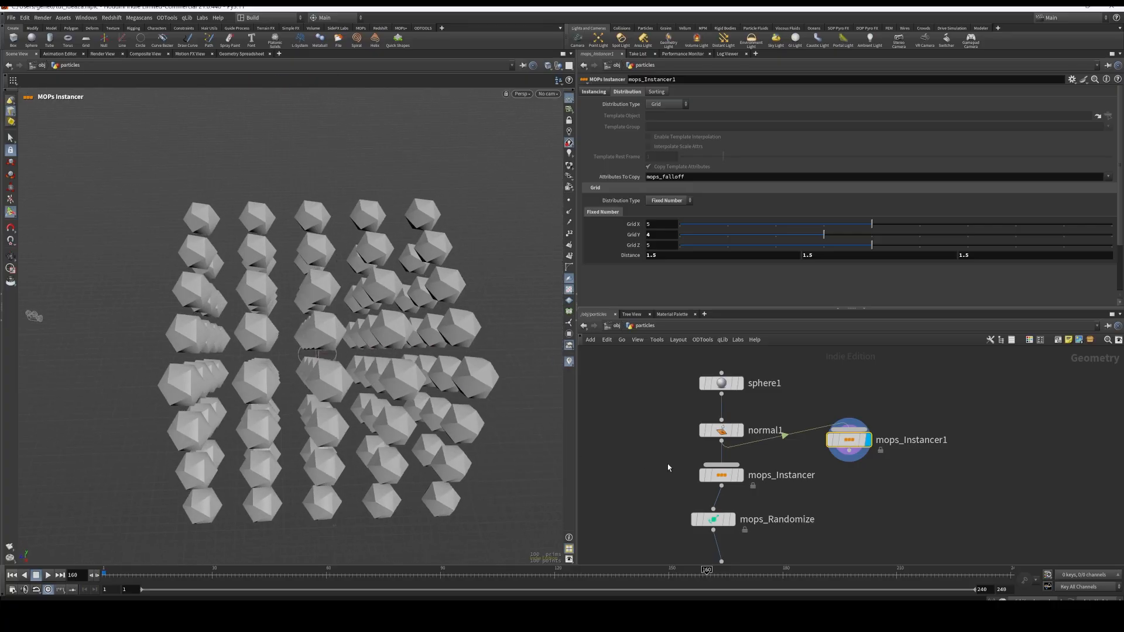
Switch mops_Instancer1 to a Honeycomb distribution with cell radius 8.1, 10.3, 8.1 and a Y dimension of 6
{"action": "left_click", "coordinate": [668, 104]}
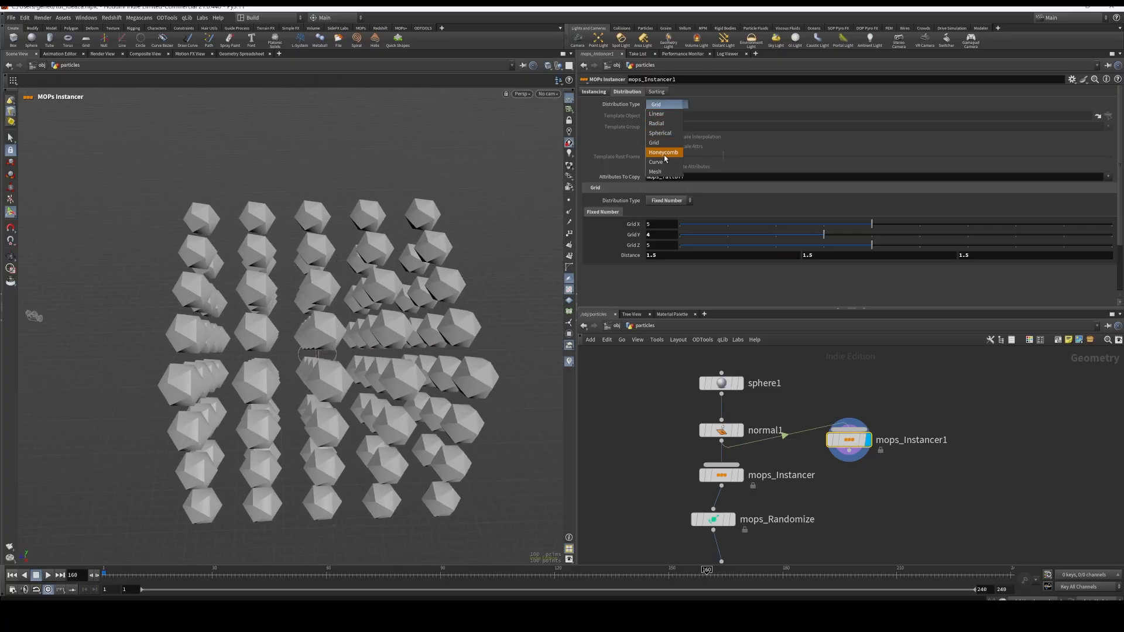
{"action": "left_click", "coordinate": [664, 153]}
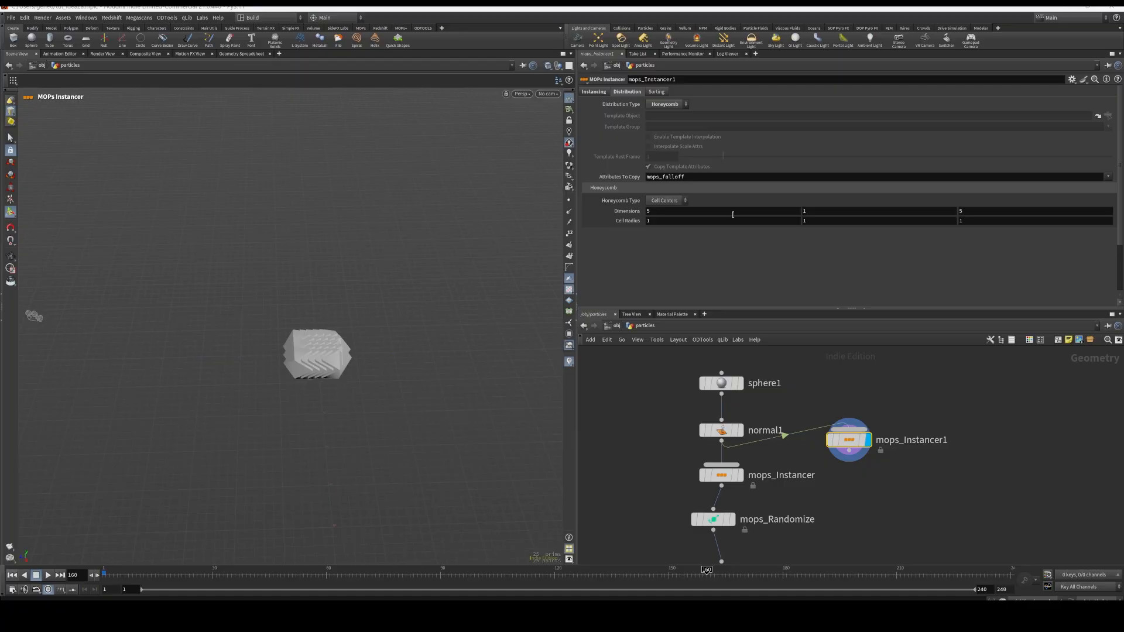
{"action": "middle_click_drag", "start_coordinate": [628, 223], "coordinate": [904, 222]}
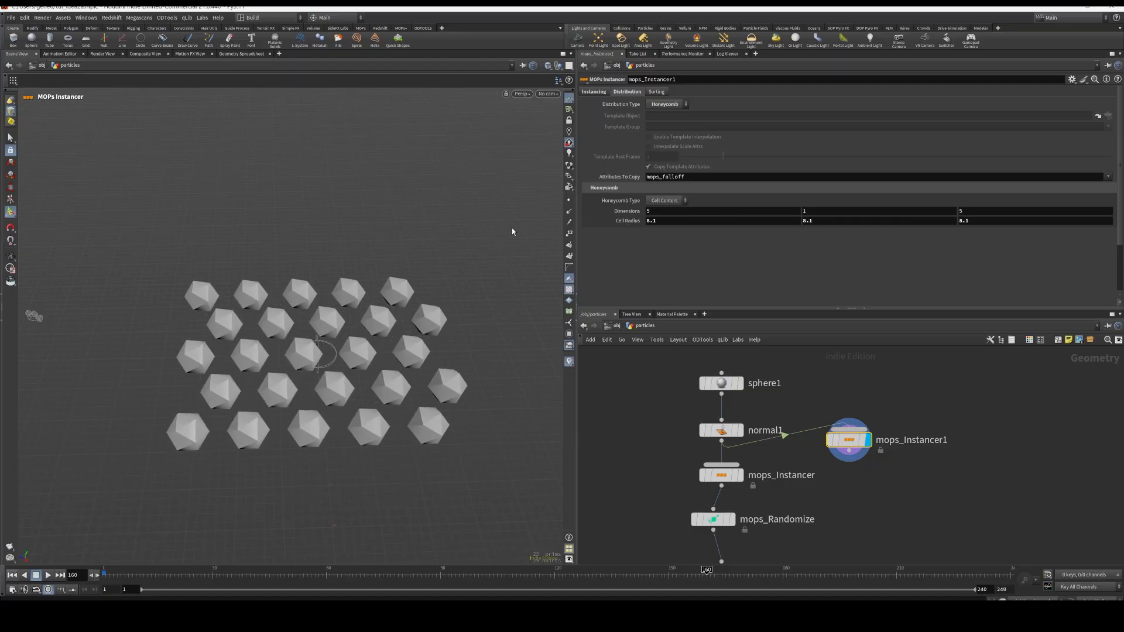
{"action": "middle_click_drag", "start_coordinate": [831, 220], "coordinate": [844, 221]}
{"action": "middle_click_drag", "start_coordinate": [952, 222], "coordinate": [842, 212]}
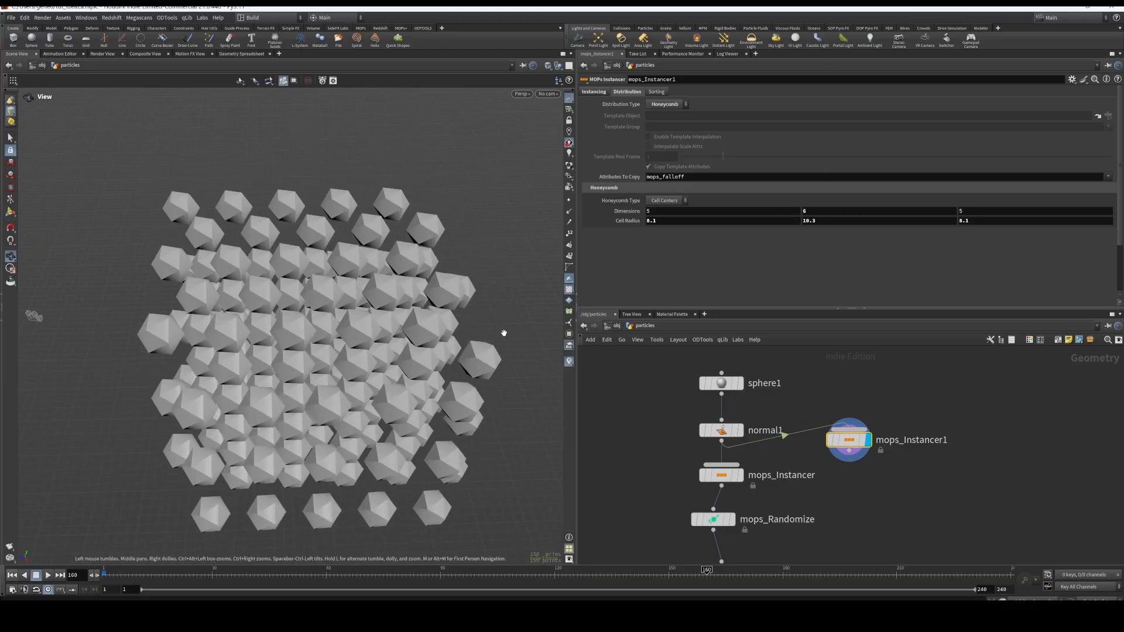
{"action": "left_click_drag", "start_coordinate": [503, 331], "coordinate": [442, 280], "text": "alt"}
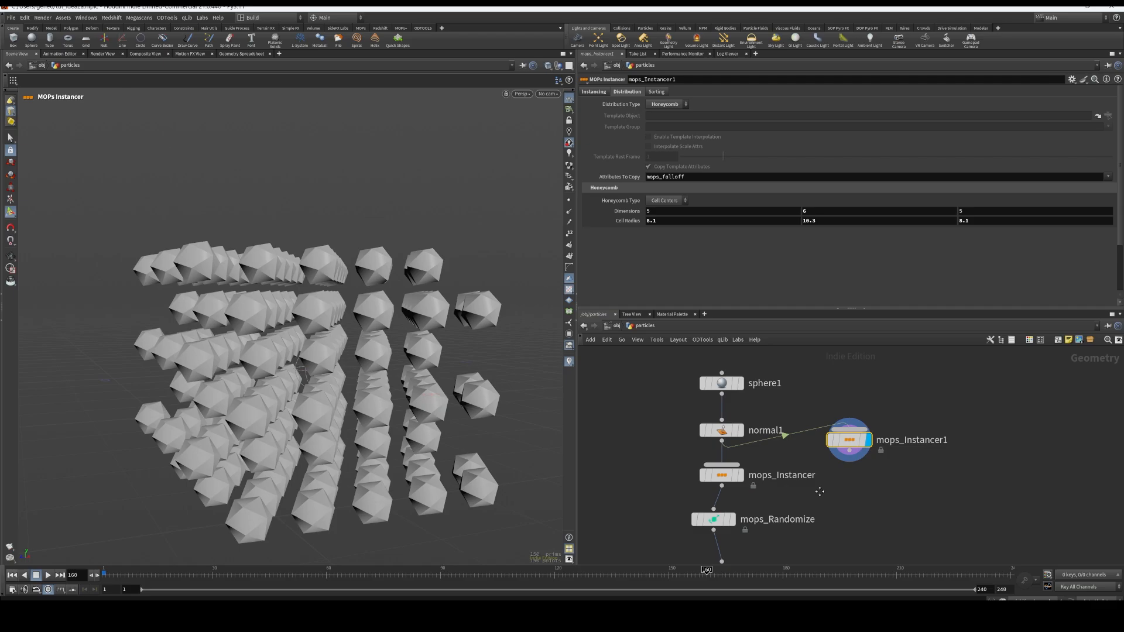
Feed mops_Randomize from mops_Instancer1 instead of mops_Instancer and display the randomized spheres
{"action": "middle_click_drag", "start_coordinate": [819, 492], "coordinate": [828, 453]}
{"action": "left_click_drag", "start_coordinate": [857, 412], "coordinate": [660, 435]}
{"action": "left_click", "coordinate": [740, 482]}
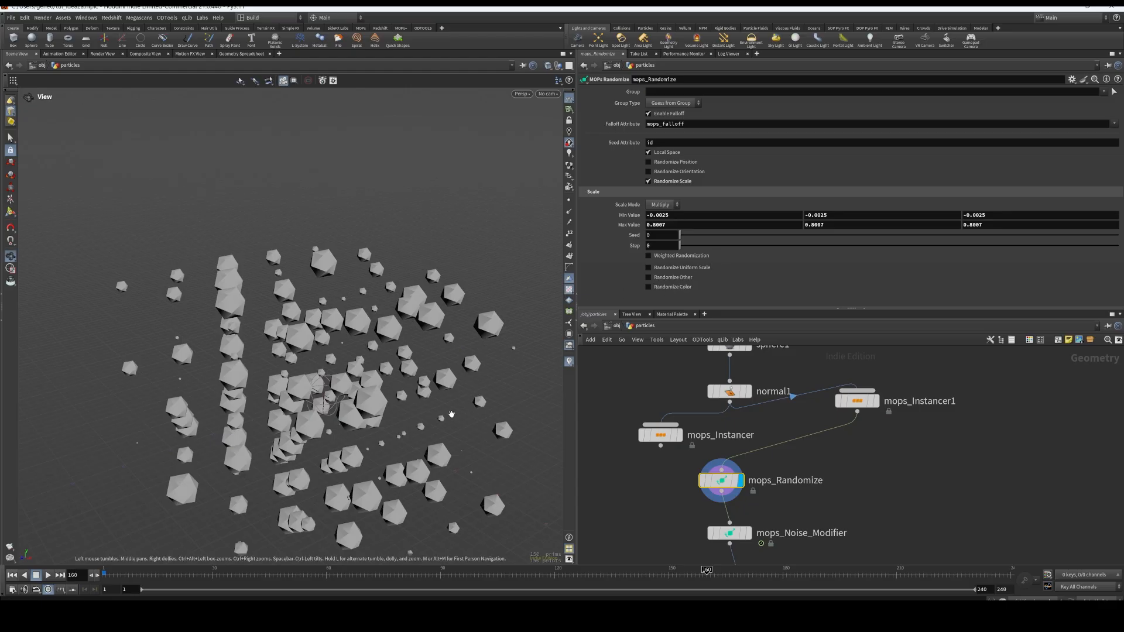
{"action": "left_click_drag", "start_coordinate": [479, 390], "coordinate": [508, 388], "text": "alt"}
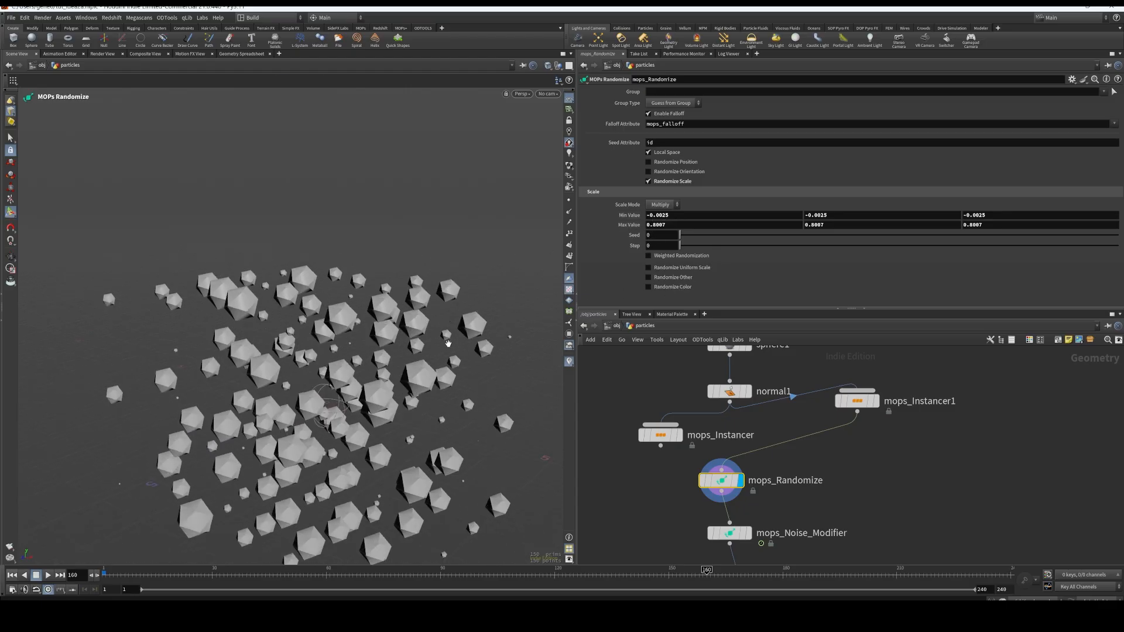
{"action": "left_click_drag", "start_coordinate": [447, 343], "coordinate": [417, 427], "text": "alt"}
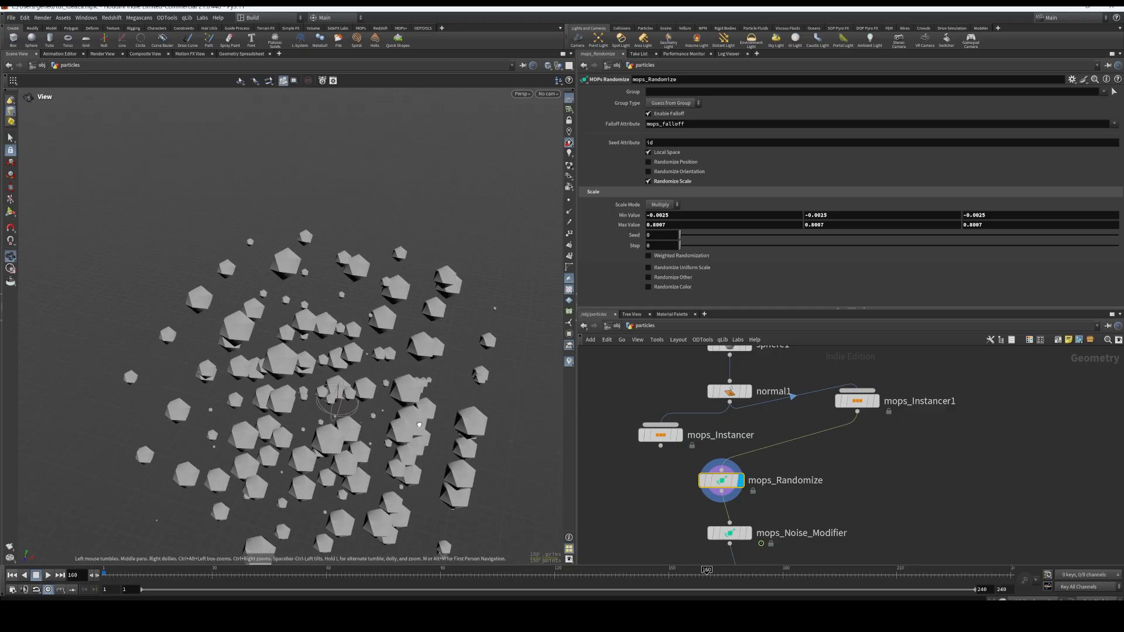
Display mops_Noise_Modifier's result and examine its position, noise type, amplitude, frequency and time-varying settings
{"action": "middle_click_drag", "start_coordinate": [744, 535], "coordinate": [745, 431]}
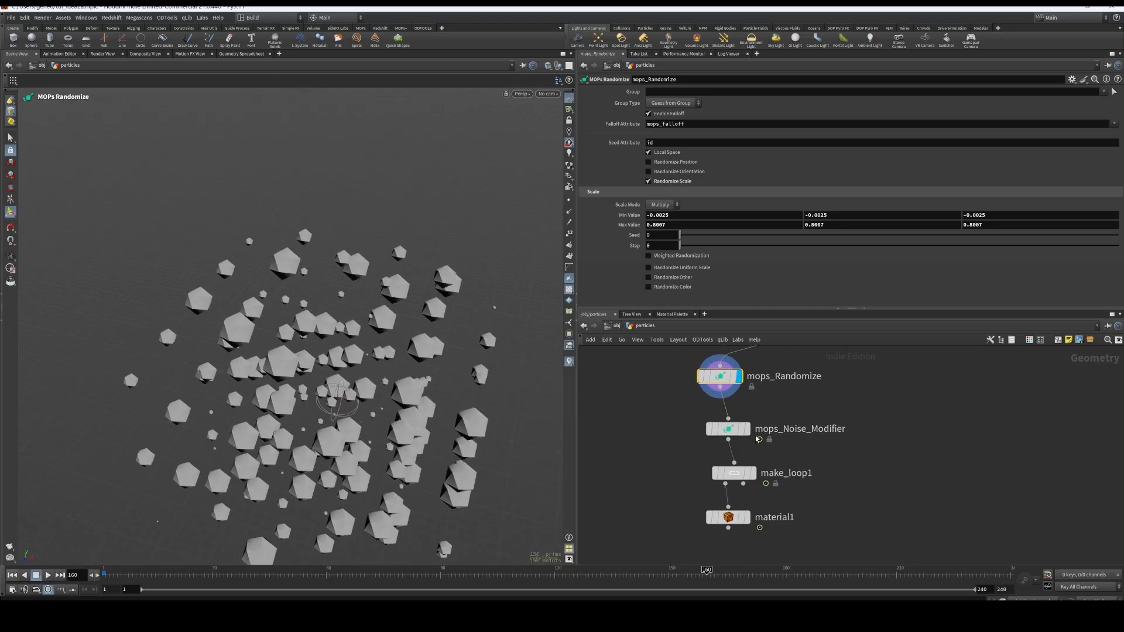
{"action": "left_click", "coordinate": [747, 429]}
{"action": "left_click", "coordinate": [726, 429]}
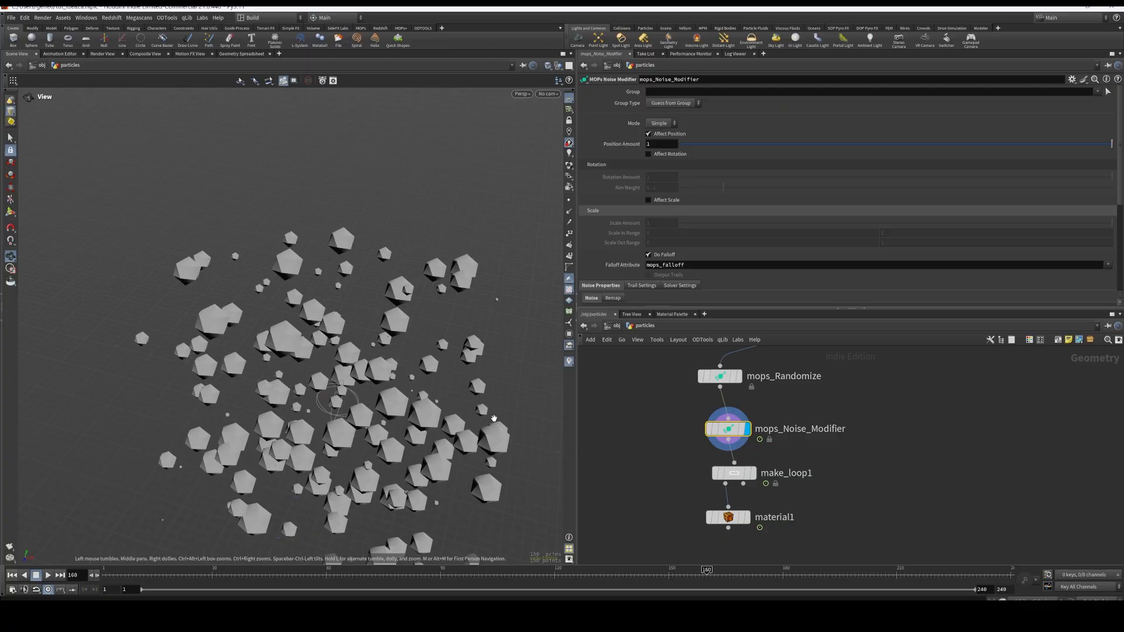
{"action": "key", "text": "Return"}
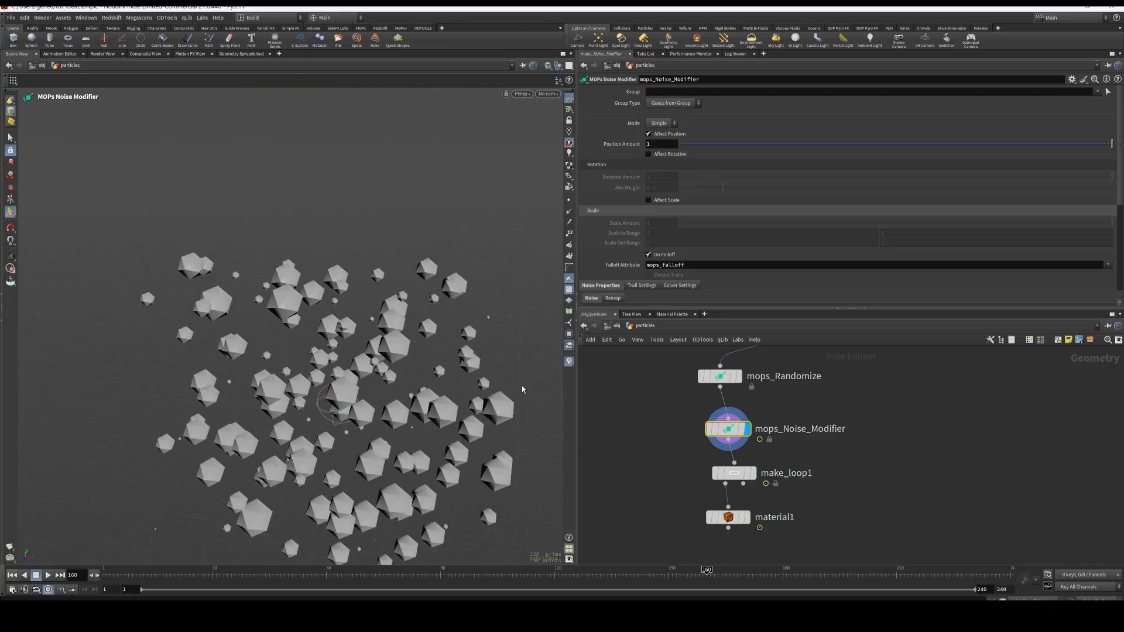
{"action": "left_click_drag", "start_coordinate": [514, 366], "coordinate": [518, 411], "text": "alt"}
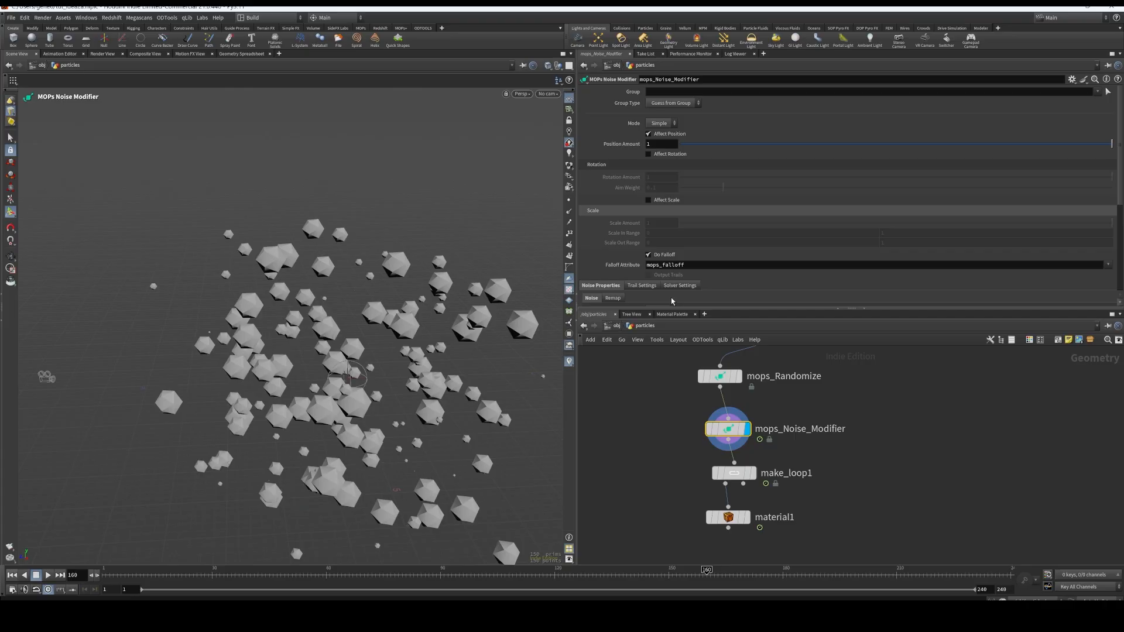
{"action": "scroll", "coordinate": [665, 303], "scroll_direction": "down", "scroll_amount": 5}
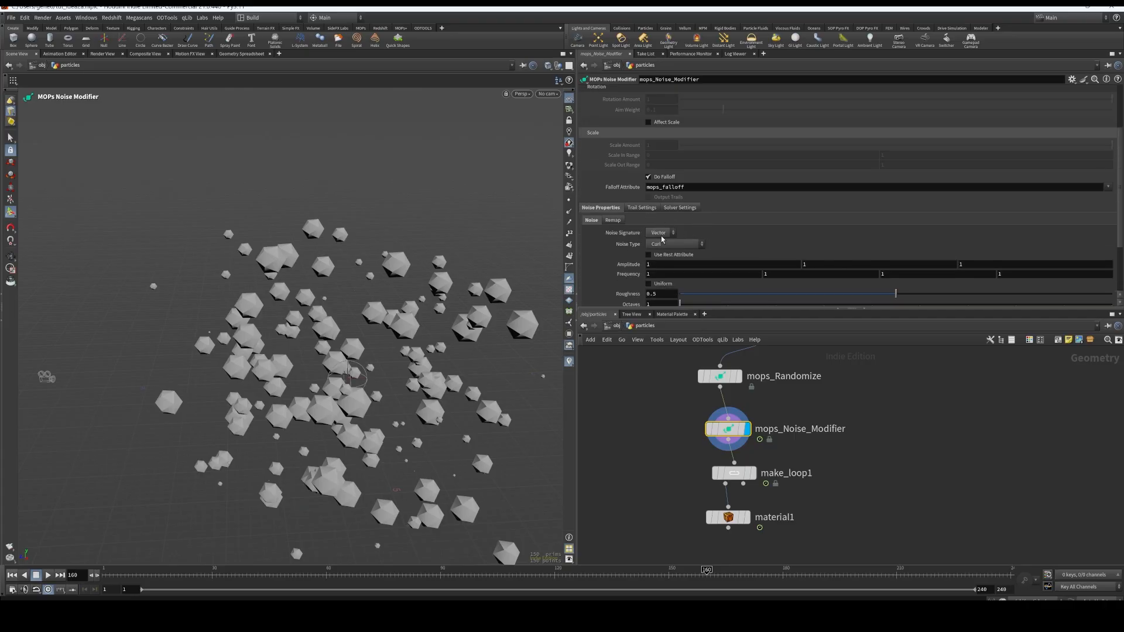
{"action": "scroll", "coordinate": [720, 235], "scroll_direction": "down", "scroll_amount": 1}
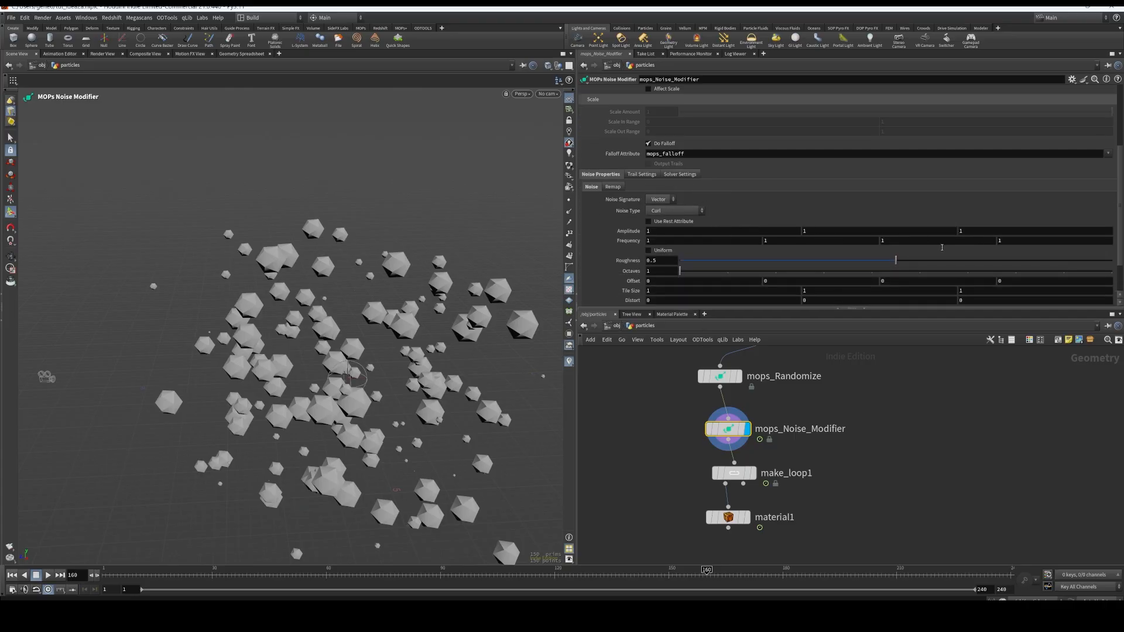
{"action": "scroll", "coordinate": [729, 233], "scroll_direction": "up", "scroll_amount": 2}
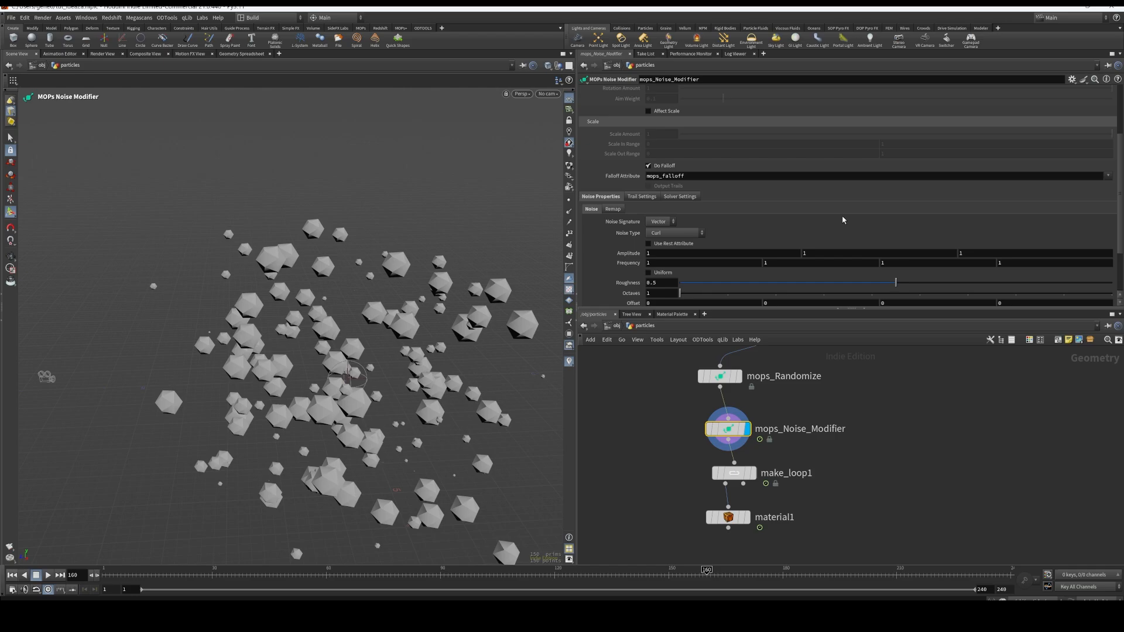
{"action": "scroll", "coordinate": [843, 220], "scroll_direction": "up", "scroll_amount": 8}
{"action": "scroll", "coordinate": [762, 266], "scroll_direction": "down", "scroll_amount": 11}
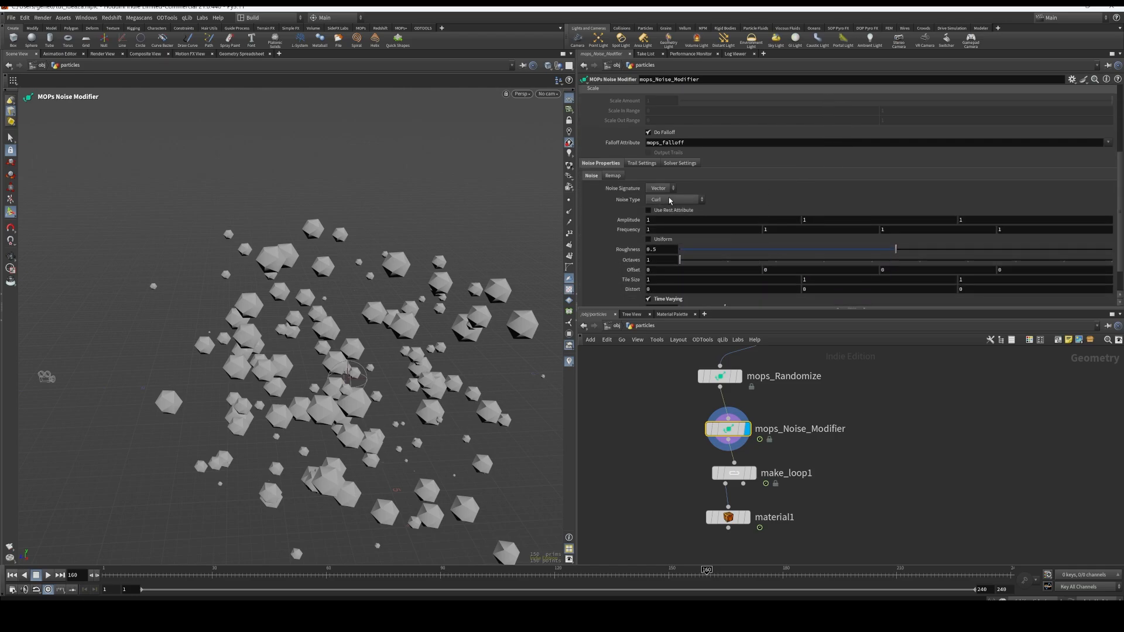
{"action": "scroll", "coordinate": [670, 205], "scroll_direction": "down", "scroll_amount": 3}
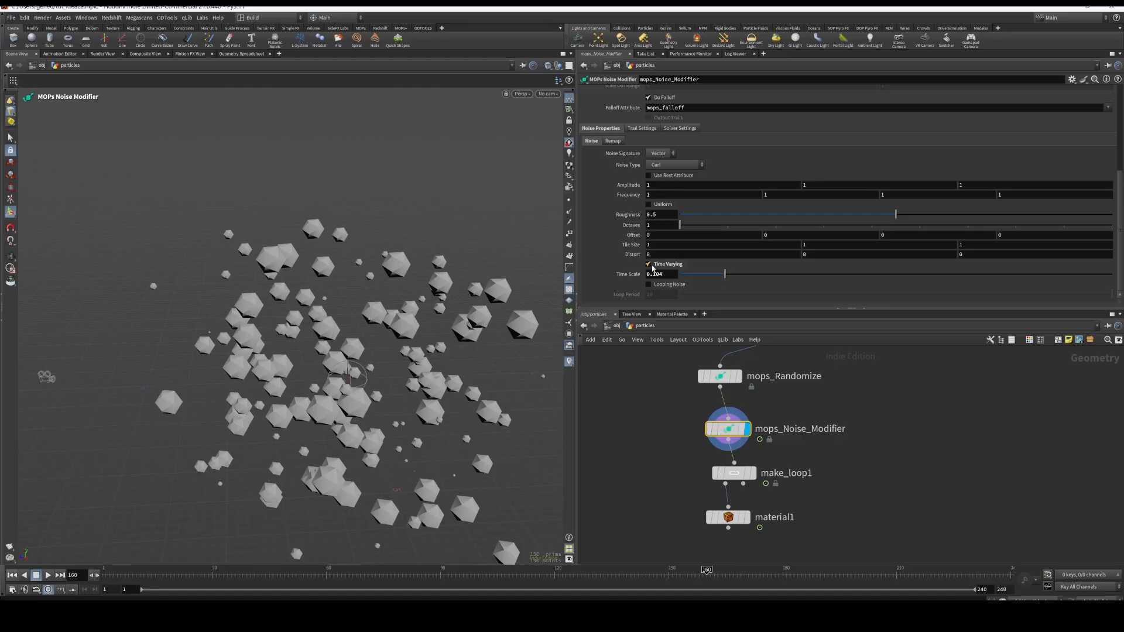
Play back the noise animation, and reposition mops_Noise_Modifier and make_loop1 in the network
{"action": "left_click_drag", "start_coordinate": [738, 434], "coordinate": [655, 433]}
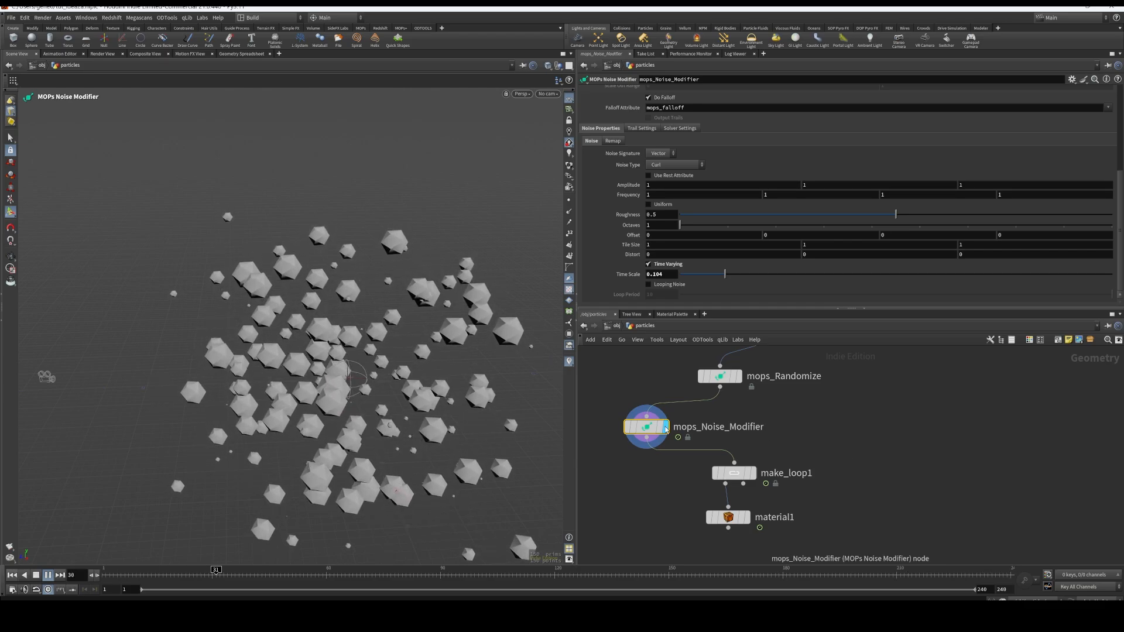
{"action": "left_click", "coordinate": [49, 575]}
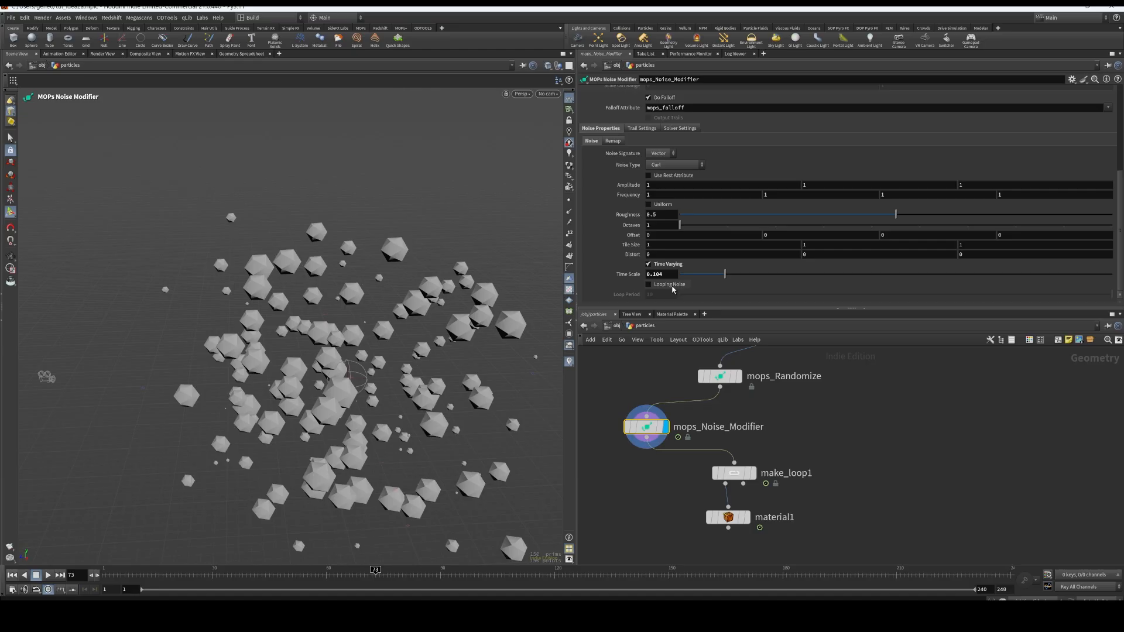
{"action": "mouse_move", "coordinate": [761, 477]}
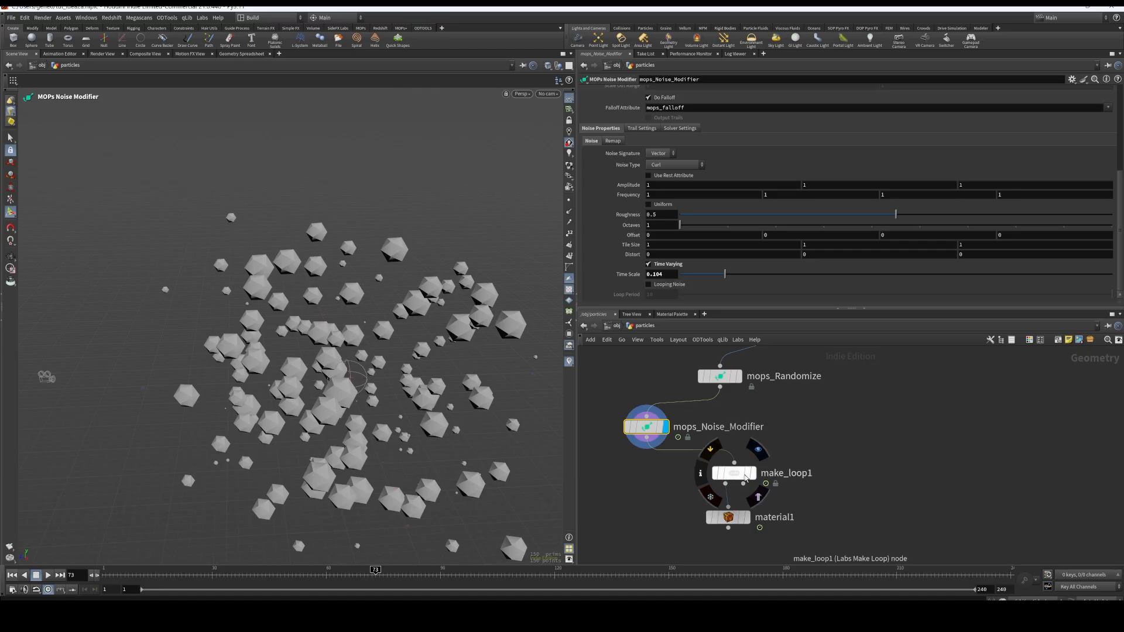
{"action": "left_click_drag", "start_coordinate": [739, 477], "coordinate": [715, 475]}
{"action": "mouse_move", "coordinate": [647, 427]}
{"action": "left_mouse_down"}
{"action": "mouse_move", "coordinate": [671, 430]}
{"action": "mouse_move", "coordinate": [661, 429]}
{"action": "left_mouse_up"}
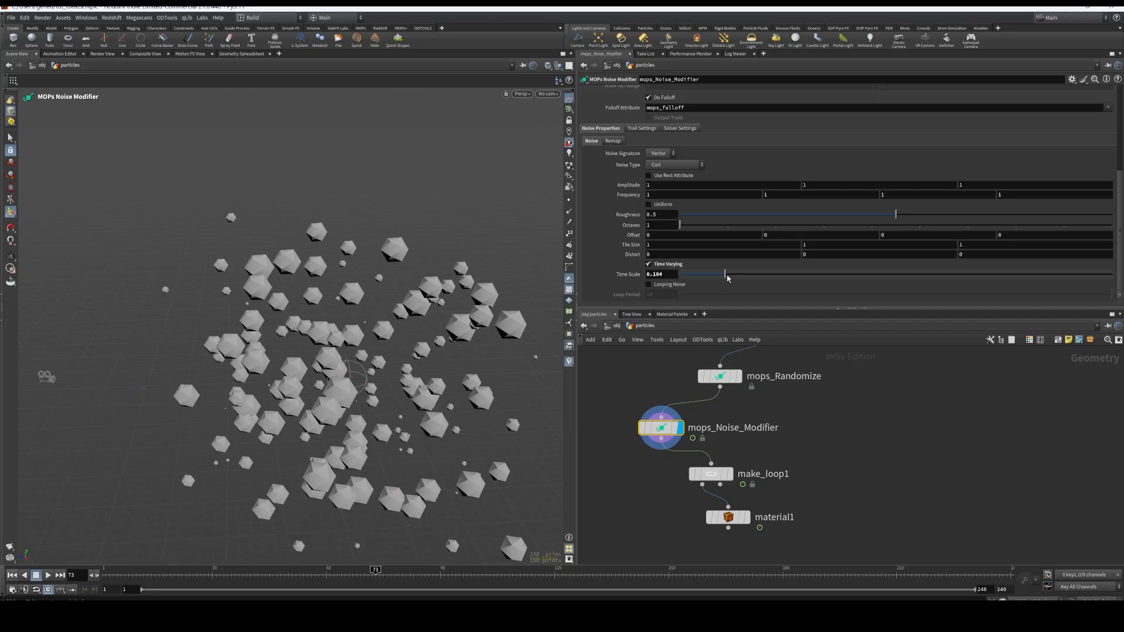
Try Time Scale values of 1 and 0.0569 during playback, with first-axis amplitude 4.3 and frequency 3.7
{"action": "left_click_drag", "start_coordinate": [728, 278], "coordinate": [1112, 275]}
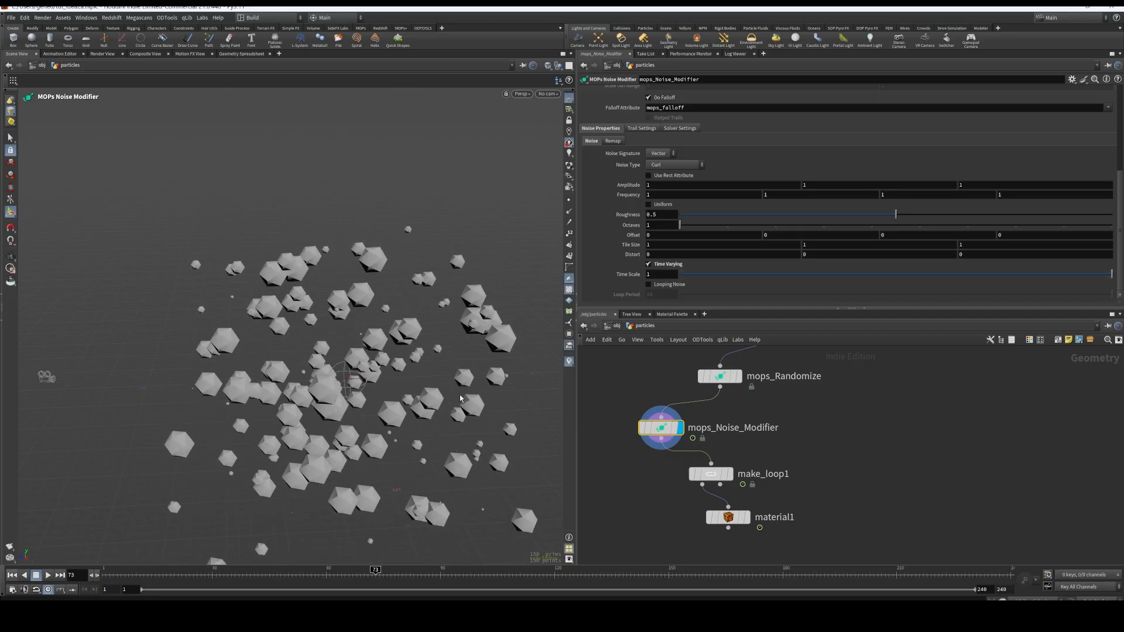
{"action": "left_click", "coordinate": [50, 575]}
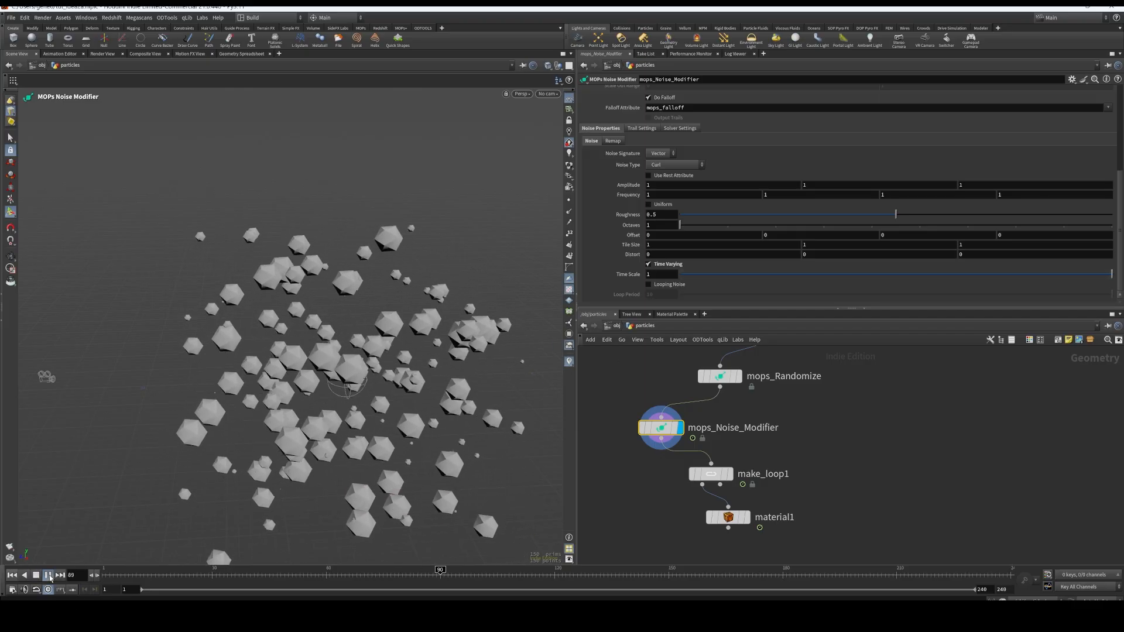
{"action": "left_click_drag", "start_coordinate": [935, 273], "coordinate": [704, 275]}
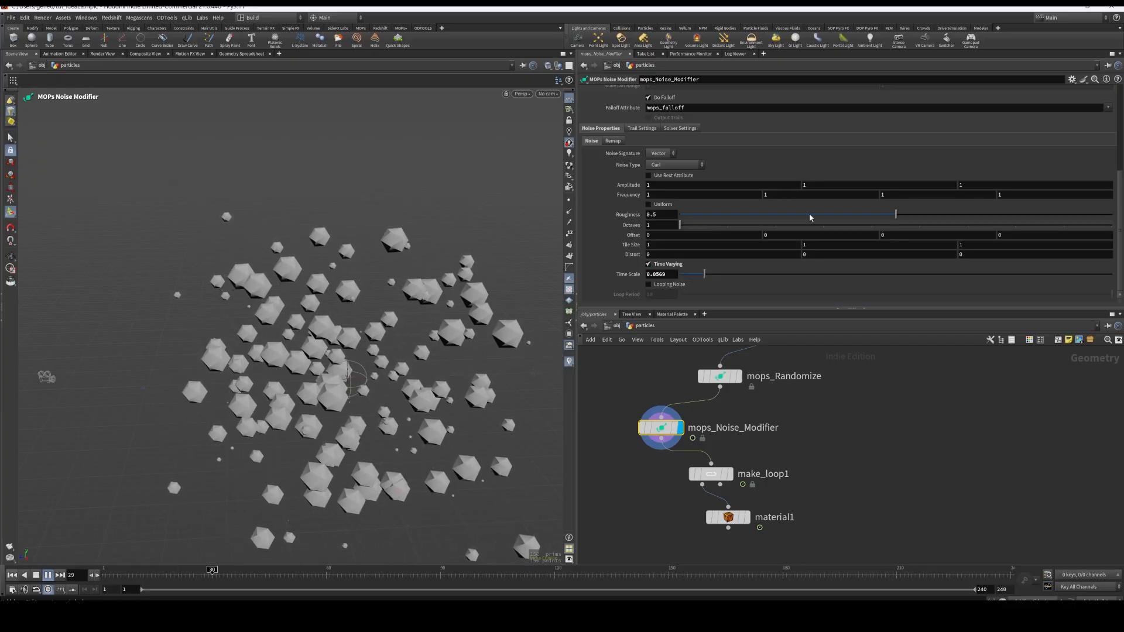
{"action": "middle_click_drag", "start_coordinate": [657, 195], "coordinate": [808, 173]}
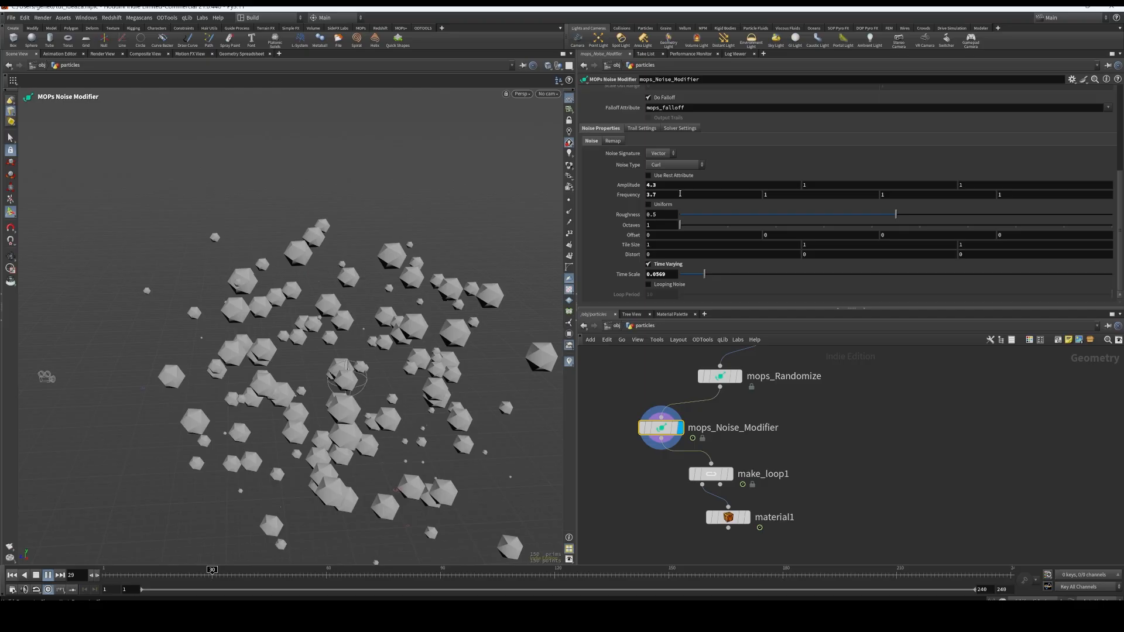
{"action": "left_click", "coordinate": [36, 575]}
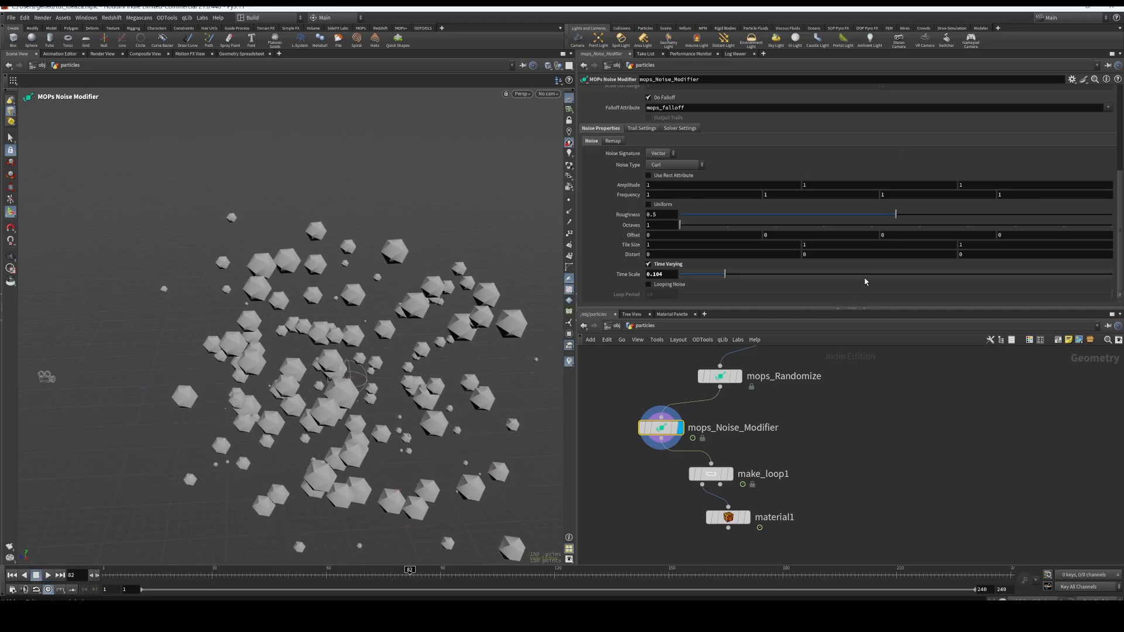
Set mops_Noise_Modifier's Time Scale to 0.0888, and display make_loop1 with its loop settings
{"action": "left_click_drag", "start_coordinate": [728, 275], "coordinate": [720, 280]}
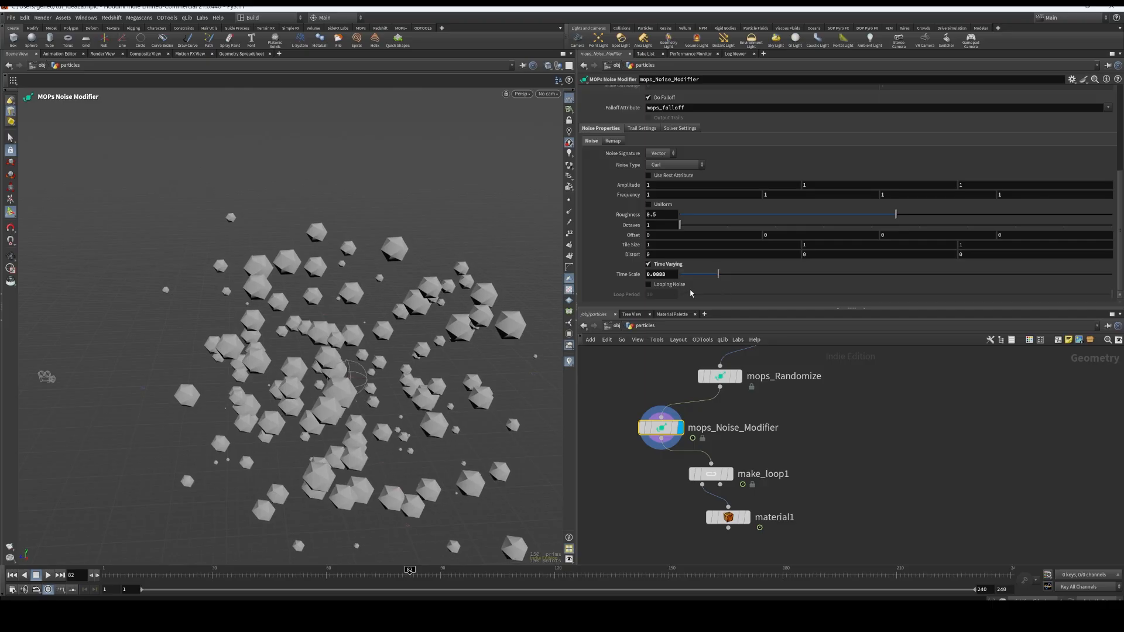
{"action": "middle_click_drag", "start_coordinate": [683, 459], "coordinate": [698, 420]}
{"action": "key", "text": "r"}
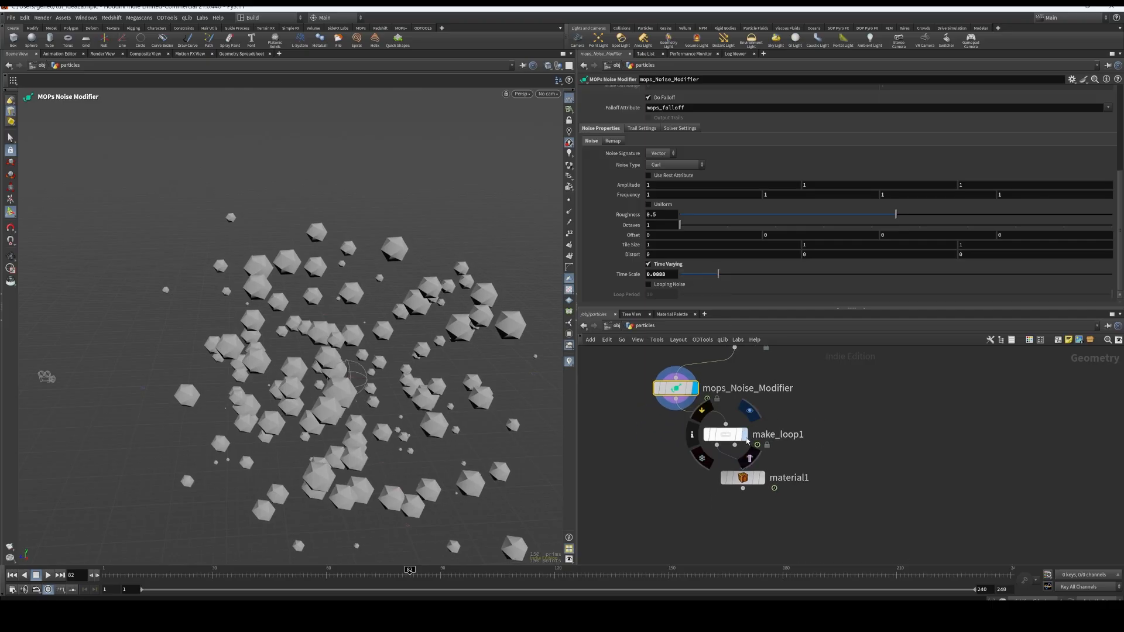
{"action": "left_click", "coordinate": [724, 435]}
{"action": "left_click", "coordinate": [725, 434]}
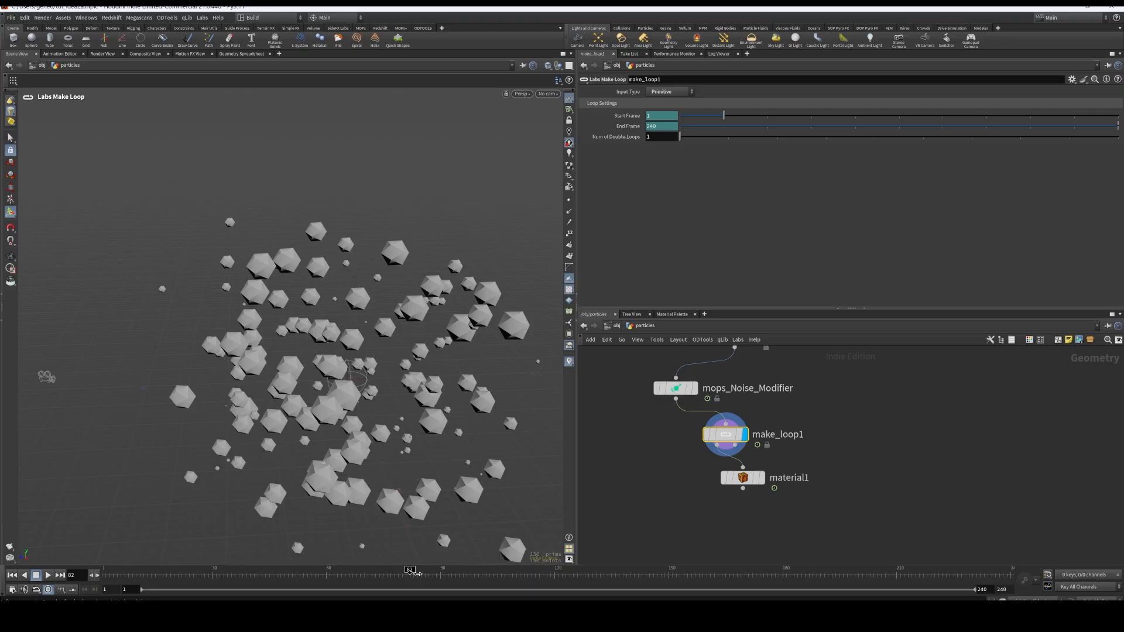
Scrub through the timeline and play the animation to check the loop produced by make_loop1
{"action": "left_click_drag", "start_coordinate": [417, 573], "coordinate": [790, 581]}
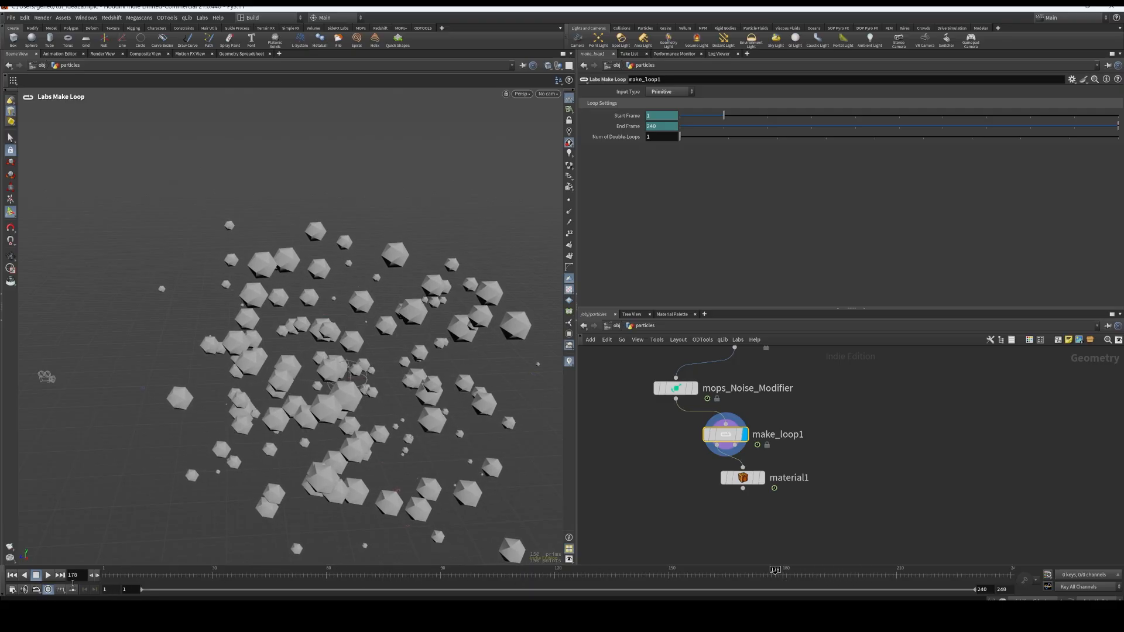
{"action": "left_click", "coordinate": [49, 575]}
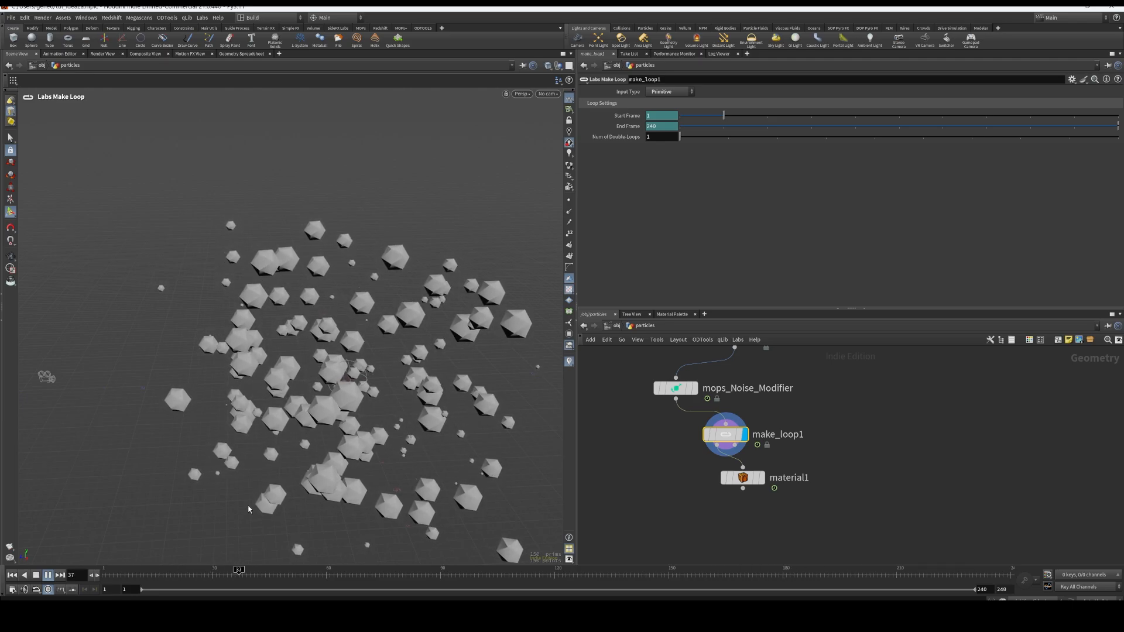
{"action": "left_click", "coordinate": [35, 576]}
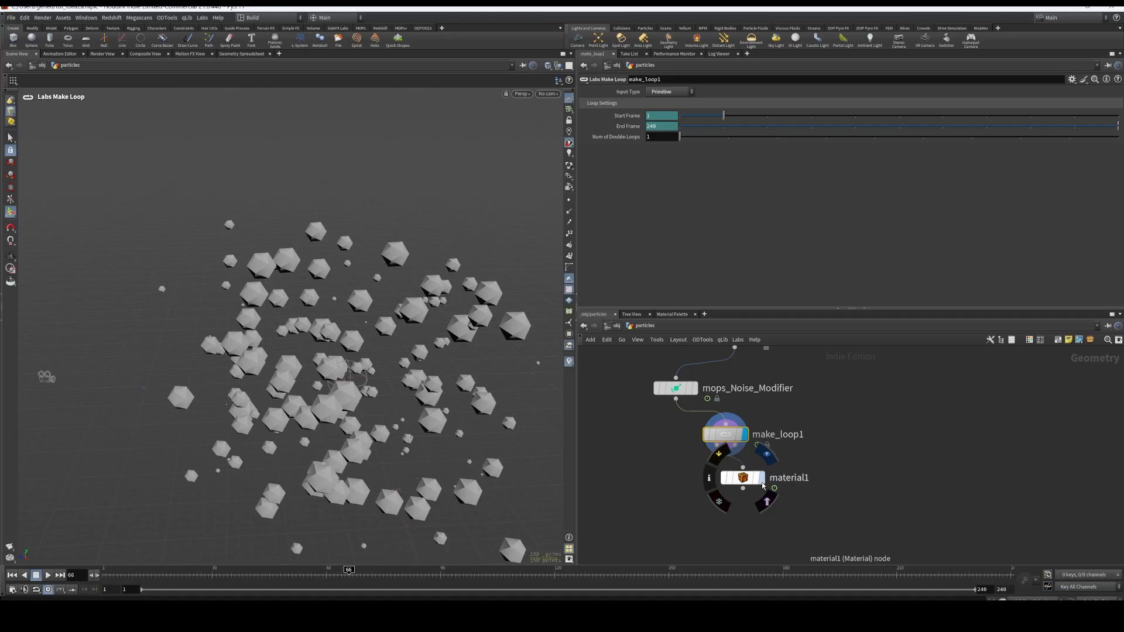
Display material1 with its redshift_particle assignment, and check the particles object at scene level before re-entering it
{"action": "left_click", "coordinate": [740, 480]}
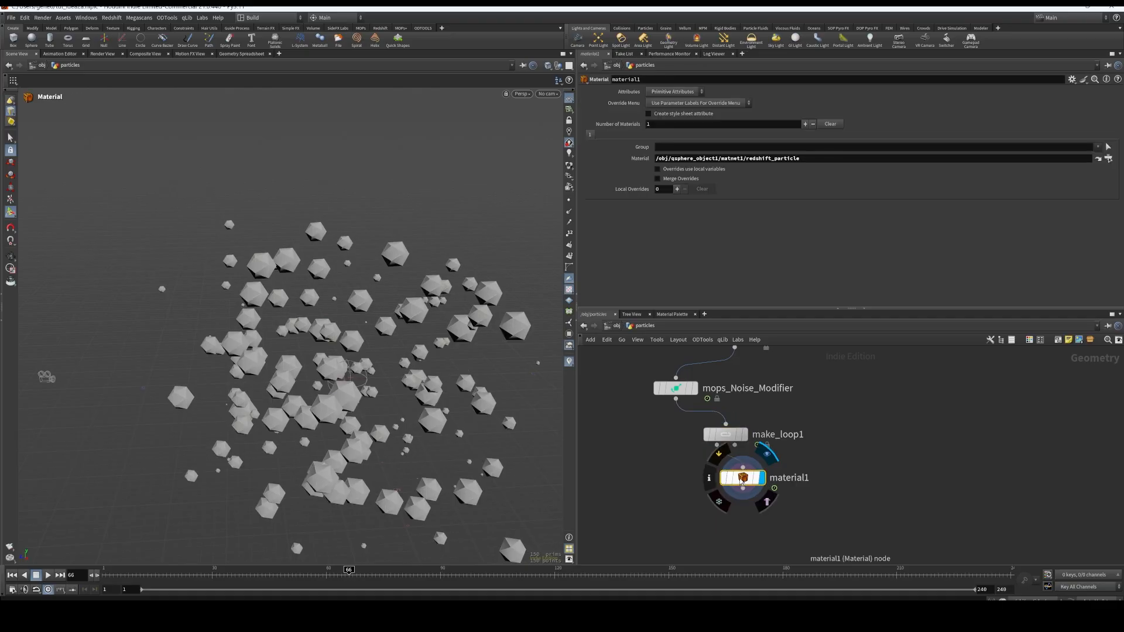
{"action": "left_click", "coordinate": [617, 326]}
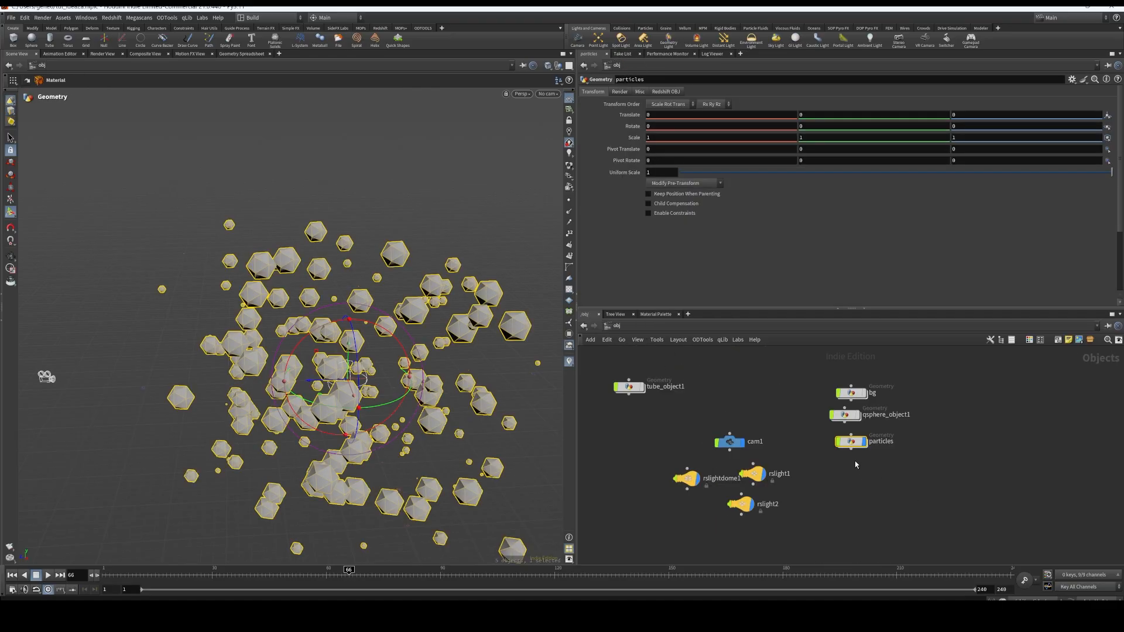
{"action": "double_click", "coordinate": [852, 445]}
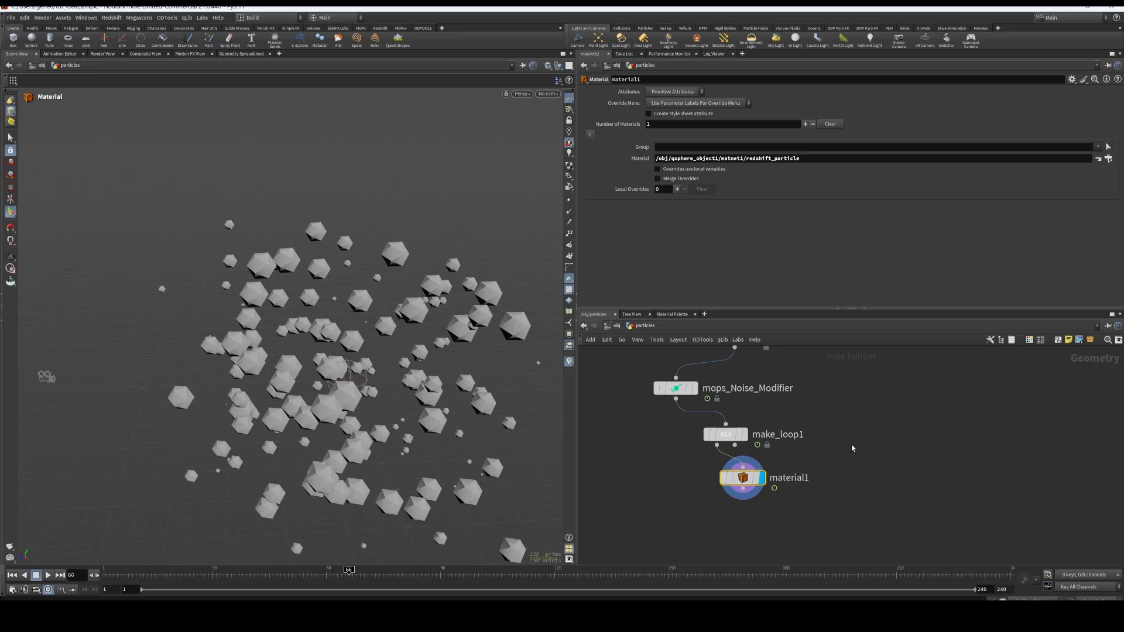
Connect mops_Instancer to mops_Randomize in place of mops_Instancer1, and place the mops_Instancer node below normal1
{"action": "middle_click_drag", "start_coordinate": [834, 397], "coordinate": [860, 517]}
{"action": "middle_click_drag", "start_coordinate": [874, 443], "coordinate": [878, 517]}
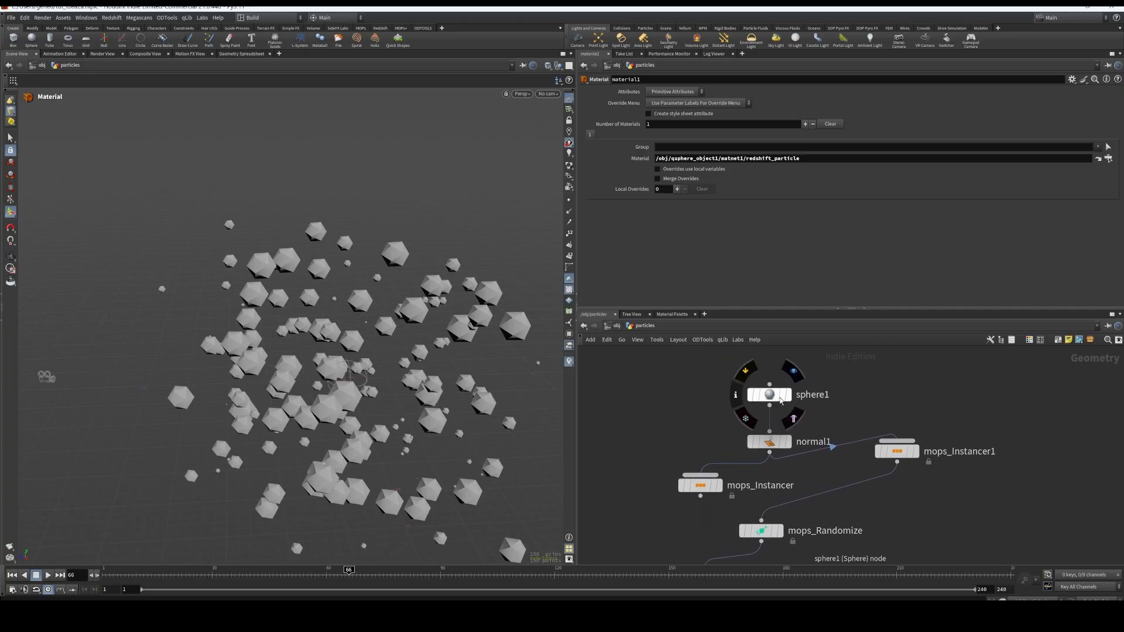
{"action": "left_click_drag", "start_coordinate": [700, 497], "coordinate": [760, 519]}
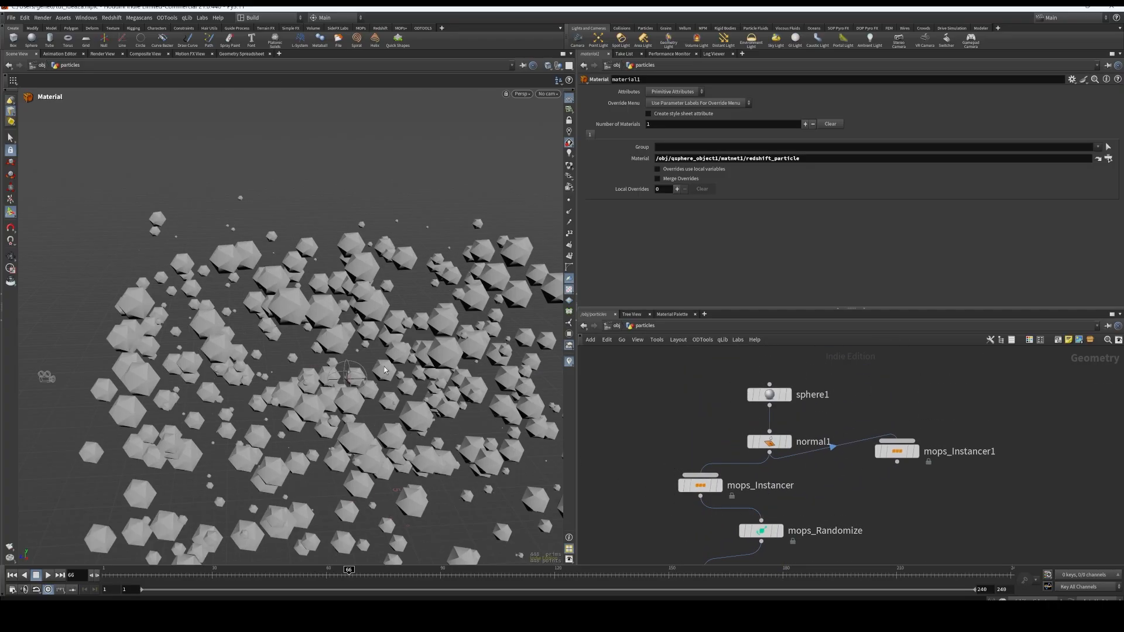
{"action": "mouse_move", "coordinate": [699, 487]}
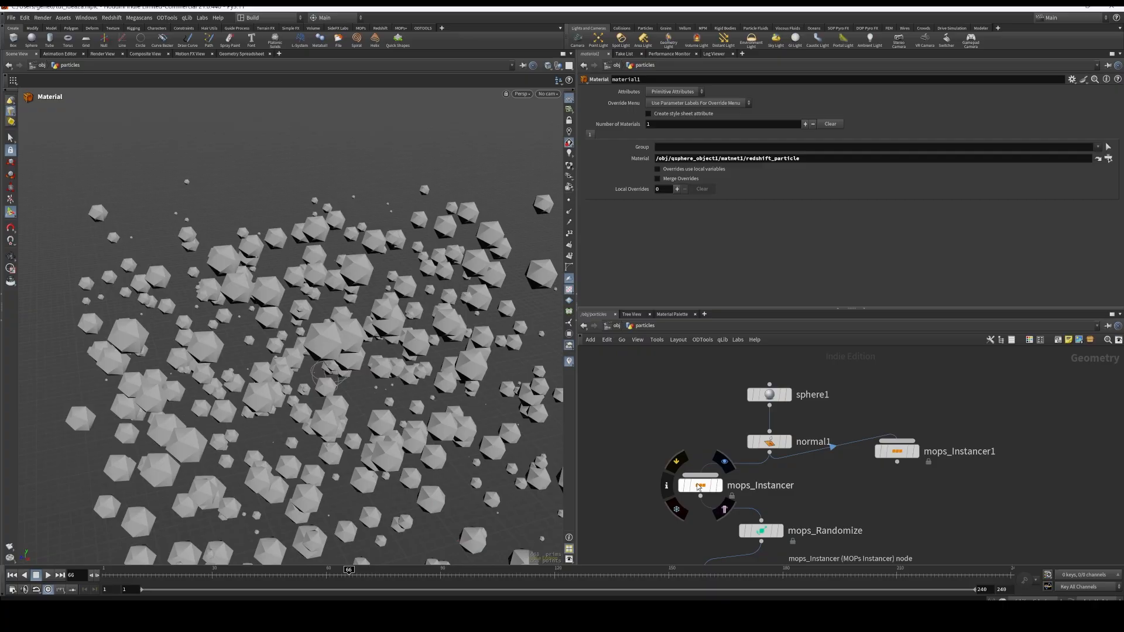
{"action": "left_click_drag", "start_coordinate": [698, 487], "coordinate": [746, 486]}
{"action": "scroll", "coordinate": [381, 429], "scroll_direction": "down", "scroll_amount": 4}
{"action": "left_click_drag", "start_coordinate": [381, 429], "coordinate": [486, 401], "text": "alt"}
Set sphere1's Uniform Scale to 0.02 and inspect the particle distribution from several angles
{"action": "left_click", "coordinate": [769, 394]}
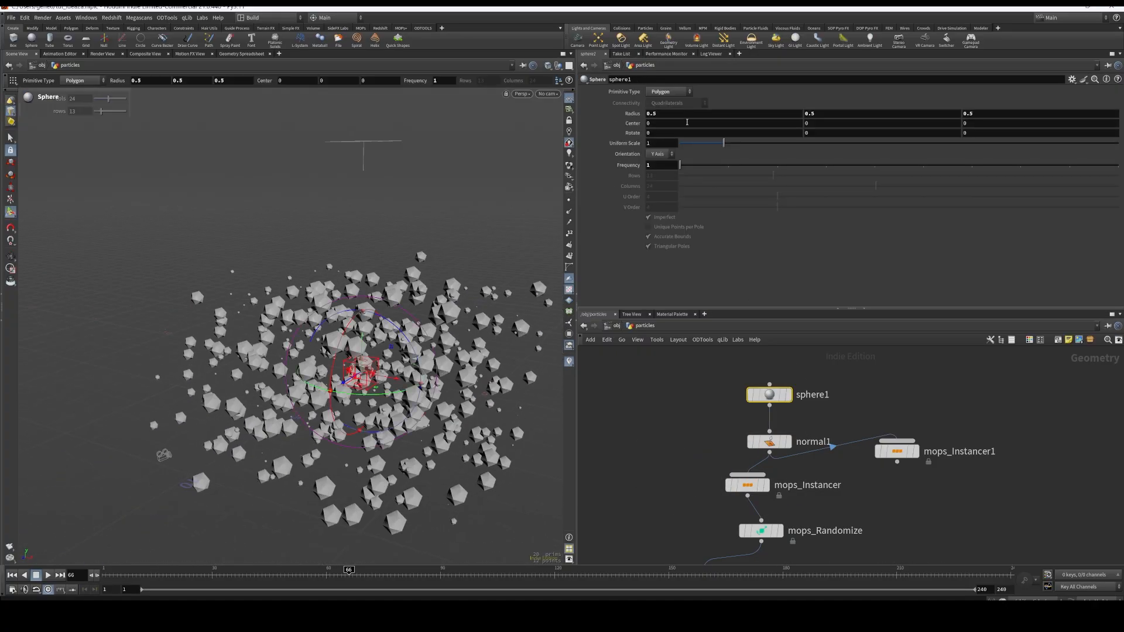
{"action": "left_click", "coordinate": [657, 144]}
{"action": "type", "text": "0.02"}
{"action": "key", "text": "Return"}
{"action": "left_click_drag", "start_coordinate": [424, 353], "coordinate": [526, 335], "text": "alt"}
{"action": "key", "text": "alt"}
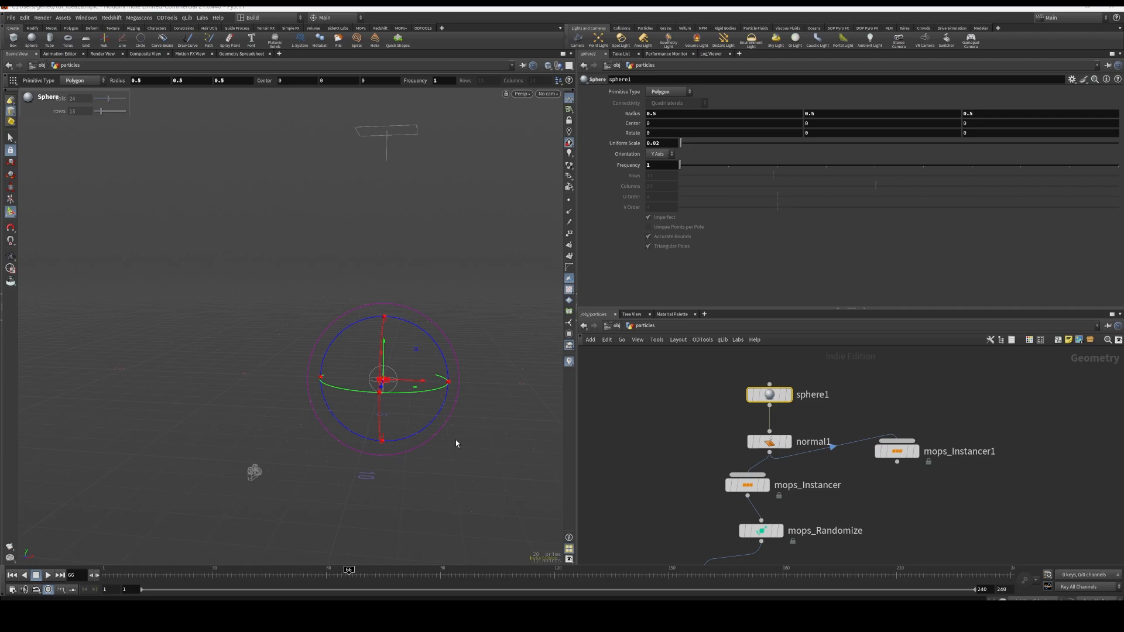
{"action": "key", "text": "alt"}
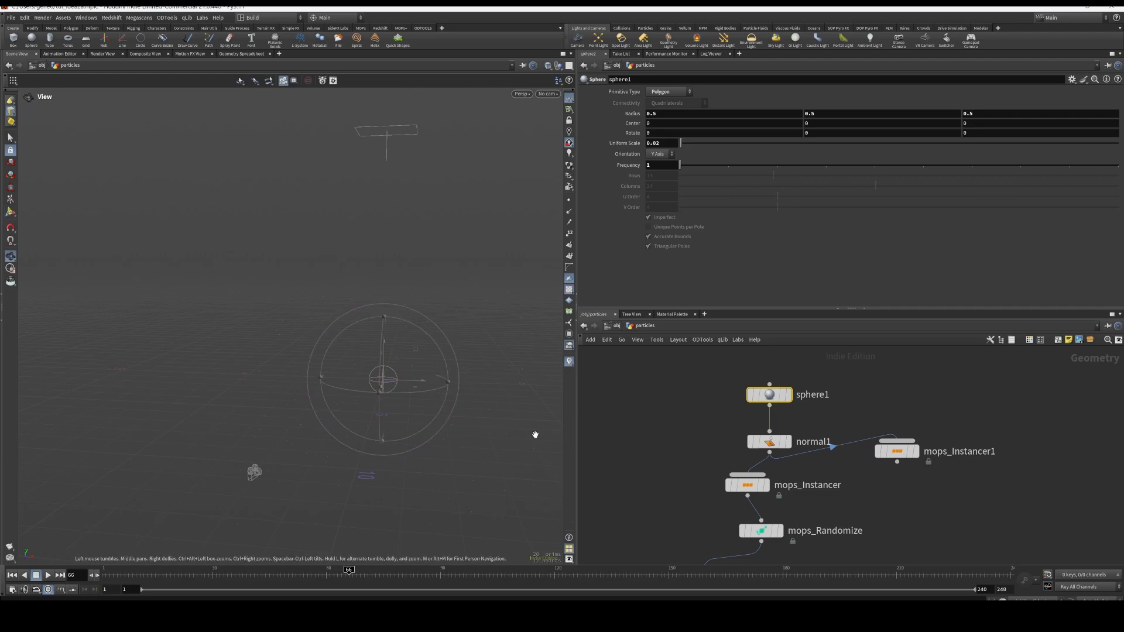
{"action": "left_click_drag", "start_coordinate": [494, 441], "coordinate": [402, 363], "text": "alt"}
{"action": "right_click_drag", "start_coordinate": [408, 413], "coordinate": [434, 454], "text": "alt"}
{"action": "left_click_drag", "start_coordinate": [444, 474], "coordinate": [426, 414], "text": "alt"}
{"action": "key", "text": "Return"}
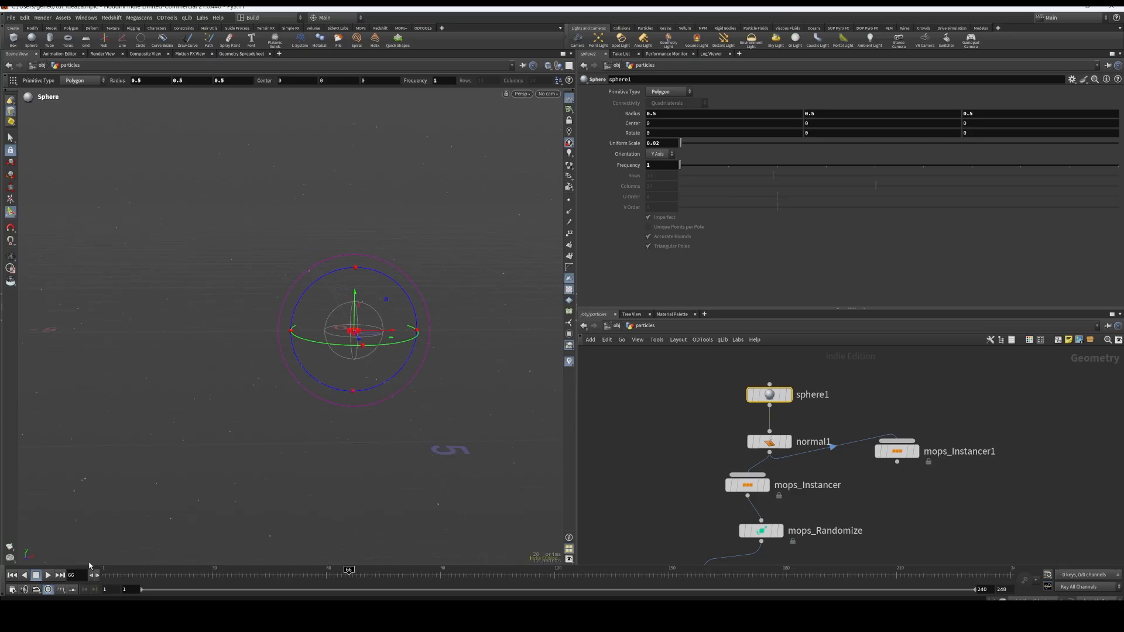
Play back the particle animation with material1 selected
{"action": "left_click", "coordinate": [102, 573]}
{"action": "left_click", "coordinate": [48, 576]}
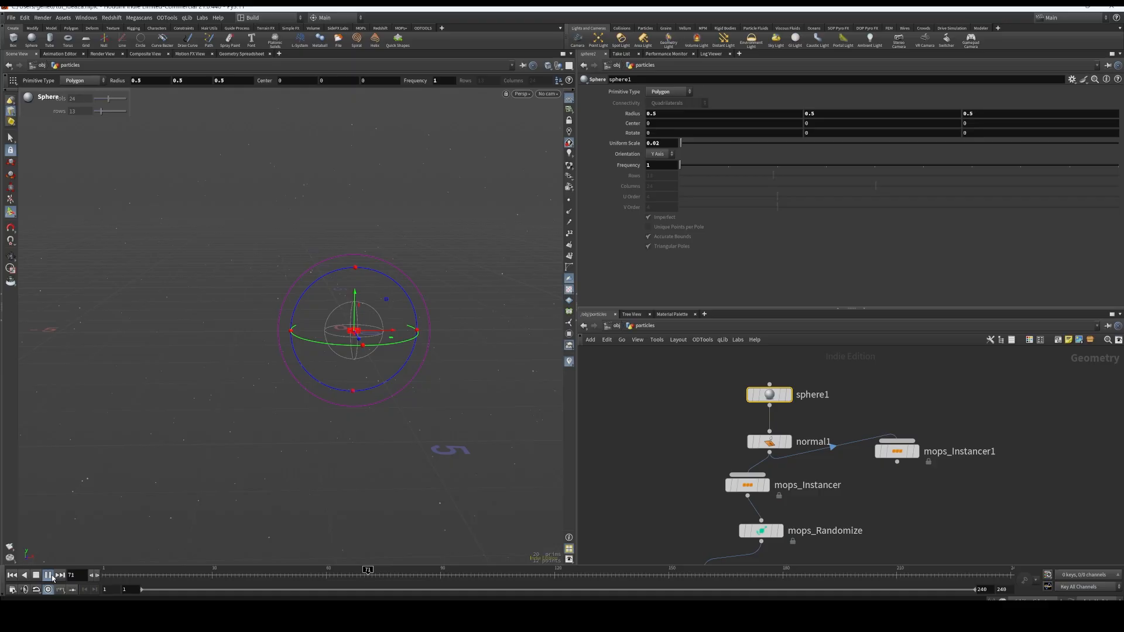
{"action": "scroll", "coordinate": [890, 508], "scroll_direction": "down", "scroll_amount": 4}
{"action": "middle_click_drag", "start_coordinate": [890, 507], "coordinate": [862, 398]}
{"action": "scroll", "coordinate": [860, 444], "scroll_direction": "up", "scroll_amount": 3}
{"action": "left_click", "coordinate": [774, 468]}
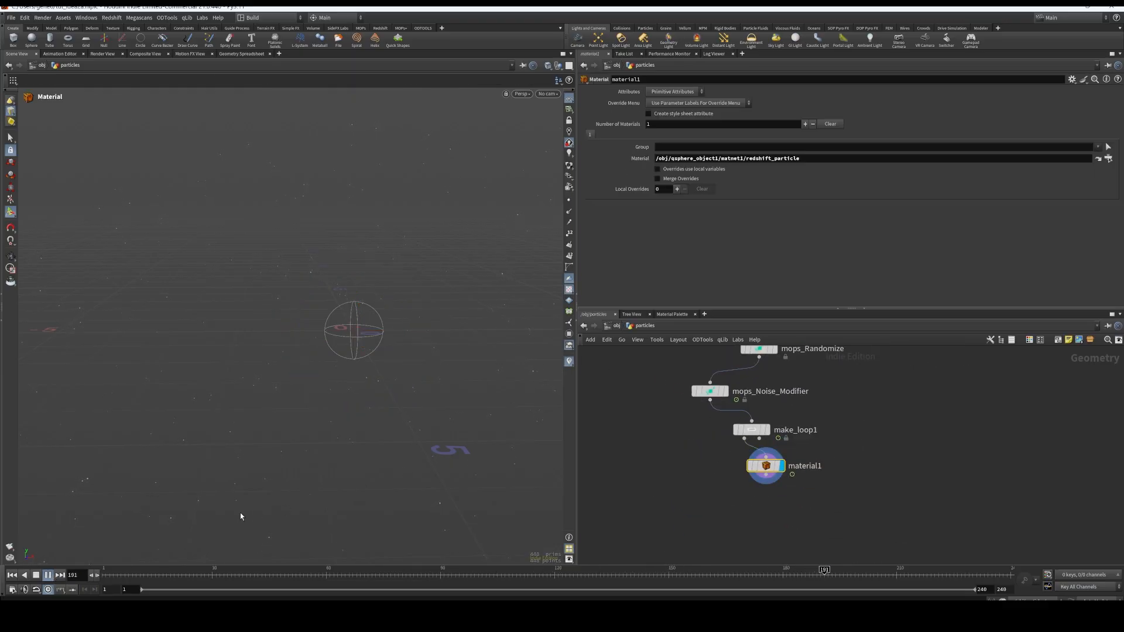
{"action": "left_click", "coordinate": [22, 575]}
Return to the scene level, select bg and display it together with the ring and sphere objects
{"action": "left_click", "coordinate": [616, 325]}
{"action": "scroll", "coordinate": [933, 459], "scroll_direction": "down", "scroll_amount": 3}
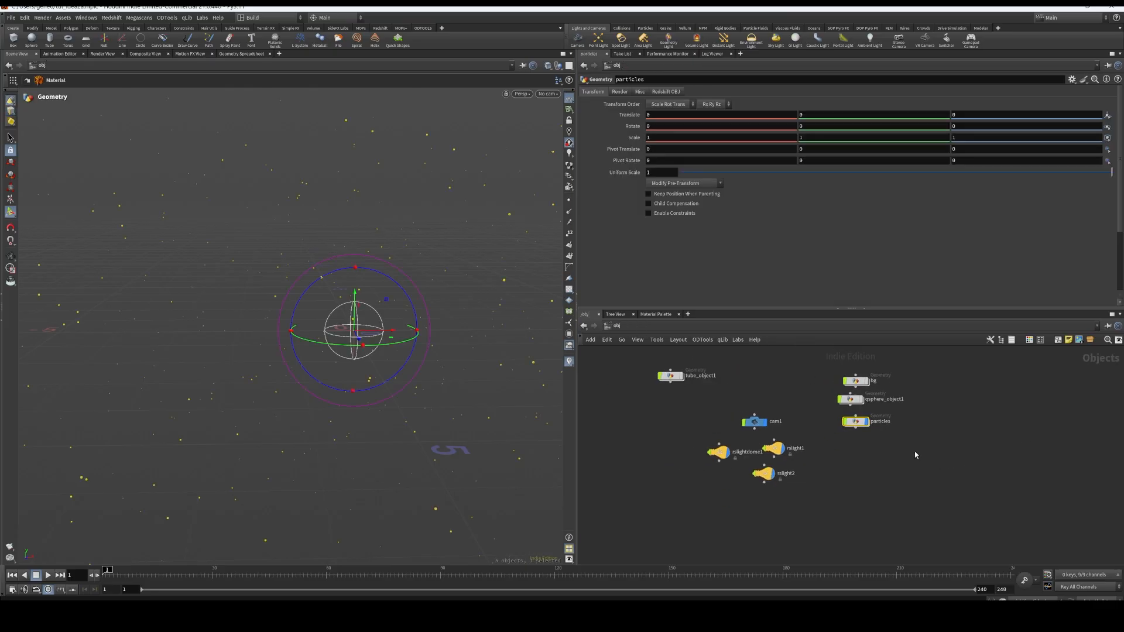
{"action": "left_click", "coordinate": [873, 419]}
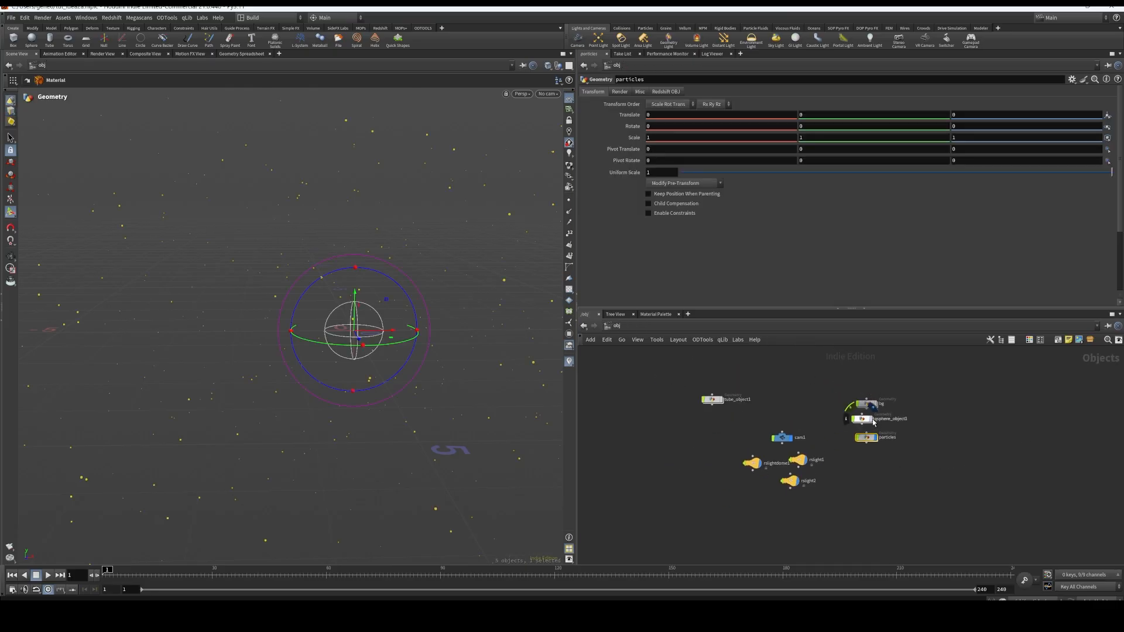
{"action": "left_click", "coordinate": [875, 405]}
{"action": "left_click", "coordinate": [865, 404]}
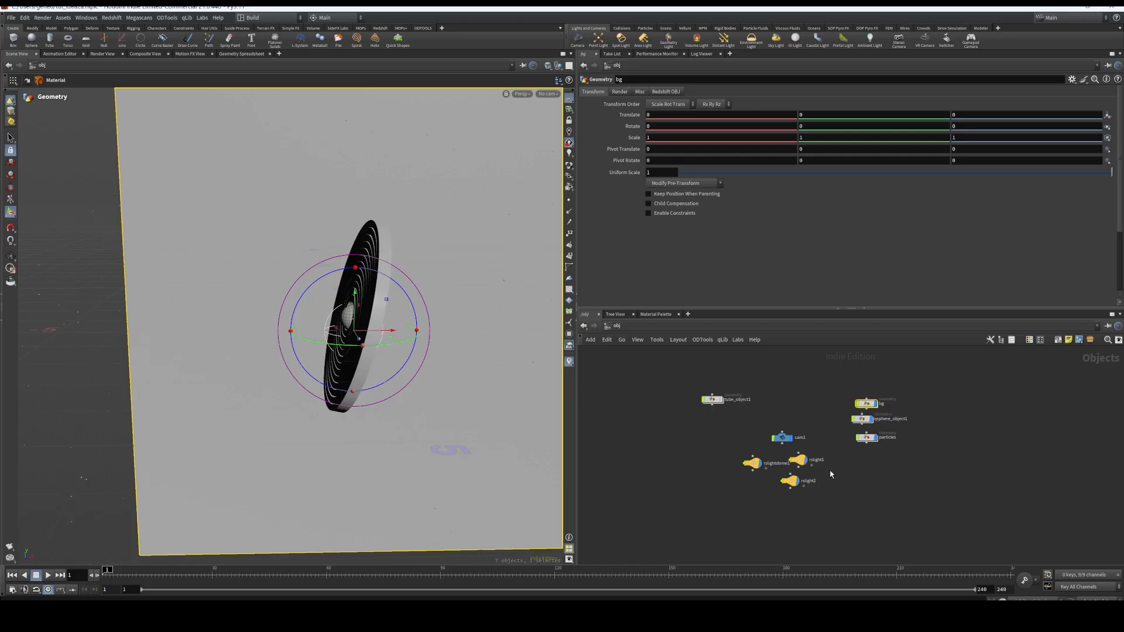
{"action": "scroll", "coordinate": [788, 464], "scroll_direction": "up", "scroll_amount": 3}
Examine rslightdome1's intensity, exposure and HDRI texture, and space its node away from rslight1
{"action": "left_click", "coordinate": [727, 462]}
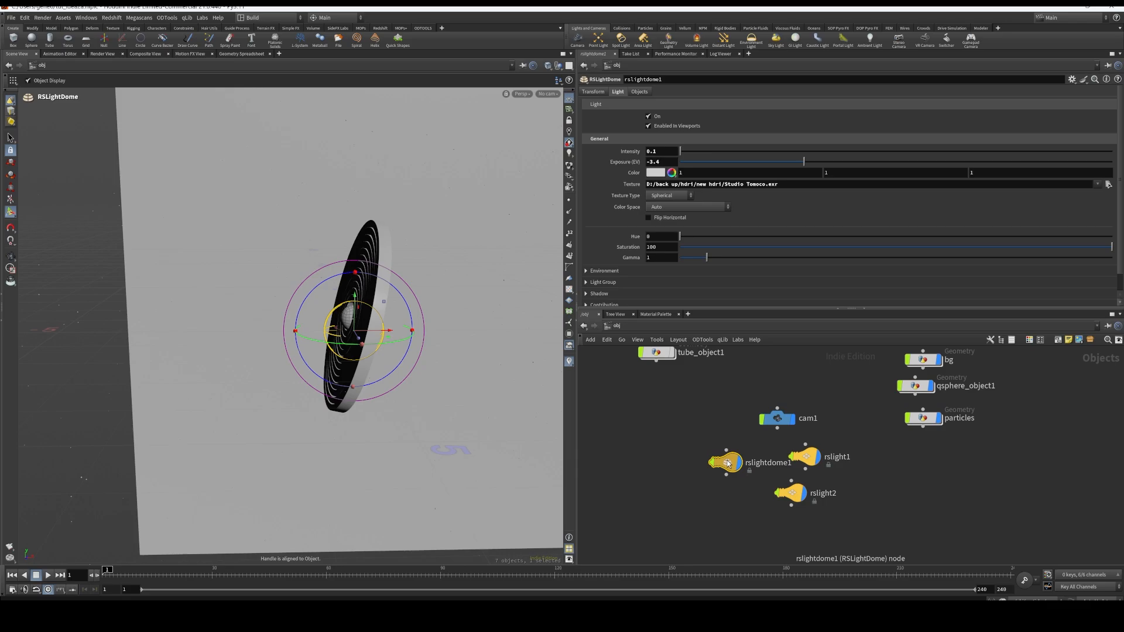
{"action": "left_click_drag", "start_coordinate": [728, 462], "coordinate": [701, 462]}
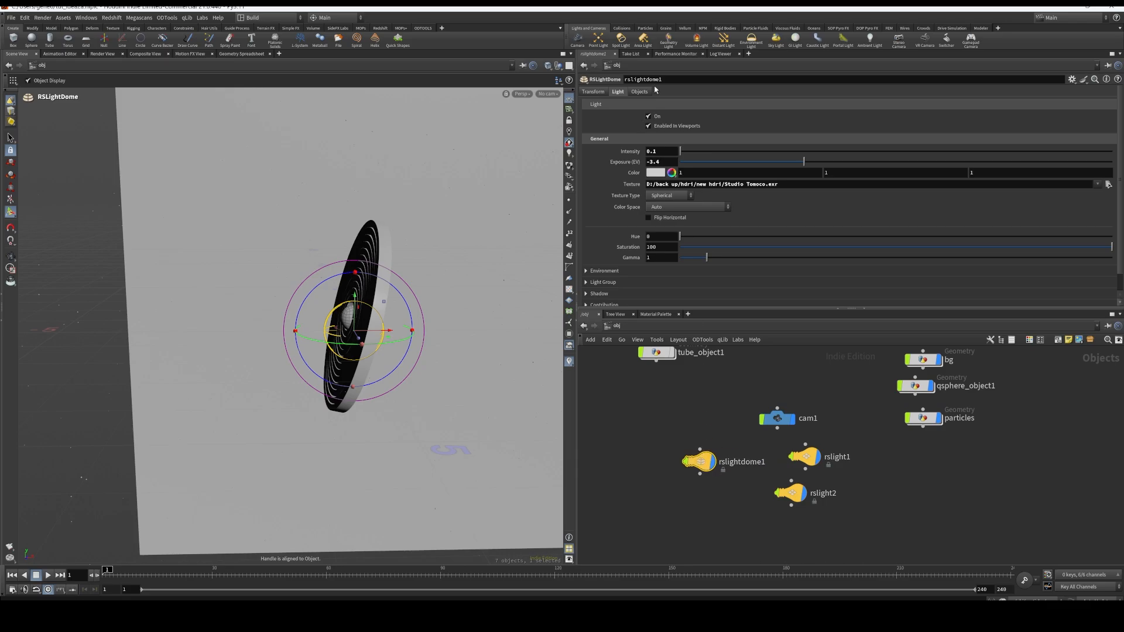
{"action": "left_click_drag", "start_coordinate": [345, 287], "coordinate": [406, 481]}
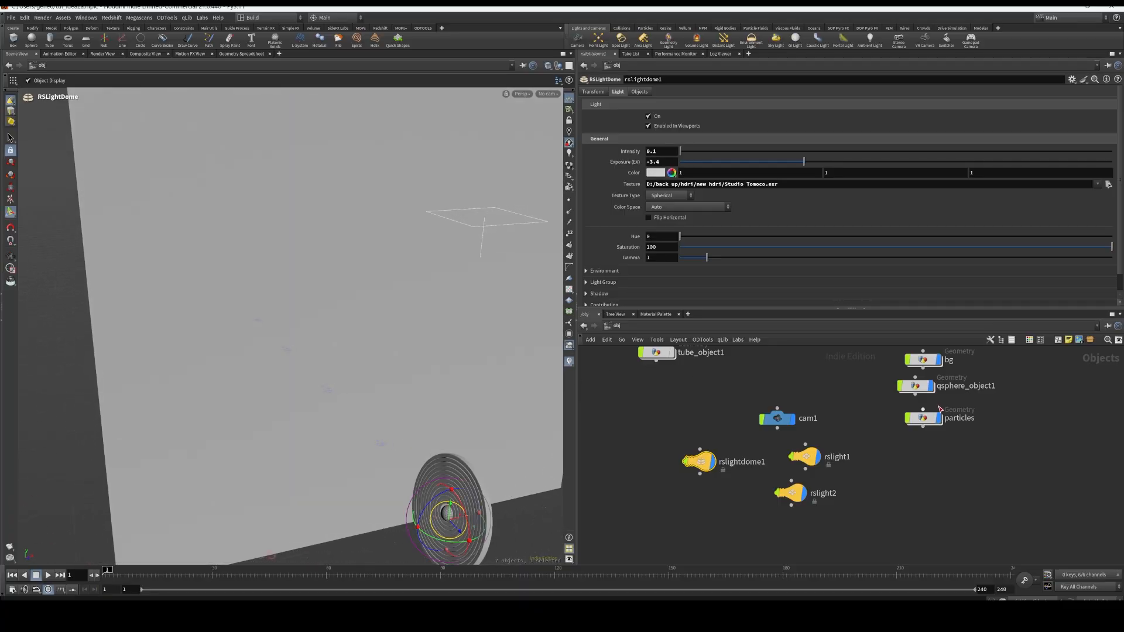
Hide the bg object and look at the area lights around the rings
{"action": "left_click", "coordinate": [940, 360]}
{"action": "left_click_drag", "start_coordinate": [410, 398], "coordinate": [420, 321], "text": "alt"}
{"action": "scroll", "coordinate": [368, 430], "scroll_direction": "down", "scroll_amount": 4, "text": "alt"}
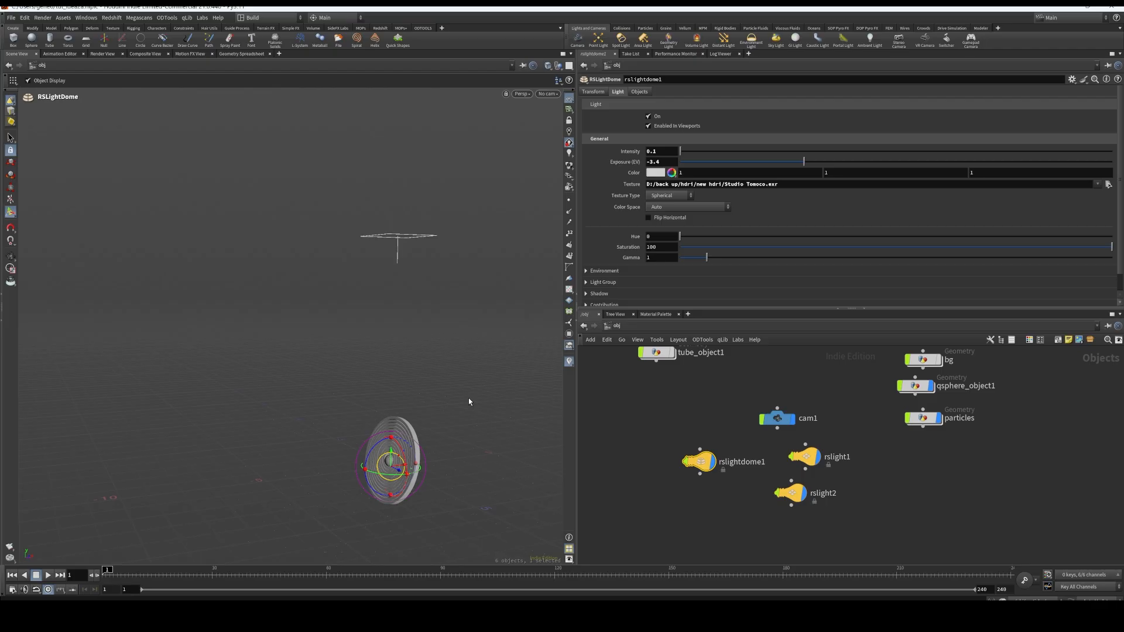
{"action": "left_click_drag", "start_coordinate": [469, 398], "coordinate": [459, 440]}
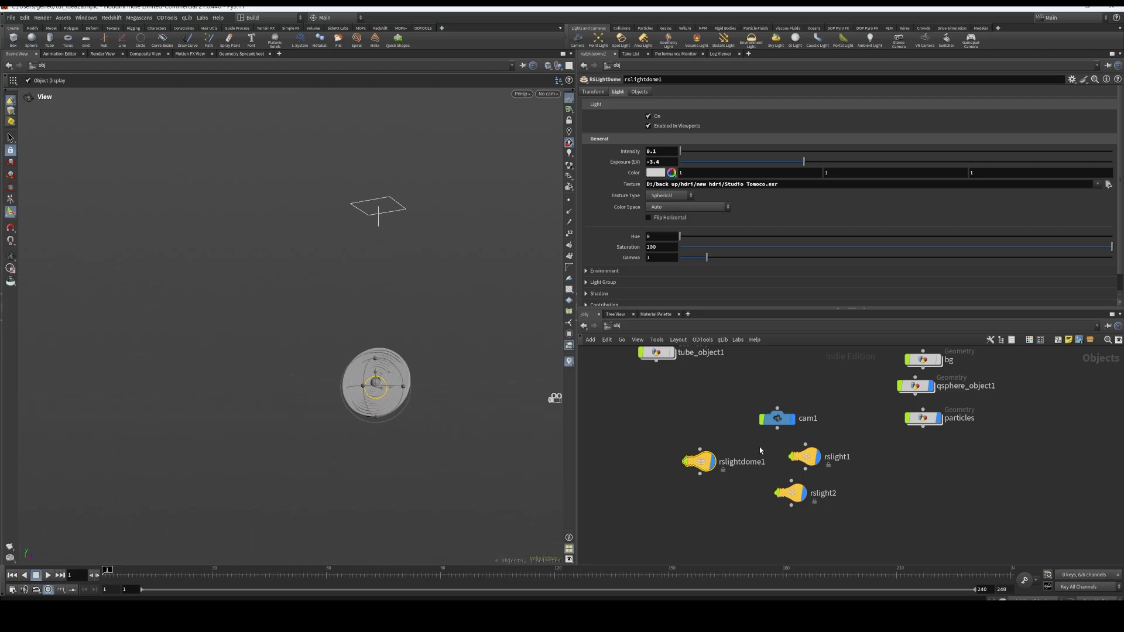
Select rslight2 and examine its placement below the rings and its light settings
{"action": "left_click", "coordinate": [791, 492]}
{"action": "right_click_drag", "start_coordinate": [386, 440], "coordinate": [390, 494]}
{"action": "left_click_drag", "start_coordinate": [390, 495], "coordinate": [271, 464]}
{"action": "middle_click_drag", "start_coordinate": [302, 492], "coordinate": [332, 219]}
{"action": "left_click_drag", "start_coordinate": [344, 328], "coordinate": [490, 428]}
{"action": "key", "text": "r"}
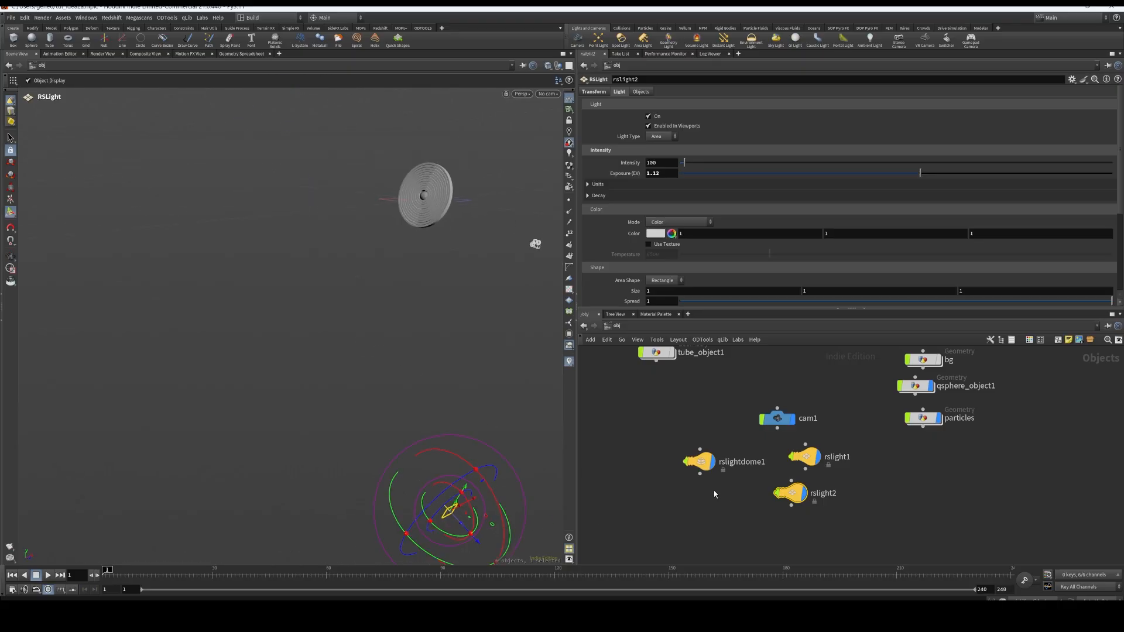
Open product5a in the out network and review its Redshift Volume Scattering settings
{"action": "left_click", "coordinate": [735, 326]}
{"action": "left_click", "coordinate": [761, 378]}
{"action": "left_click", "coordinate": [819, 438]}
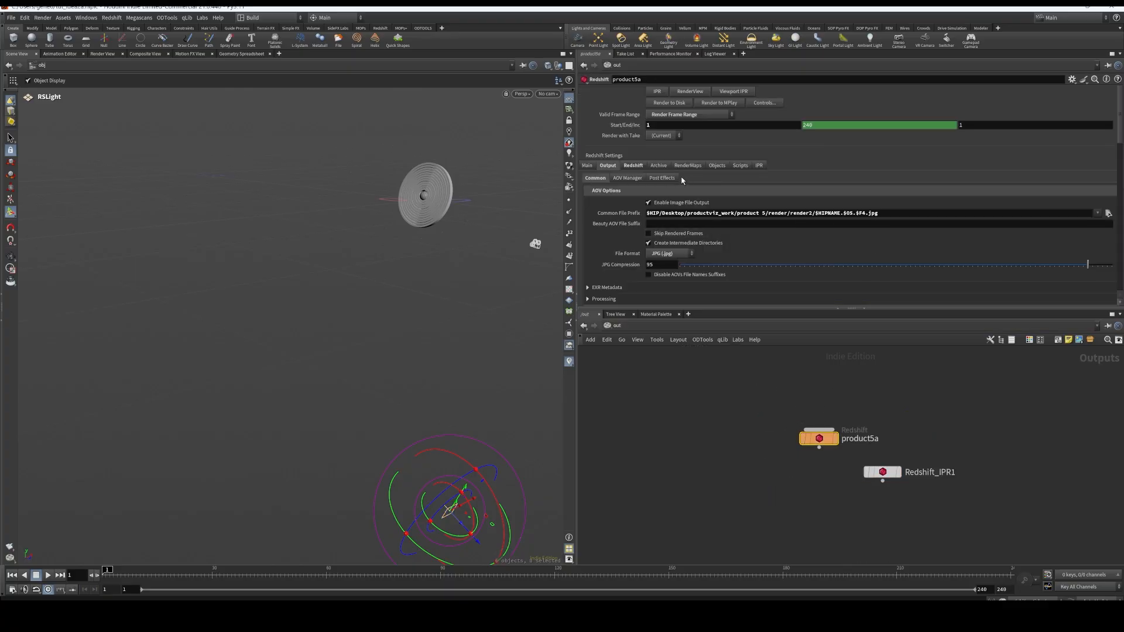
{"action": "left_click", "coordinate": [632, 166]}
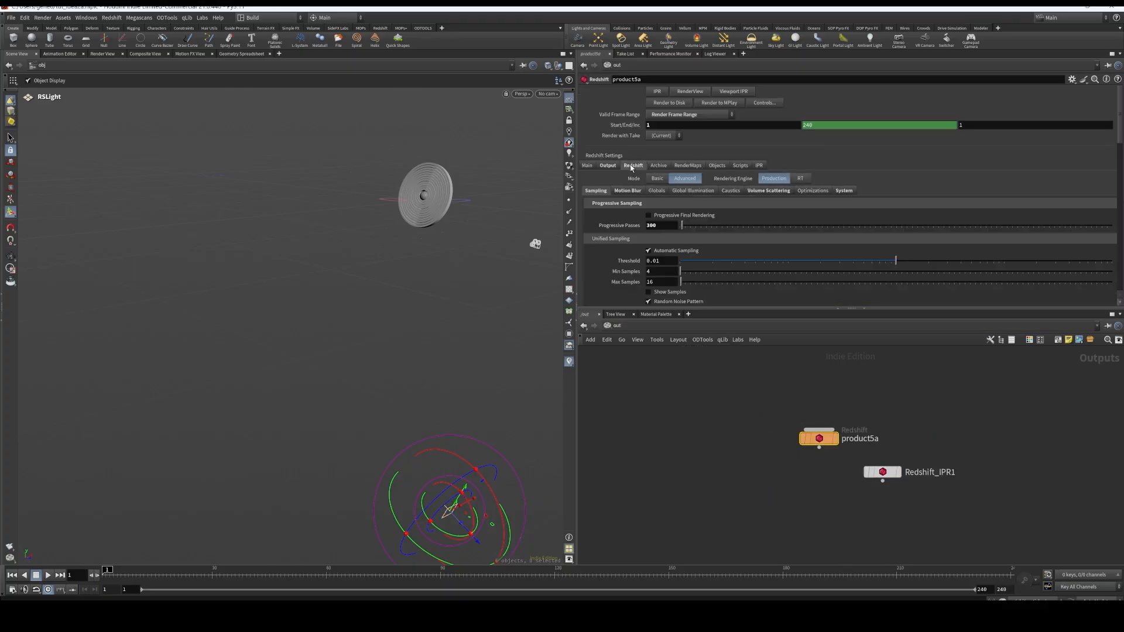
{"action": "left_click", "coordinate": [770, 191]}
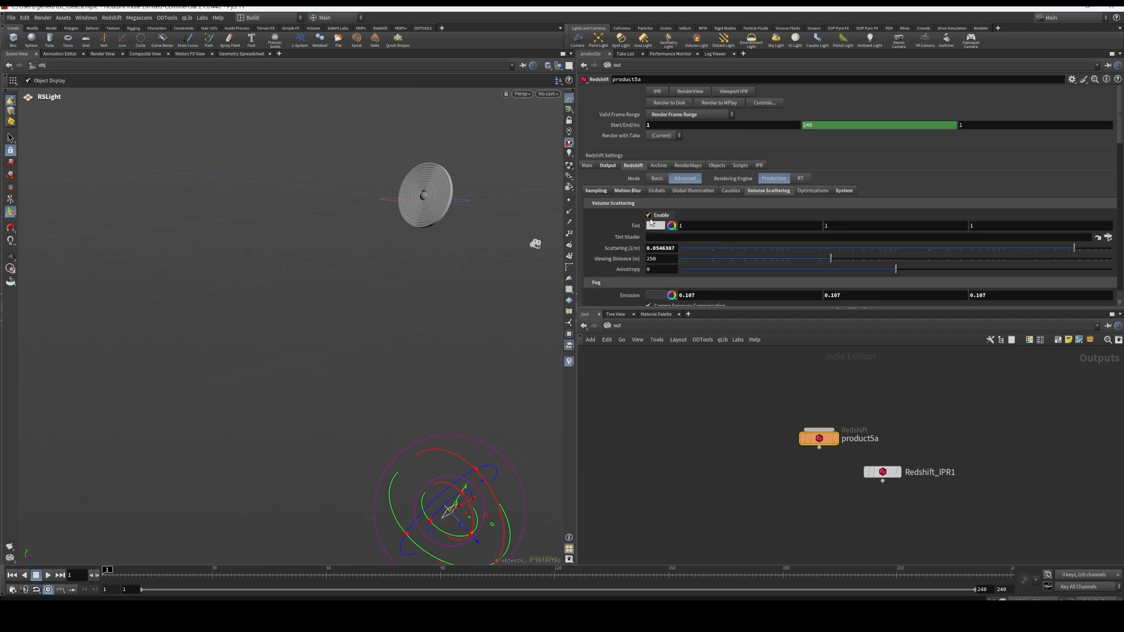
Switch to the video player, play renderr.mp4 to check the rendered loop, then return to Houdini
{"action": "left_click", "coordinate": [732, 615]}
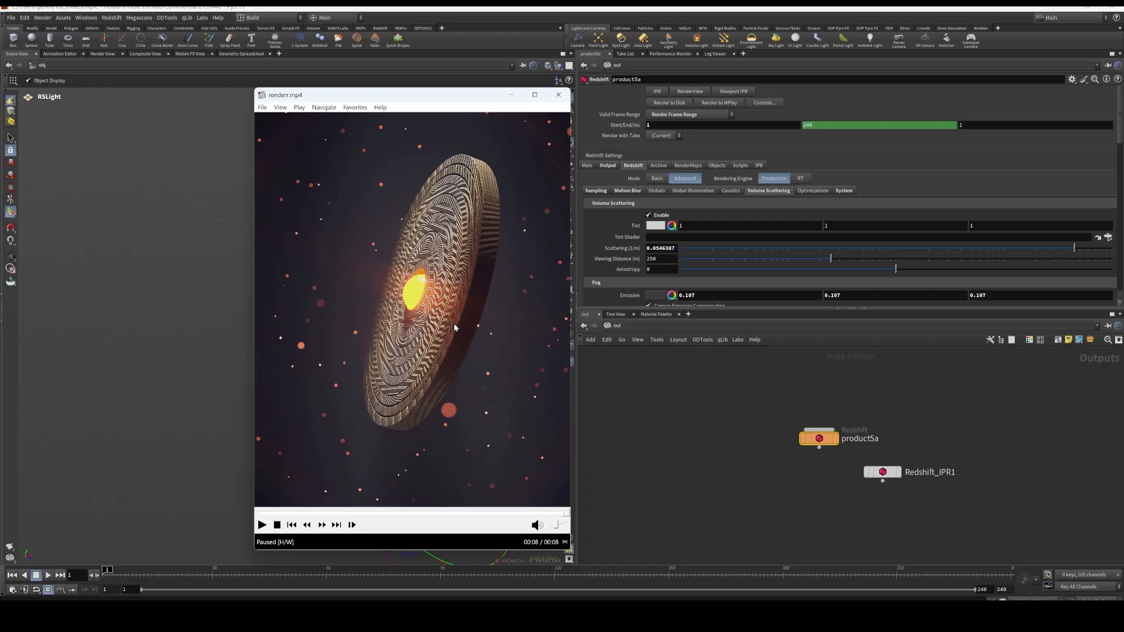
{"action": "scroll", "coordinate": [506, 358], "scroll_direction": "down", "scroll_amount": 2}
{"action": "scroll", "coordinate": [469, 348], "scroll_direction": "up", "scroll_amount": 1}
{"action": "scroll", "coordinate": [439, 340], "scroll_direction": "down", "scroll_amount": 3}
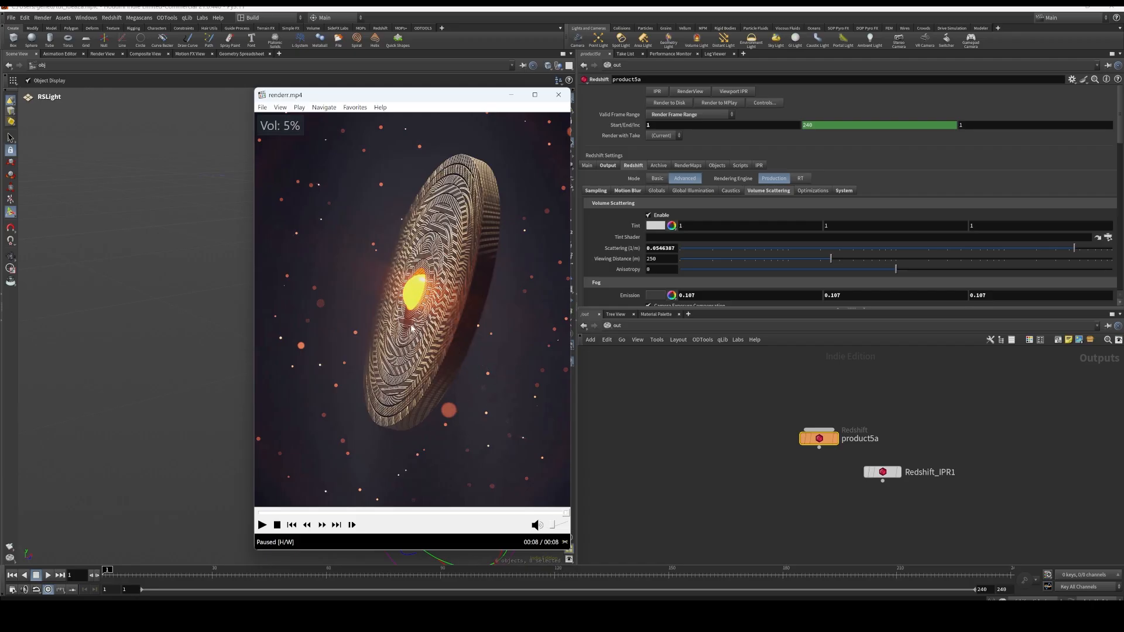
{"action": "scroll", "coordinate": [411, 333], "scroll_direction": "up", "scroll_amount": 3}
{"action": "scroll", "coordinate": [413, 334], "scroll_direction": "down", "scroll_amount": 3}
{"action": "scroll", "coordinate": [434, 352], "scroll_direction": "up", "scroll_amount": 1}
{"action": "scroll", "coordinate": [451, 369], "scroll_direction": "down", "scroll_amount": 1}
{"action": "scroll", "coordinate": [449, 441], "scroll_direction": "up", "scroll_amount": 2}
{"action": "scroll", "coordinate": [448, 440], "scroll_direction": "down", "scroll_amount": 2}
{"action": "scroll", "coordinate": [449, 441], "scroll_direction": "up", "scroll_amount": 4}
{"action": "left_click", "coordinate": [262, 524]}
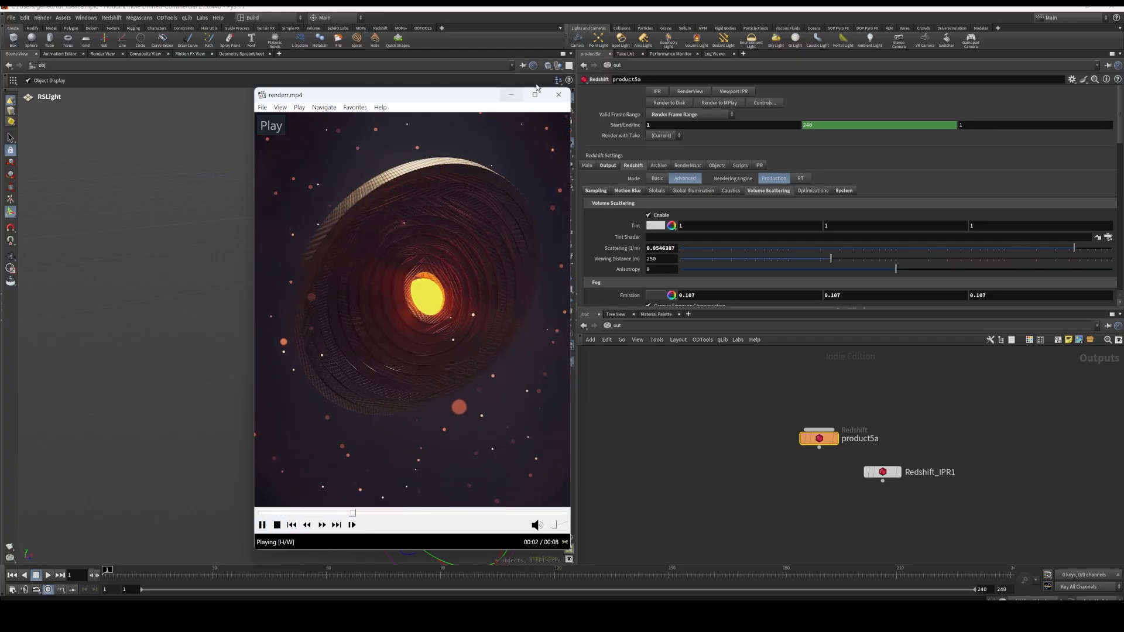
{"action": "left_click", "coordinate": [436, 366]}
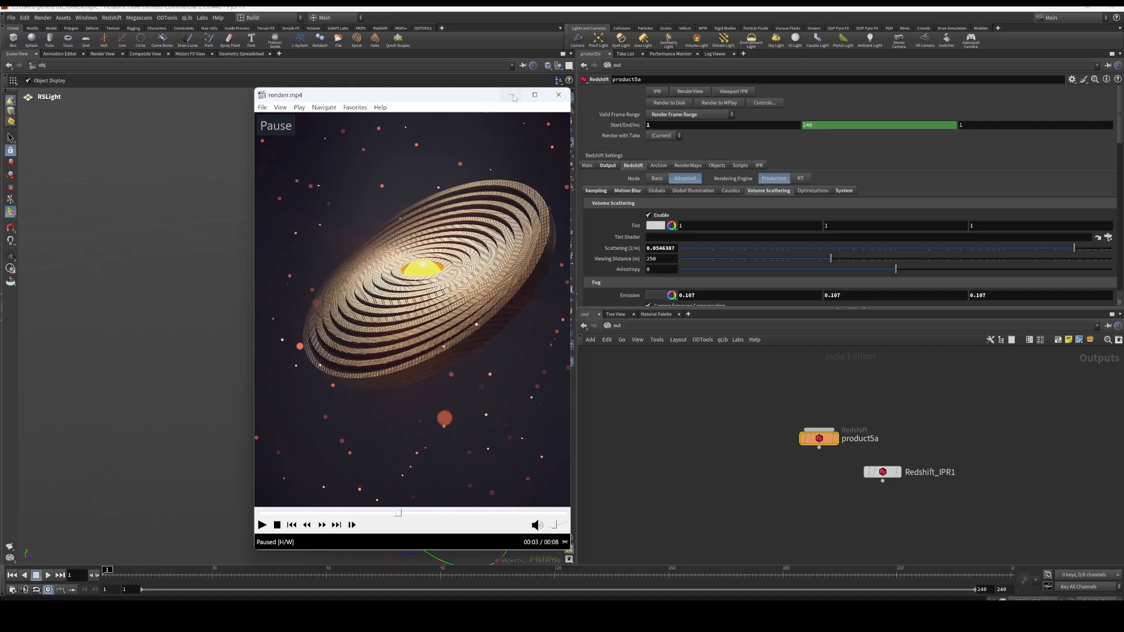
{"action": "left_click", "coordinate": [727, 516]}
Review the Fog and Sampling settings of the product5a render node
{"action": "scroll", "coordinate": [754, 261], "scroll_direction": "down", "scroll_amount": 2}
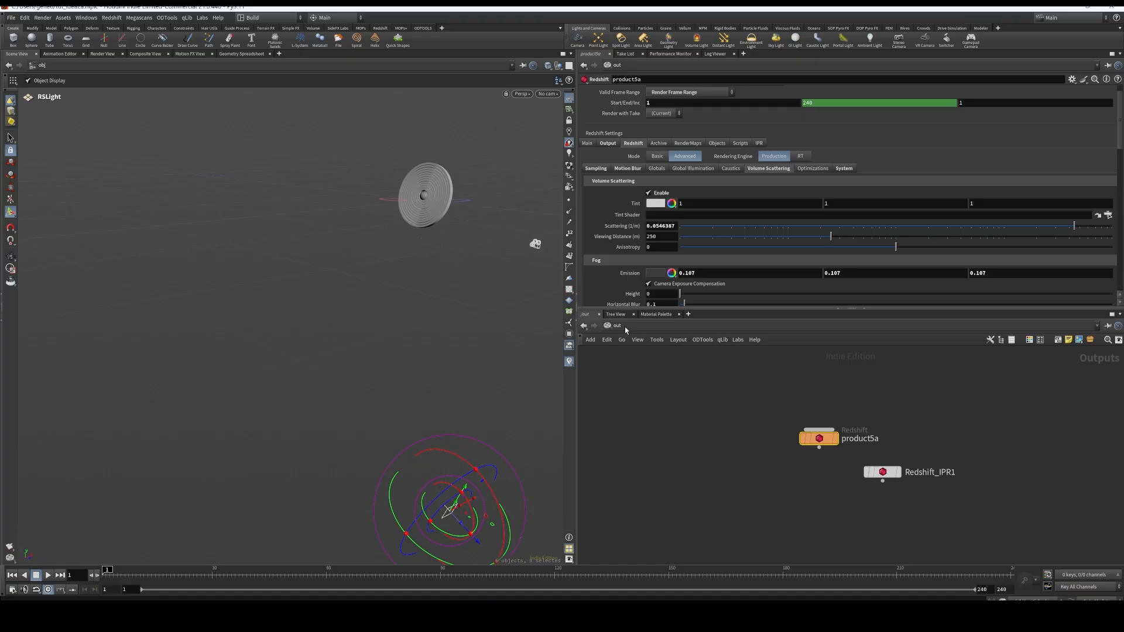
{"action": "left_click", "coordinate": [596, 169]}
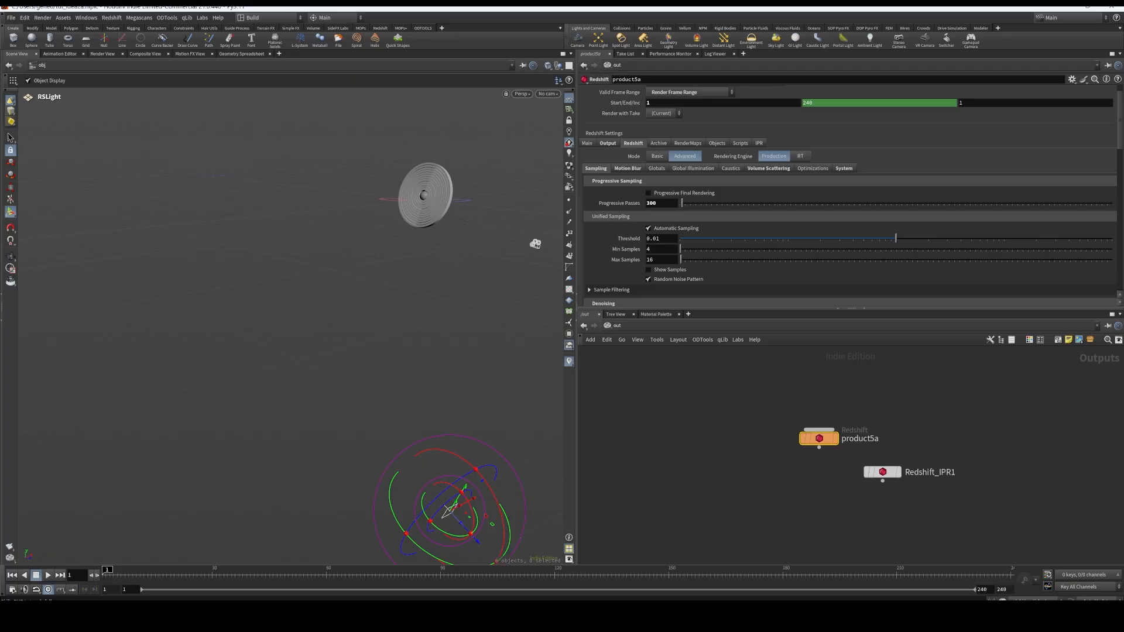
{"action": "mouse_move", "coordinate": [495, 621]}
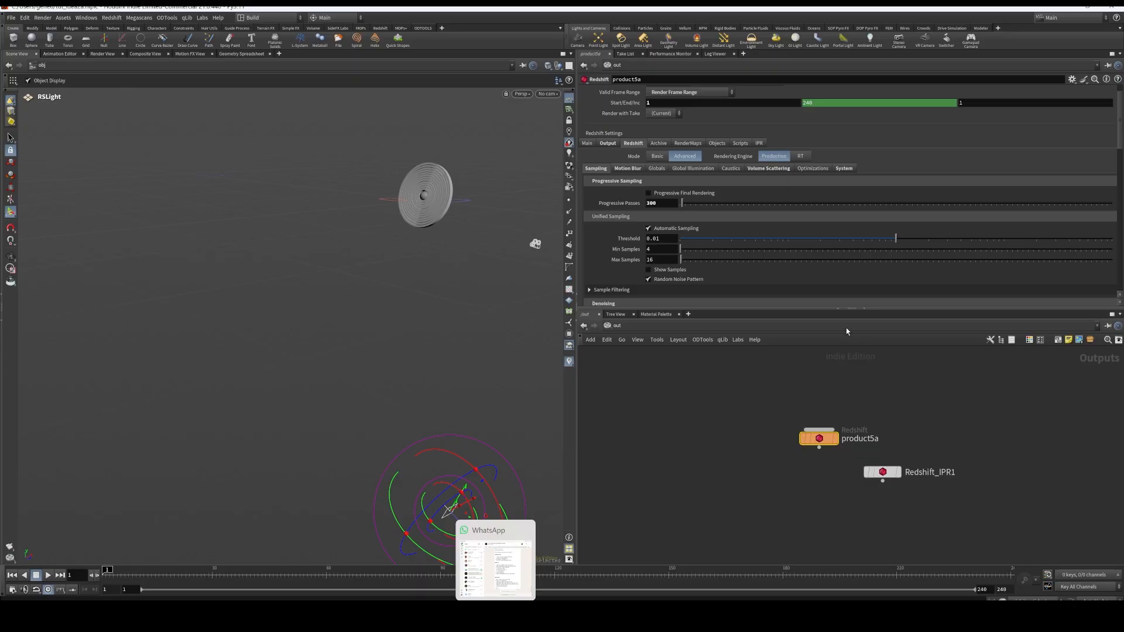
Return to the obj network and start a Redshift RenderView preview in the render_workspace desktop
{"action": "left_click", "coordinate": [635, 325]}
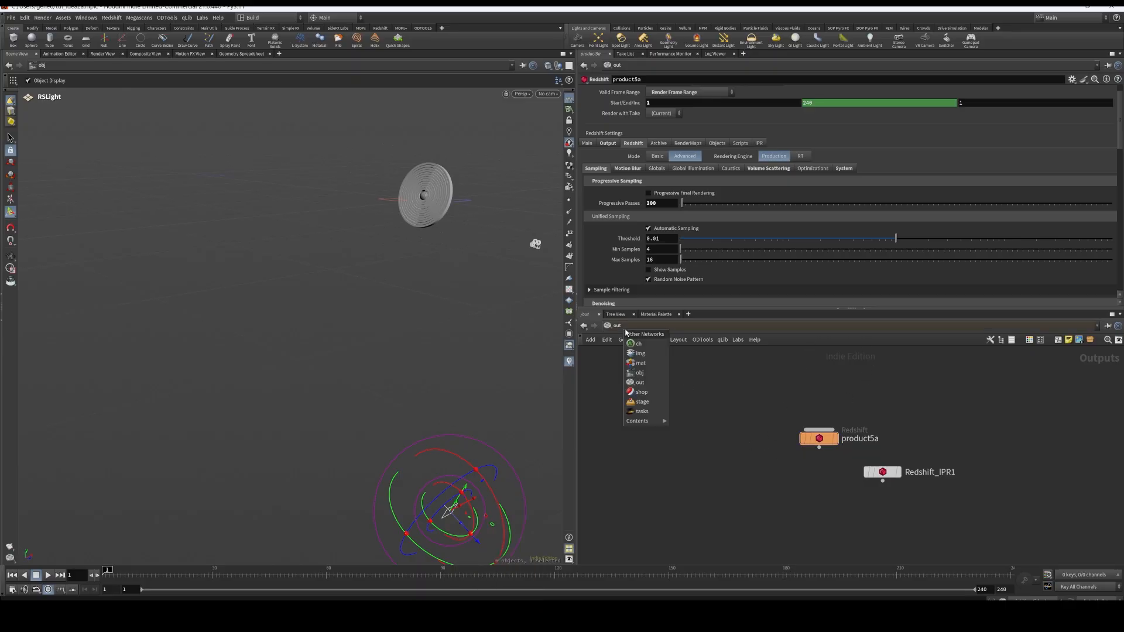
{"action": "left_click", "coordinate": [641, 375]}
{"action": "middle_click_drag", "start_coordinate": [896, 456], "coordinate": [845, 432]}
{"action": "left_click", "coordinate": [264, 18]}
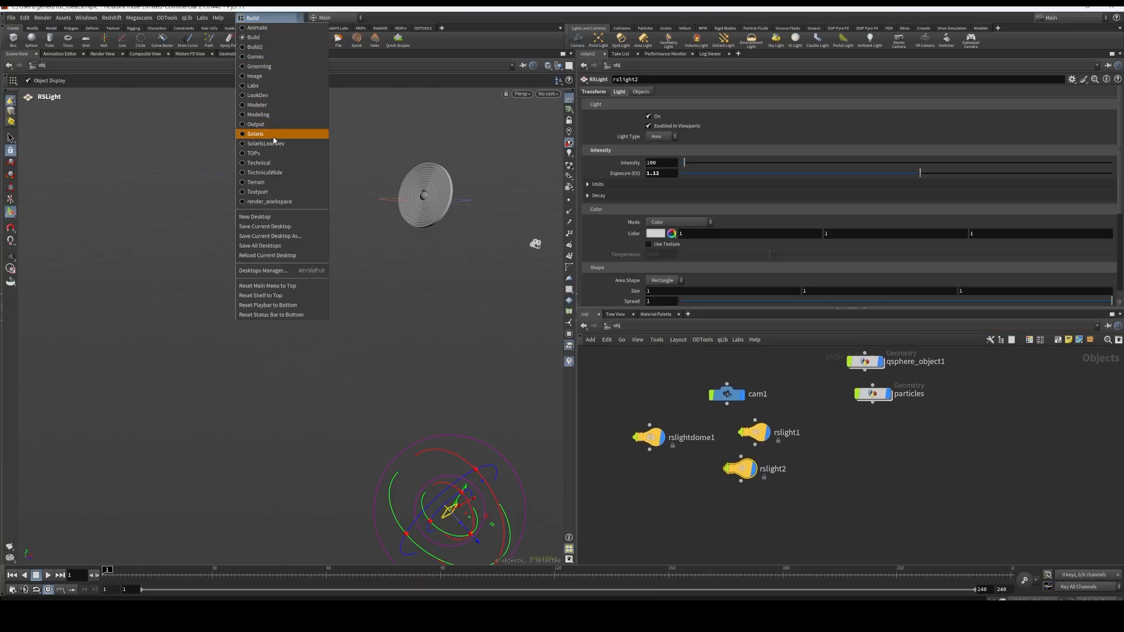
{"action": "left_click", "coordinate": [272, 201]}
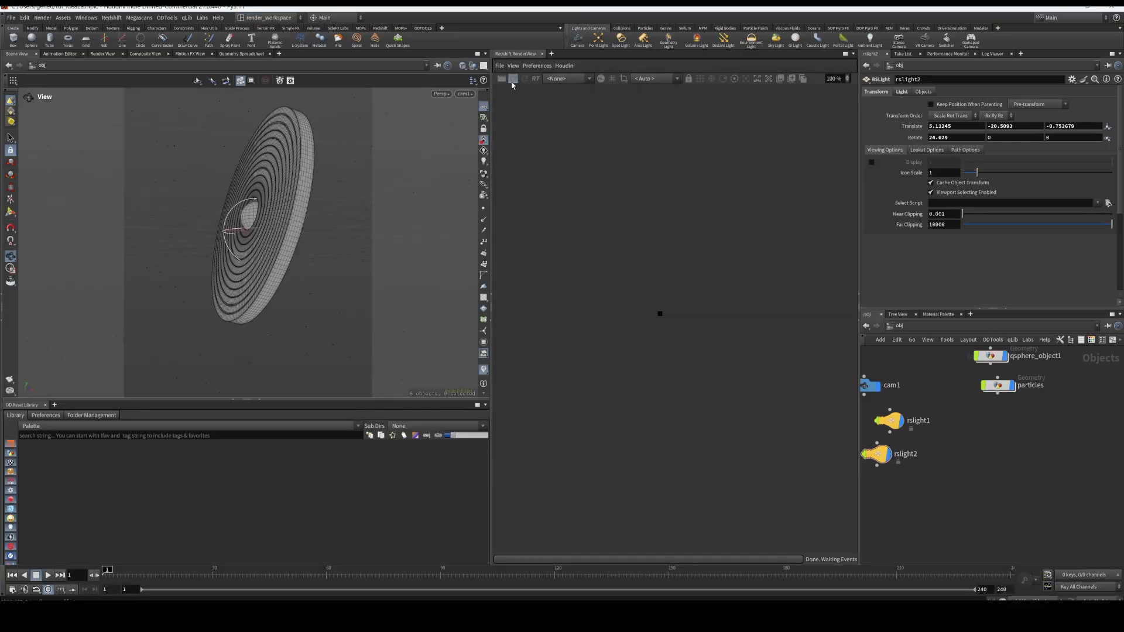
{"action": "left_click", "coordinate": [513, 80]}
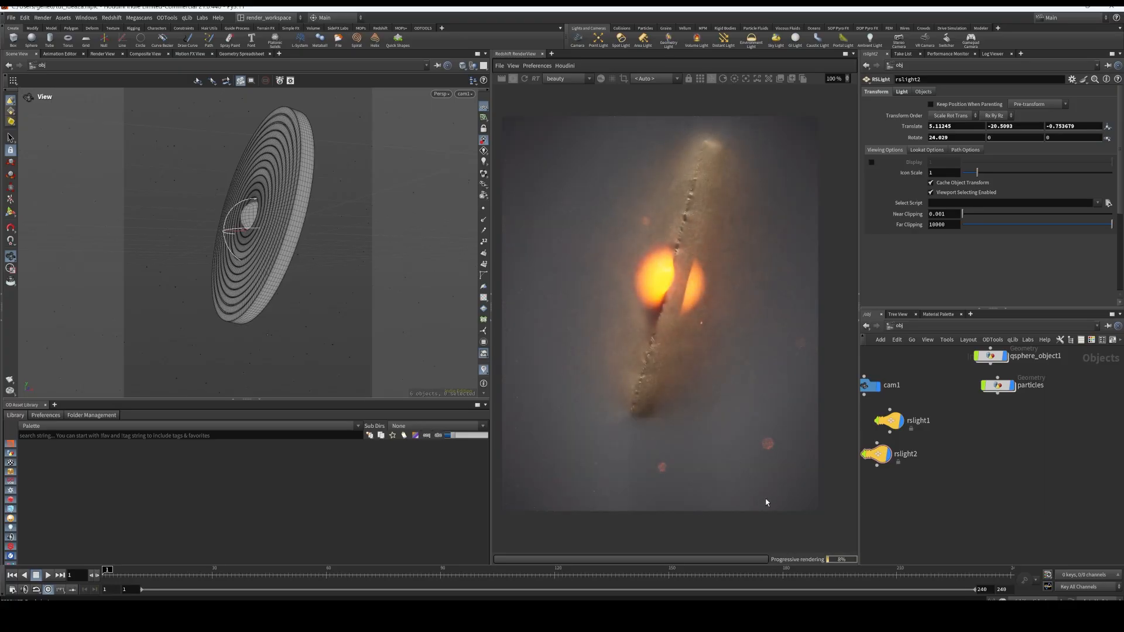
Select cam1 and turn off Bokeh in its Redshift Camera optical settings
{"action": "middle_click_drag", "start_coordinate": [938, 449], "coordinate": [1005, 486]}
{"action": "left_click", "coordinate": [930, 428]}
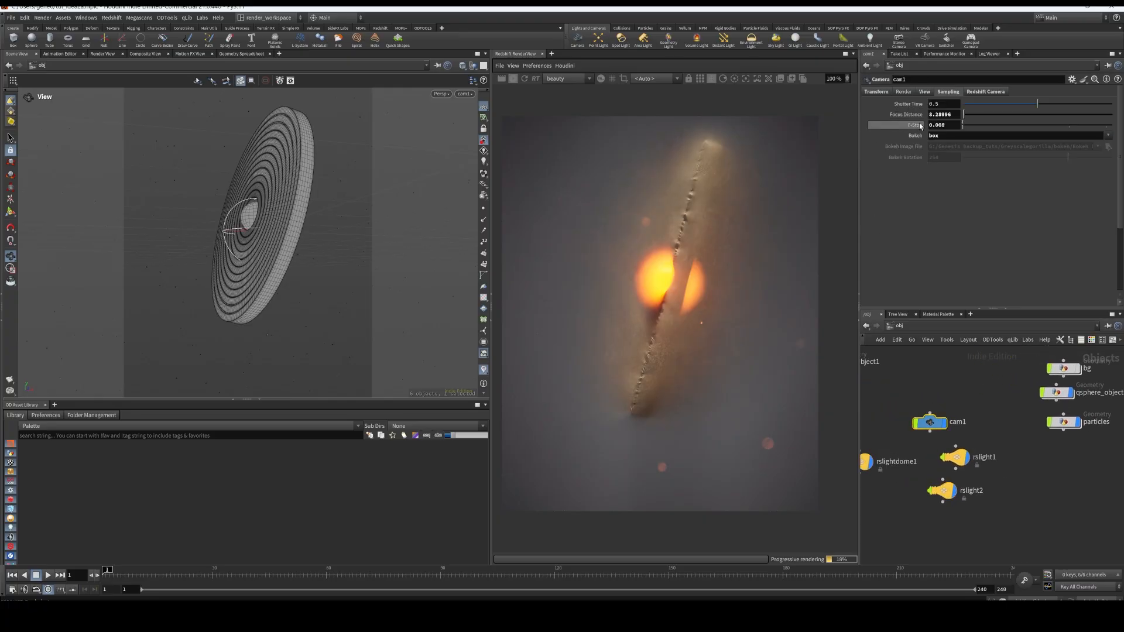
{"action": "left_click", "coordinate": [904, 92]}
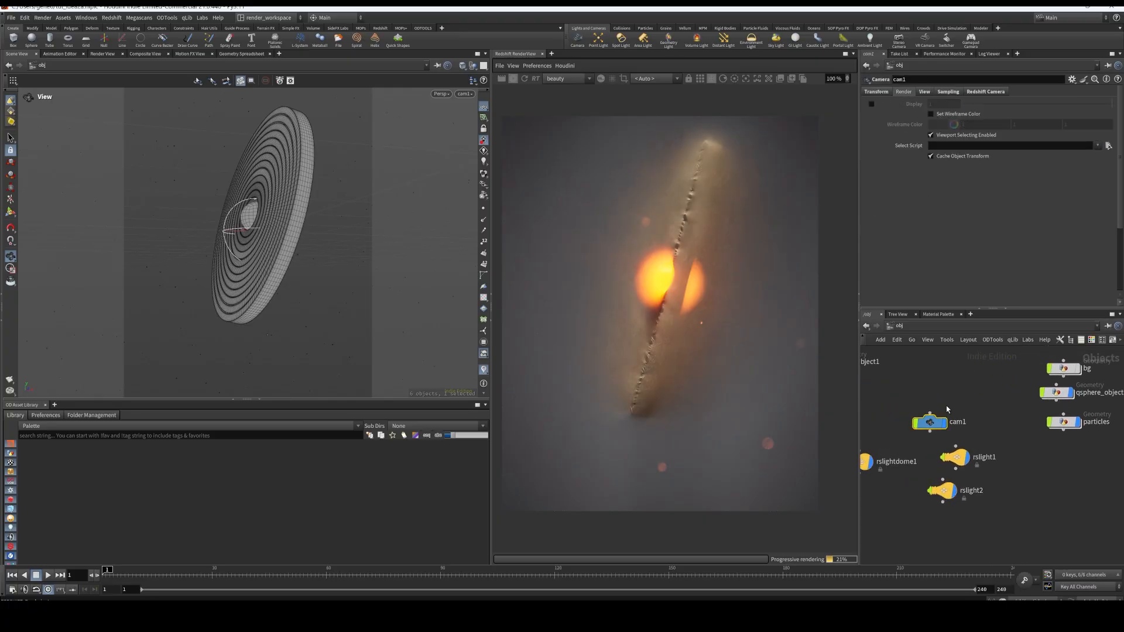
{"action": "left_click", "coordinate": [980, 93]}
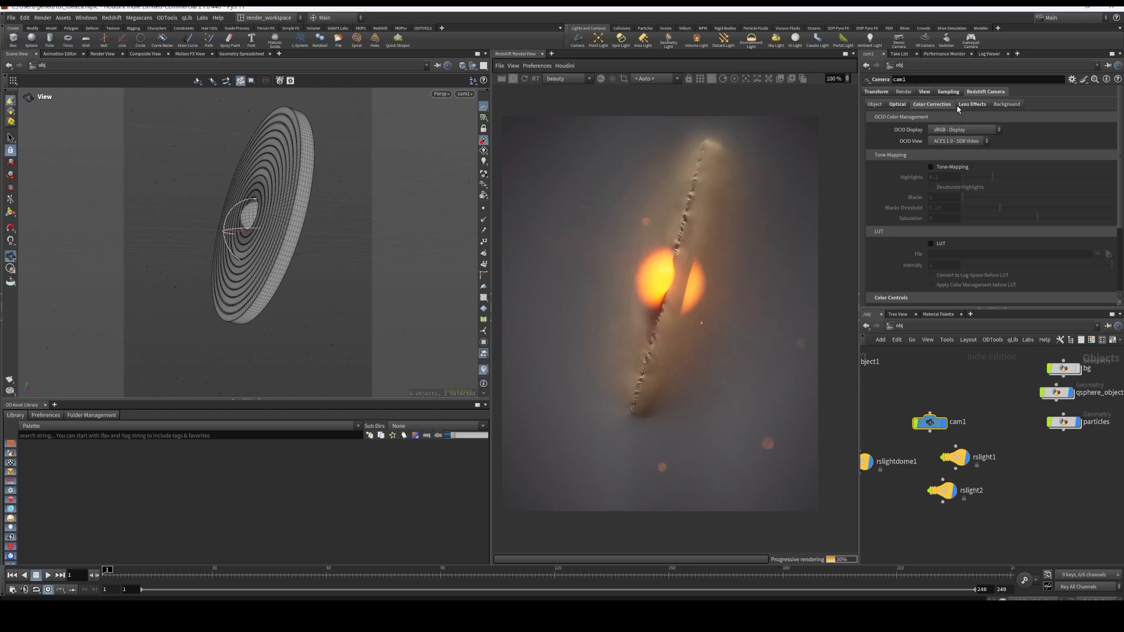
{"action": "left_click", "coordinate": [897, 104]}
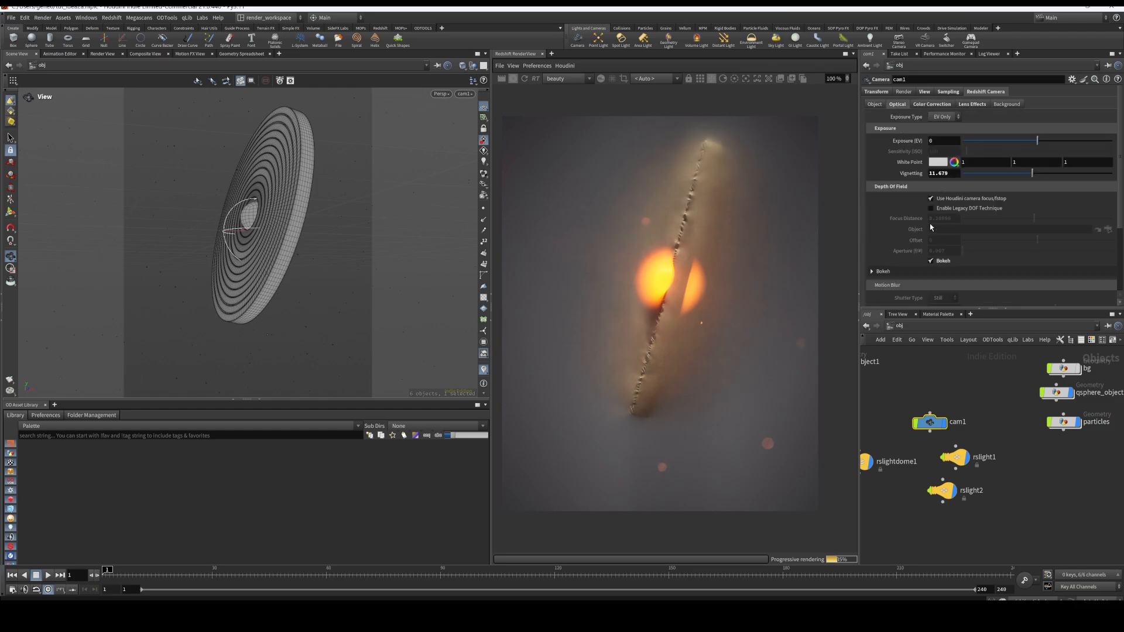
{"action": "left_click", "coordinate": [931, 261]}
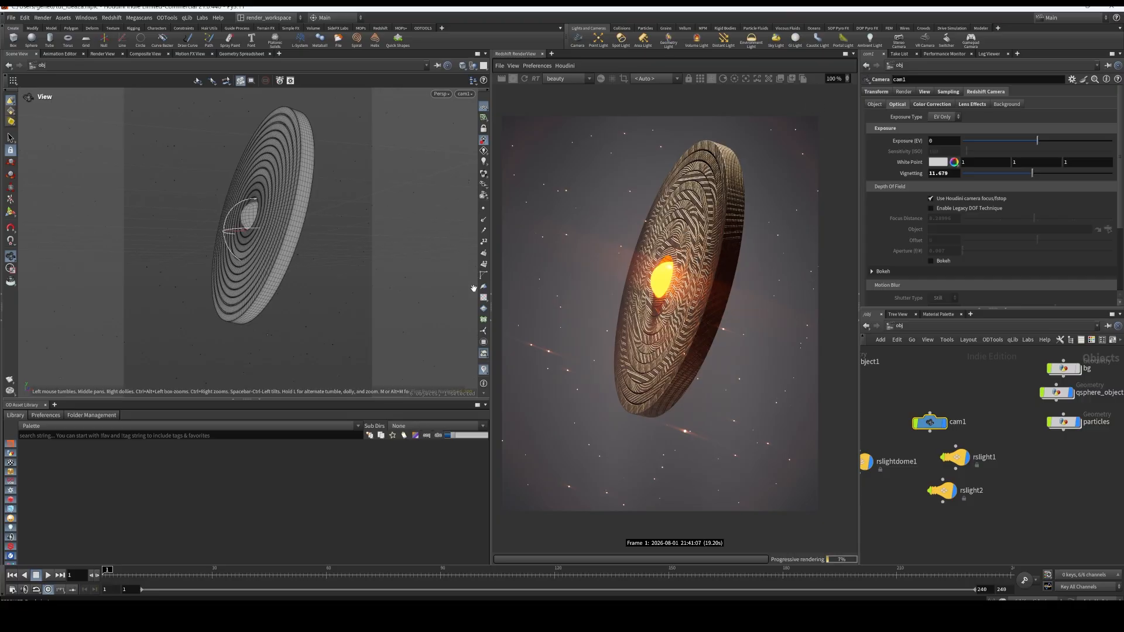
Enlarge the Redshift RenderView and examine its Streak, Flare, Bloom and Color Controls post-effect settings
{"action": "left_click_drag", "start_coordinate": [490, 313], "coordinate": [288, 307]}
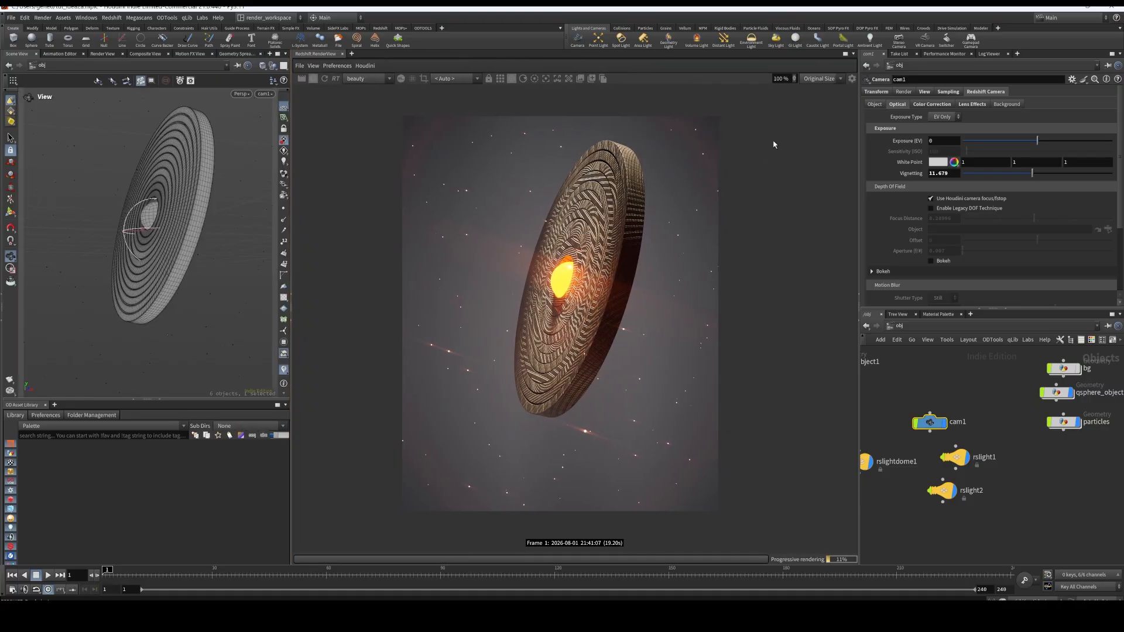
{"action": "left_click", "coordinate": [851, 78]}
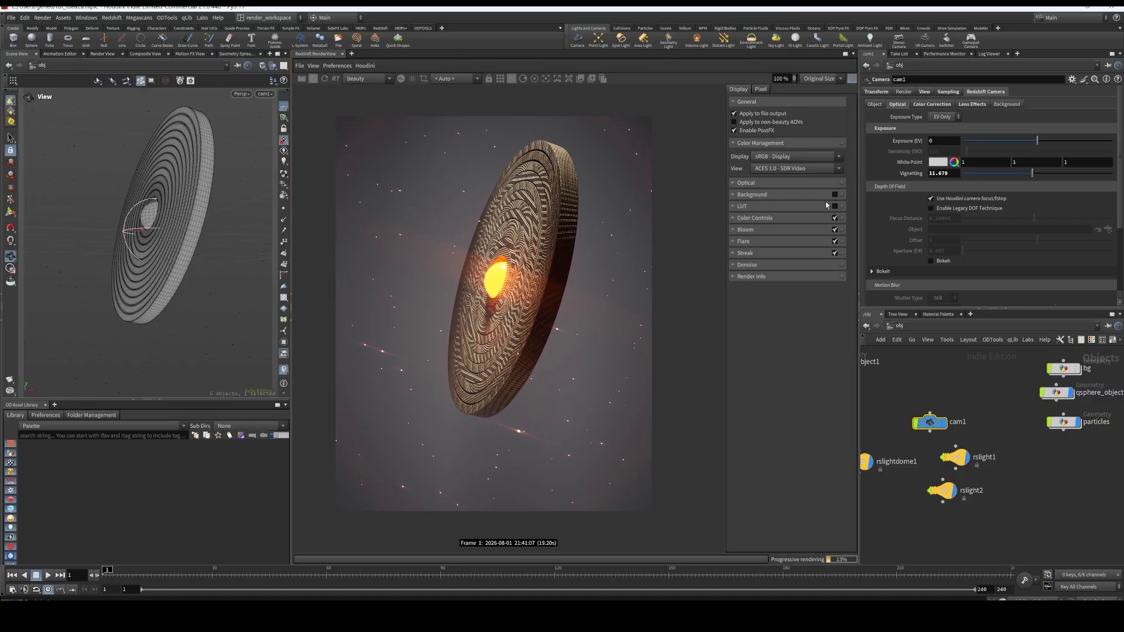
{"action": "left_click", "coordinate": [733, 252]}
{"action": "left_click", "coordinate": [733, 241]}
{"action": "left_click", "coordinate": [733, 230]}
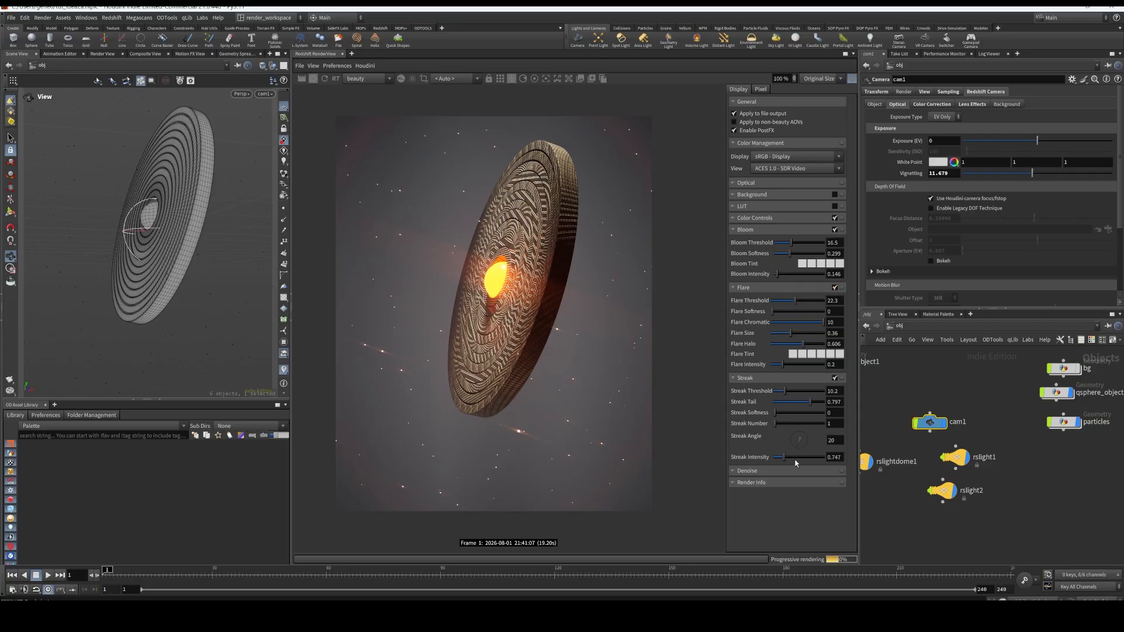
{"action": "left_click", "coordinate": [735, 219]}
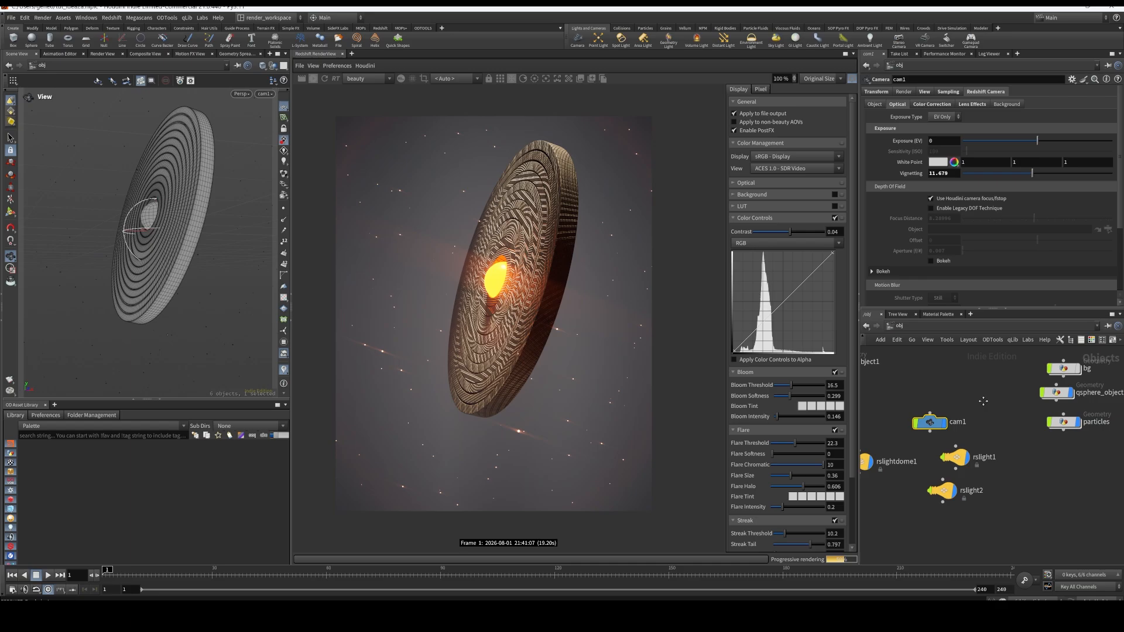
Go into qsphere_object1's matnet1, open the redshift_ball material and select its StandardMaterial1 node
{"action": "scroll", "coordinate": [958, 418], "scroll_direction": "down", "scroll_amount": 2}
{"action": "middle_click_drag", "start_coordinate": [984, 401], "coordinate": [1038, 446]}
{"action": "scroll", "coordinate": [913, 408], "scroll_direction": "up", "scroll_amount": 1}
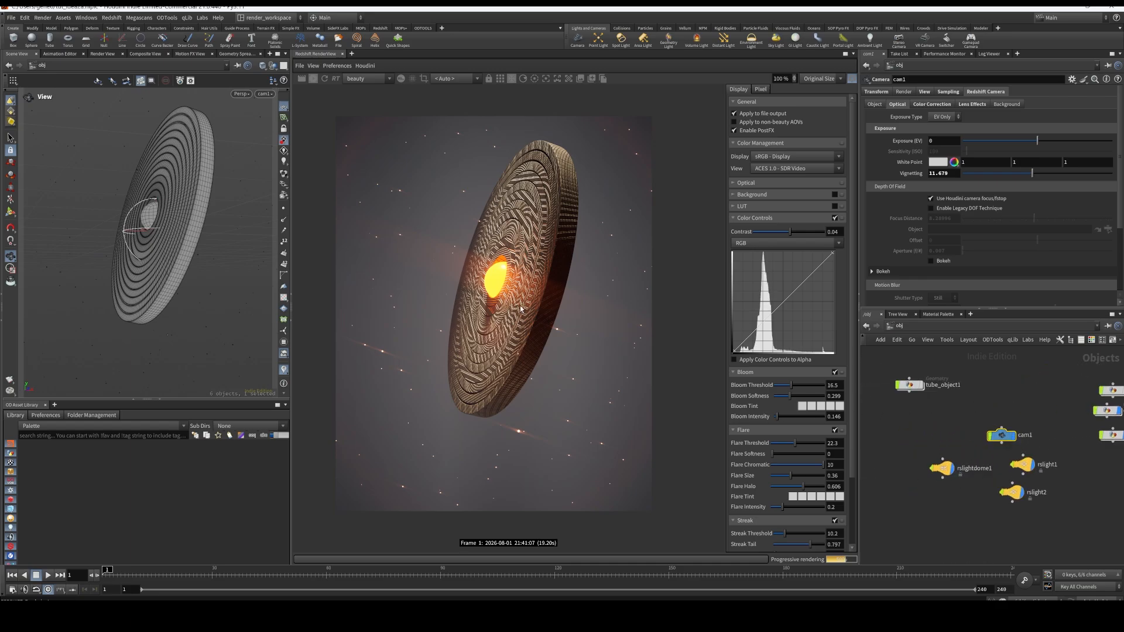
{"action": "middle_click_drag", "start_coordinate": [1013, 397], "coordinate": [943, 388]}
{"action": "double_click", "coordinate": [1038, 404]}
{"action": "middle_click_drag", "start_coordinate": [1053, 469], "coordinate": [1002, 457]}
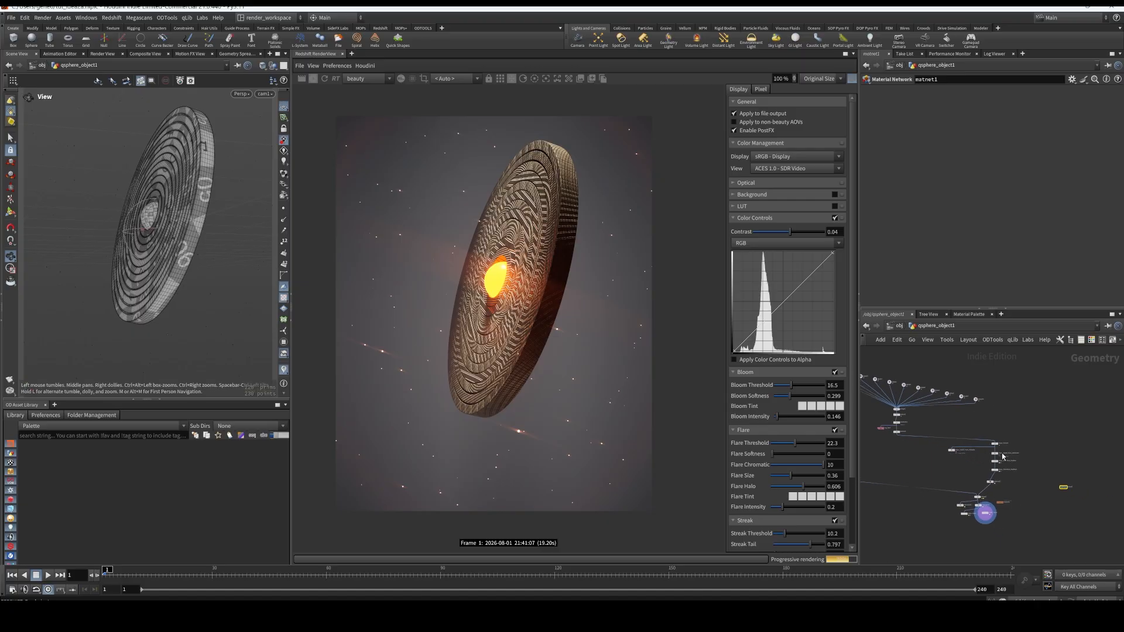
{"action": "scroll", "coordinate": [1072, 489], "scroll_direction": "up", "scroll_amount": 5}
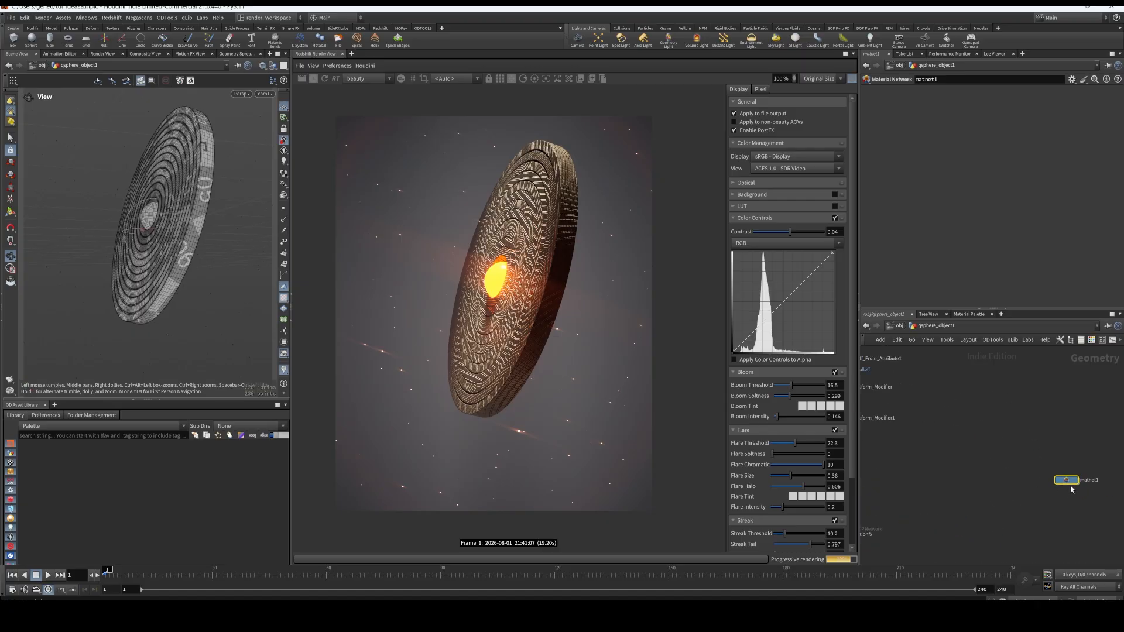
{"action": "double_click", "coordinate": [1069, 483]}
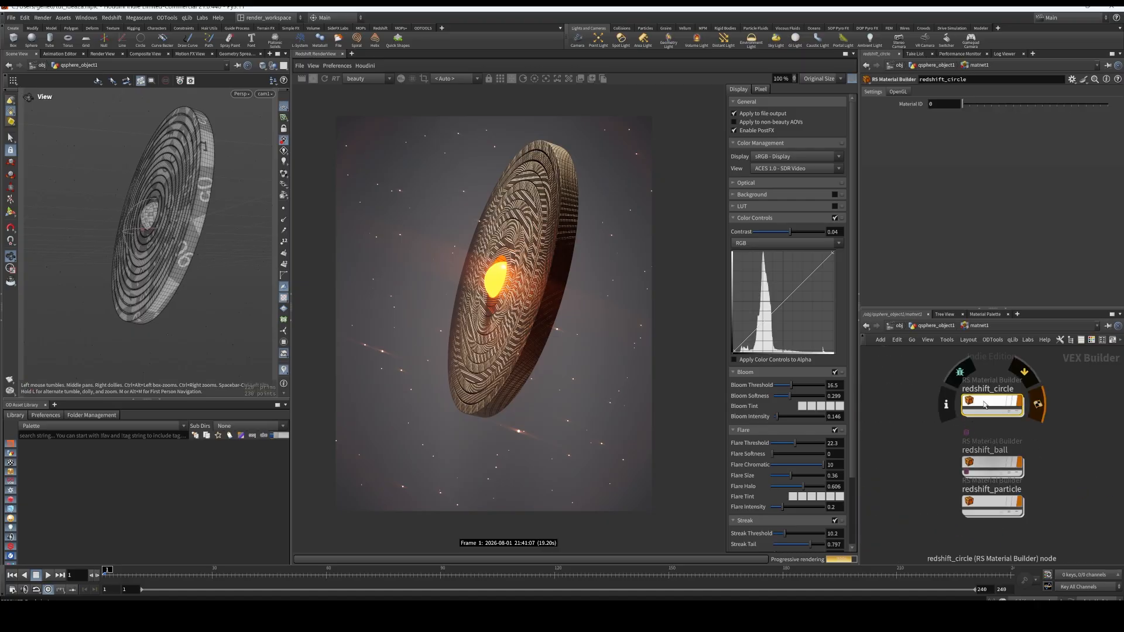
{"action": "double_click", "coordinate": [995, 466]}
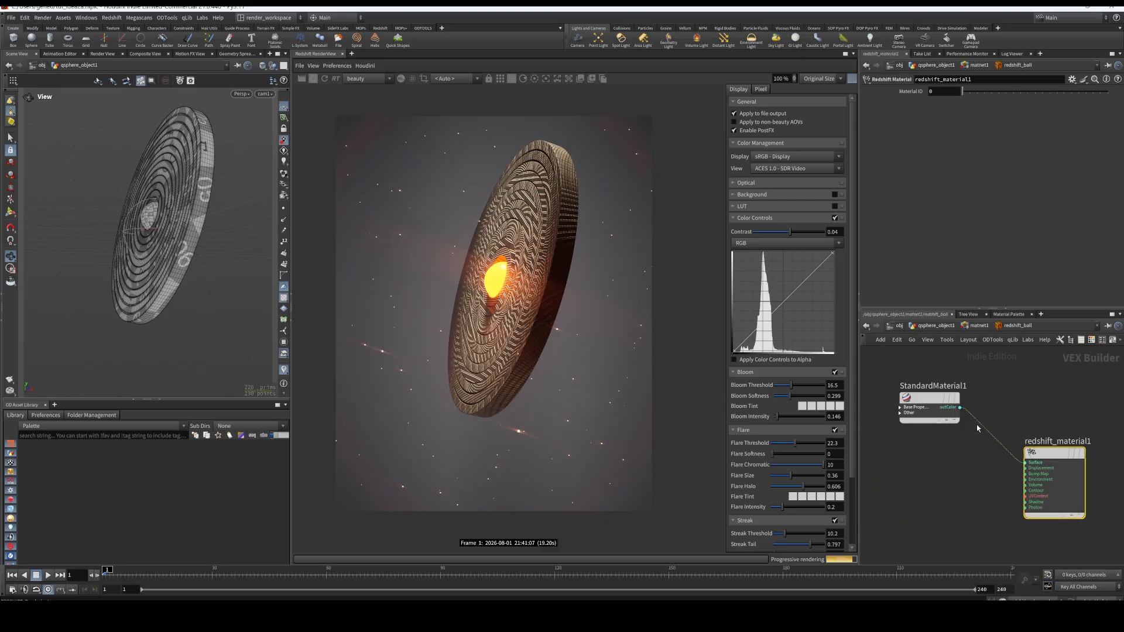
{"action": "left_click", "coordinate": [930, 398]}
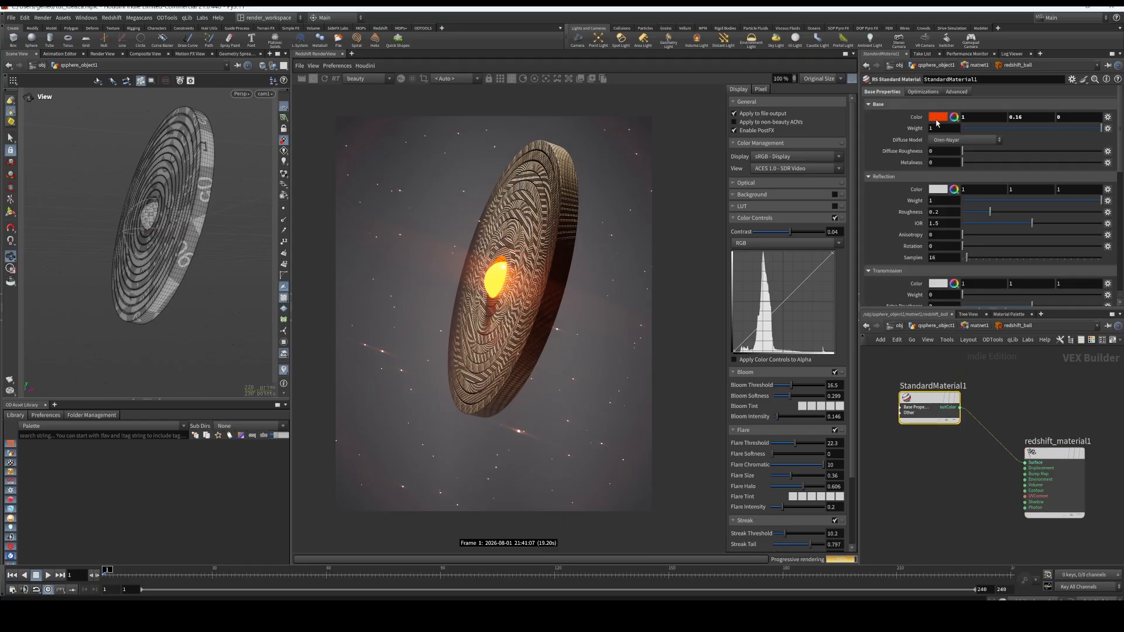
Try emission radiance values of 0.8 and 2 on the ball material, and set the radiance back to 10
{"action": "scroll", "coordinate": [945, 190], "scroll_direction": "down", "scroll_amount": 3}
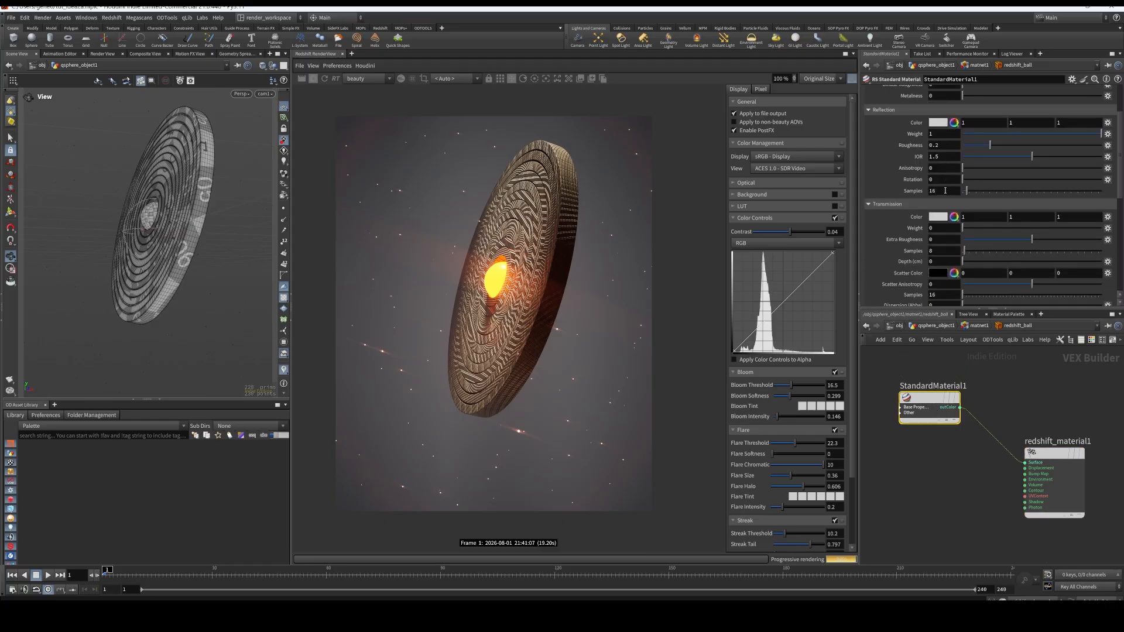
{"action": "scroll", "coordinate": [945, 190], "scroll_direction": "down", "scroll_amount": 8}
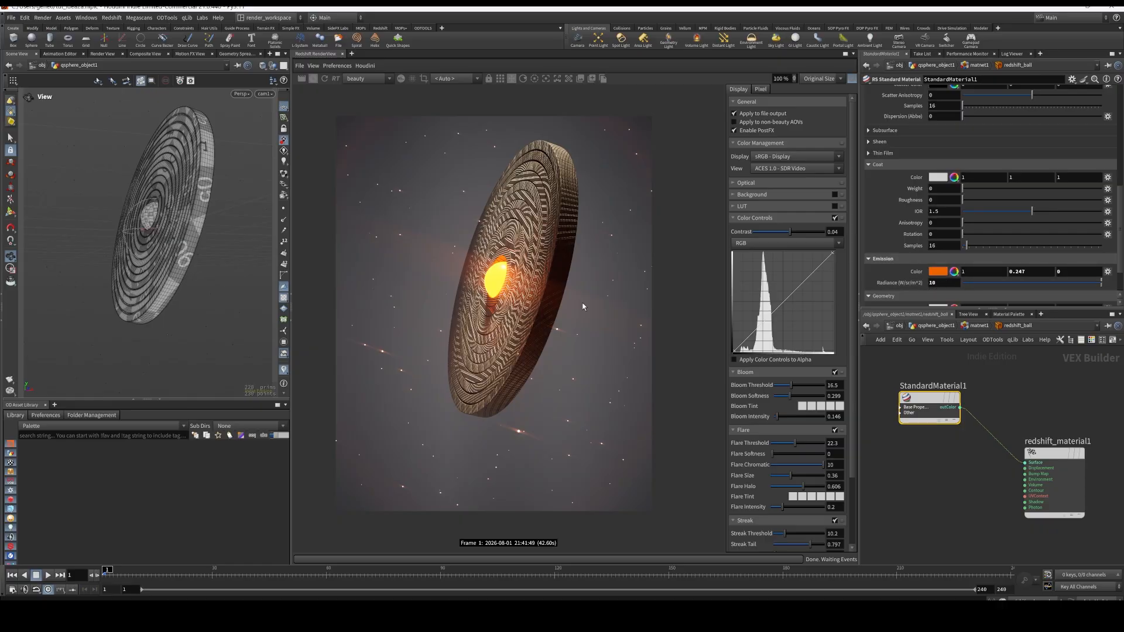
{"action": "left_click", "coordinate": [1017, 283]}
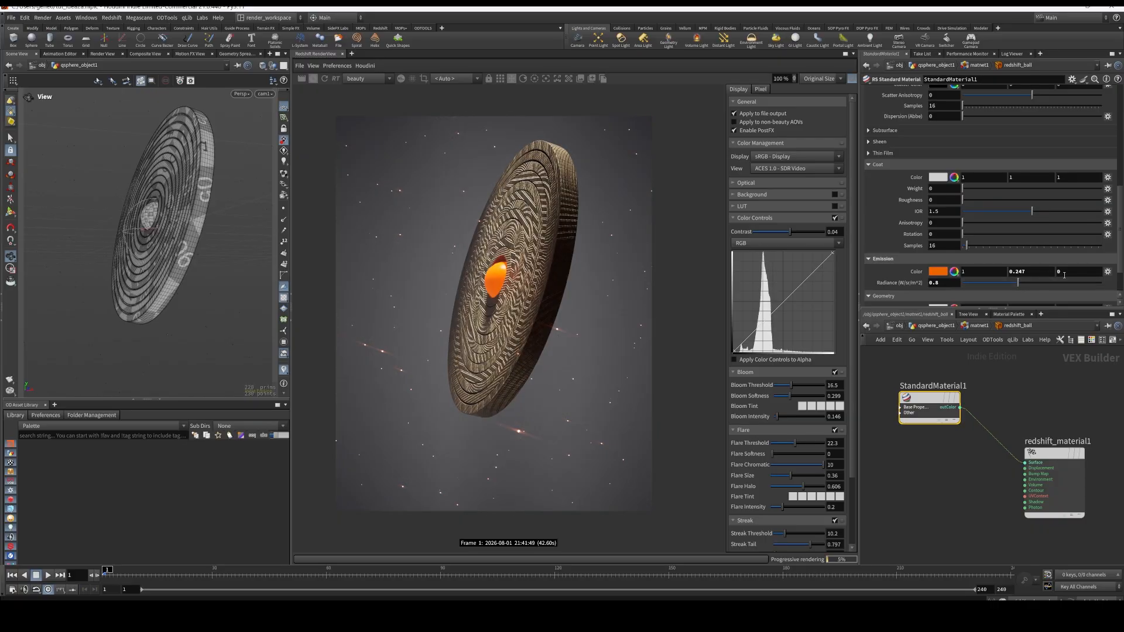
{"action": "left_click", "coordinate": [1096, 283]}
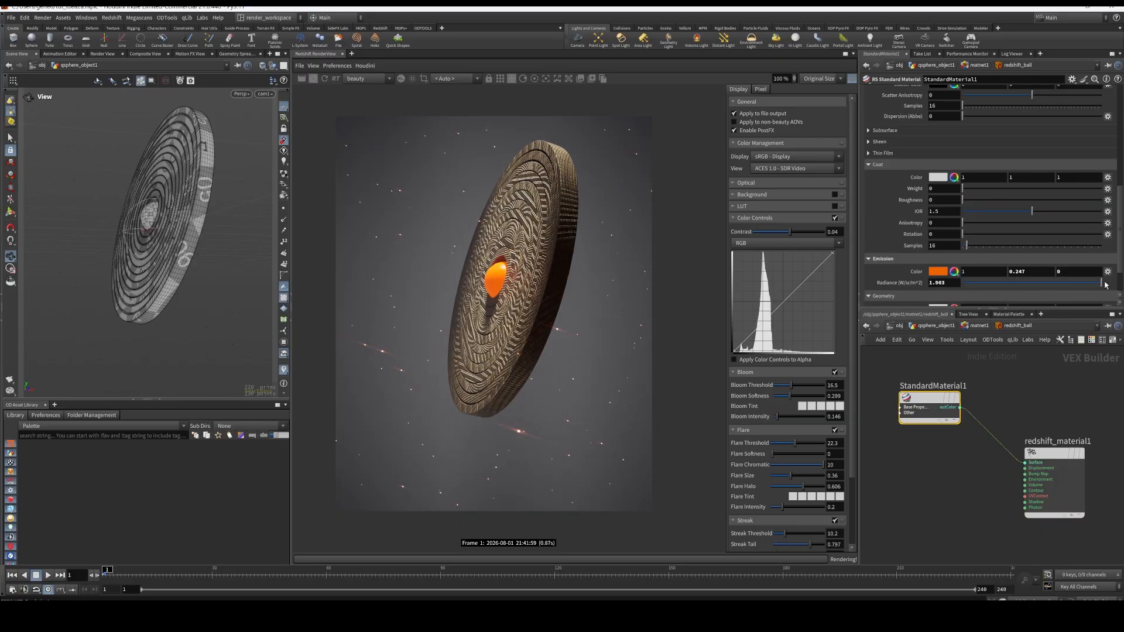
{"action": "left_click", "coordinate": [941, 283]}
{"action": "type", "text": "10"}
{"action": "key", "text": "Return"}
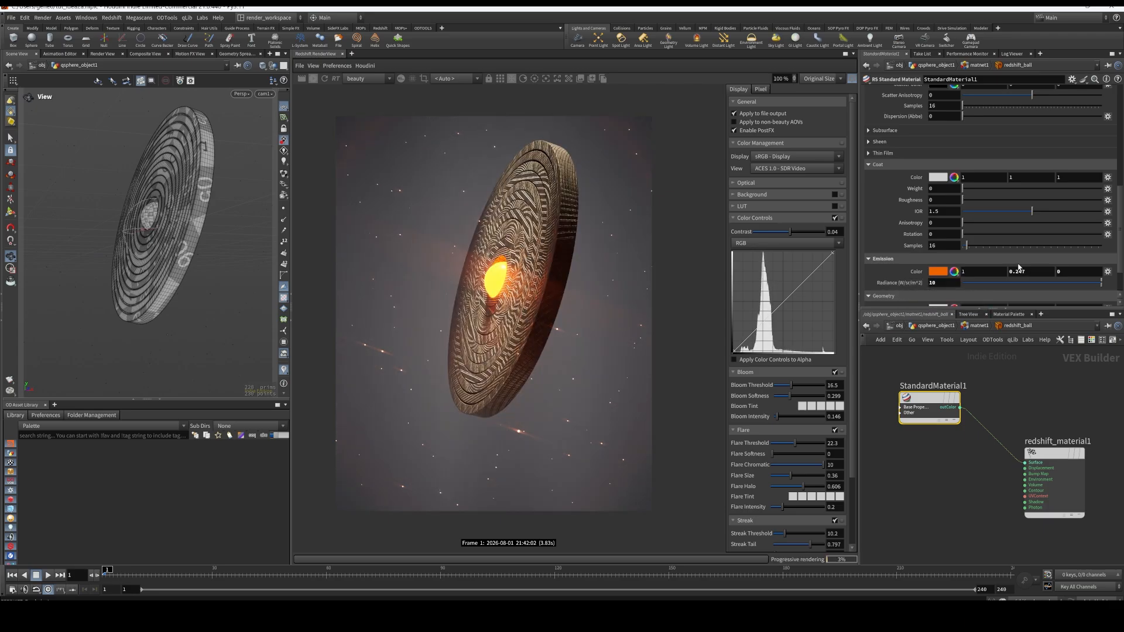
Vary the ball material's reflection roughness to compare its effect in the render, and return to the obj network
{"action": "scroll", "coordinate": [974, 182], "scroll_direction": "up", "scroll_amount": 6}
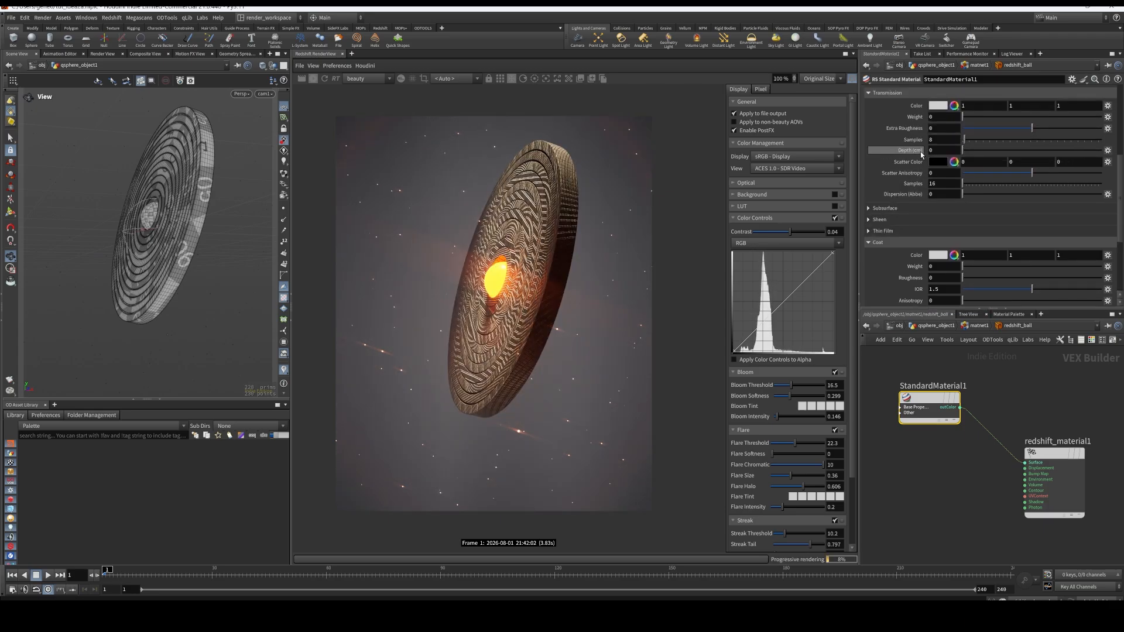
{"action": "scroll", "coordinate": [923, 156], "scroll_direction": "up", "scroll_amount": 4}
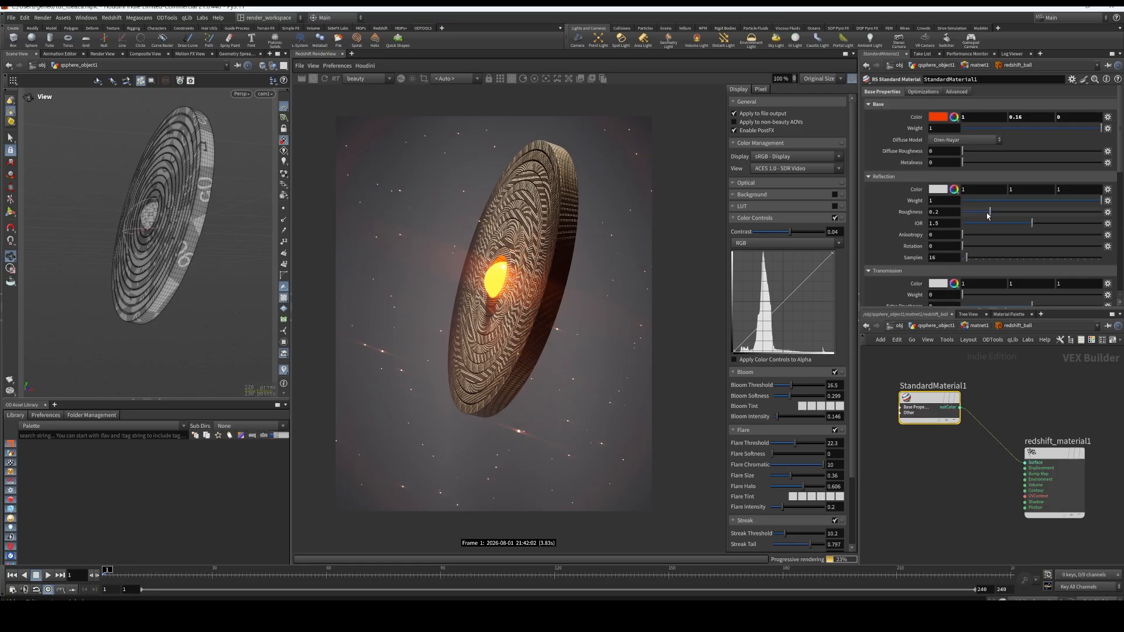
{"action": "left_click_drag", "start_coordinate": [991, 214], "coordinate": [1100, 212]}
{"action": "left_click_drag", "start_coordinate": [986, 217], "coordinate": [971, 213]}
{"action": "left_click", "coordinate": [890, 329]}
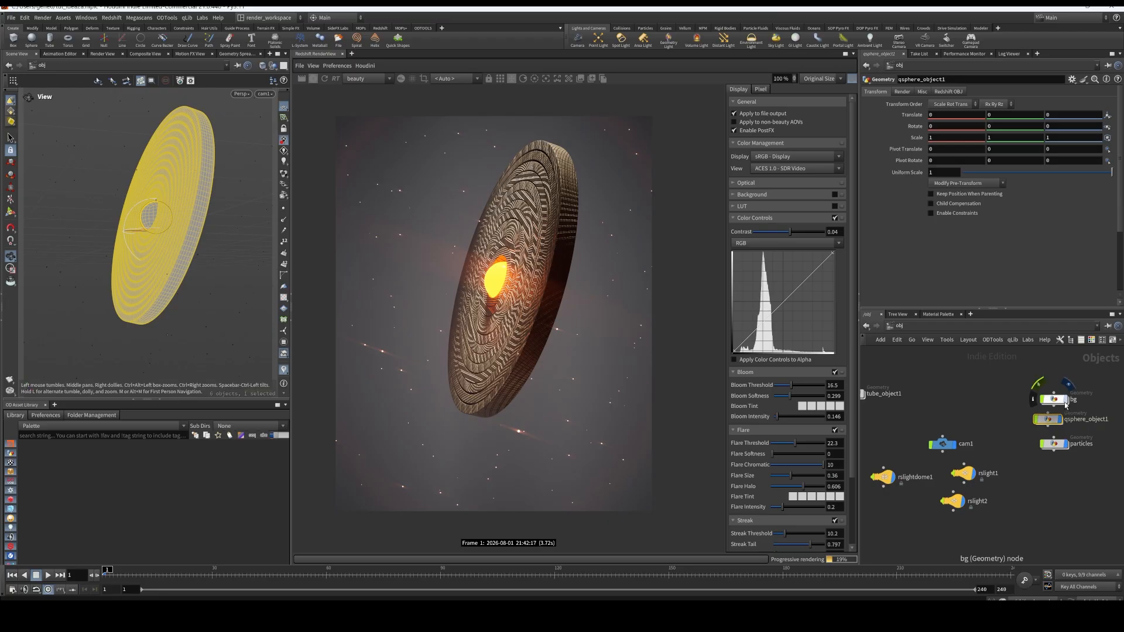